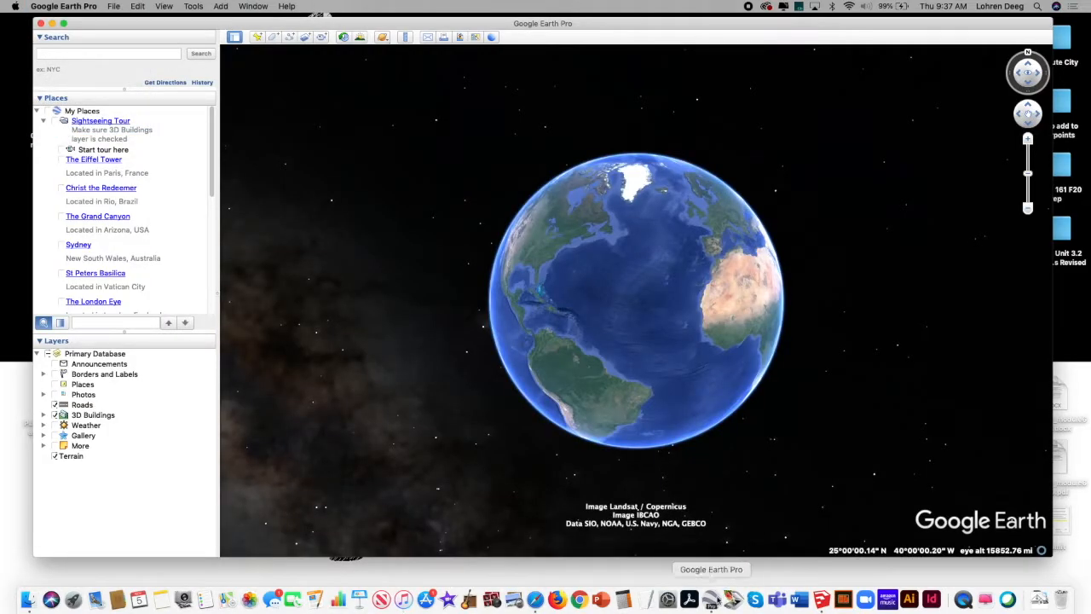
{"action": "left_click", "coordinate": [821, 601]}
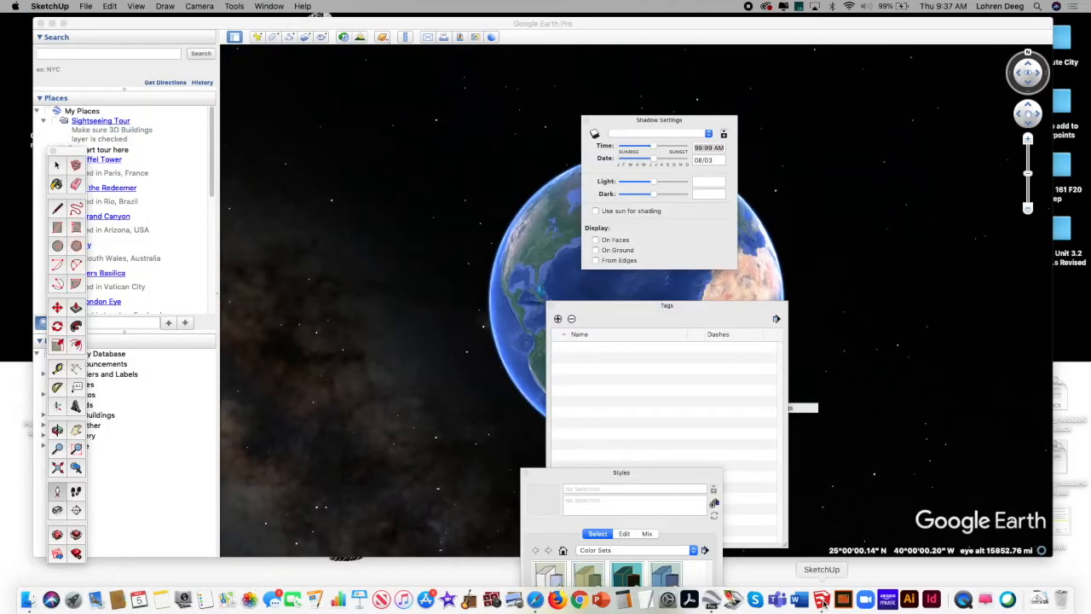
{"action": "left_click", "coordinate": [49, 6]}
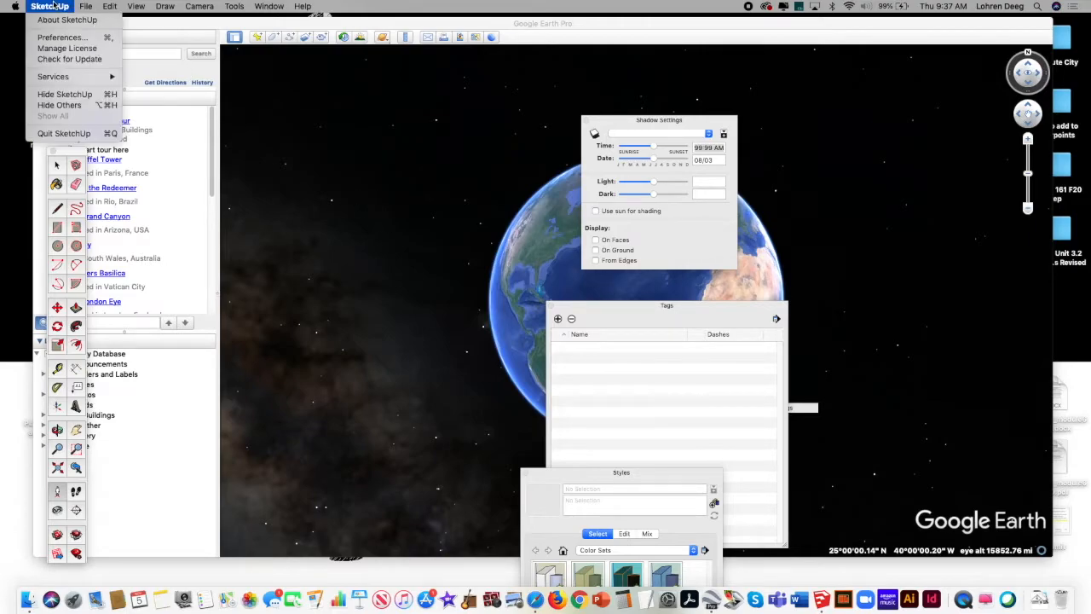
{"action": "left_click", "coordinate": [75, 136]}
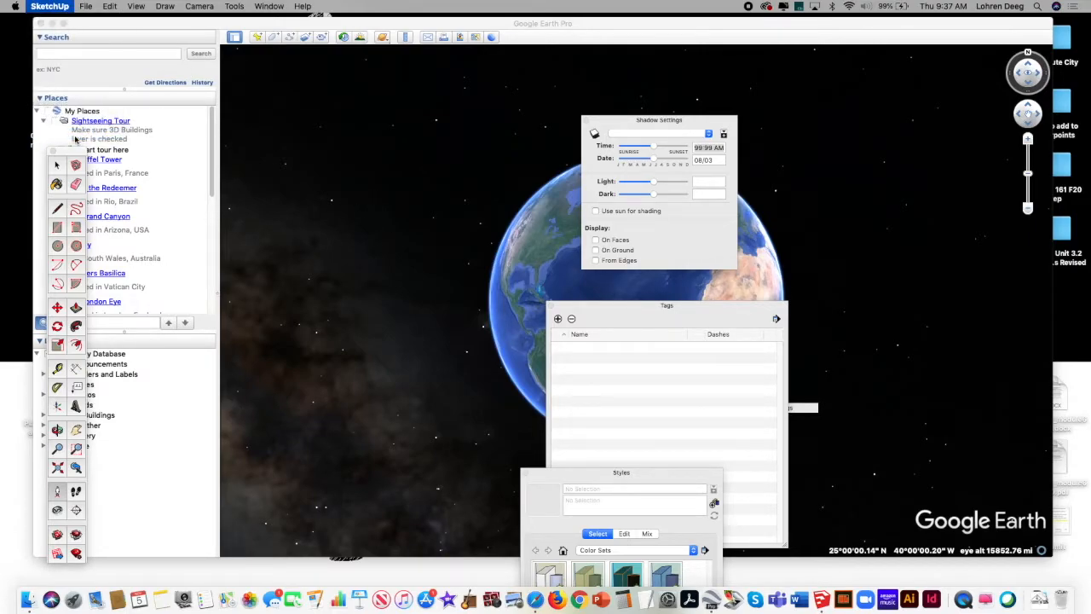
{"action": "left_click", "coordinate": [282, 92]}
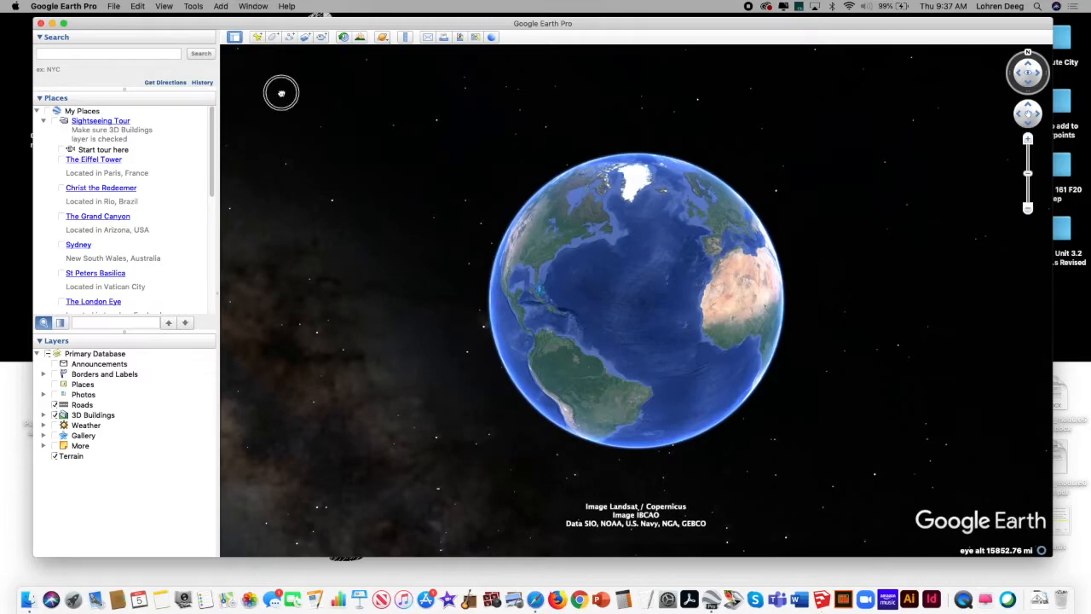
- Search for Yorktown, IN and move the map to the larger city to its east
{"action": "left_click", "coordinate": [150, 54]}
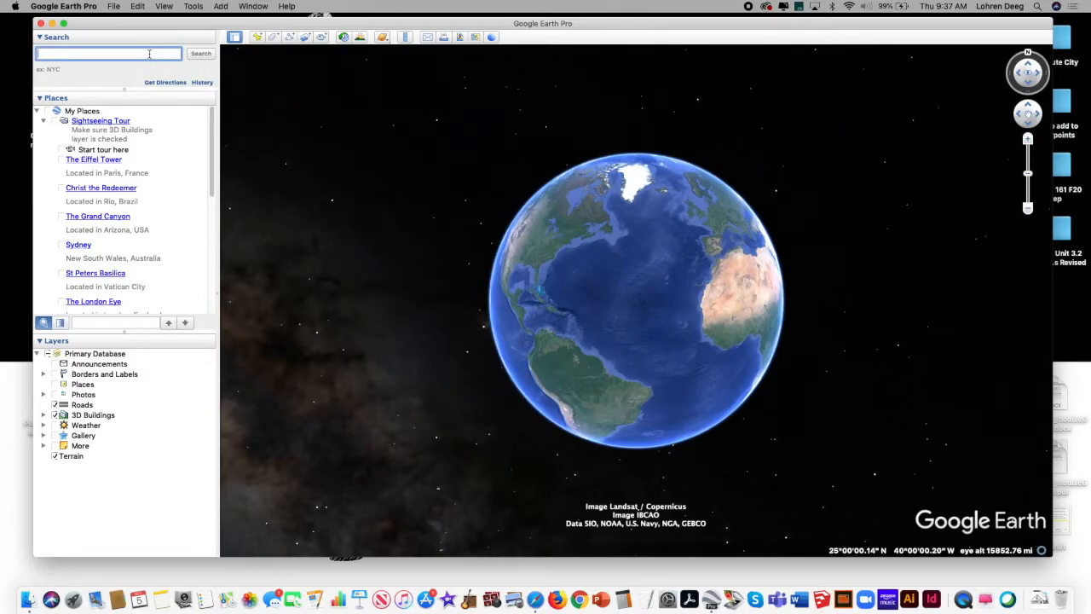
{"action": "type", "text": "yorktown"}
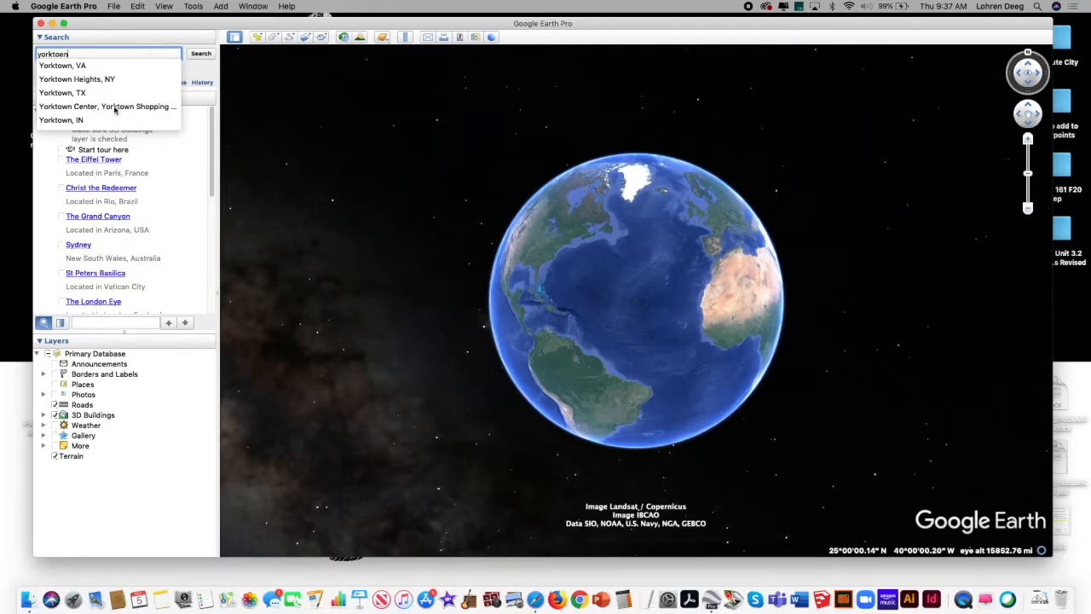
{"action": "left_click", "coordinate": [85, 121]}
{"action": "key", "text": "Return"}
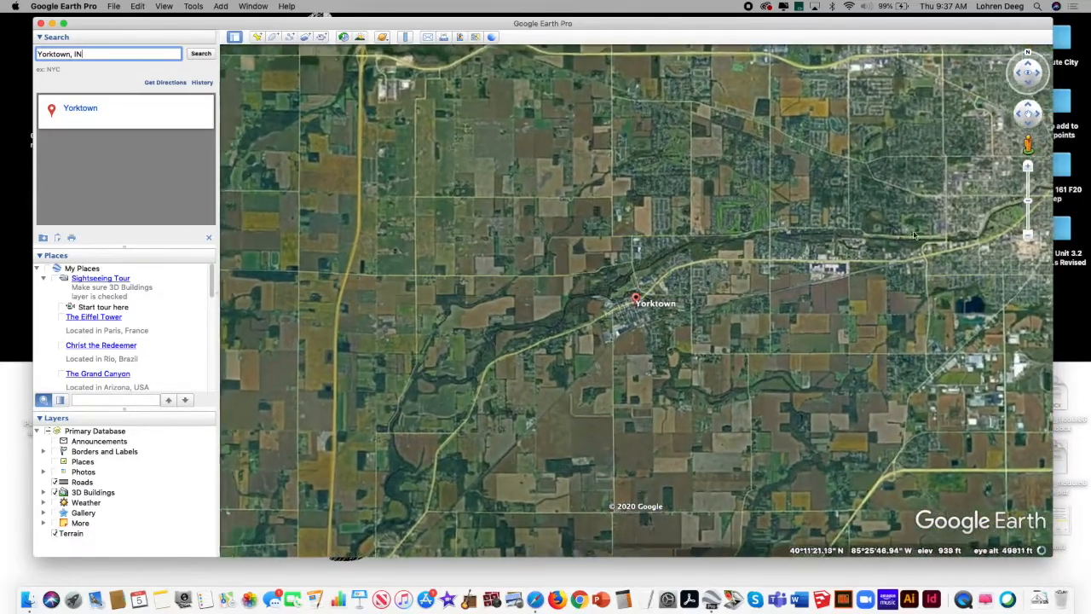
{"action": "left_click_drag", "start_coordinate": [913, 235], "coordinate": [427, 364]}
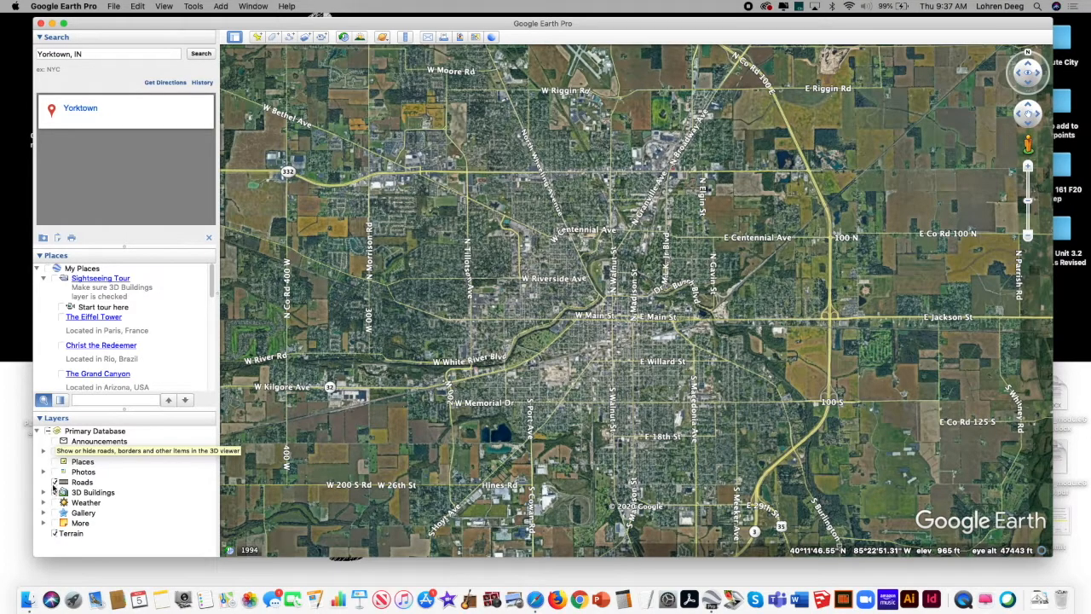
- Turn off all Primary Database layers, including Roads, 3D Buildings and Terrain
{"action": "left_click", "coordinate": [56, 532]}
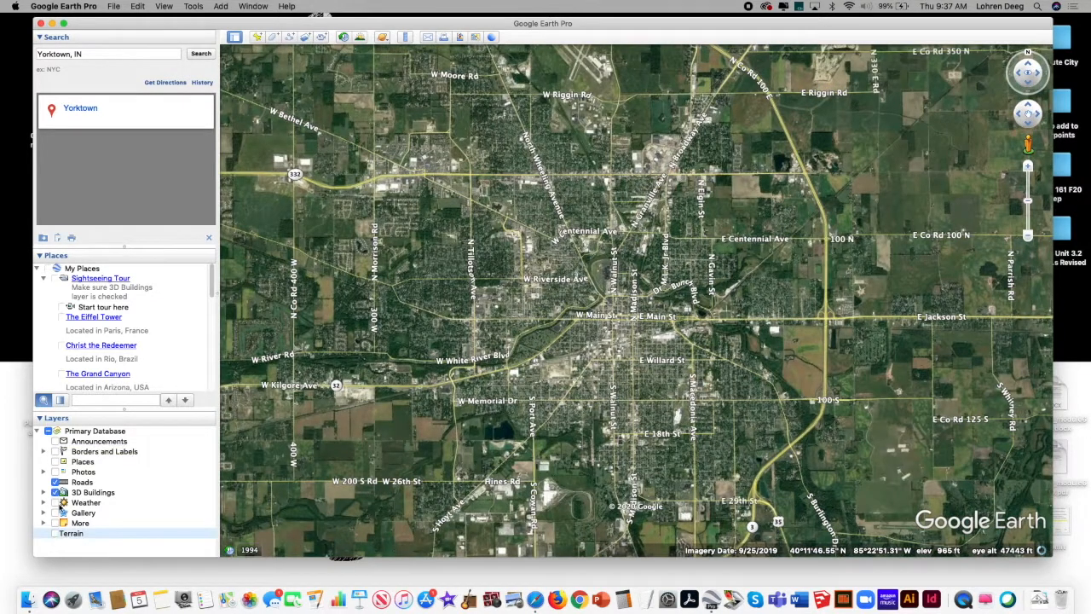
{"action": "left_click", "coordinate": [54, 494]}
{"action": "left_click", "coordinate": [54, 482]}
{"action": "left_click", "coordinate": [56, 492]}
{"action": "left_click", "coordinate": [55, 483]}
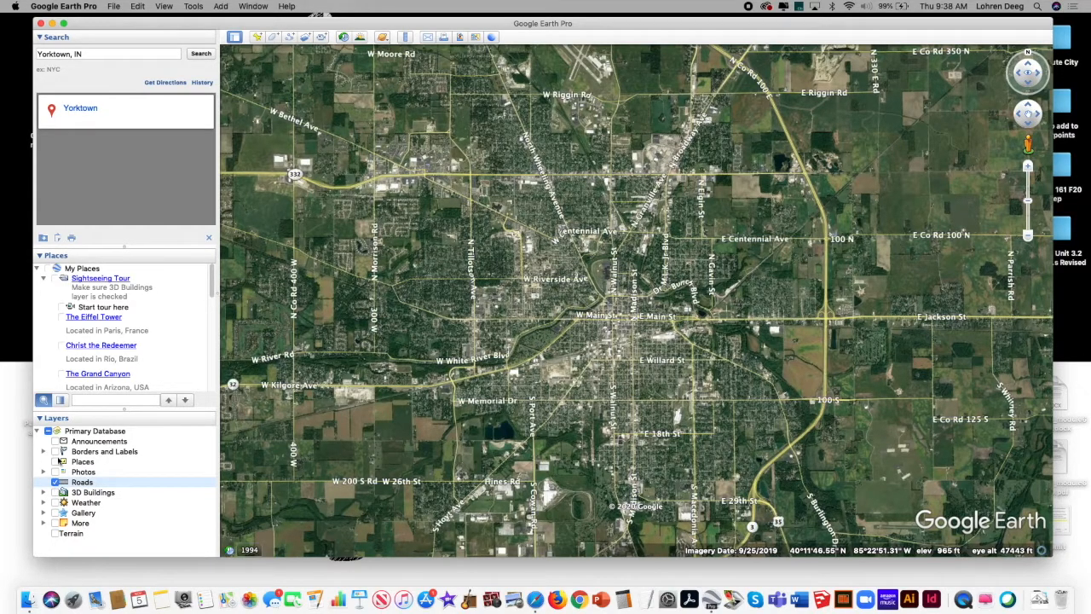
{"action": "left_click", "coordinate": [52, 432]}
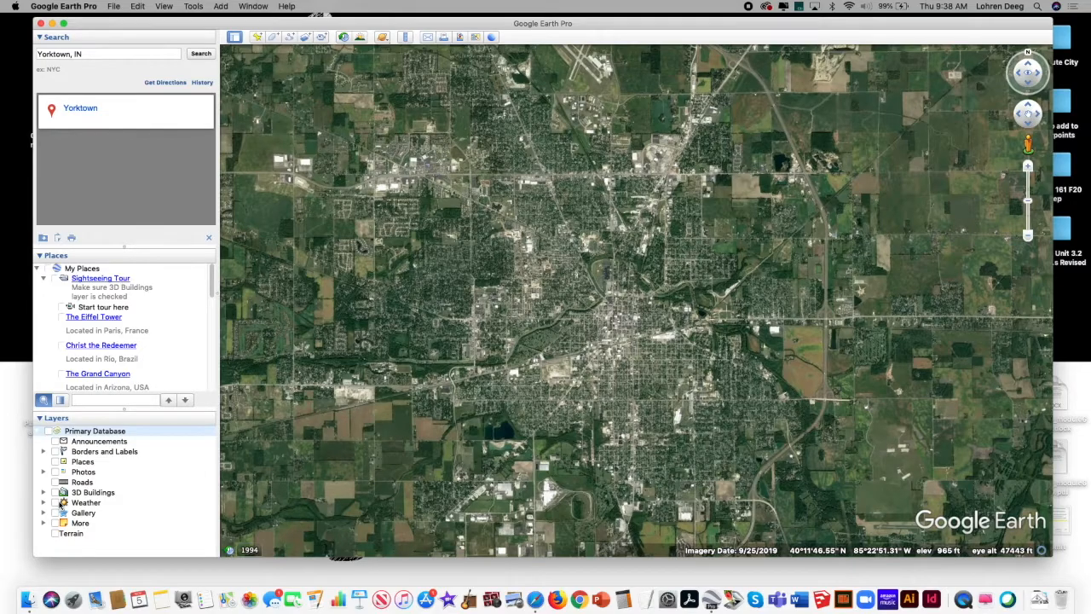
- Turn the Terrain layer back on as the only active layer
{"action": "left_click", "coordinate": [55, 533]}
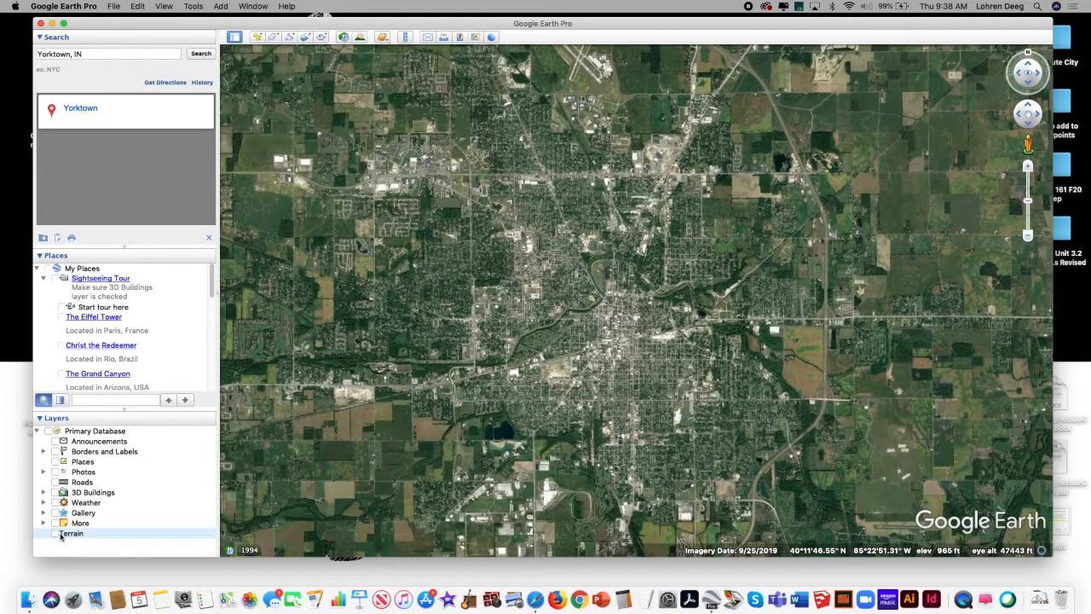
{"action": "left_click", "coordinate": [57, 534]}
{"action": "left_click", "coordinate": [54, 533]}
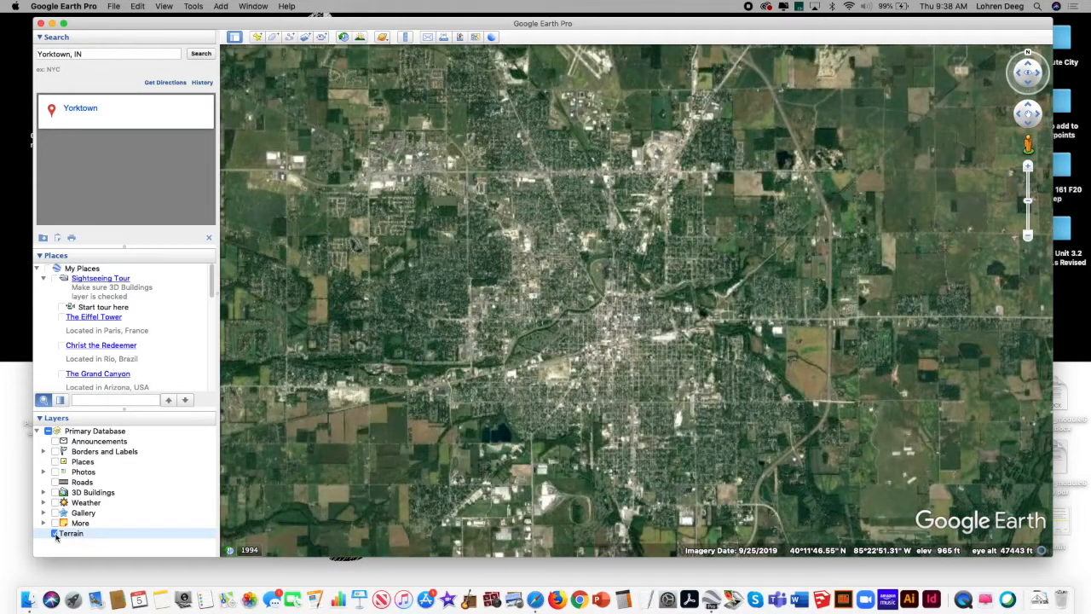
- Zoom in on the downtown blocks north of the railway to an eye altitude of about 3,500 ft
{"action": "left_click_drag", "start_coordinate": [591, 354], "coordinate": [641, 362]}
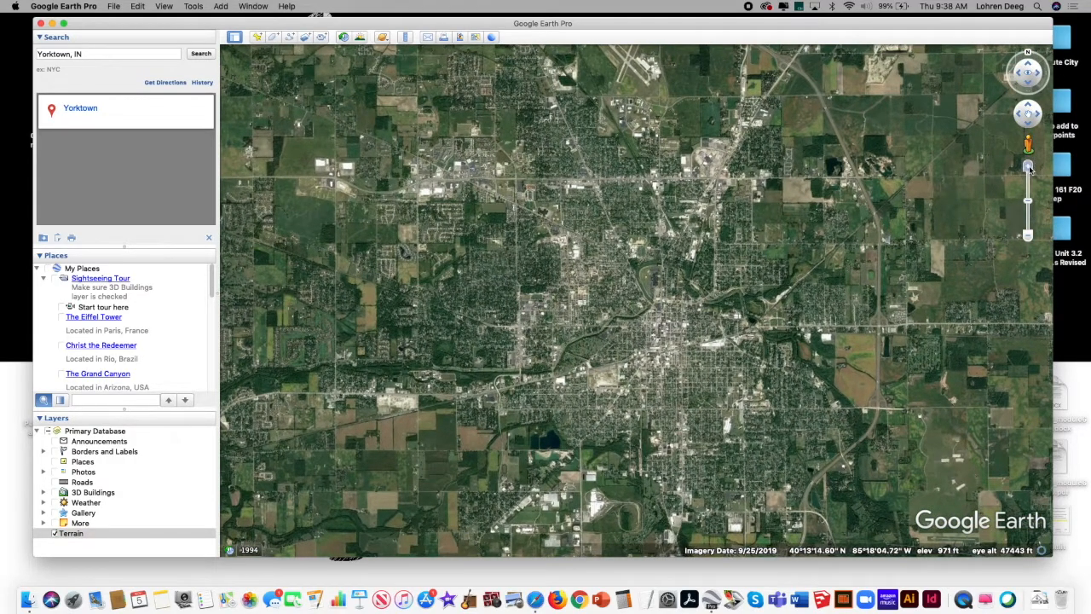
{"action": "left_click", "coordinate": [1028, 168]}
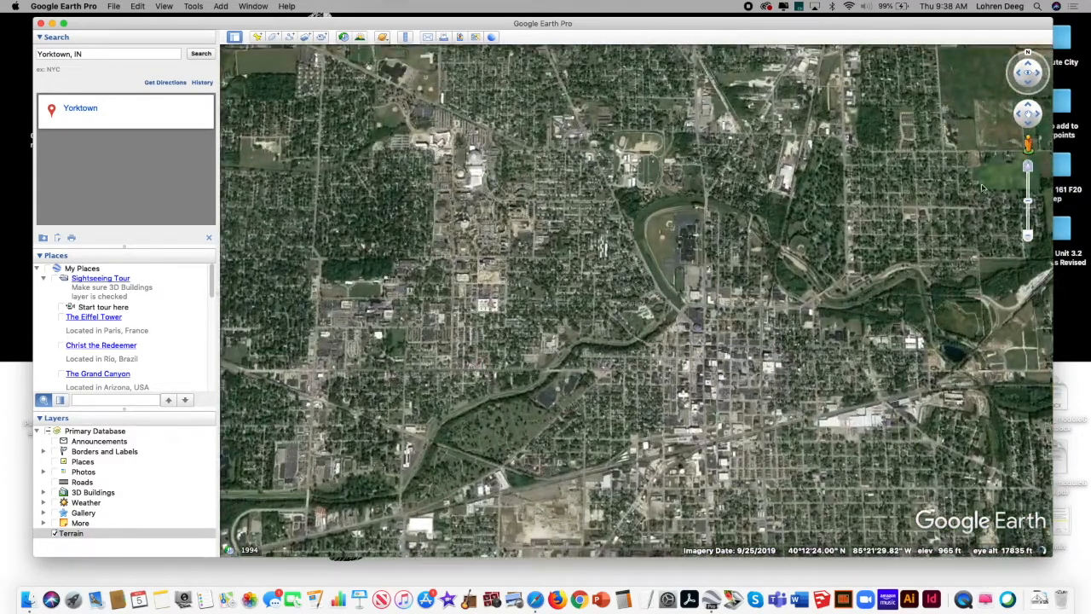
{"action": "left_click_drag", "start_coordinate": [709, 361], "coordinate": [695, 344]}
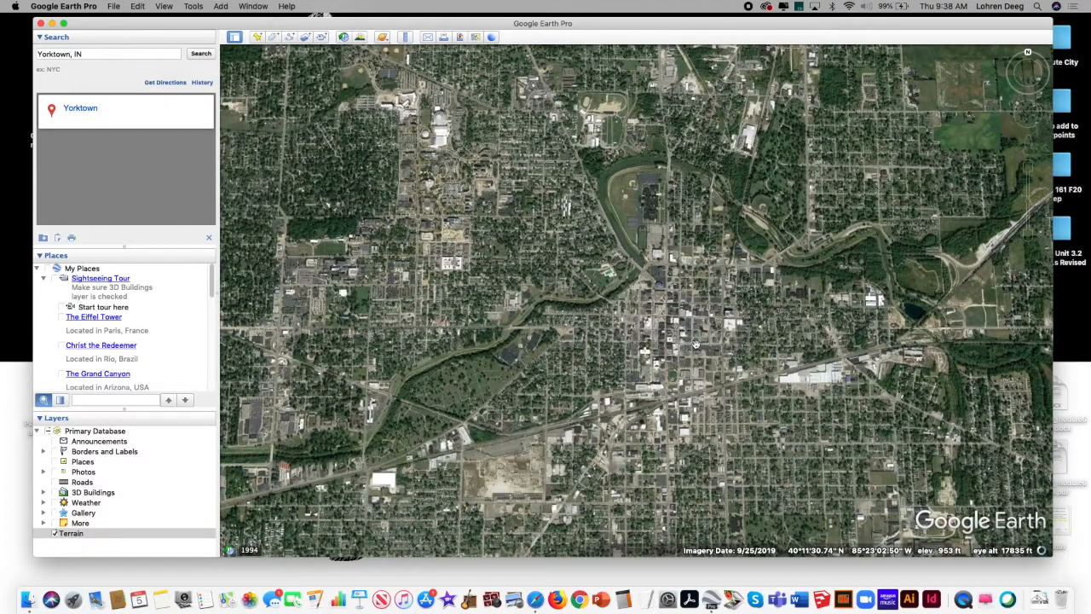
{"action": "key", "text": "super+shift+5"}
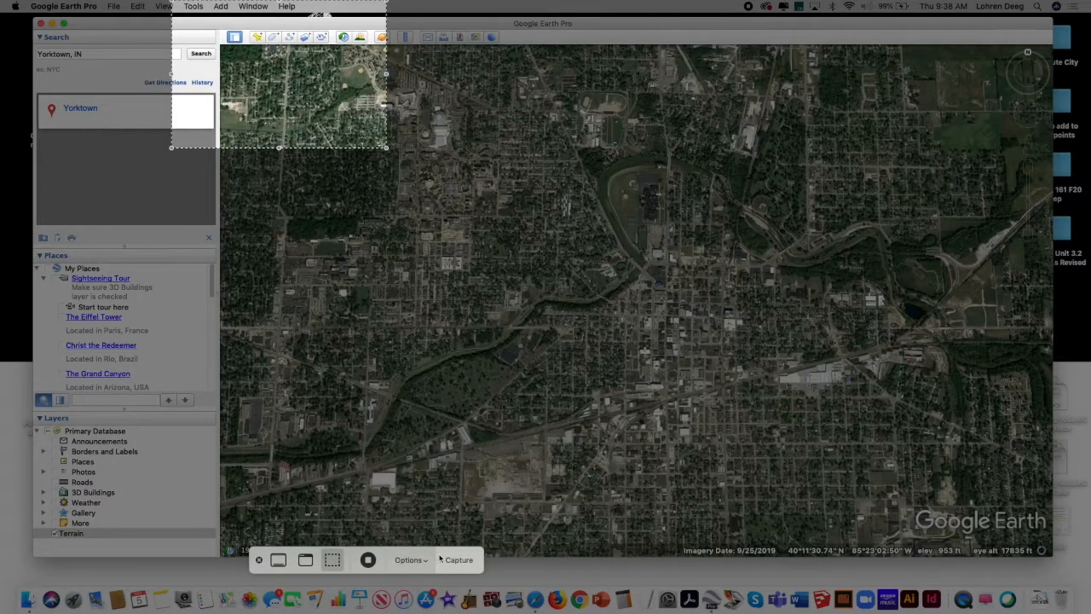
{"action": "key", "text": "Escape"}
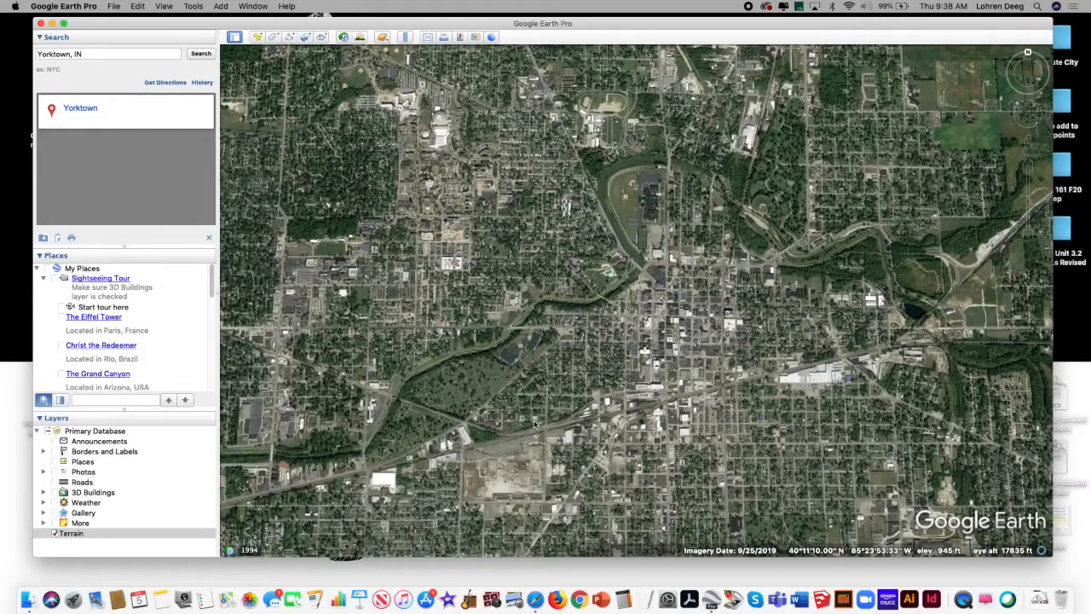
{"action": "left_click_drag", "start_coordinate": [680, 377], "coordinate": [608, 424]}
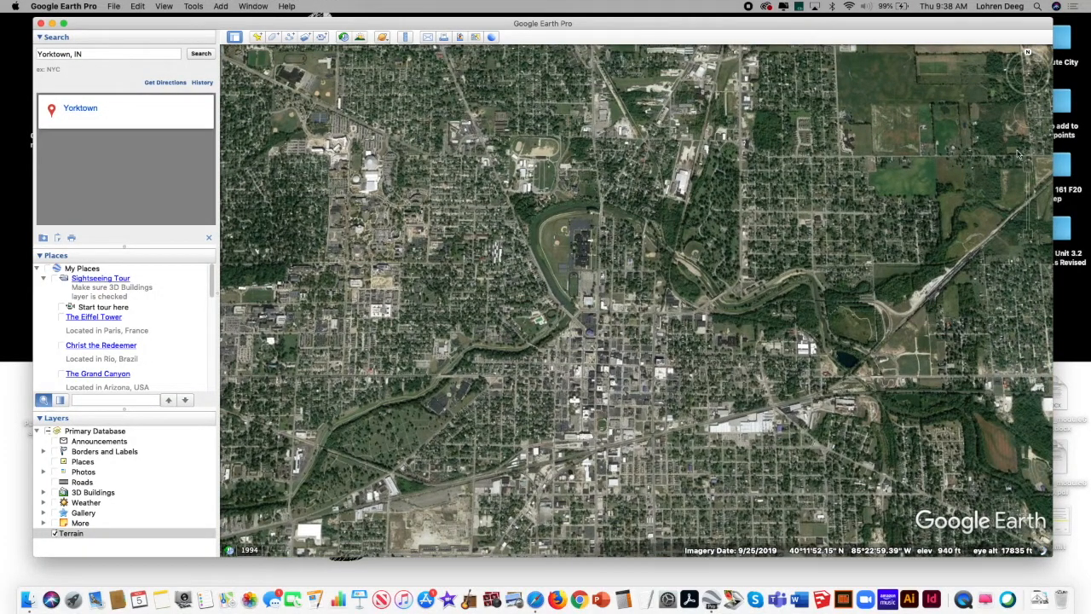
{"action": "left_click", "coordinate": [1027, 166]}
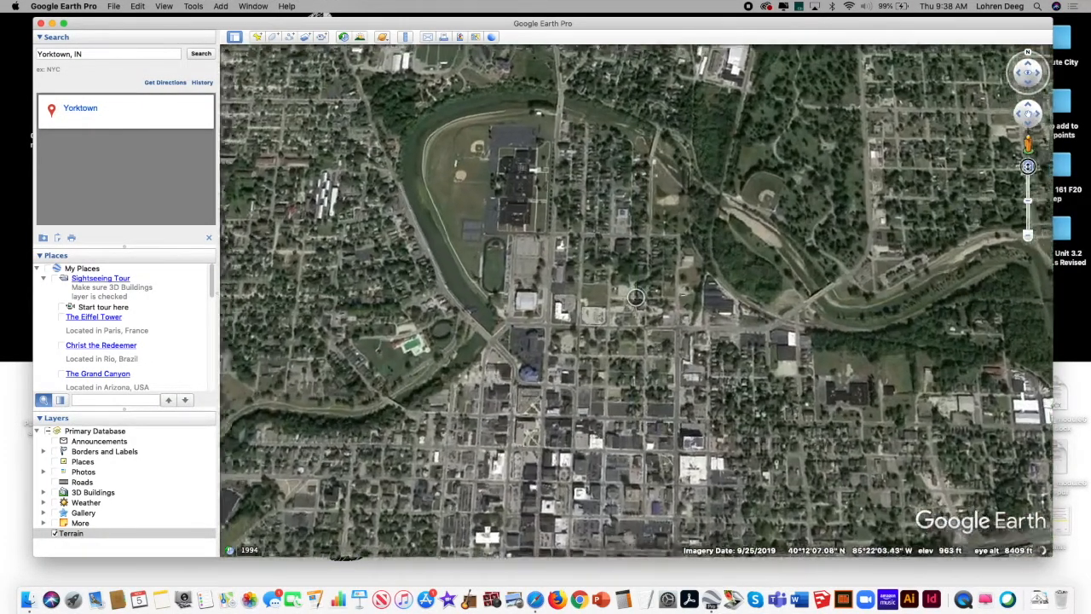
{"action": "left_click_drag", "start_coordinate": [549, 445], "coordinate": [635, 186]}
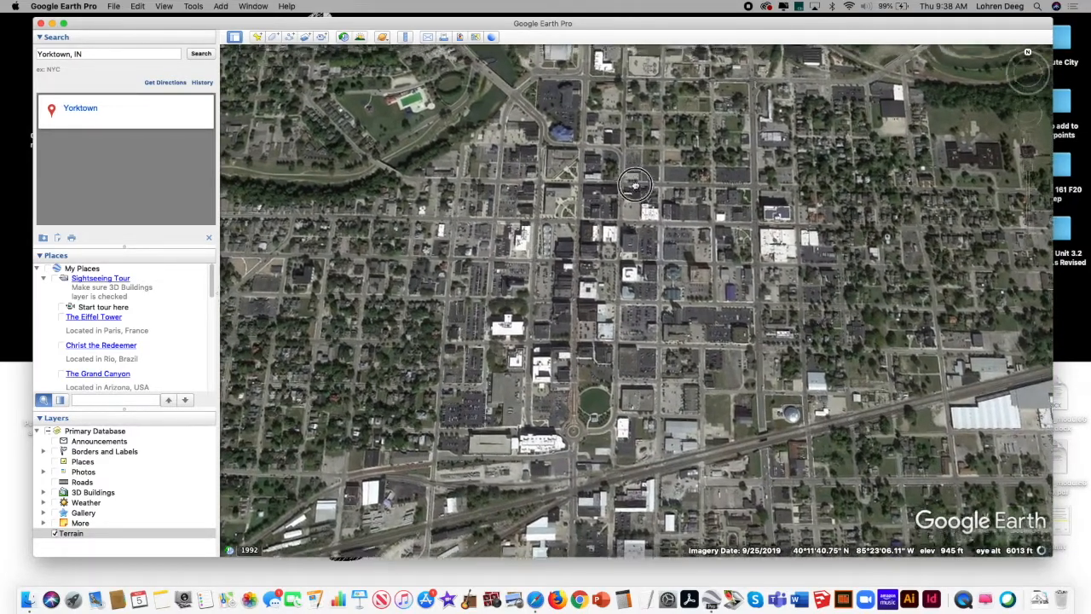
{"action": "left_click", "coordinate": [1028, 168]}
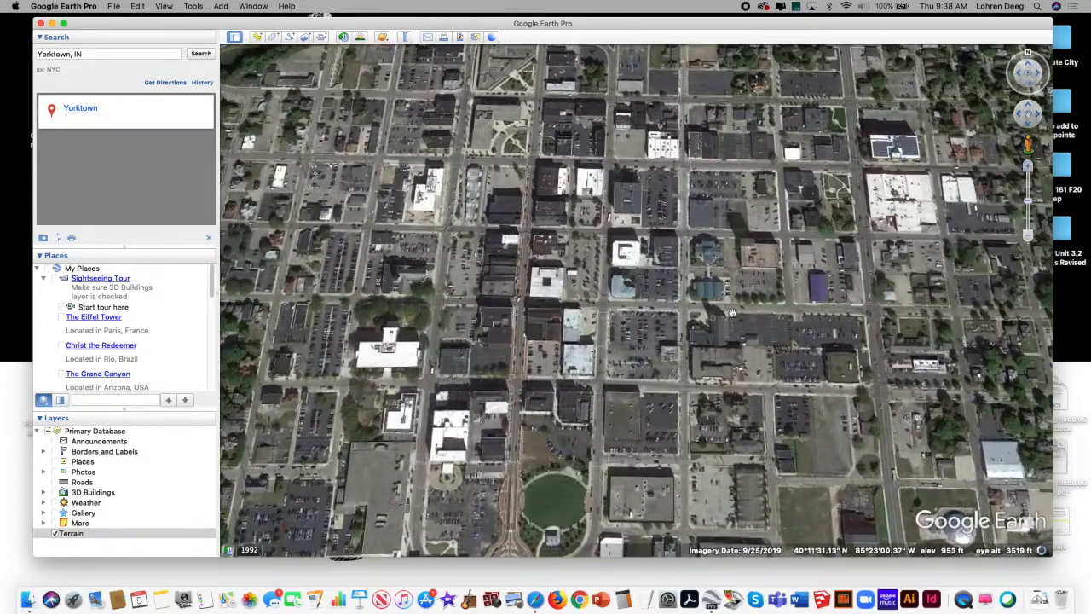
{"action": "left_click_drag", "start_coordinate": [707, 321], "coordinate": [758, 254]}
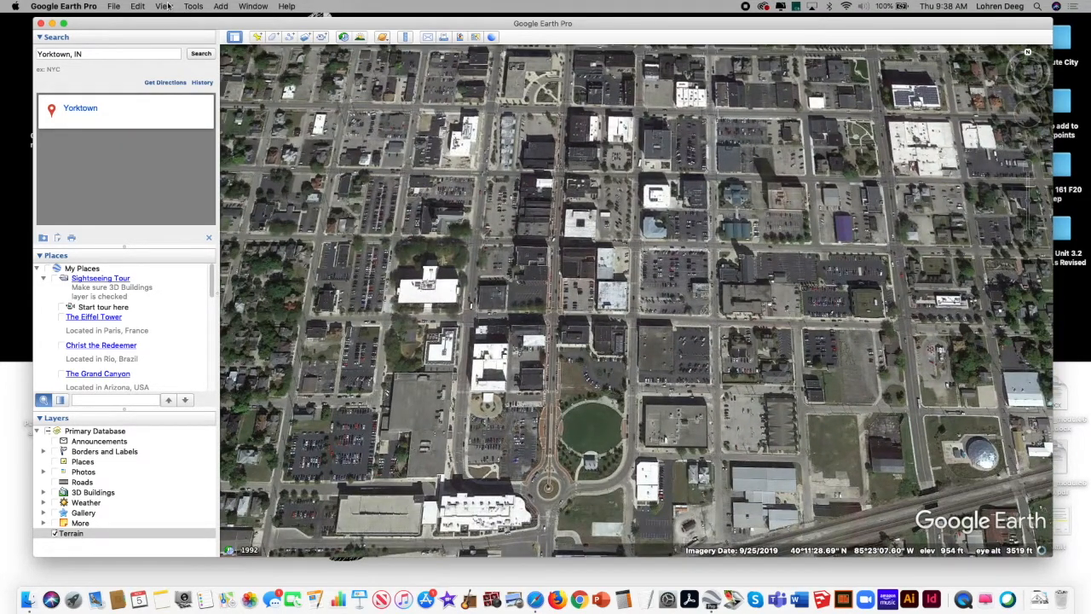
- Reset the view's tilt and compass, and frame downtown from straight above at an eye altitude of about 5,650 ft
{"action": "left_click", "coordinate": [166, 6]}
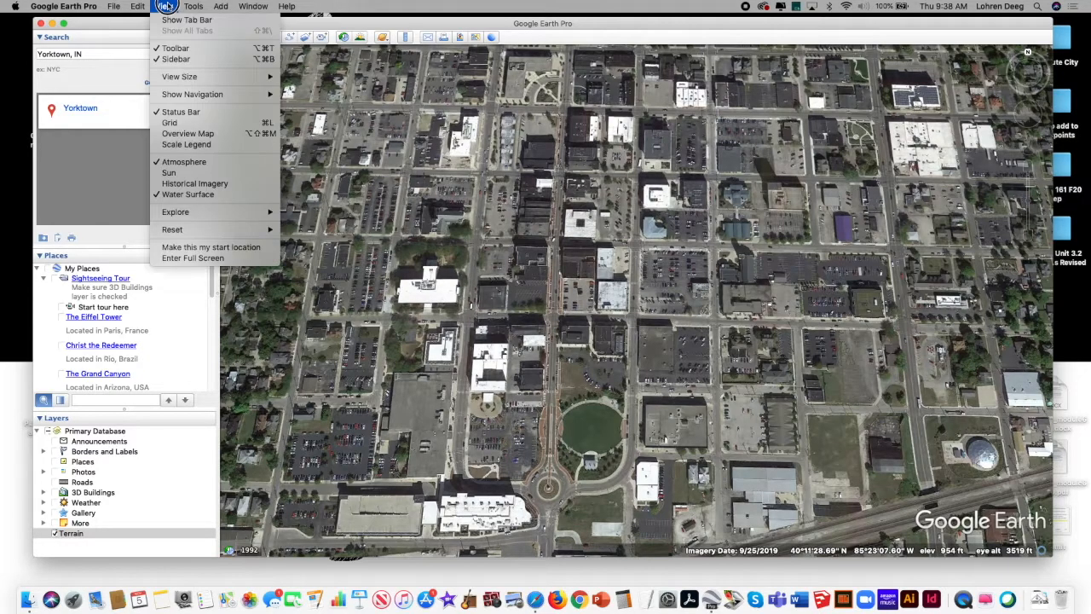
{"action": "mouse_move", "coordinate": [210, 228]}
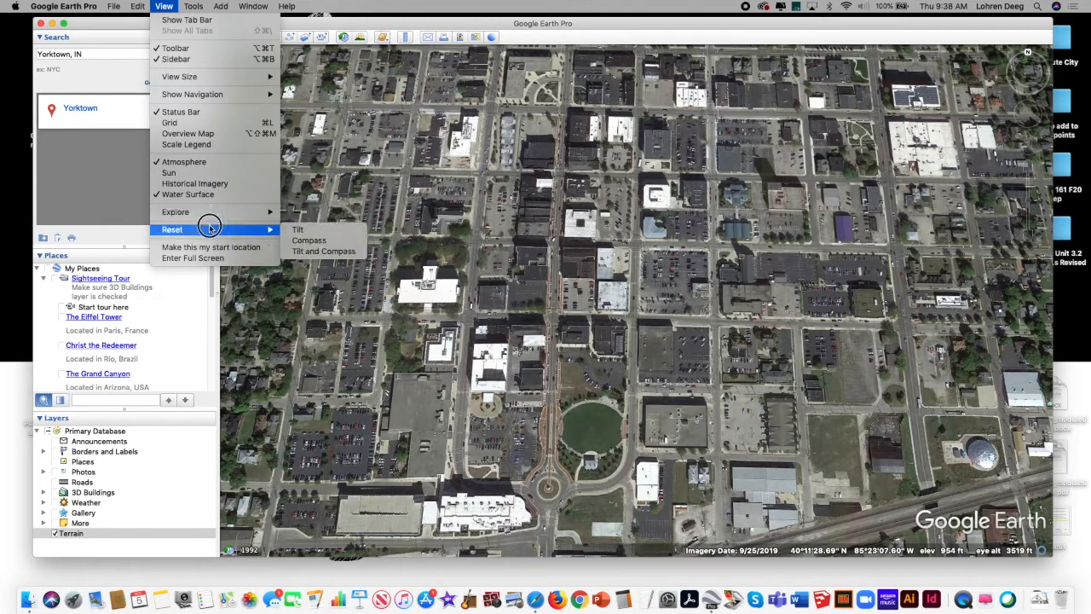
{"action": "left_click", "coordinate": [324, 251]}
{"action": "left_click_drag", "start_coordinate": [501, 349], "coordinate": [567, 322]}
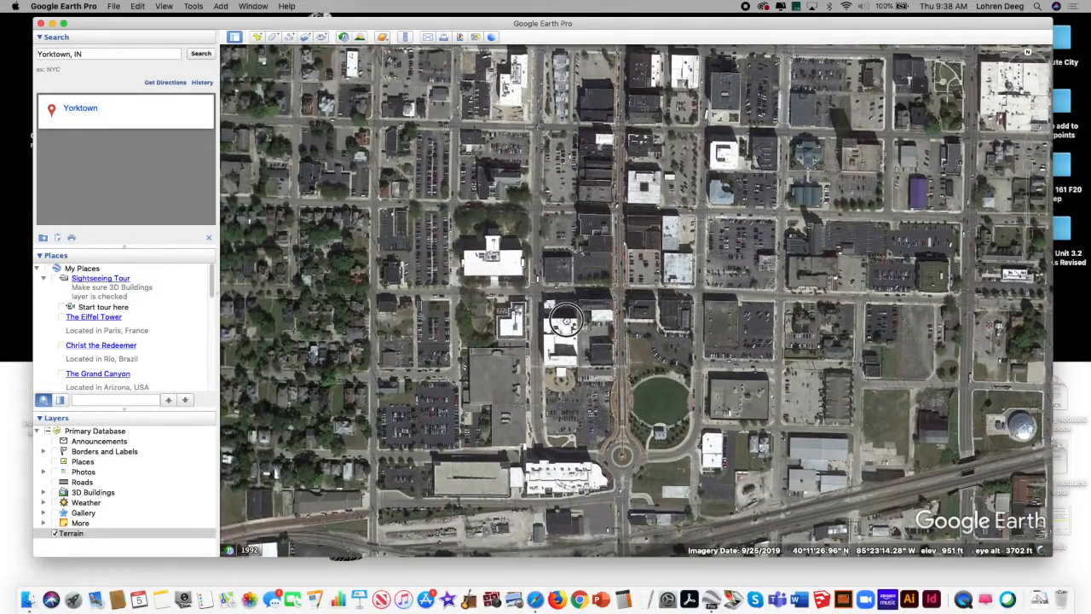
{"action": "left_click", "coordinate": [1029, 233]}
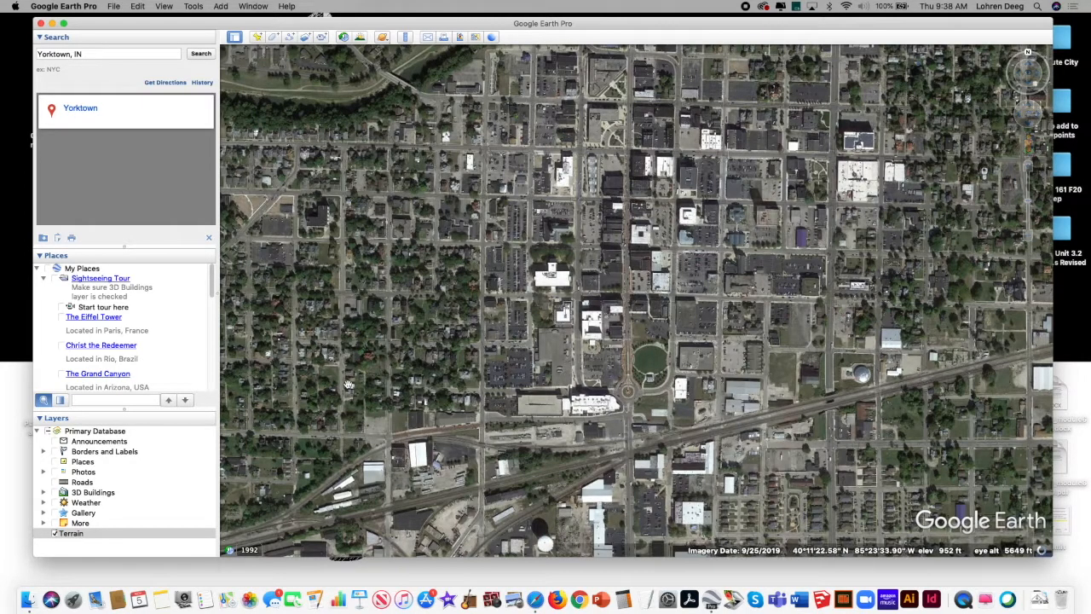
- Compare the downtown view with Terrain off and on, and with 3D Buildings turned on
{"action": "left_click", "coordinate": [54, 533]}
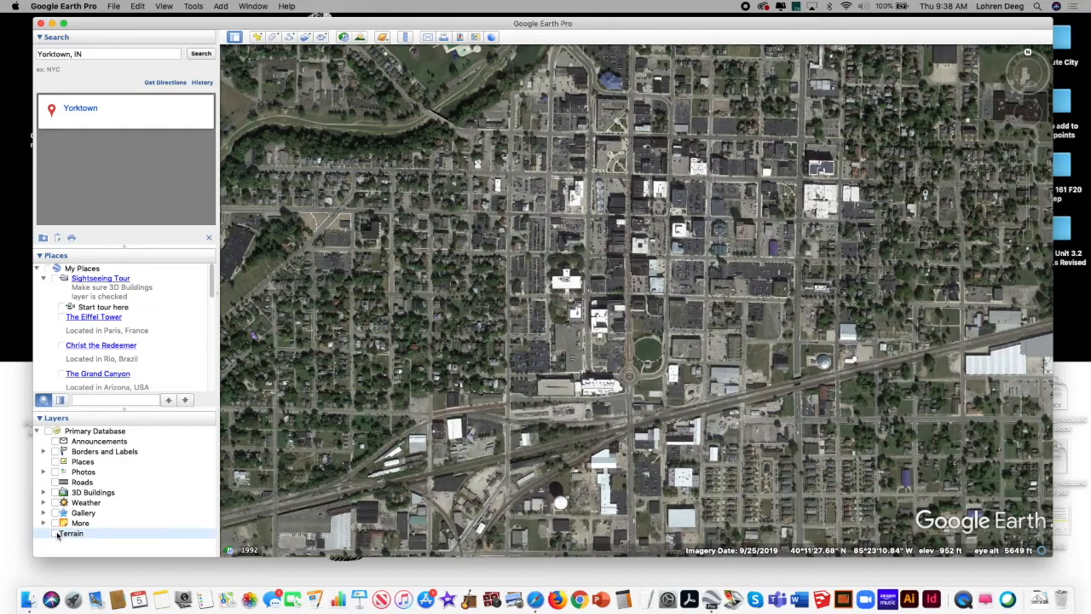
{"action": "left_click", "coordinate": [55, 534]}
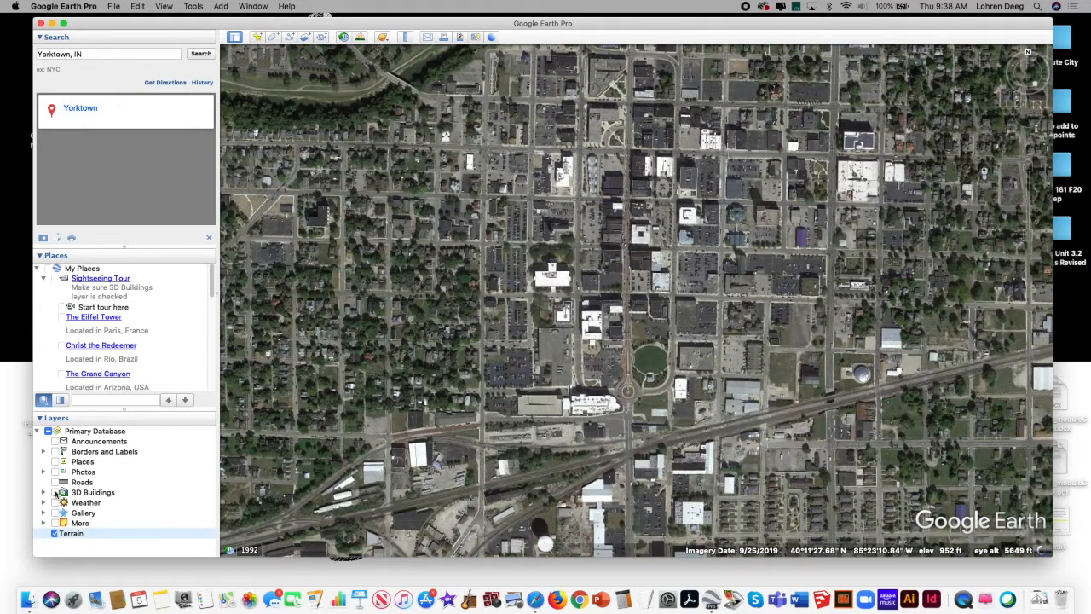
{"action": "left_click", "coordinate": [55, 491]}
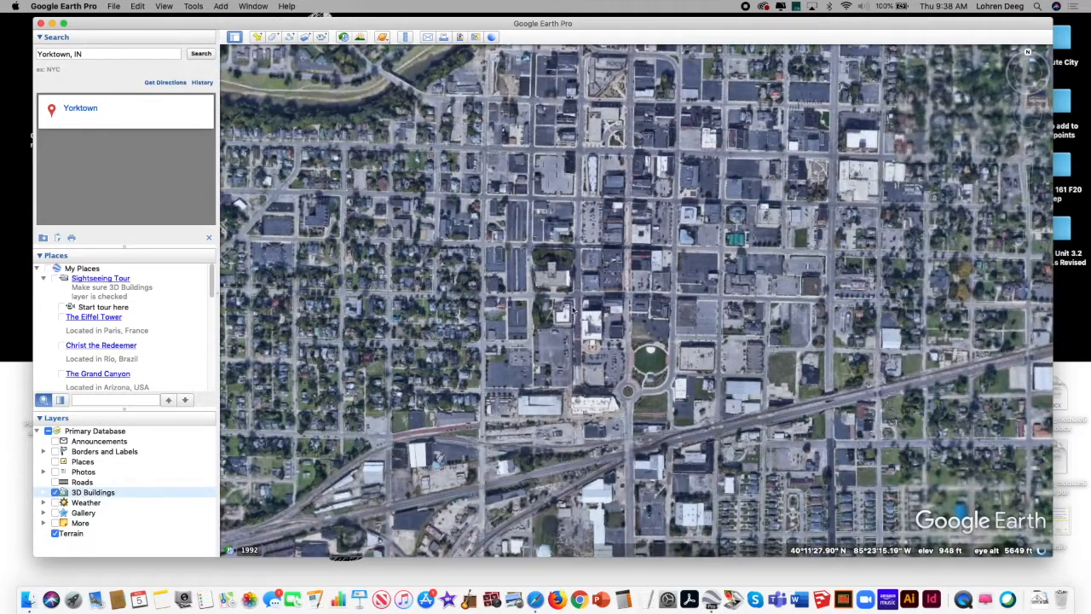
{"action": "left_click_drag", "start_coordinate": [574, 305], "coordinate": [603, 317]}
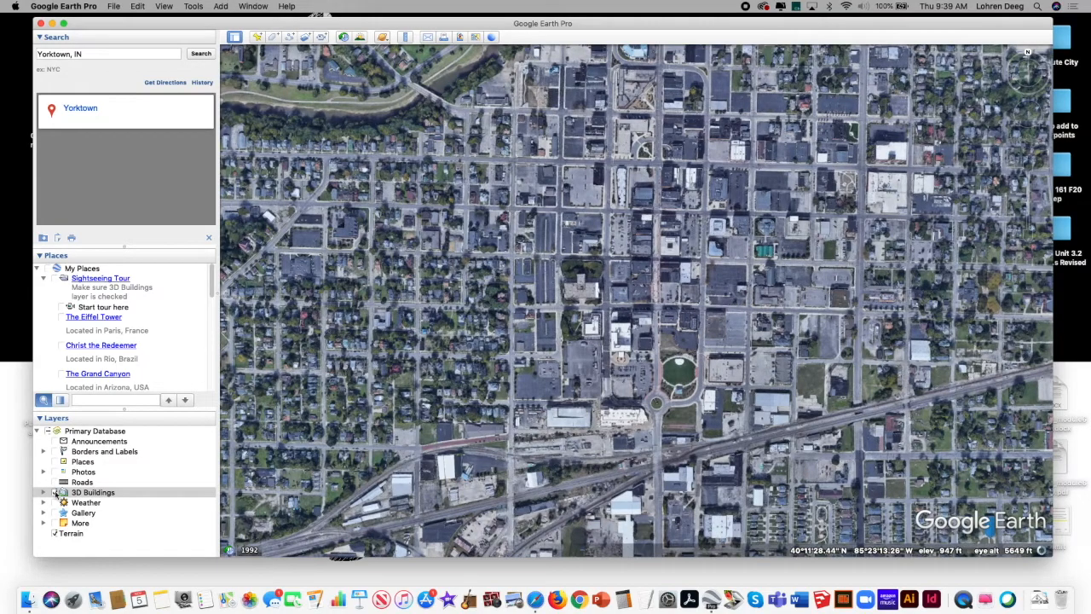
- Switch the 3D Buildings layer off and on repeatedly to compare the two versions of the downtown aerial imagery
{"action": "left_click", "coordinate": [55, 492]}
{"action": "left_click", "coordinate": [55, 492]}
{"action": "left_click", "coordinate": [54, 492]}
{"action": "left_click", "coordinate": [55, 492]}
{"action": "left_click", "coordinate": [55, 492]}
{"action": "left_click", "coordinate": [54, 491]}
{"action": "left_click", "coordinate": [55, 492]}
{"action": "left_click", "coordinate": [55, 492]}
{"action": "left_click", "coordinate": [54, 491]}
{"action": "left_click", "coordinate": [54, 491]}
{"action": "left_click", "coordinate": [55, 492]}
{"action": "left_click", "coordinate": [54, 492]}
{"action": "left_click", "coordinate": [55, 492]}
{"action": "left_click", "coordinate": [54, 492]}
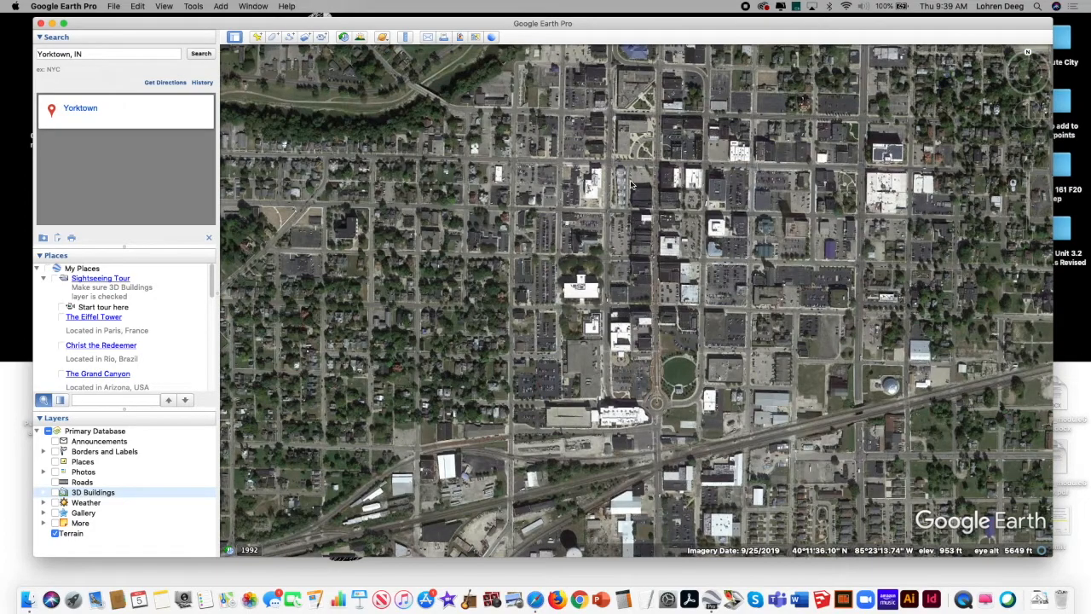
- Shift the map slightly north and leave the 3D Buildings layer on alongside Terrain
{"action": "left_click_drag", "start_coordinate": [590, 186], "coordinate": [592, 214]}
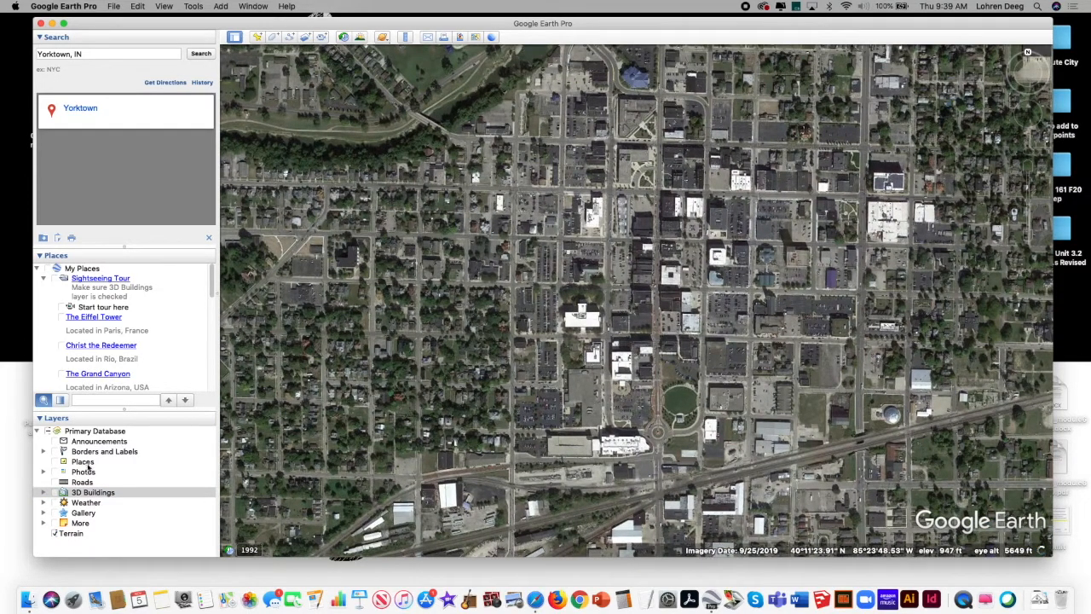
{"action": "left_click", "coordinate": [57, 492]}
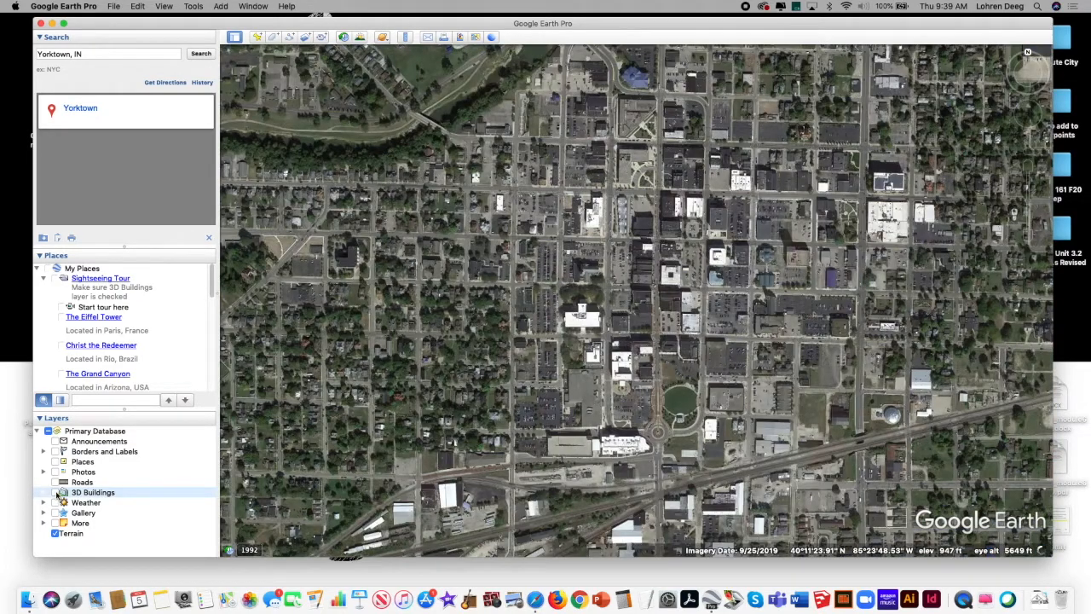
{"action": "left_click", "coordinate": [57, 492]}
{"action": "left_click", "coordinate": [57, 493]}
{"action": "left_click", "coordinate": [57, 493]}
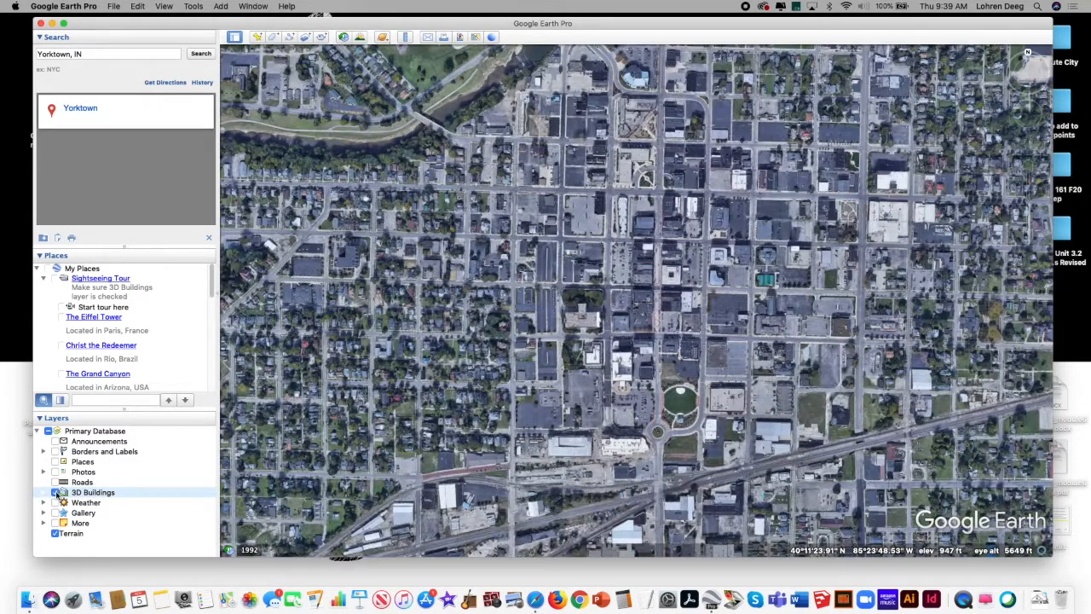
- Compare the downtown imagery with 3D Buildings off and on, leave that layer off, and shift the map slightly
{"action": "left_click", "coordinate": [56, 492]}
{"action": "left_click", "coordinate": [56, 492]}
{"action": "left_click", "coordinate": [56, 493]}
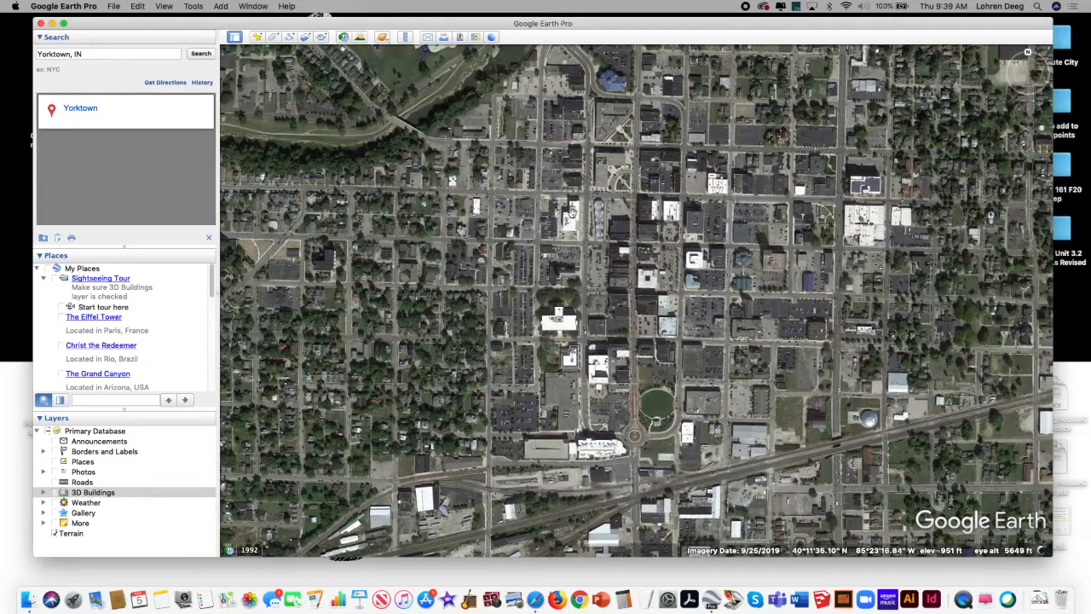
{"action": "left_click_drag", "start_coordinate": [576, 303], "coordinate": [580, 290]}
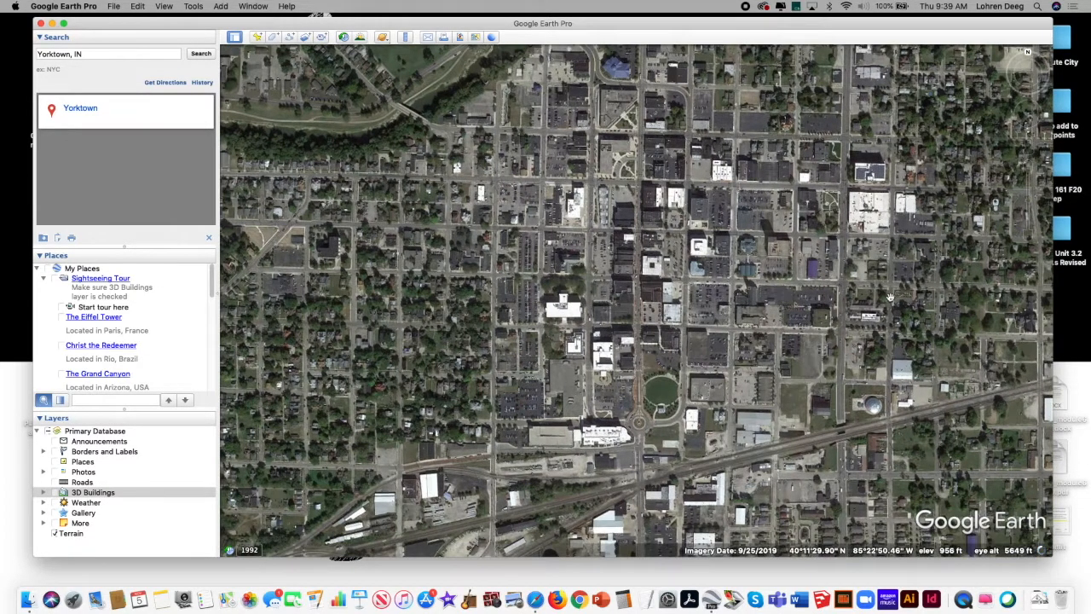
- Examine the flat downtown imagery close up at an eye altitude of about 2,817 ft, from the roundabout to the blocks north of it
{"action": "mouse_move", "coordinate": [1048, 192]}
{"action": "left_click", "coordinate": [1029, 169]}
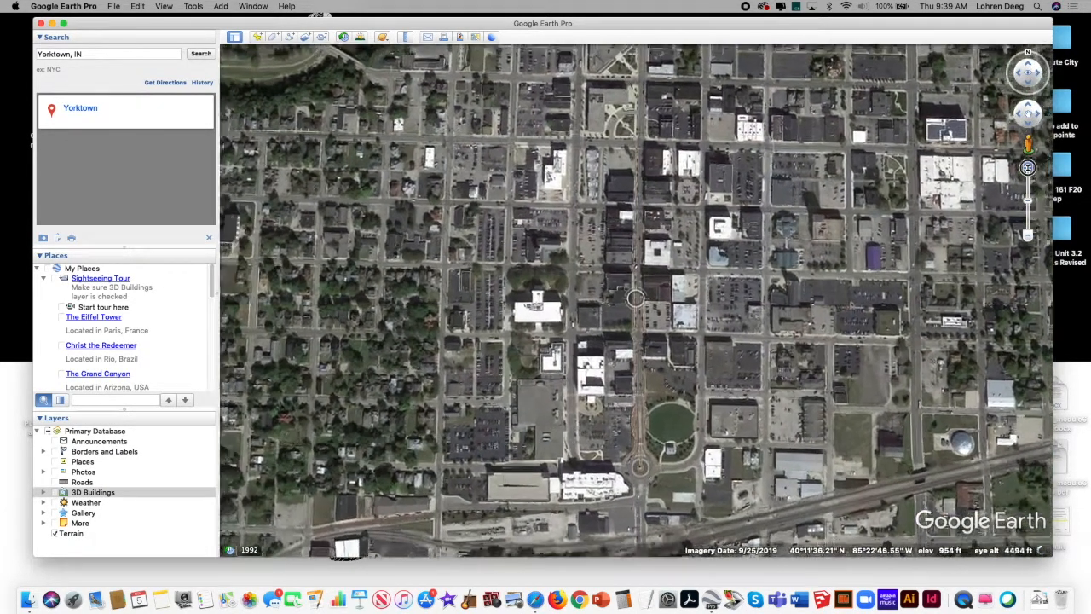
{"action": "left_click_drag", "start_coordinate": [938, 345], "coordinate": [975, 204]}
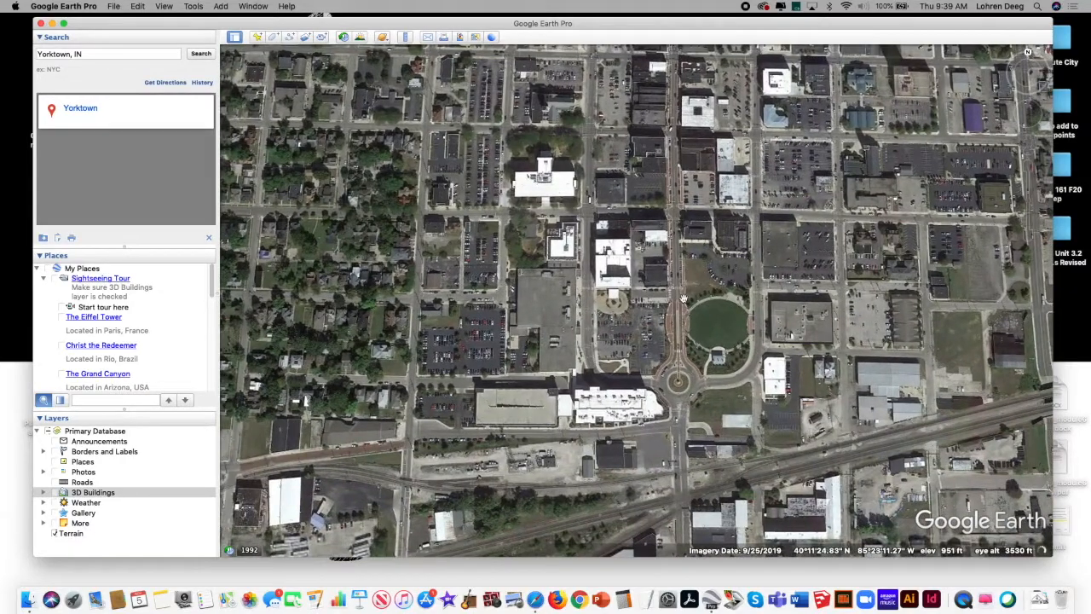
{"action": "left_click", "coordinate": [1029, 169]}
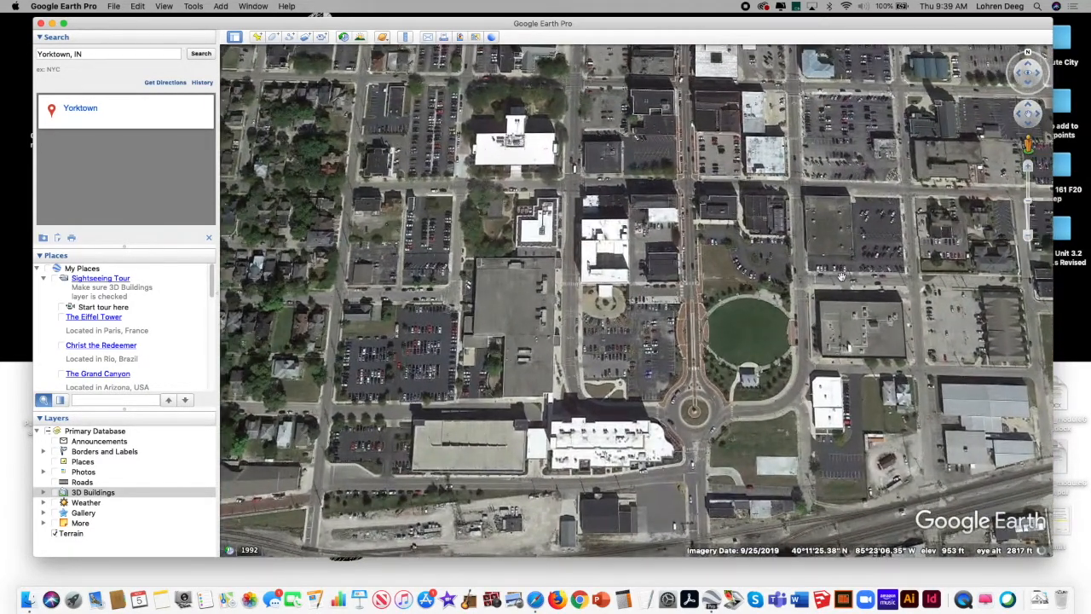
{"action": "left_click_drag", "start_coordinate": [685, 330], "coordinate": [691, 300]}
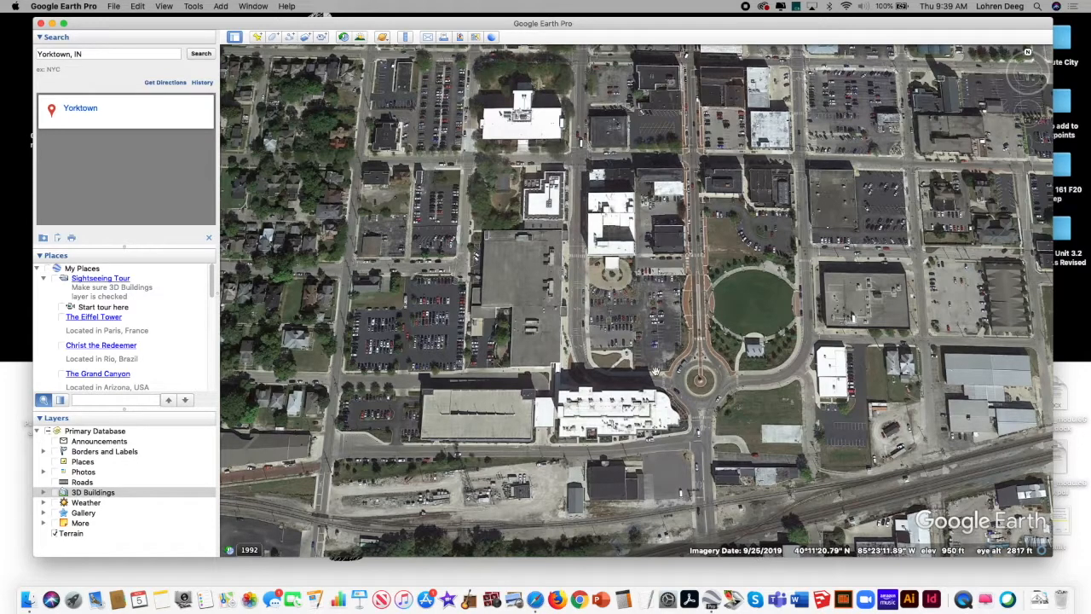
{"action": "left_click_drag", "start_coordinate": [644, 349], "coordinate": [613, 349]}
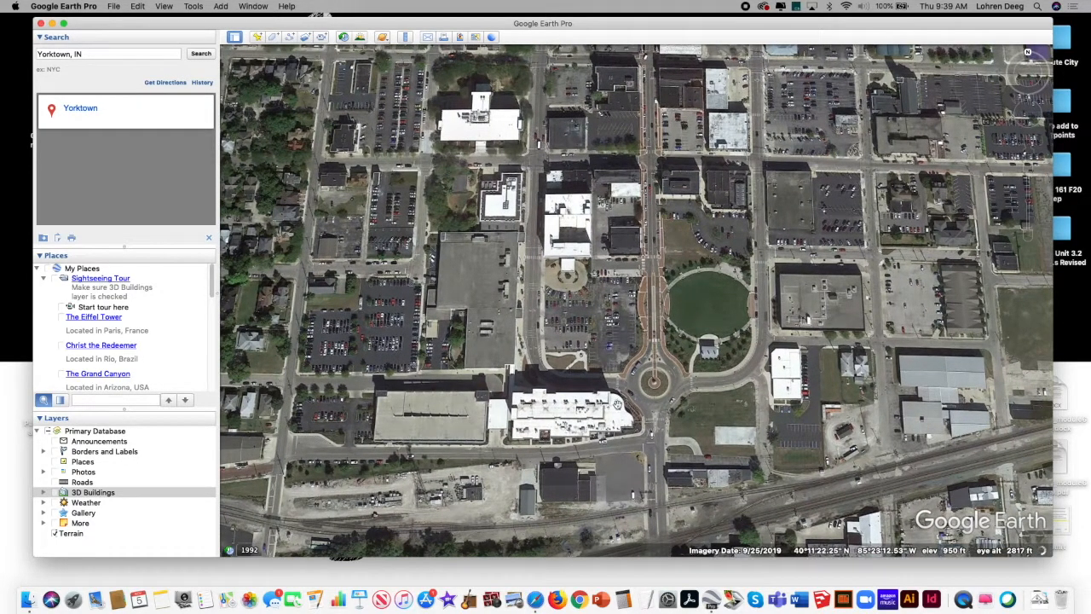
{"action": "mouse_move", "coordinate": [485, 243]}
{"action": "left_mouse_down"}
{"action": "mouse_move", "coordinate": [499, 292]}
{"action": "mouse_move", "coordinate": [485, 409]}
{"action": "left_mouse_up"}
{"action": "left_click_drag", "start_coordinate": [523, 226], "coordinate": [536, 358]}
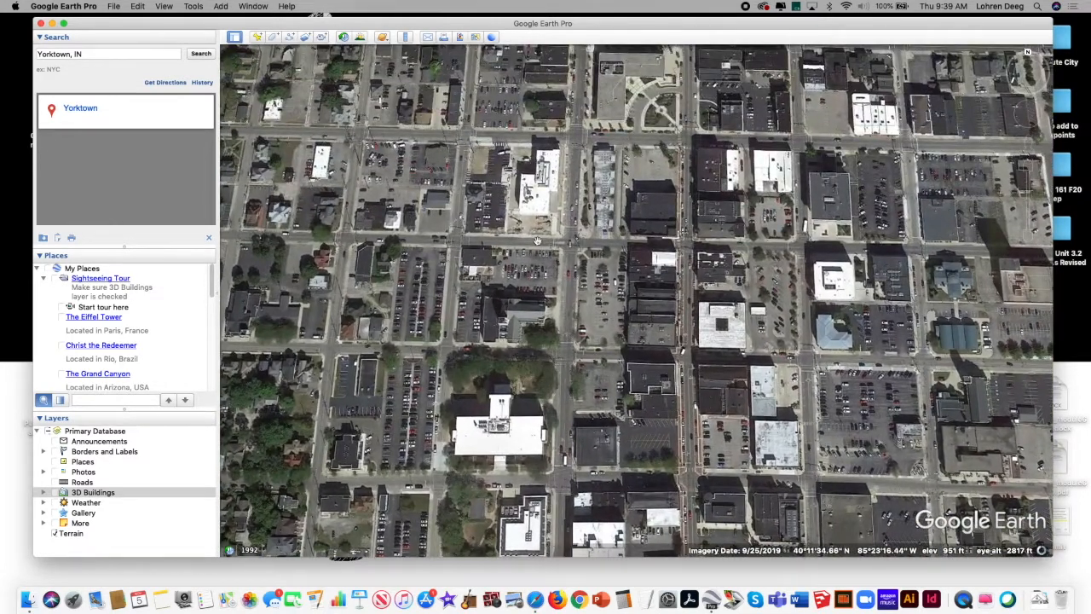
{"action": "left_click_drag", "start_coordinate": [513, 294], "coordinate": [508, 258]}
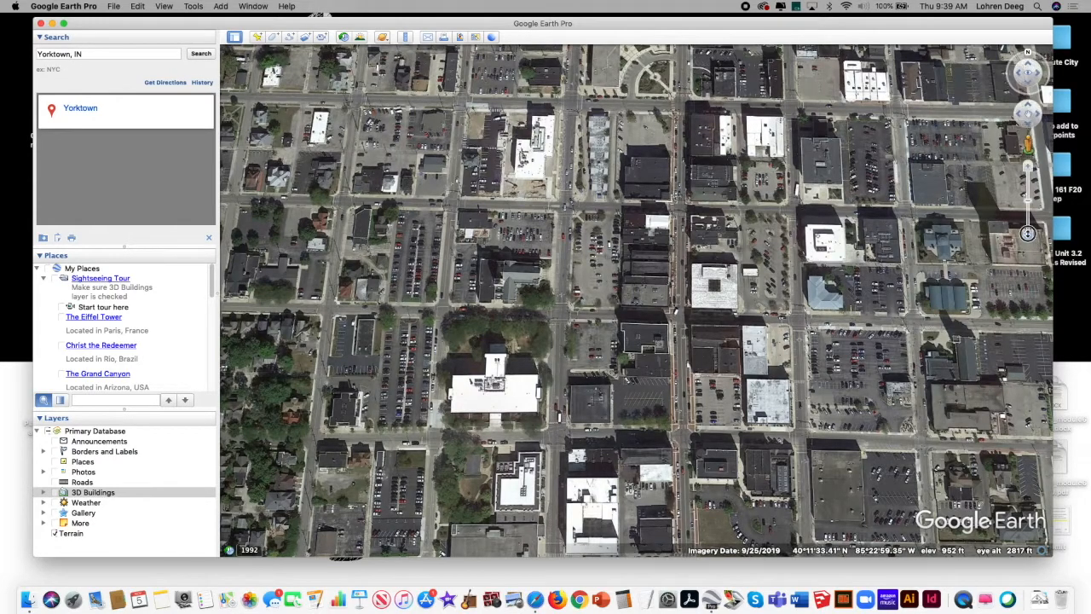
{"action": "left_click", "coordinate": [1028, 233]}
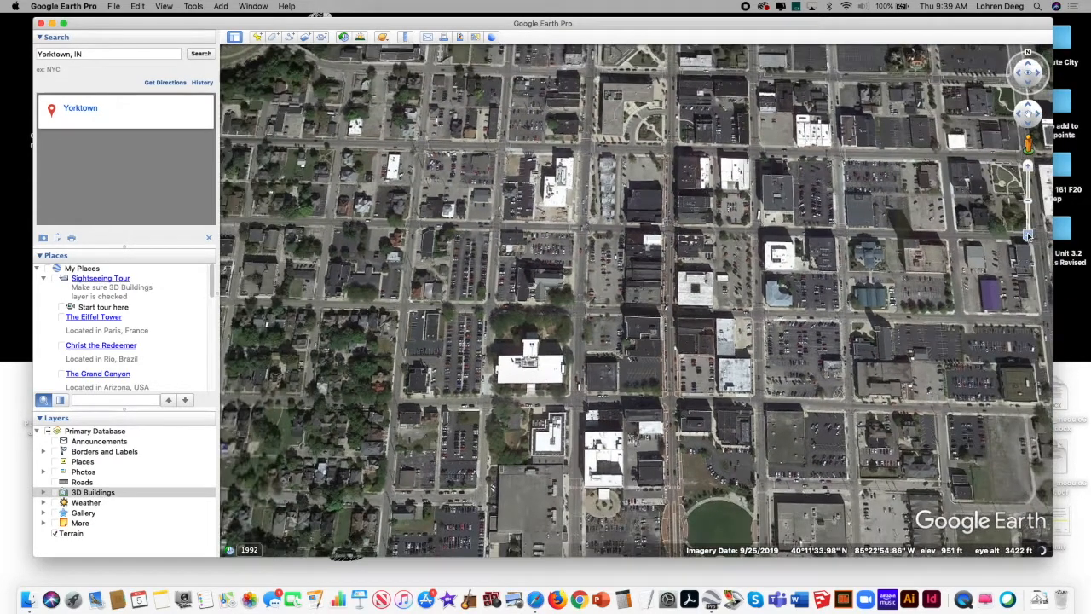
- Turn on 3D Buildings and frame an oblique close-up of the hotel and roundabout at an eye altitude of about 1,500 ft
{"action": "left_click", "coordinate": [56, 493]}
{"action": "left_click_drag", "start_coordinate": [542, 417], "coordinate": [571, 229]}
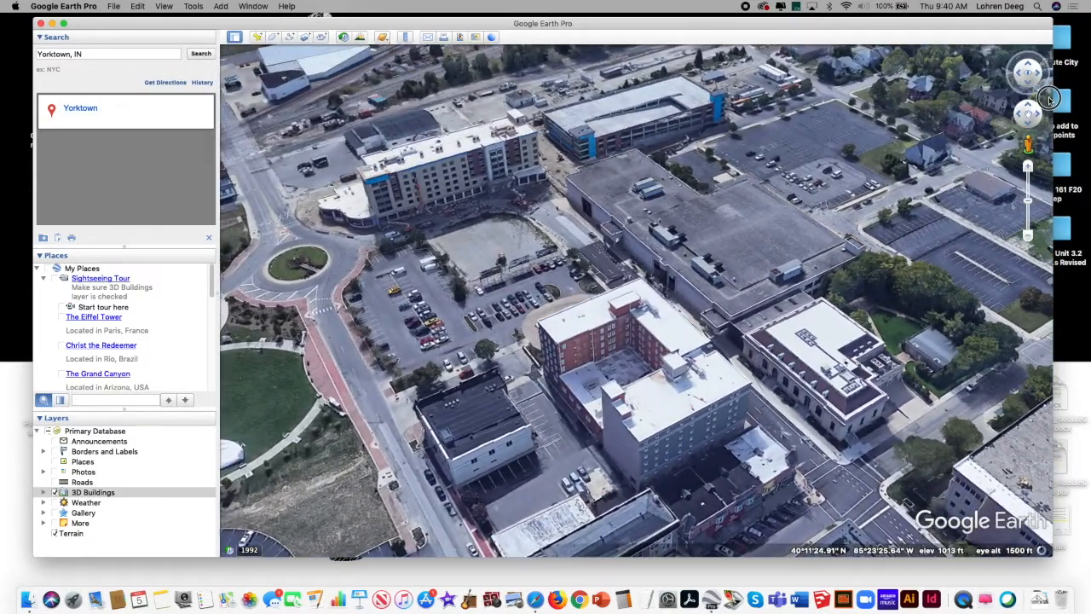
{"action": "left_click_drag", "start_coordinate": [1049, 99], "coordinate": [1052, 96]}
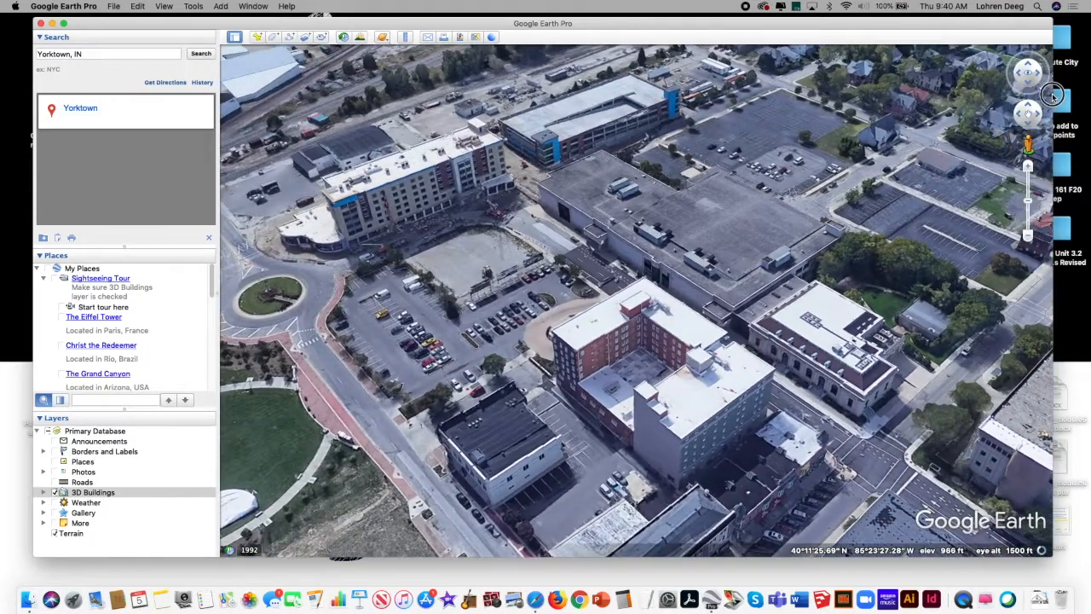
{"action": "left_click_drag", "start_coordinate": [433, 214], "coordinate": [490, 267]}
{"action": "left_click_drag", "start_coordinate": [554, 225], "coordinate": [565, 226]}
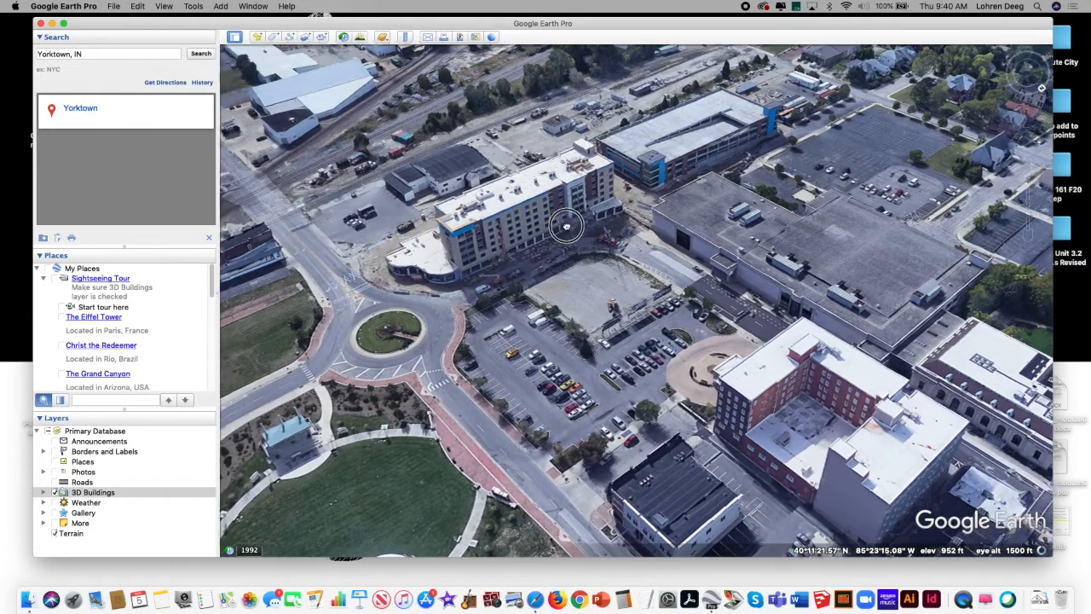
- Rotate the oblique view to face north and pull back over downtown to an eye altitude of about 2,524 ft
{"action": "left_click_drag", "start_coordinate": [1048, 76], "coordinate": [1027, 47]}
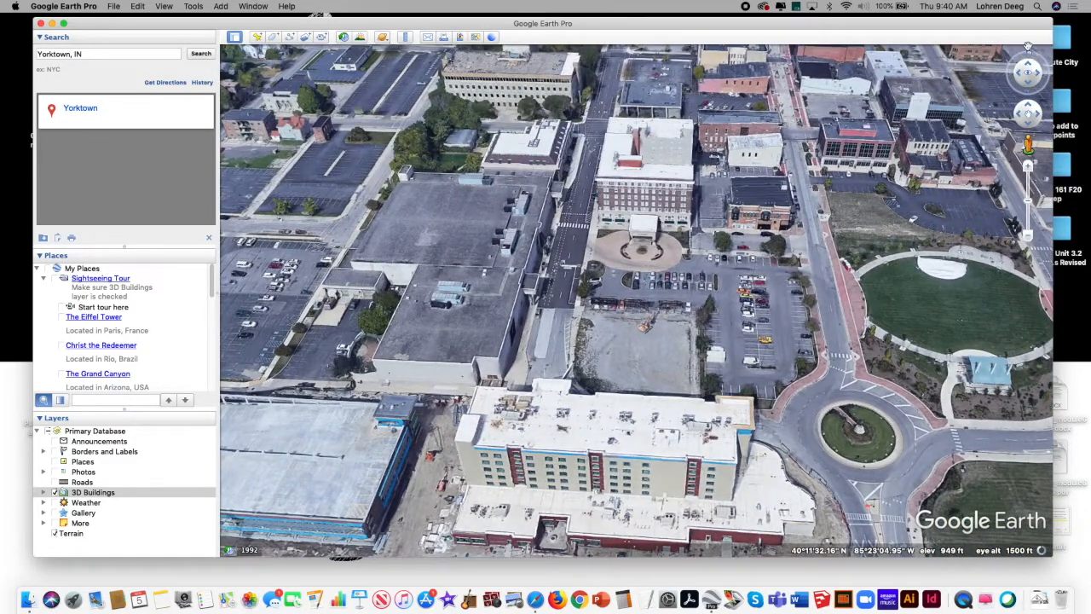
{"action": "left_click", "coordinate": [1029, 238]}
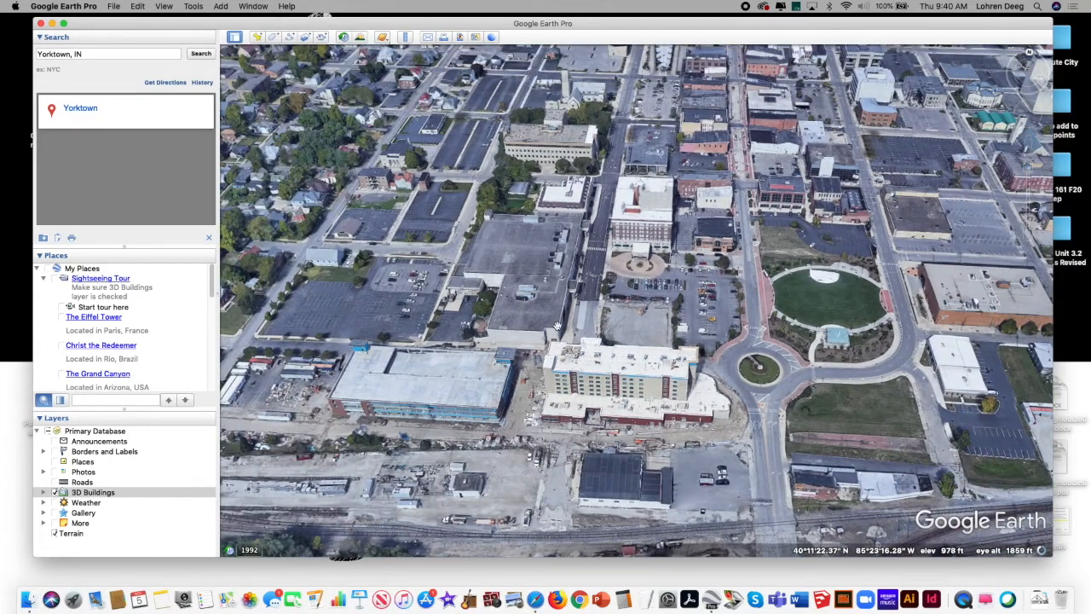
{"action": "left_click_drag", "start_coordinate": [552, 334], "coordinate": [556, 353]}
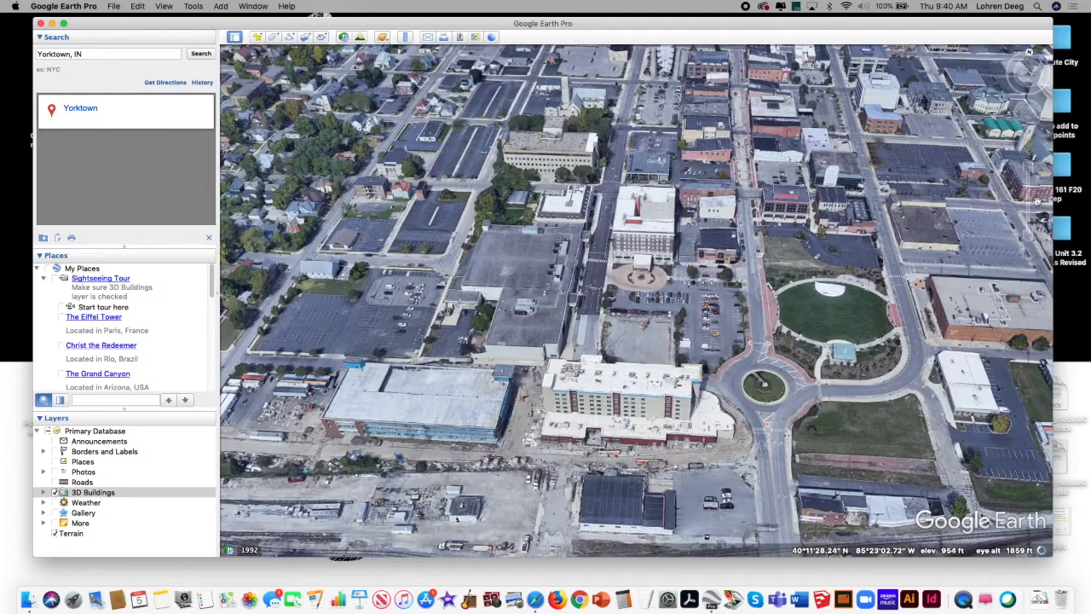
{"action": "left_click", "coordinate": [1029, 238]}
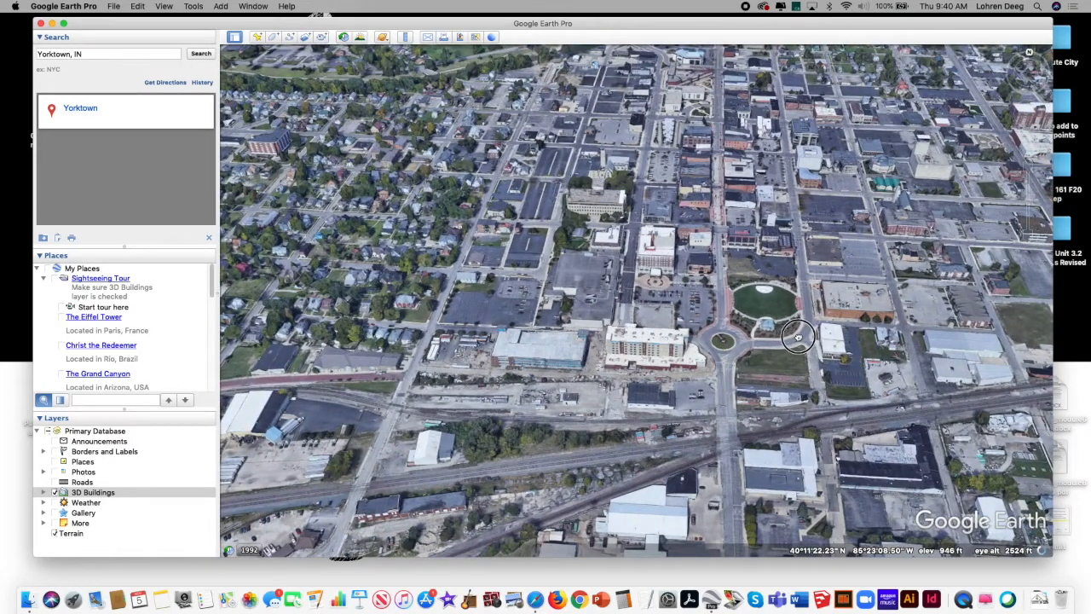
{"action": "left_click_drag", "start_coordinate": [795, 337], "coordinate": [807, 340]}
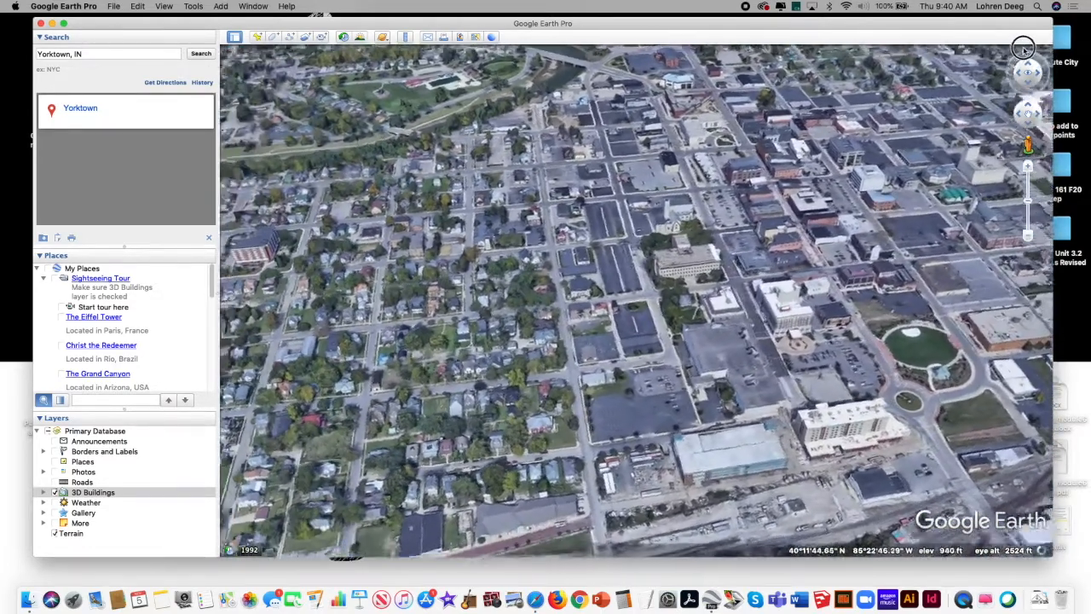
{"action": "left_click_drag", "start_coordinate": [1022, 49], "coordinate": [1027, 49]}
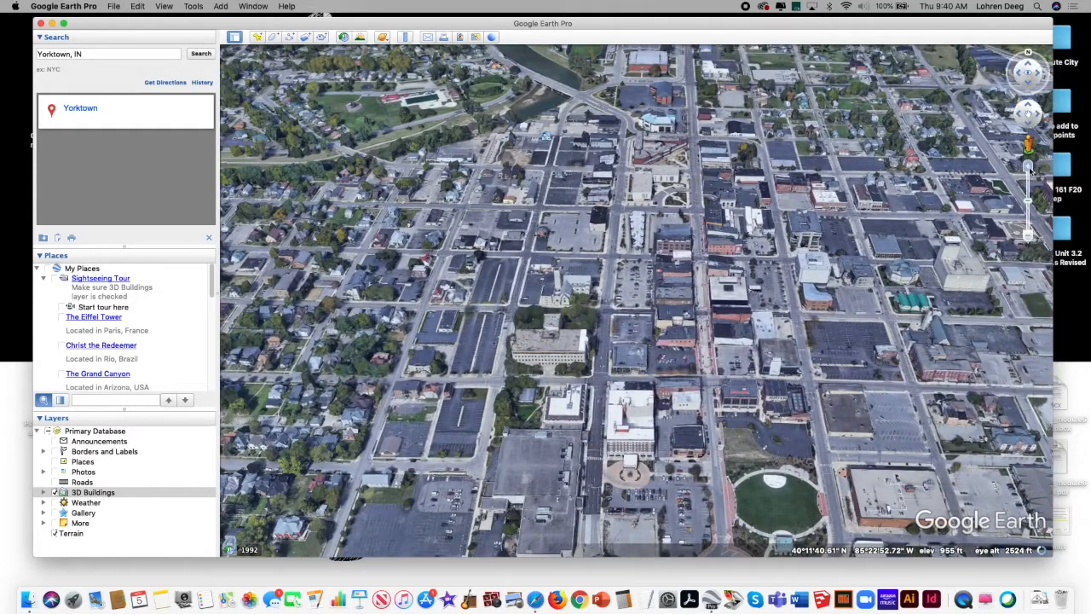
{"action": "left_click_drag", "start_coordinate": [626, 290], "coordinate": [640, 218]}
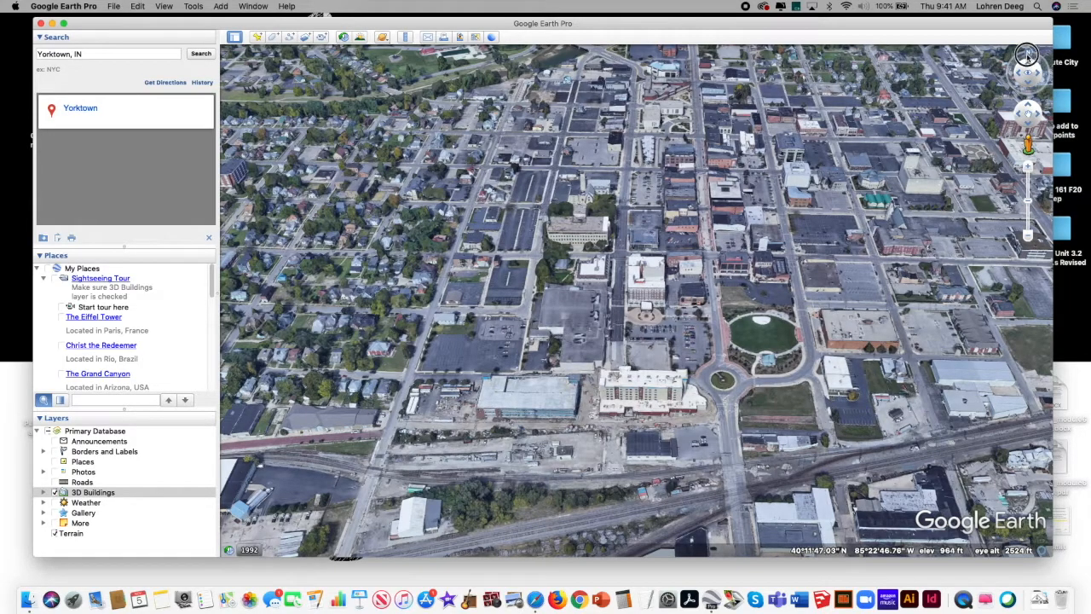
- Rotate the oblique view to look northeast across downtown, and centre the blocks around the roundabout and hotel
{"action": "left_click_drag", "start_coordinate": [1023, 57], "coordinate": [1016, 61]}
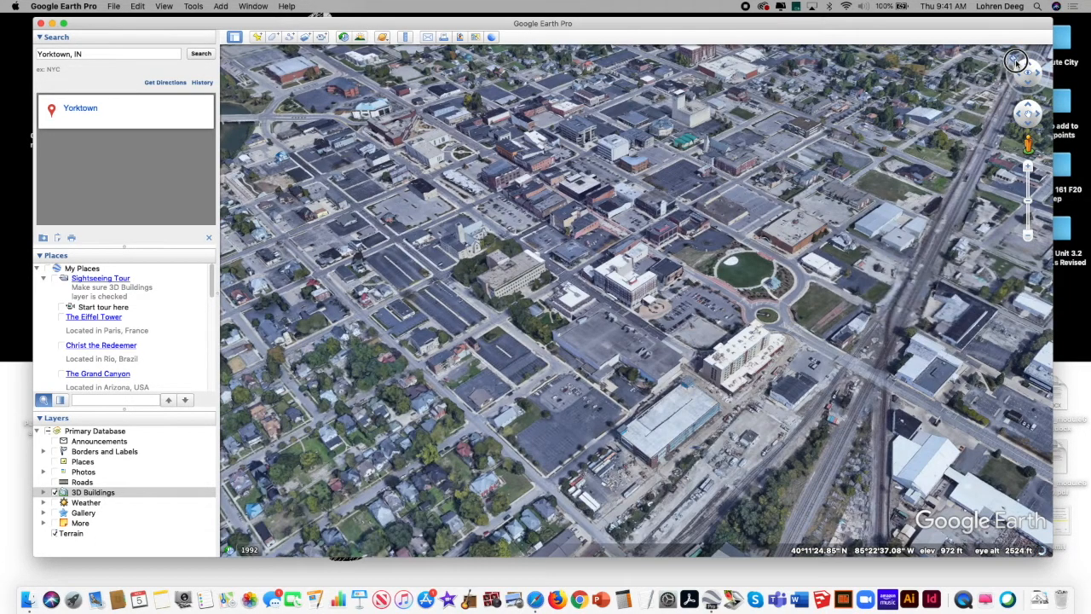
{"action": "left_click_drag", "start_coordinate": [581, 378], "coordinate": [650, 315]}
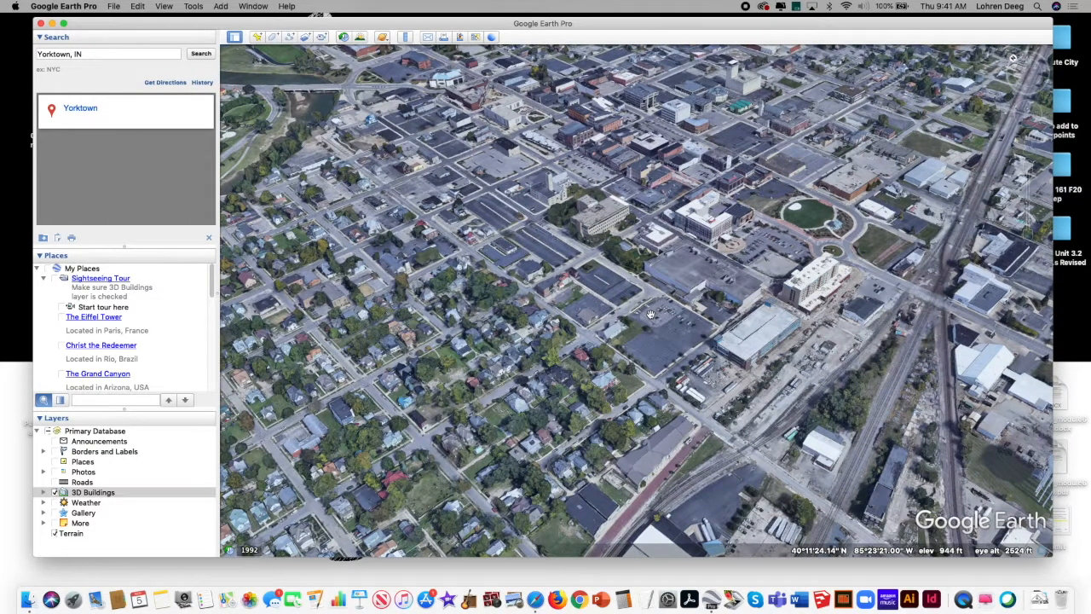
{"action": "left_click_drag", "start_coordinate": [572, 332], "coordinate": [632, 366]}
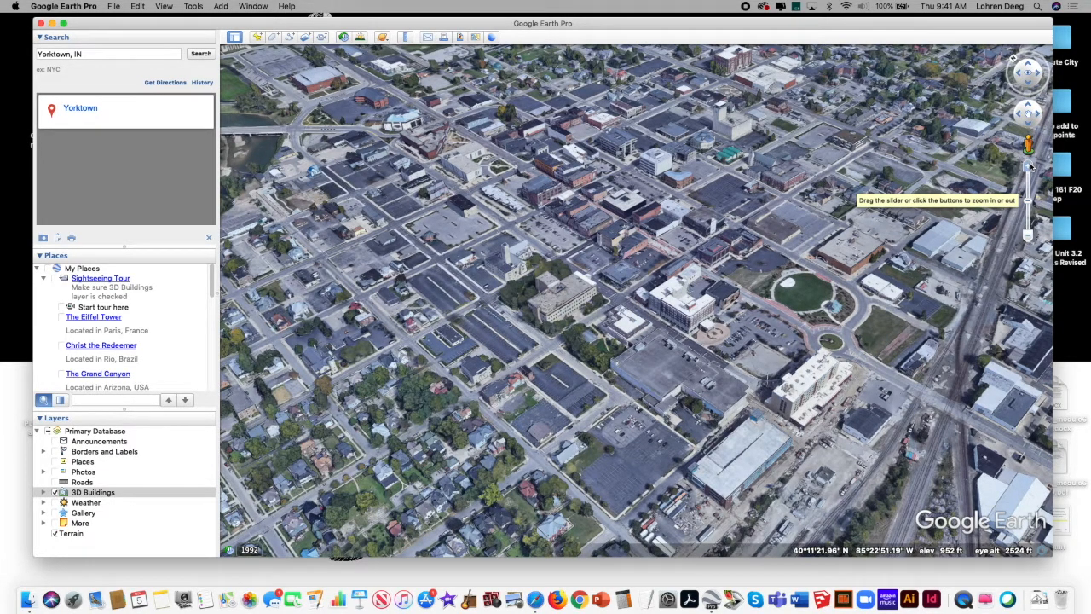
{"action": "left_click_drag", "start_coordinate": [771, 140], "coordinate": [638, 188]}
{"action": "left_click_drag", "start_coordinate": [803, 256], "coordinate": [823, 223]}
{"action": "left_click_drag", "start_coordinate": [757, 247], "coordinate": [789, 212]}
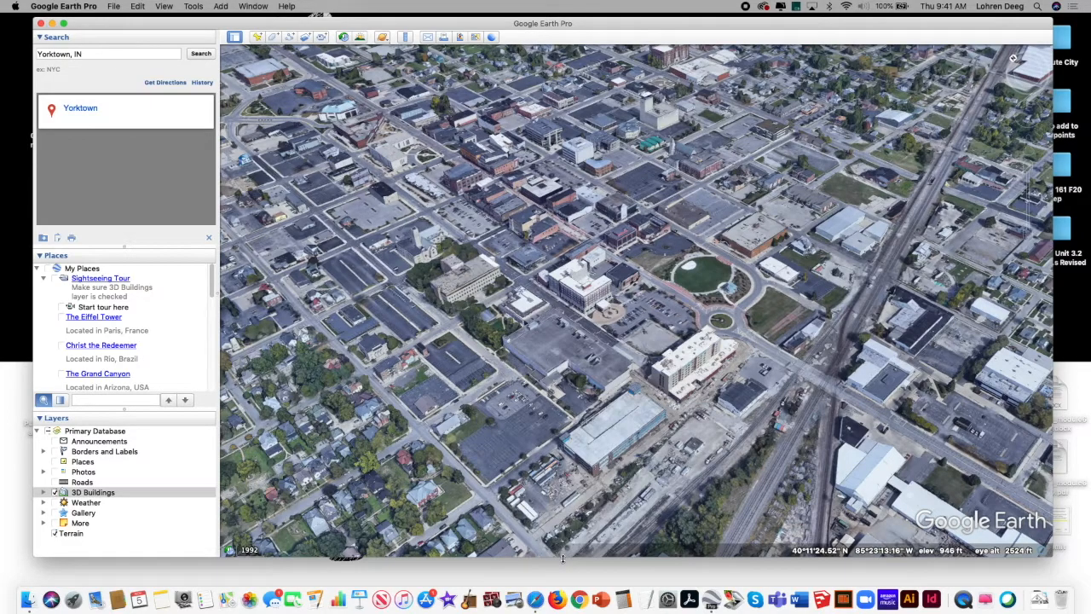
- Switch to SketchUp and move its welcome window aside, partly uncovering the aerial view
{"action": "left_click", "coordinate": [821, 600]}
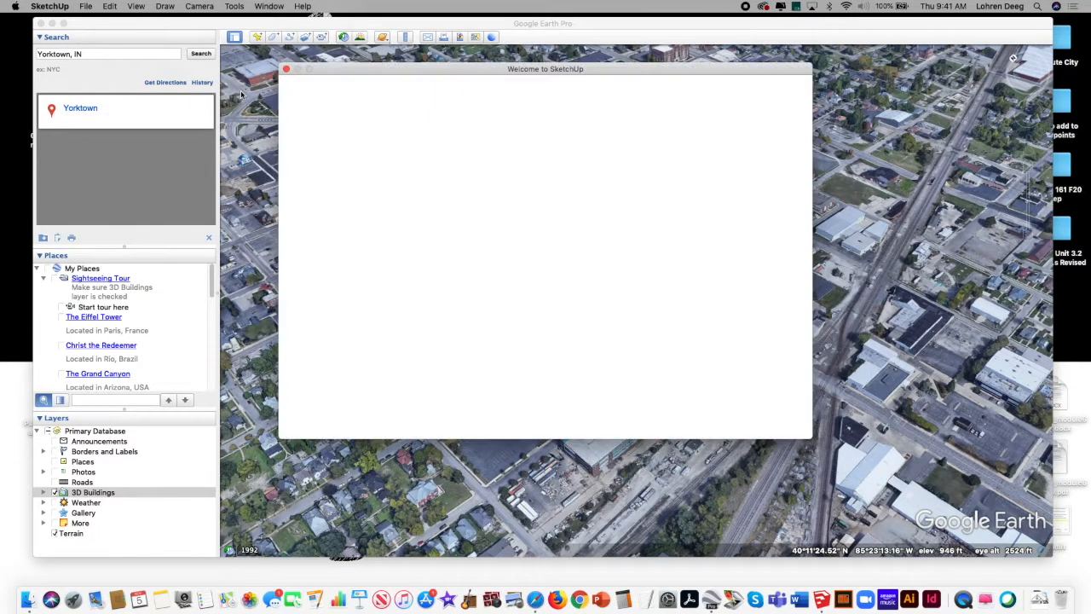
{"action": "left_click_drag", "start_coordinate": [400, 70], "coordinate": [233, 89]}
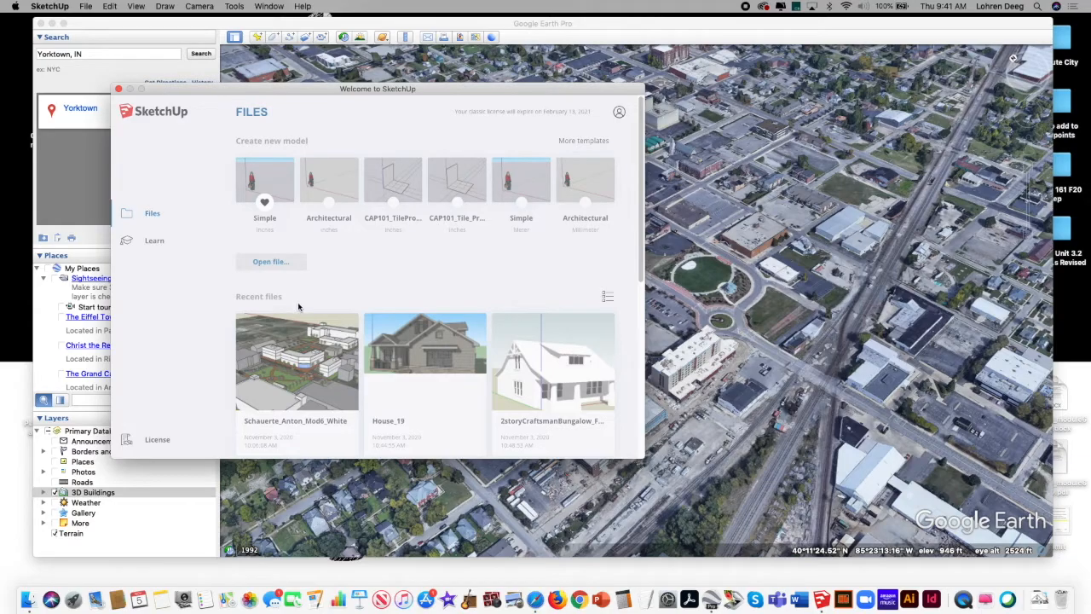
{"action": "left_click", "coordinate": [575, 132]}
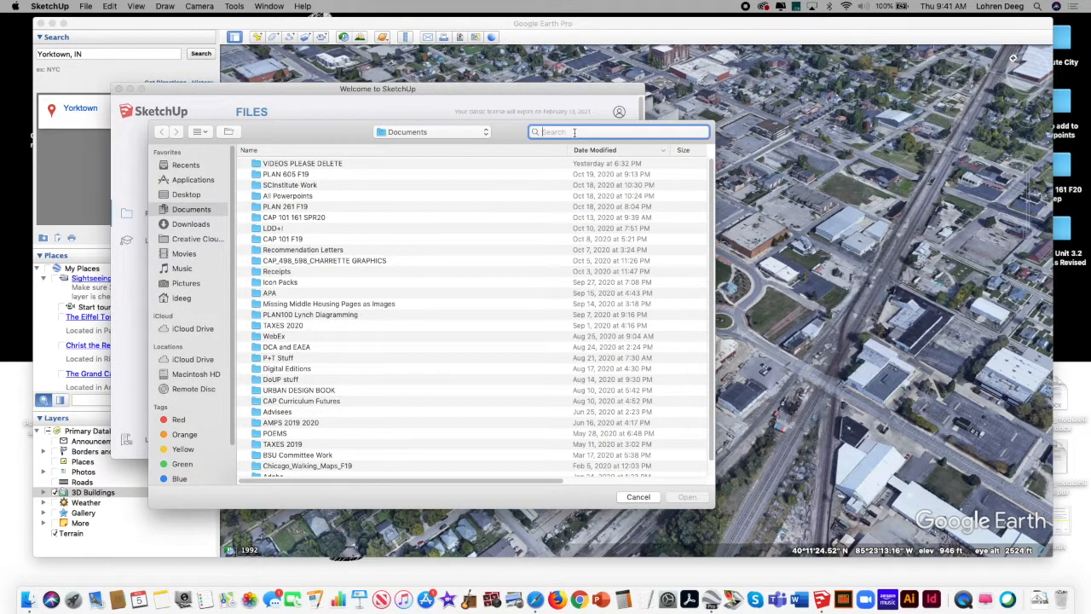
{"action": "left_click", "coordinate": [198, 165]}
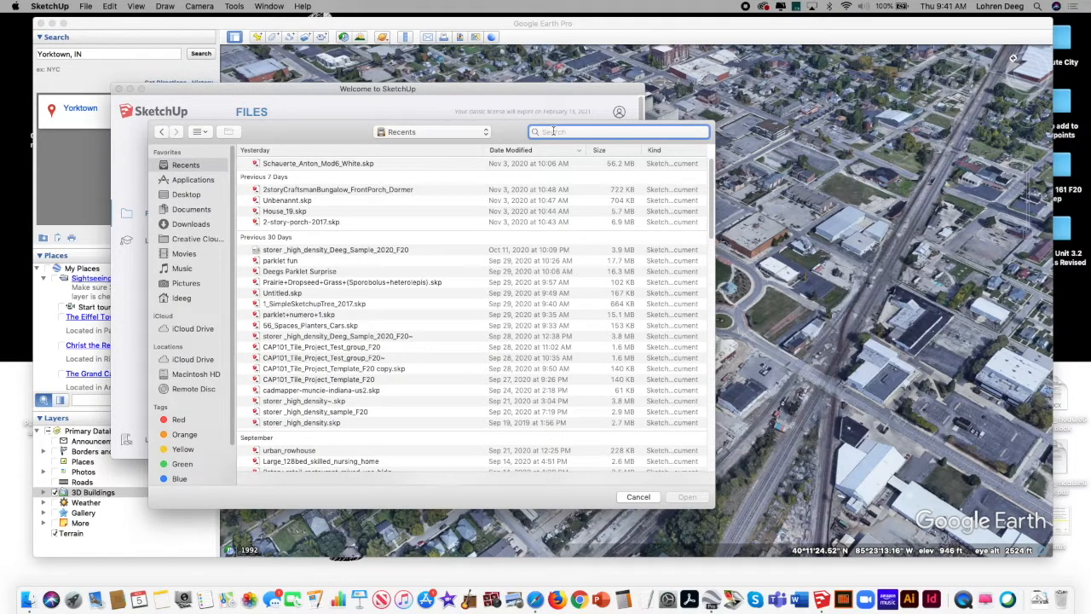
{"action": "type", "text": "NO"}
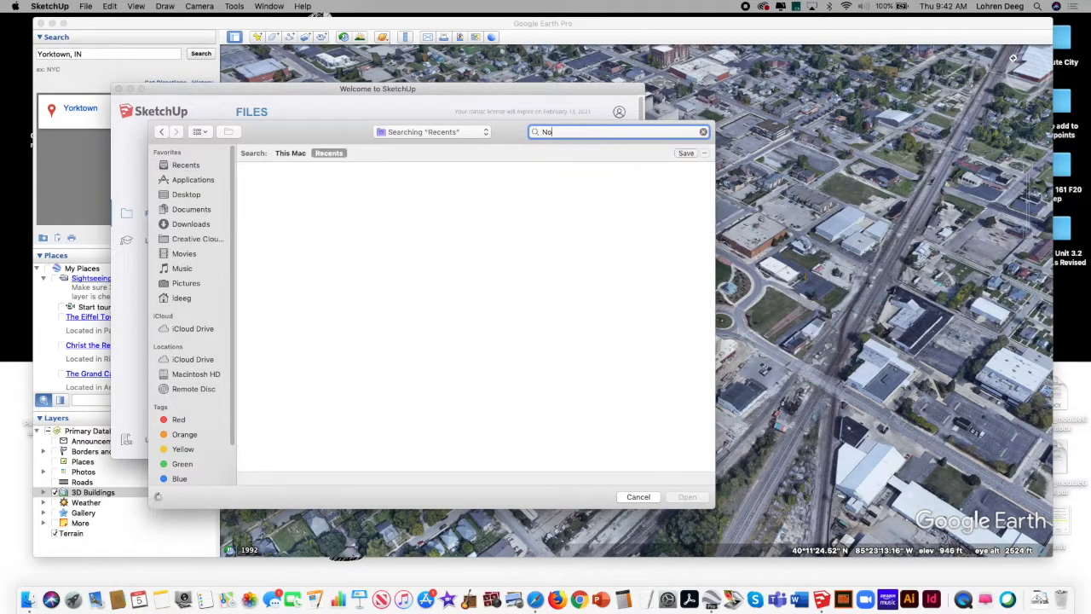
{"action": "type", "text": " tree"}
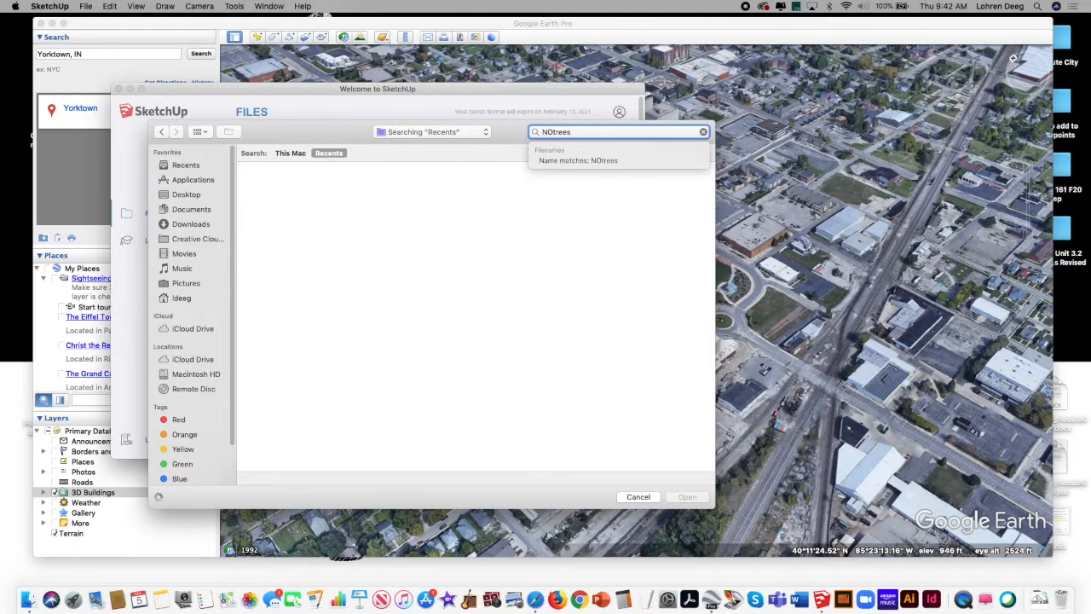
{"action": "type", "text": "_"}
{"action": "left_click", "coordinate": [582, 131]}
{"action": "left_click", "coordinate": [271, 209]}
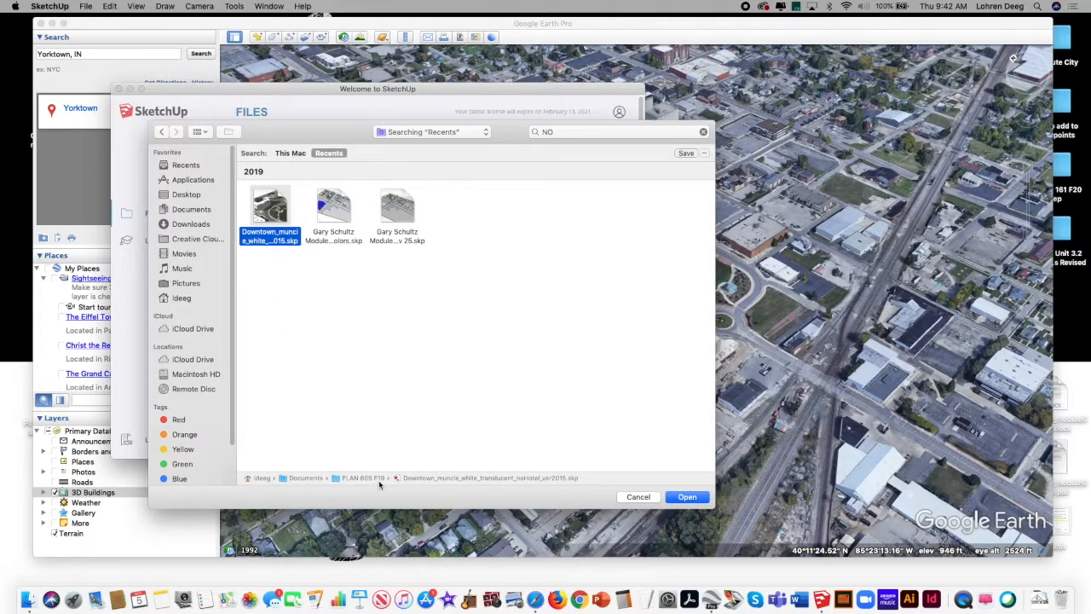
{"action": "left_click", "coordinate": [638, 496]}
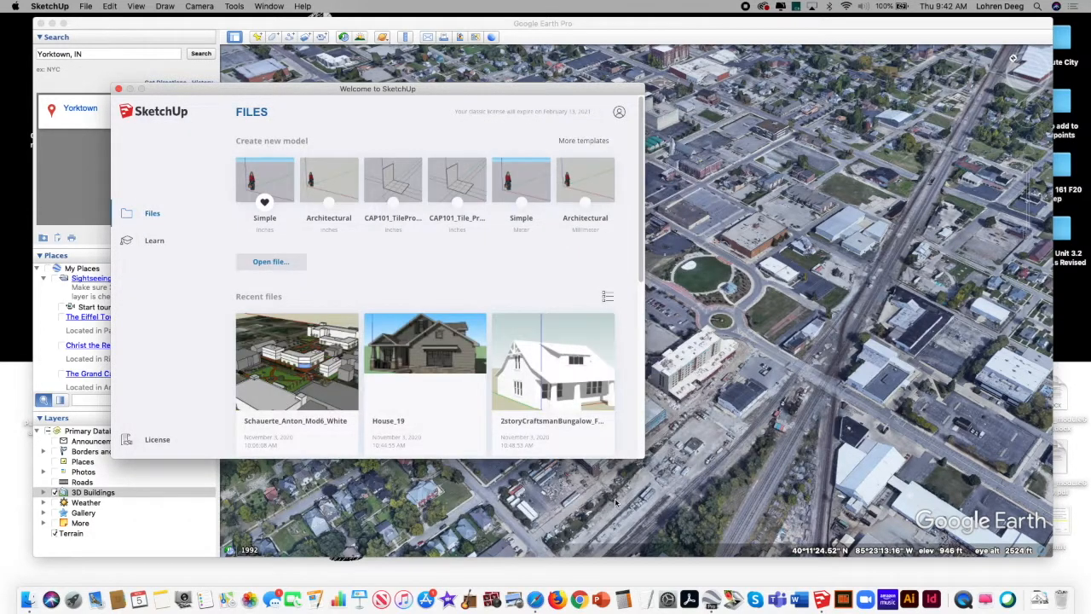
- Search the Mac for "no trees", open the matching white NO_TREES SketchUp model, and dismiss the version warning
{"action": "left_click", "coordinate": [283, 266]}
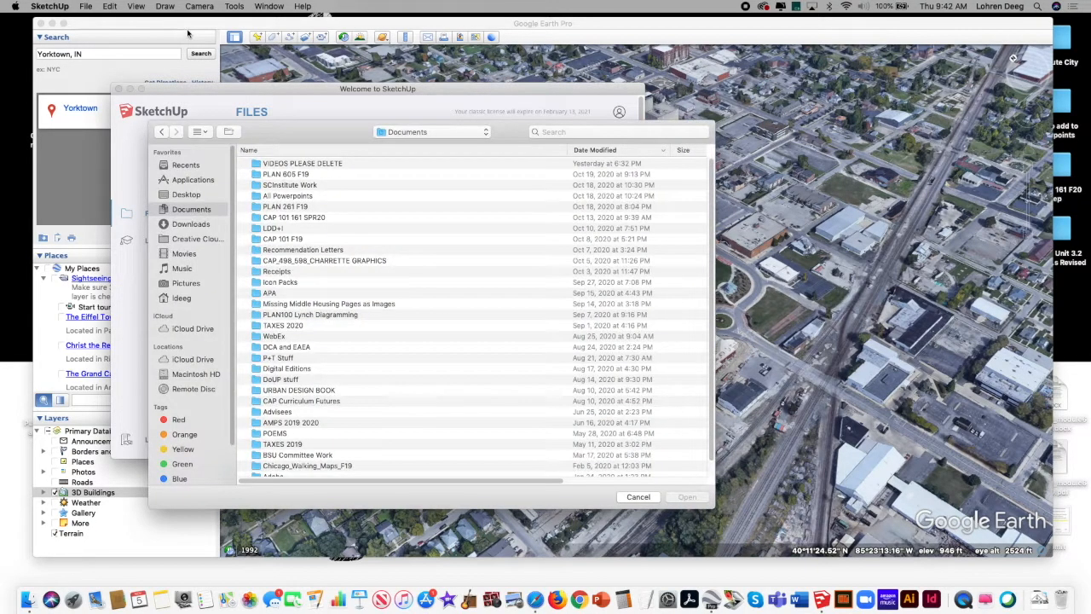
{"action": "left_click", "coordinate": [620, 132]}
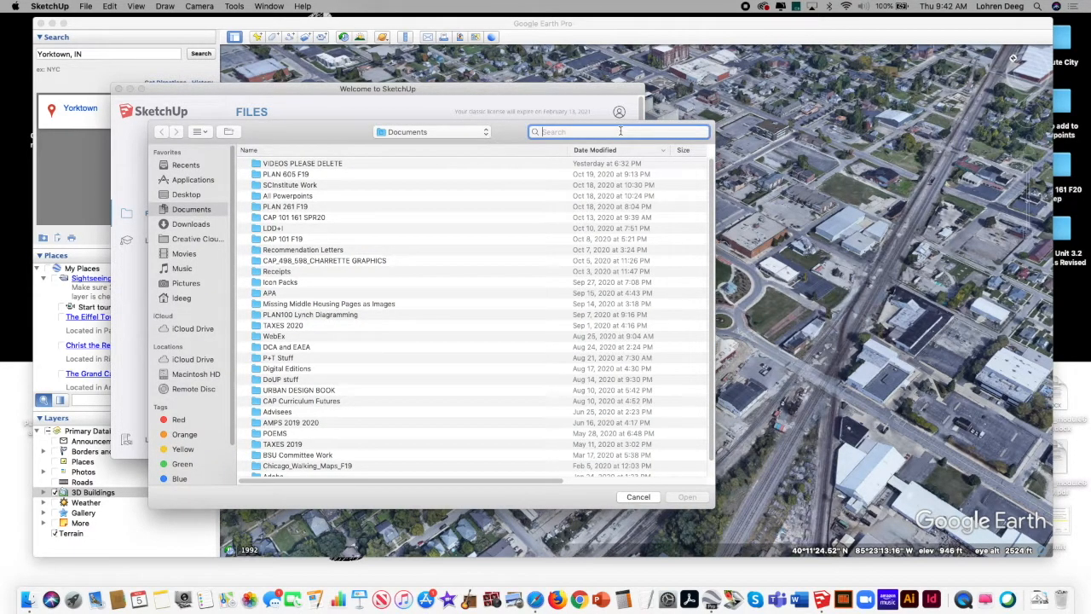
{"action": "type", "text": "no trees"}
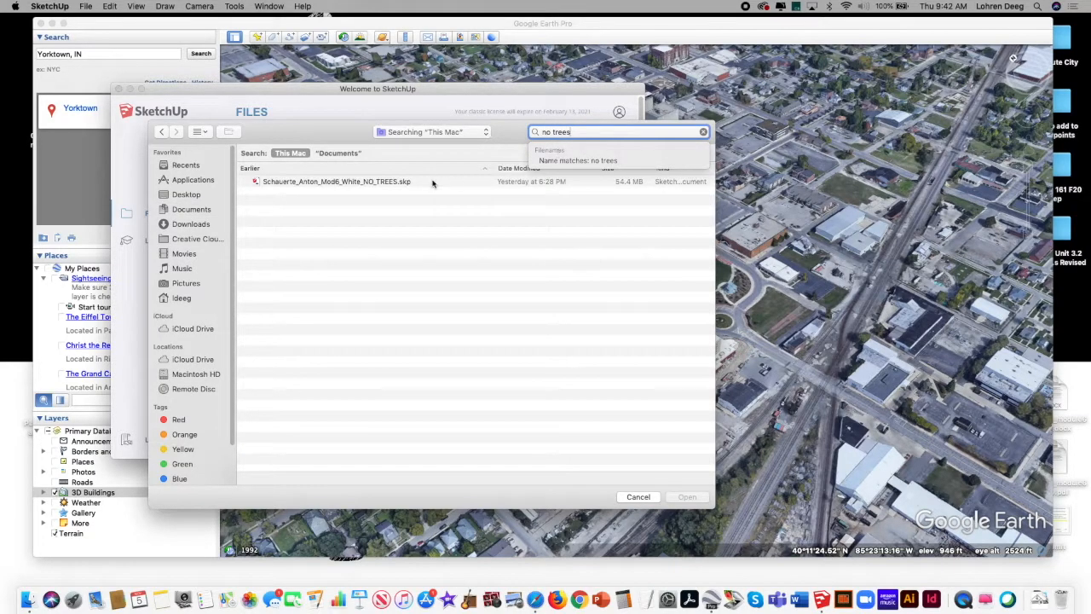
{"action": "left_click", "coordinate": [400, 184]}
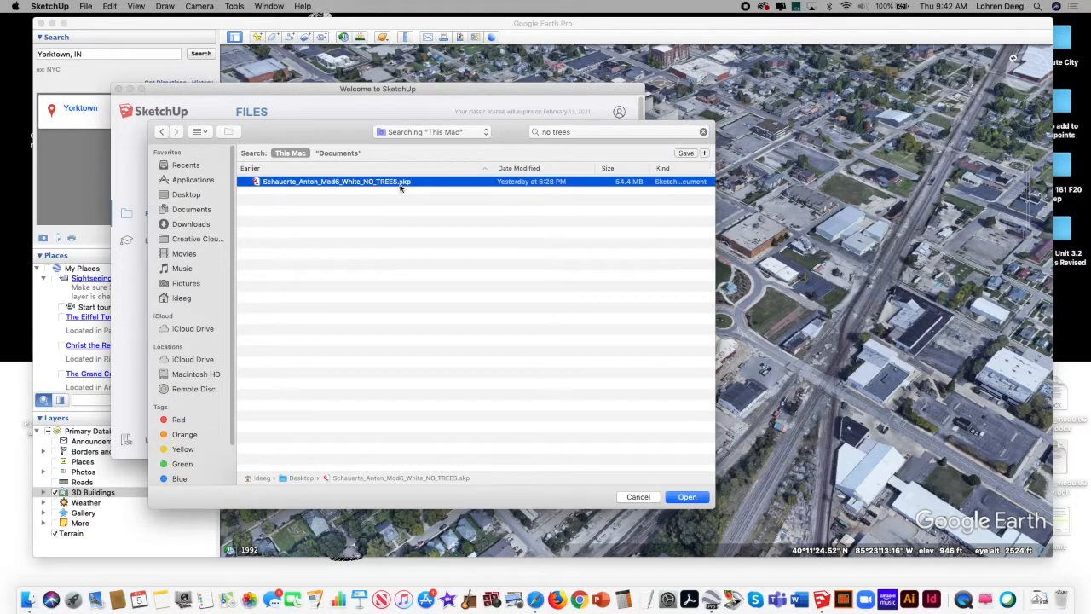
{"action": "left_click", "coordinate": [686, 496]}
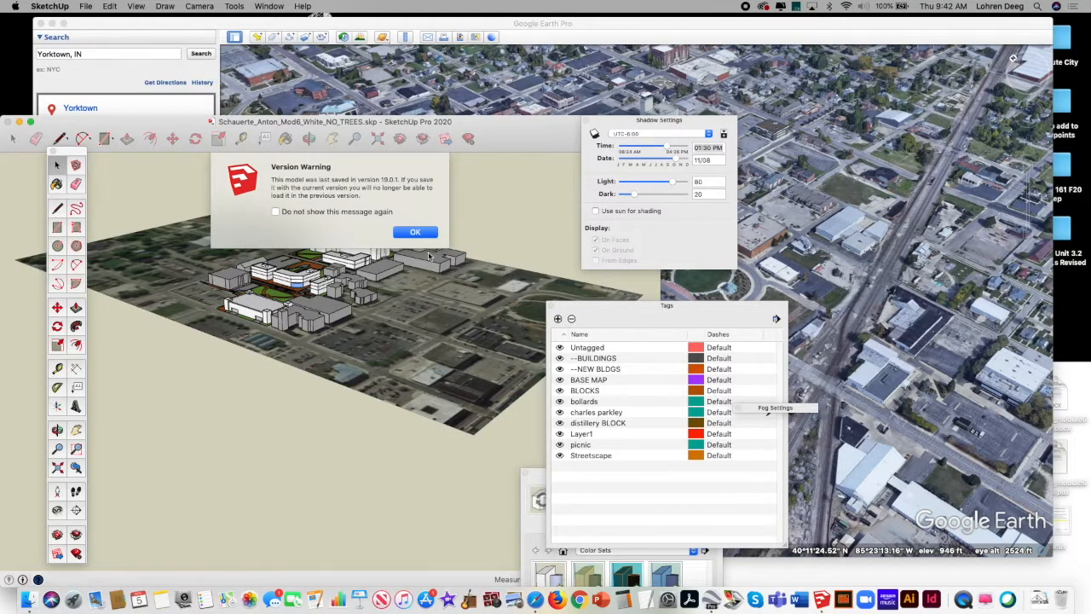
{"action": "left_click", "coordinate": [413, 233]}
- Reposition the model and Shadow Settings windows over the aerial view, and close the Tags and Colors windows
{"action": "mouse_move", "coordinate": [504, 134]}
{"action": "left_mouse_down"}
{"action": "mouse_move", "coordinate": [531, 110]}
{"action": "mouse_move", "coordinate": [515, 121]}
{"action": "left_mouse_up"}
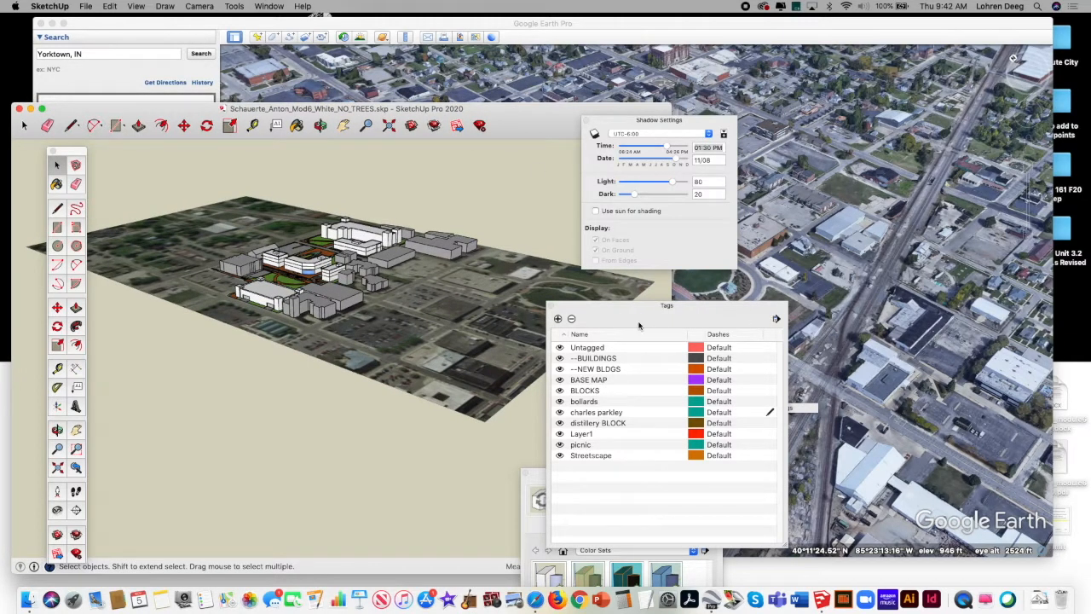
{"action": "left_click_drag", "start_coordinate": [616, 127], "coordinate": [771, 105]}
{"action": "left_click_drag", "start_coordinate": [532, 115], "coordinate": [546, 108]}
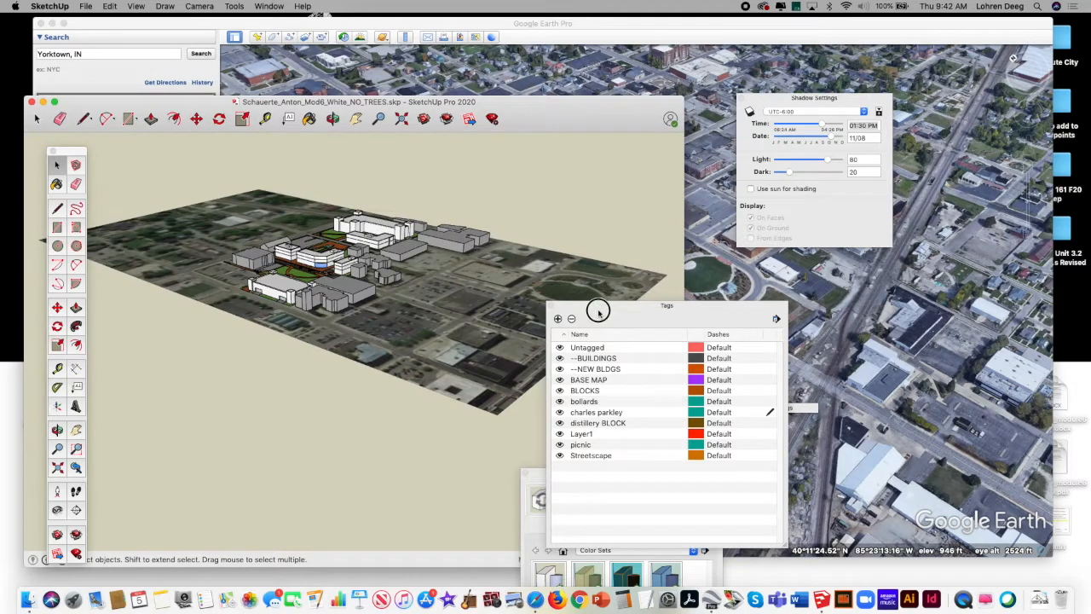
{"action": "left_click", "coordinate": [552, 306]}
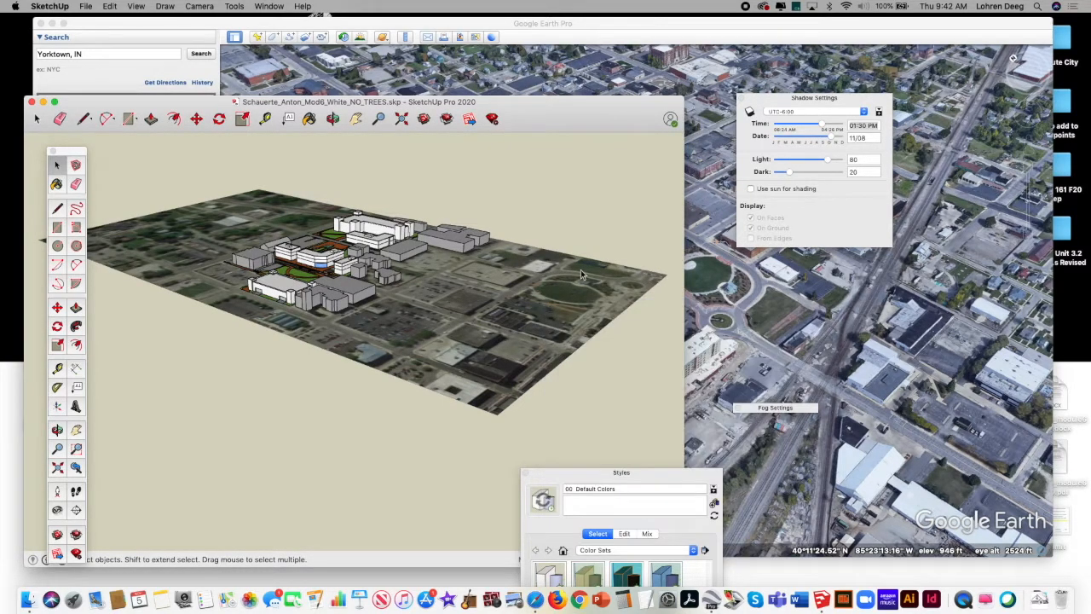
{"action": "left_click", "coordinate": [310, 119]}
{"action": "left_click", "coordinate": [333, 118]}
{"action": "left_click_drag", "start_coordinate": [511, 109], "coordinate": [647, 90]}
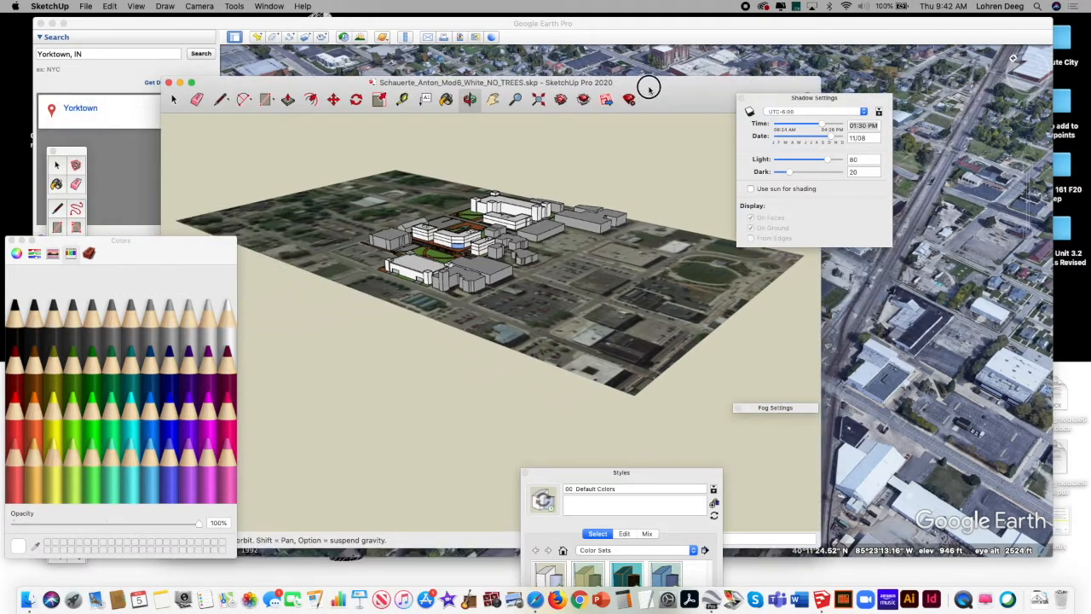
{"action": "left_click", "coordinate": [12, 240]}
- Orbit and pan the model to an oblique view with the round park in the foreground and the new buildings behind it
{"action": "mouse_move", "coordinate": [492, 265]}
{"action": "left_mouse_down"}
{"action": "mouse_move", "coordinate": [538, 323]}
{"action": "mouse_move", "coordinate": [350, 338]}
{"action": "mouse_move", "coordinate": [371, 332]}
{"action": "mouse_move", "coordinate": [435, 352]}
{"action": "mouse_move", "coordinate": [482, 331]}
{"action": "mouse_move", "coordinate": [496, 302]}
{"action": "mouse_move", "coordinate": [430, 319]}
{"action": "mouse_move", "coordinate": [386, 283]}
{"action": "mouse_move", "coordinate": [355, 284]}
{"action": "mouse_move", "coordinate": [600, 330]}
{"action": "mouse_move", "coordinate": [656, 321]}
{"action": "mouse_move", "coordinate": [370, 322]}
{"action": "mouse_move", "coordinate": [396, 359]}
{"action": "mouse_move", "coordinate": [316, 331]}
{"action": "mouse_move", "coordinate": [446, 370]}
{"action": "mouse_move", "coordinate": [336, 317]}
{"action": "mouse_move", "coordinate": [538, 364]}
{"action": "mouse_move", "coordinate": [562, 341]}
{"action": "left_mouse_up"}
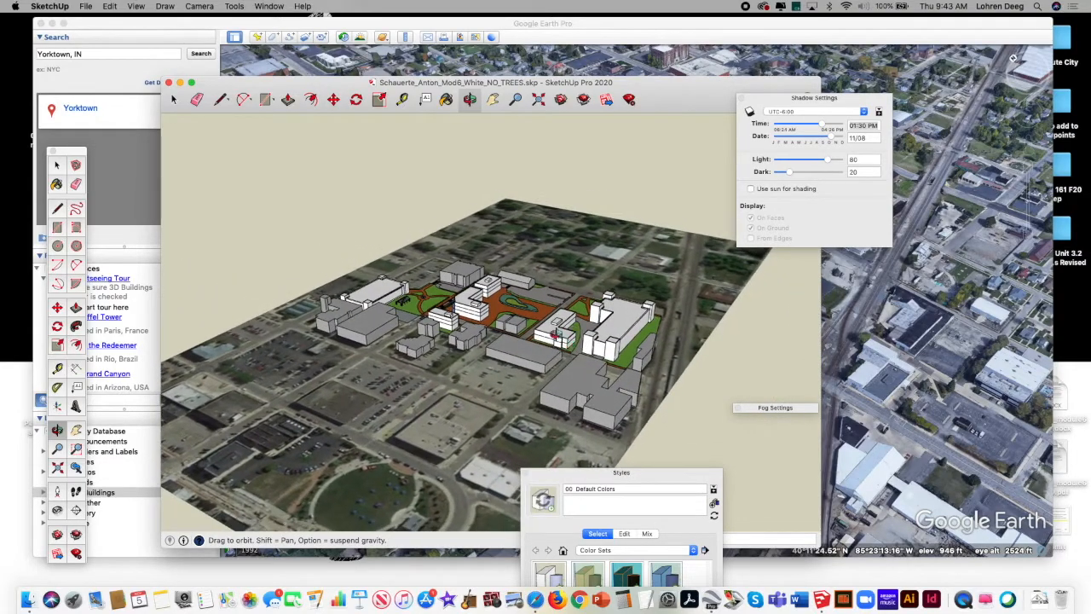
{"action": "left_click", "coordinate": [492, 99]}
{"action": "left_click_drag", "start_coordinate": [380, 486], "coordinate": [423, 401]}
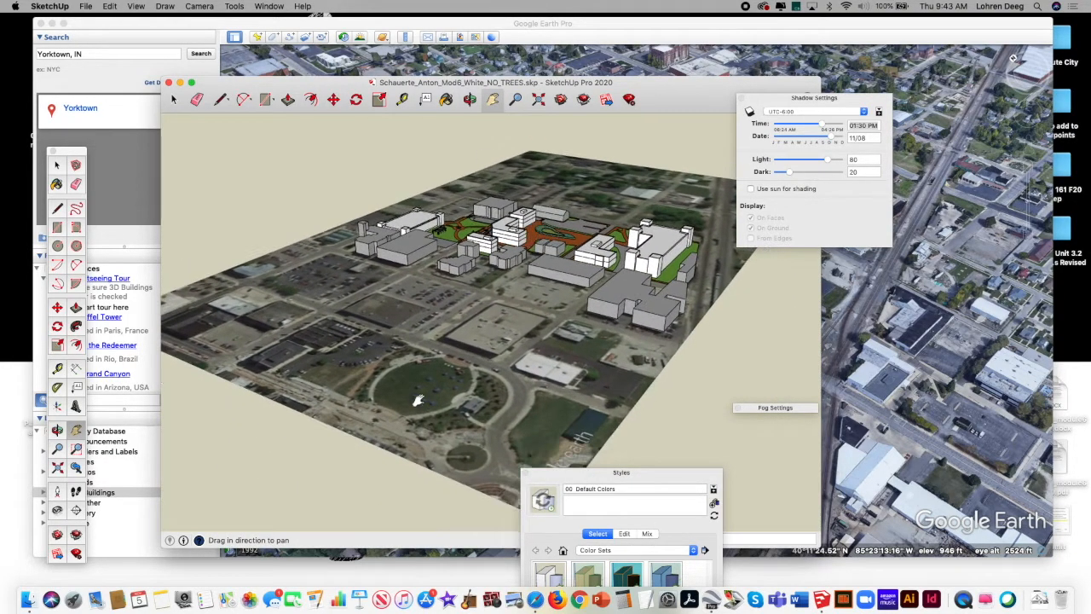
{"action": "left_click_drag", "start_coordinate": [510, 345], "coordinate": [492, 379]}
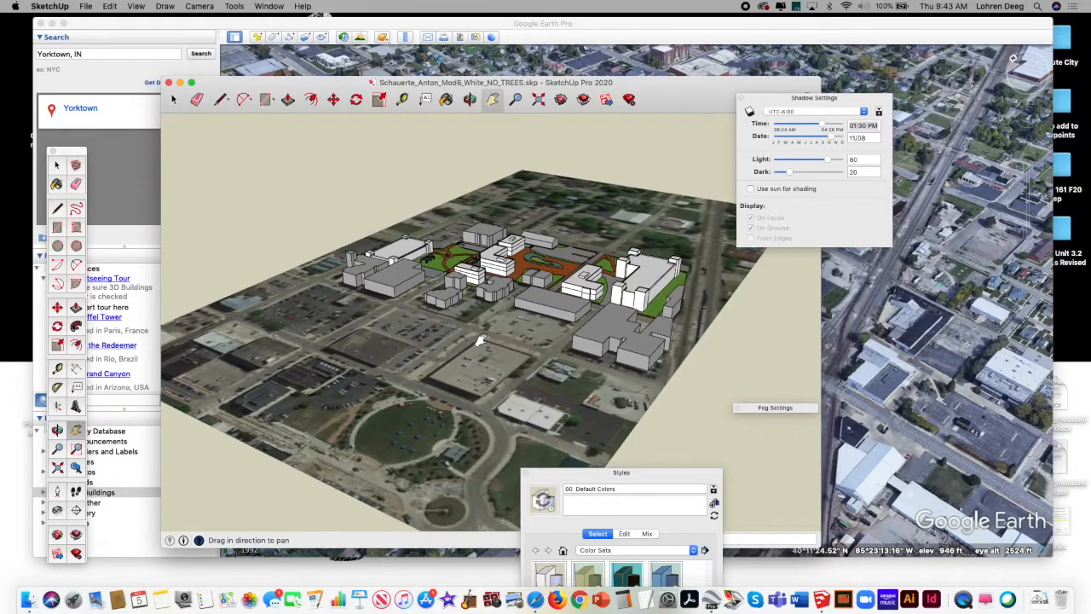
{"action": "left_click", "coordinate": [470, 99]}
{"action": "left_click_drag", "start_coordinate": [477, 341], "coordinate": [448, 341]}
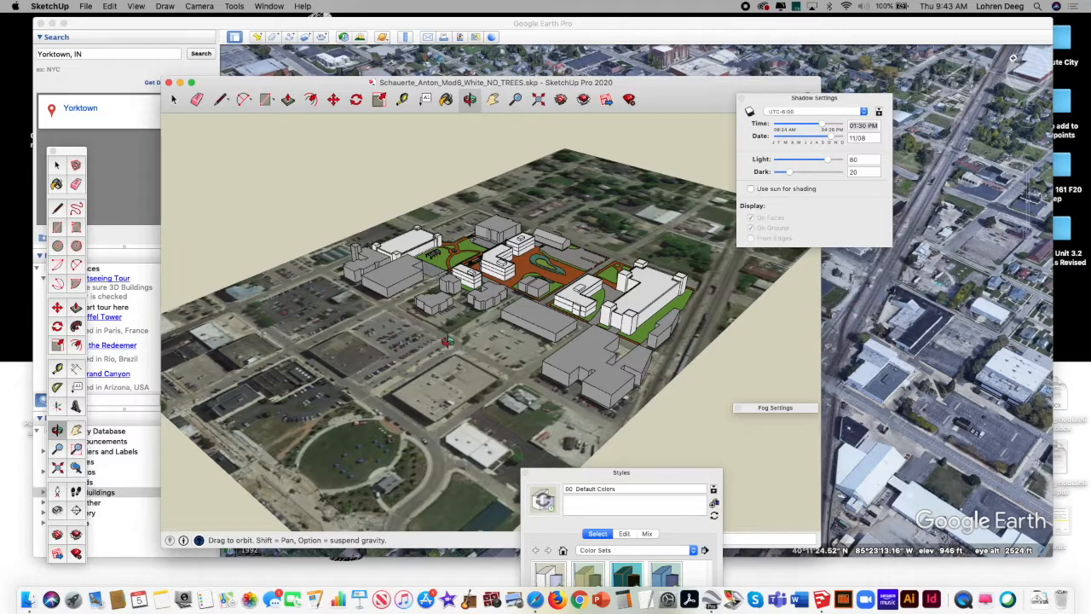
{"action": "left_click_drag", "start_coordinate": [480, 302], "coordinate": [488, 296]}
- Toggle the model's shadows off and on to compare, leaving them turned on
{"action": "left_click", "coordinate": [749, 111]}
{"action": "left_click", "coordinate": [750, 112]}
{"action": "left_click", "coordinate": [749, 112]}
{"action": "left_click", "coordinate": [749, 111]}
{"action": "left_click", "coordinate": [749, 112]}
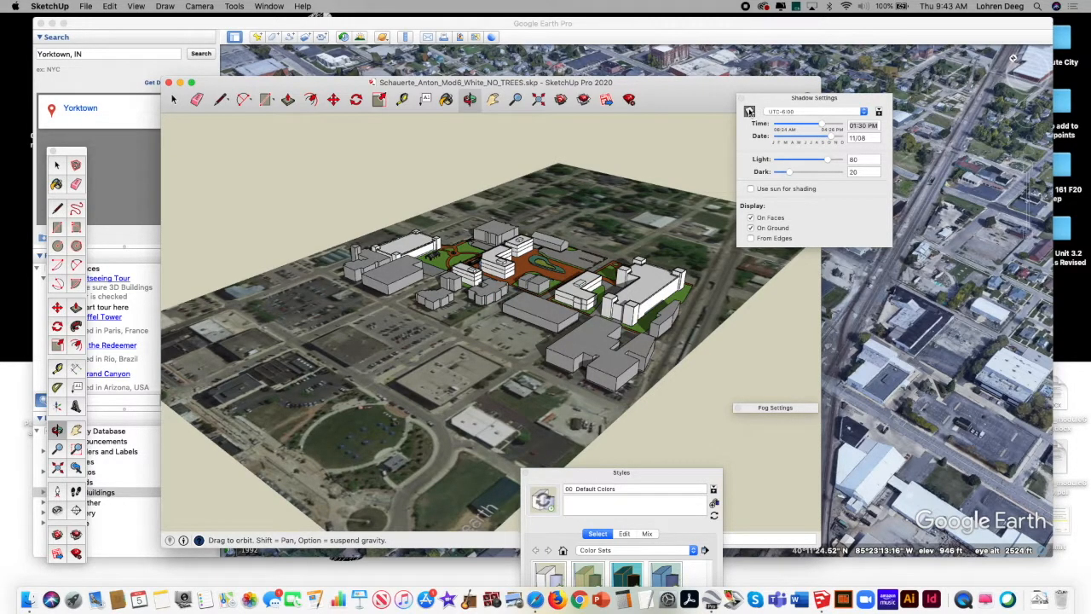
- Switch to Google Earth Pro, adjust its window, and move the oblique view closer to the roundabout at an eye altitude of about 2,090 ft
{"action": "left_click", "coordinate": [781, 30]}
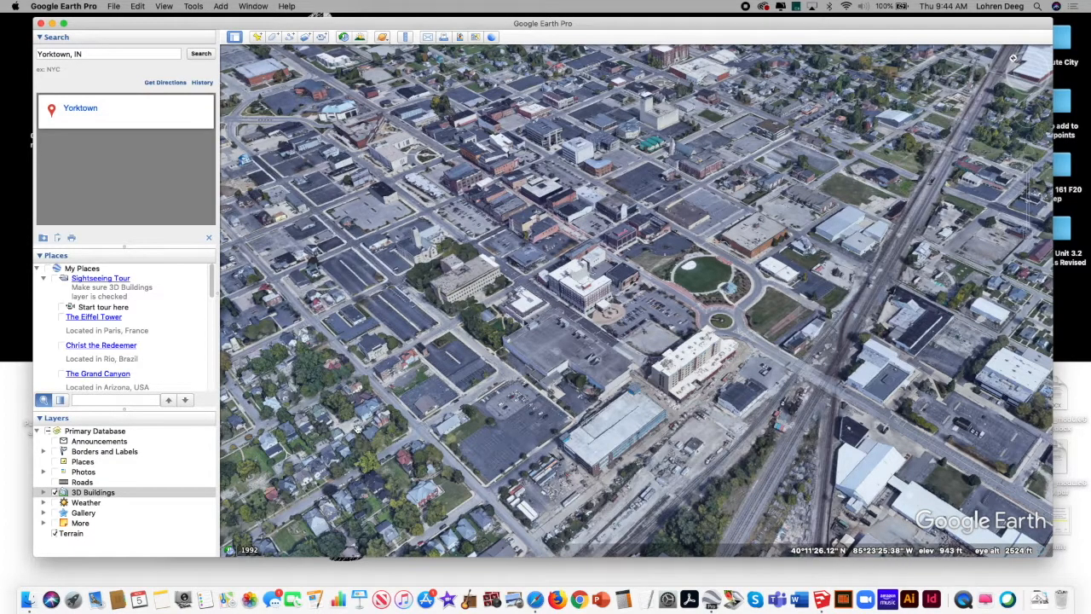
{"action": "left_click_drag", "start_coordinate": [434, 23], "coordinate": [440, 19]}
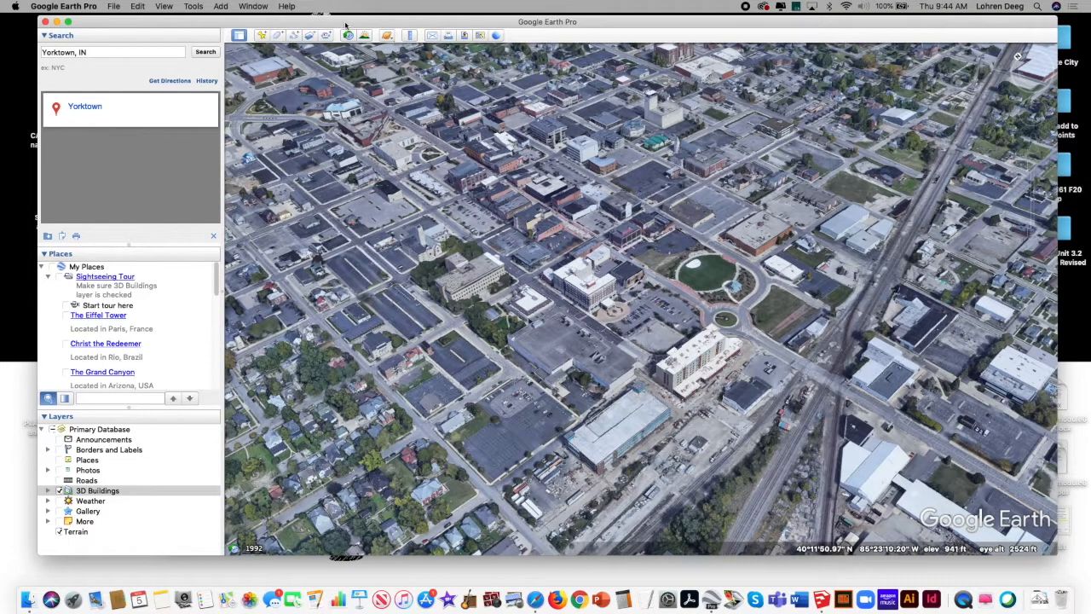
{"action": "left_click_drag", "start_coordinate": [282, 24], "coordinate": [285, 20]}
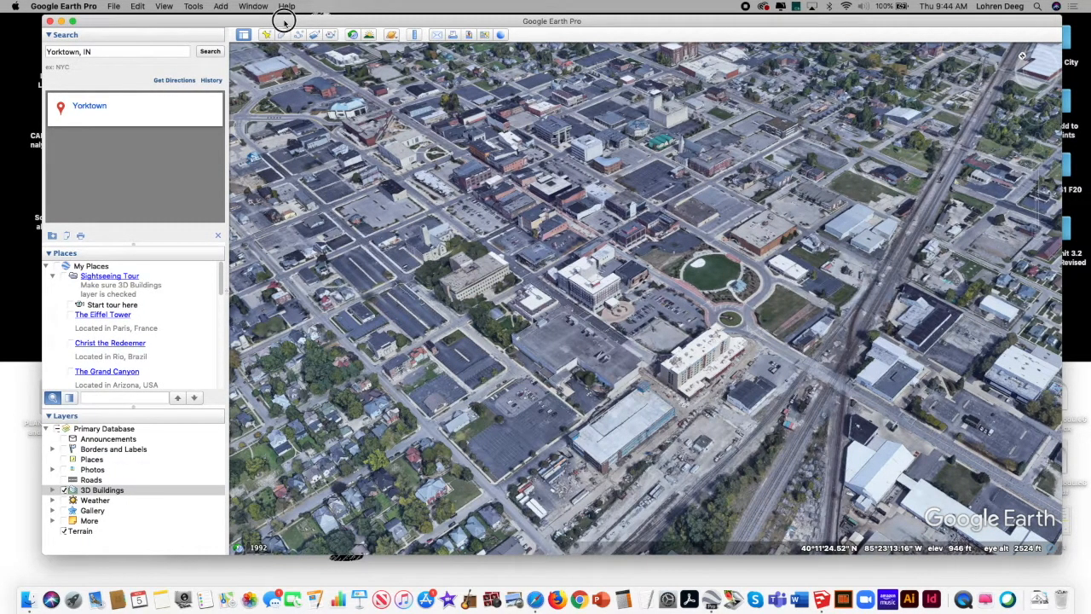
{"action": "mouse_move", "coordinate": [285, 23]}
{"action": "left_mouse_down"}
{"action": "mouse_move", "coordinate": [304, 53]}
{"action": "mouse_move", "coordinate": [333, 58]}
{"action": "mouse_move", "coordinate": [270, 7]}
{"action": "left_mouse_up"}
{"action": "left_click_drag", "start_coordinate": [676, 257], "coordinate": [625, 292]}
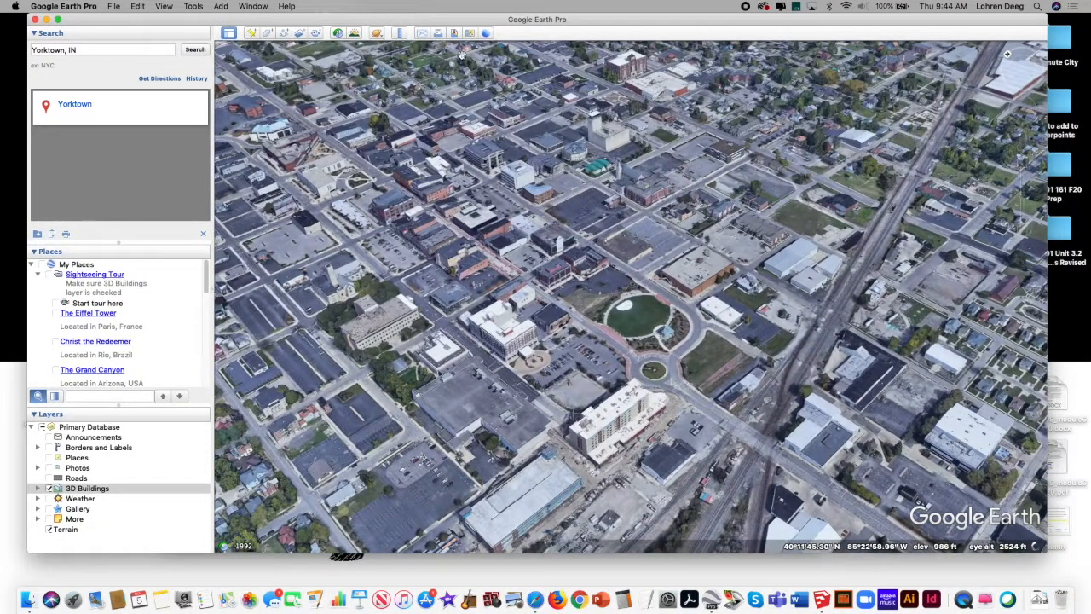
{"action": "left_click_drag", "start_coordinate": [639, 339], "coordinate": [646, 390]}
{"action": "left_click", "coordinate": [1021, 161]}
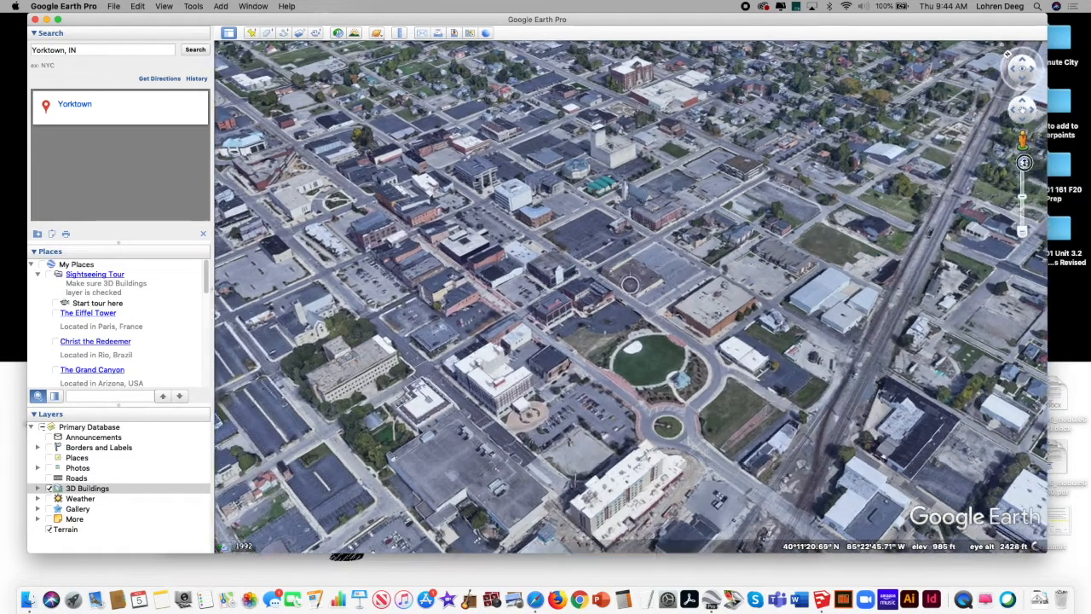
{"action": "left_click_drag", "start_coordinate": [682, 346], "coordinate": [644, 315]}
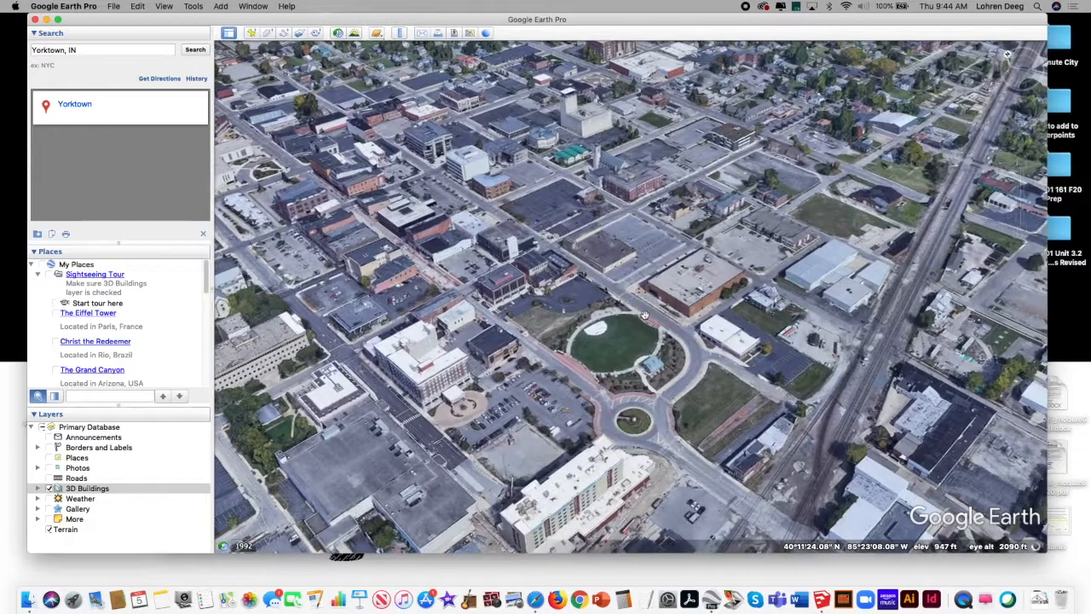
- Rotate the aerial view slightly and recentre it around the round park and roundabout
{"action": "mouse_move", "coordinate": [1032, 159]}
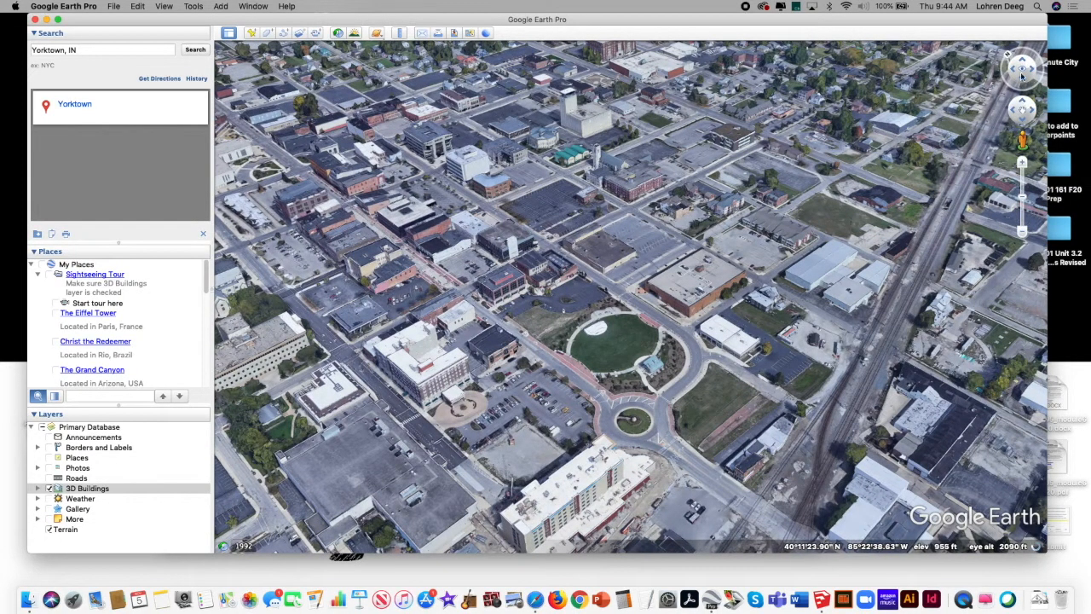
{"action": "mouse_move", "coordinate": [1008, 56]}
{"action": "left_mouse_down"}
{"action": "mouse_move", "coordinate": [1001, 64]}
{"action": "mouse_move", "coordinate": [1020, 59]}
{"action": "mouse_move", "coordinate": [1022, 76]}
{"action": "mouse_move", "coordinate": [1023, 66]}
{"action": "left_mouse_up"}
{"action": "left_click_drag", "start_coordinate": [1022, 103], "coordinate": [1024, 116]}
{"action": "left_click_drag", "start_coordinate": [677, 271], "coordinate": [677, 248]}
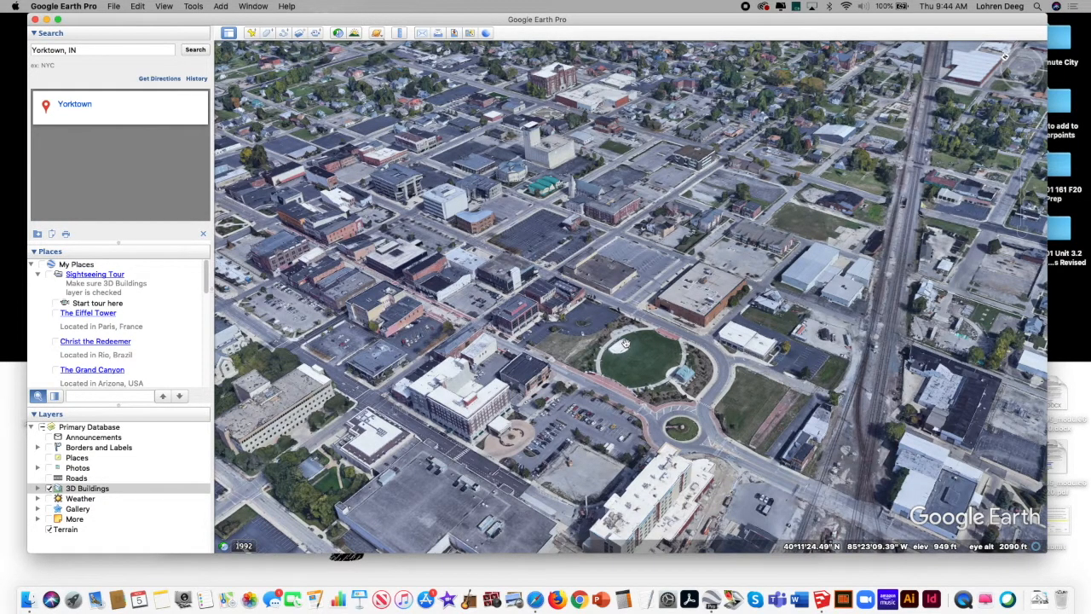
- Pull back over the city, then return to the downtown blocks at an eye altitude of about 2,384 ft
{"action": "scroll", "coordinate": [602, 351], "scroll_direction": "down", "scroll_amount": 5}
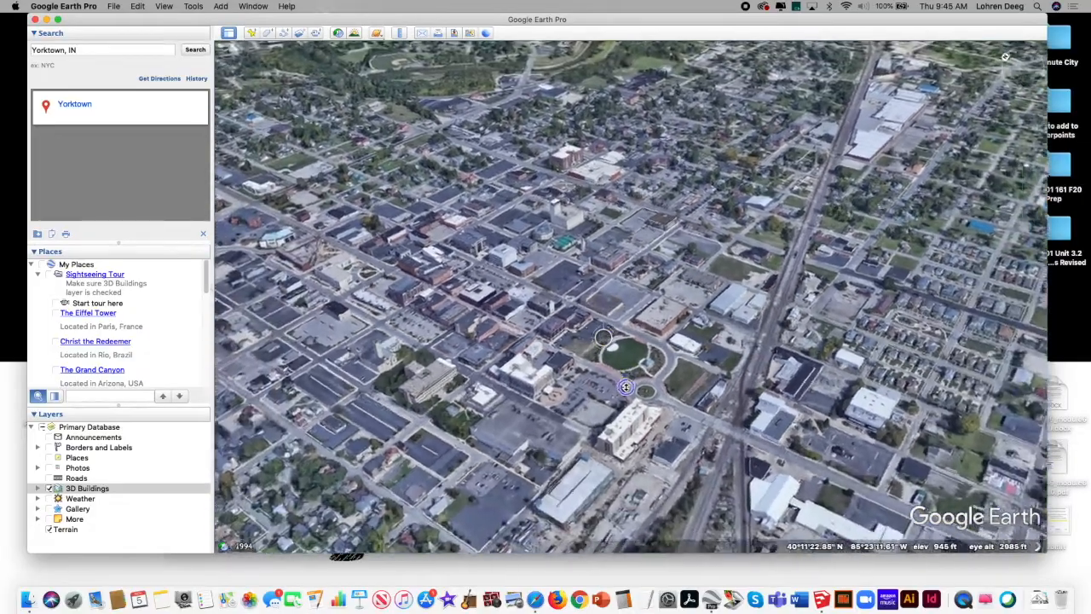
{"action": "right_click_drag", "start_coordinate": [626, 387], "coordinate": [618, 277]}
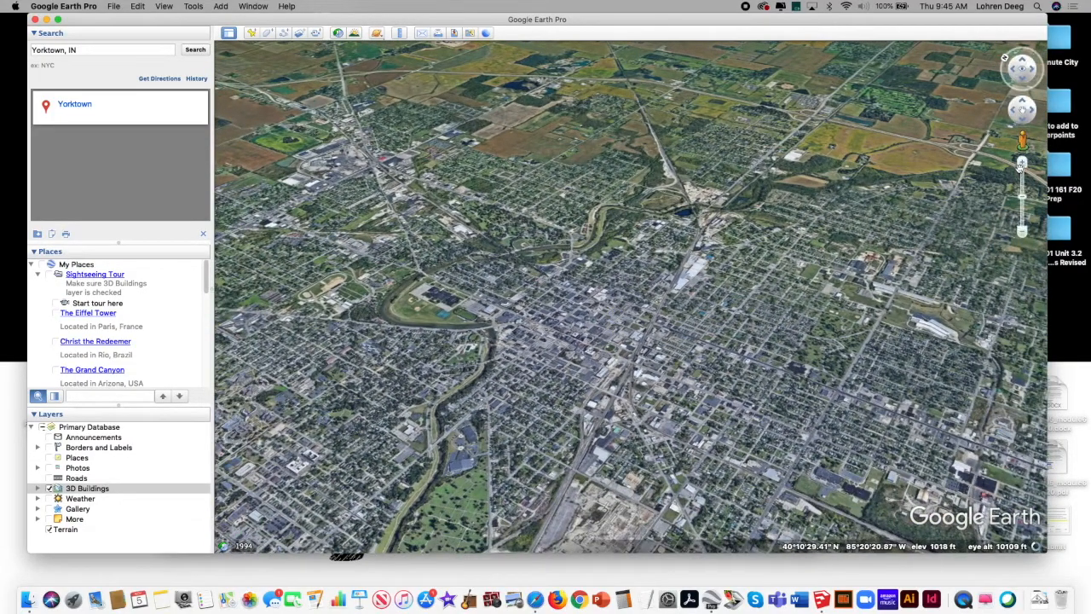
{"action": "left_click", "coordinate": [1020, 164]}
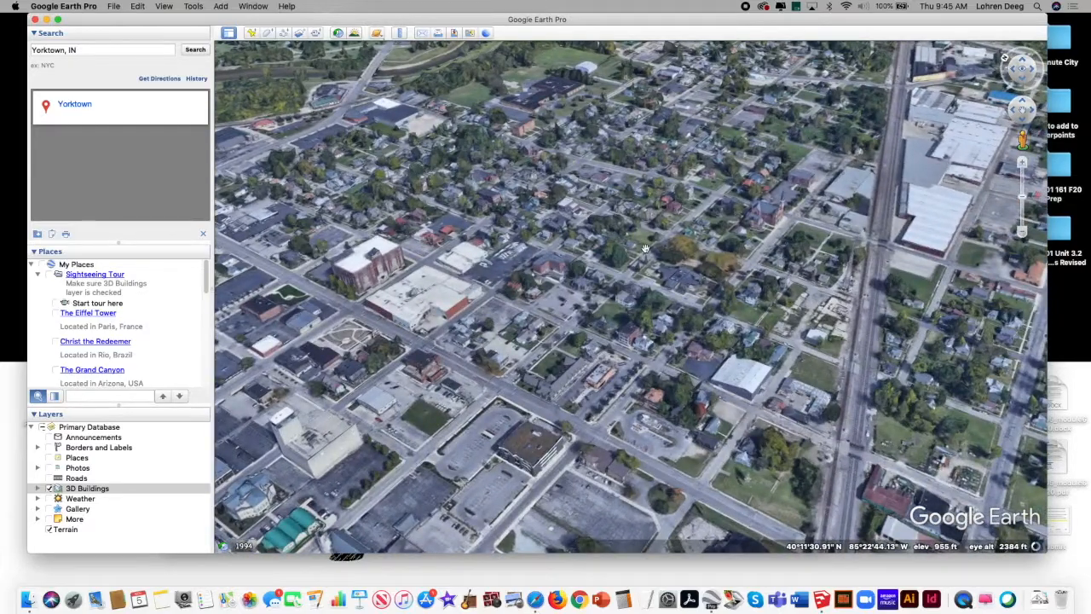
{"action": "left_click_drag", "start_coordinate": [645, 248], "coordinate": [702, 118]}
- Rotate the aerial view toward the northeast, tilt it closer to the horizon, and recentre the round park
{"action": "mouse_move", "coordinate": [1004, 57]}
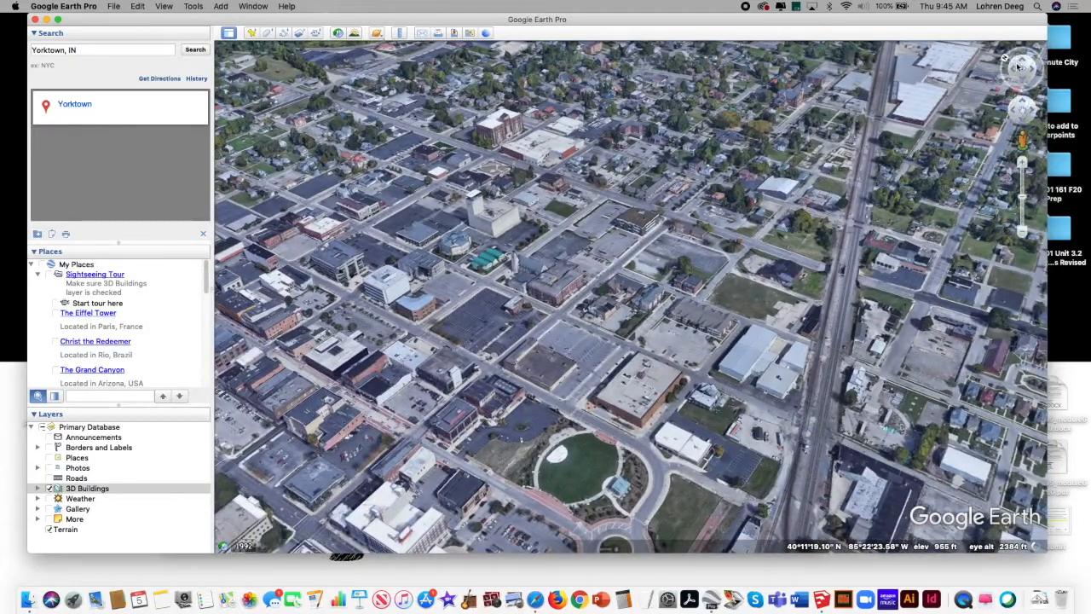
{"action": "left_click_drag", "start_coordinate": [1006, 54], "coordinate": [1007, 53]}
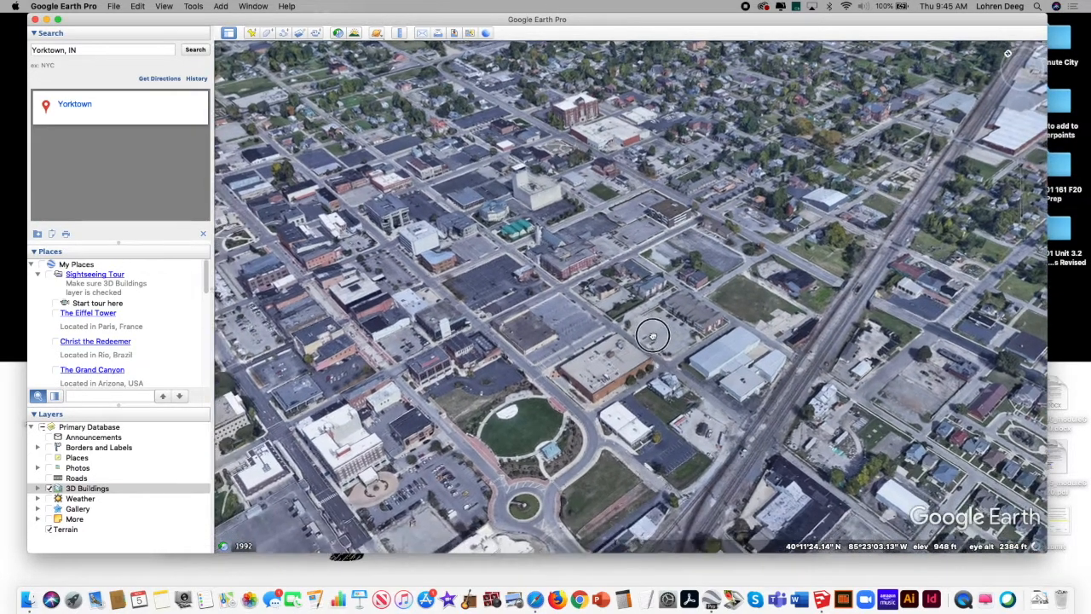
{"action": "left_click_drag", "start_coordinate": [652, 335], "coordinate": [679, 318]}
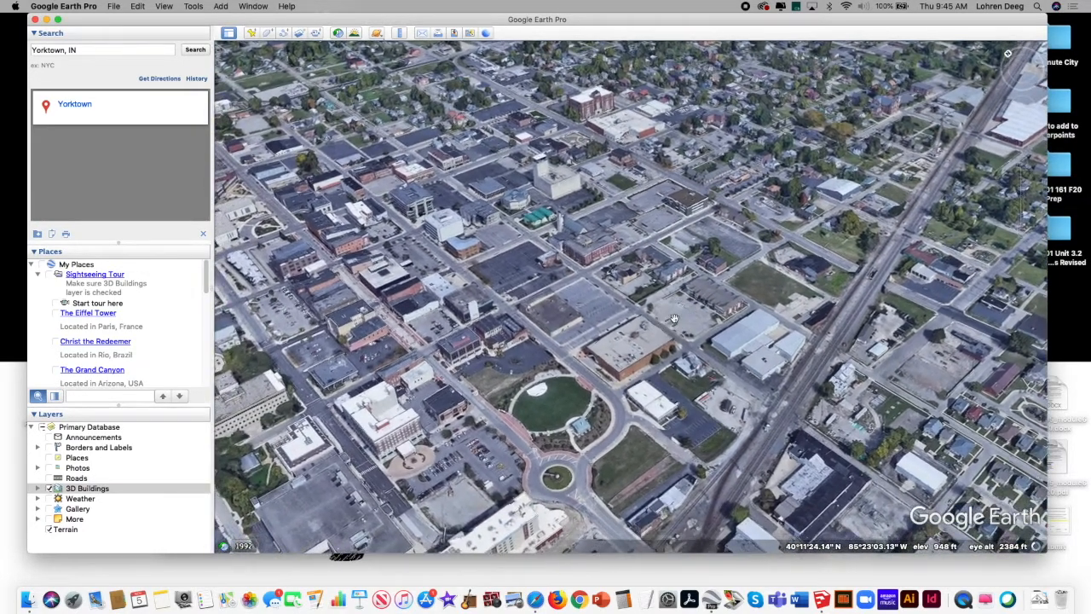
{"action": "left_click", "coordinate": [1022, 64]}
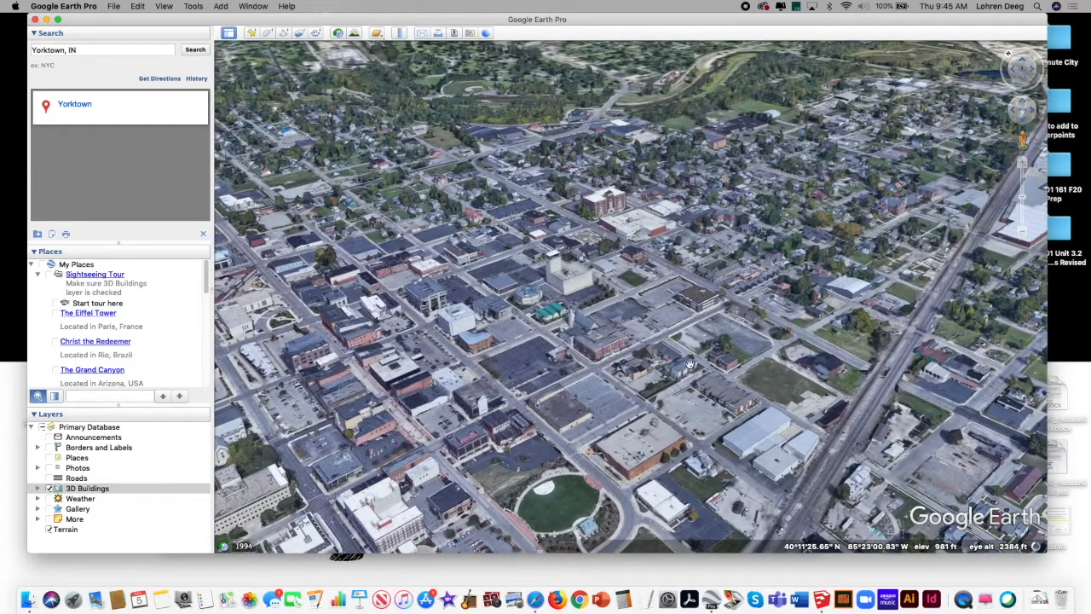
{"action": "left_click_drag", "start_coordinate": [643, 433], "coordinate": [659, 333]}
- Zoom the aerial view in on the round park to an eye altitude of about 1,852 ft and adjust its framing
{"action": "mouse_move", "coordinate": [1032, 126]}
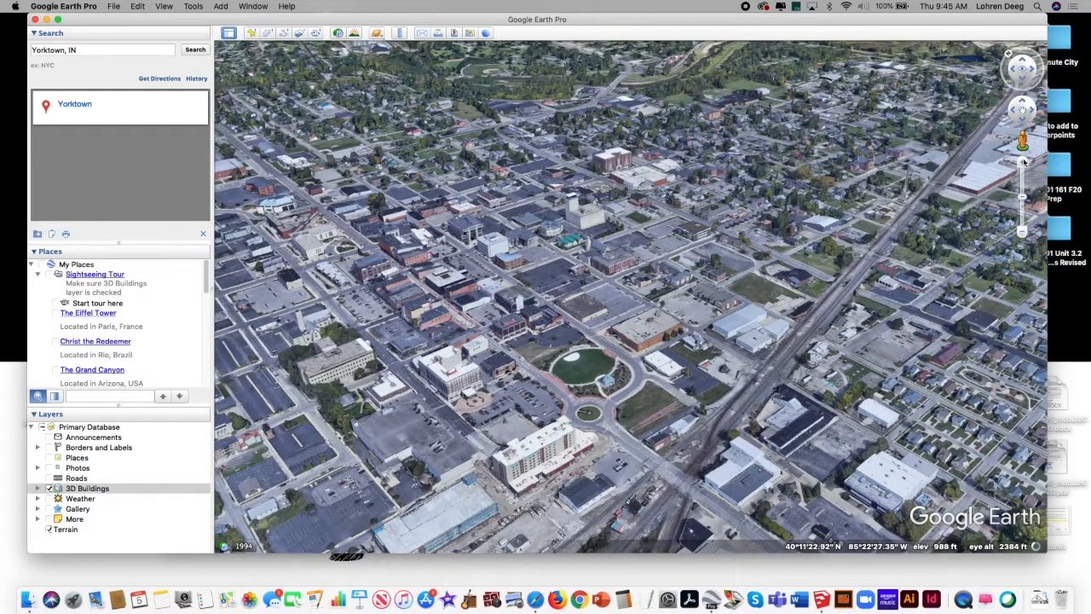
{"action": "left_click", "coordinate": [1021, 159]}
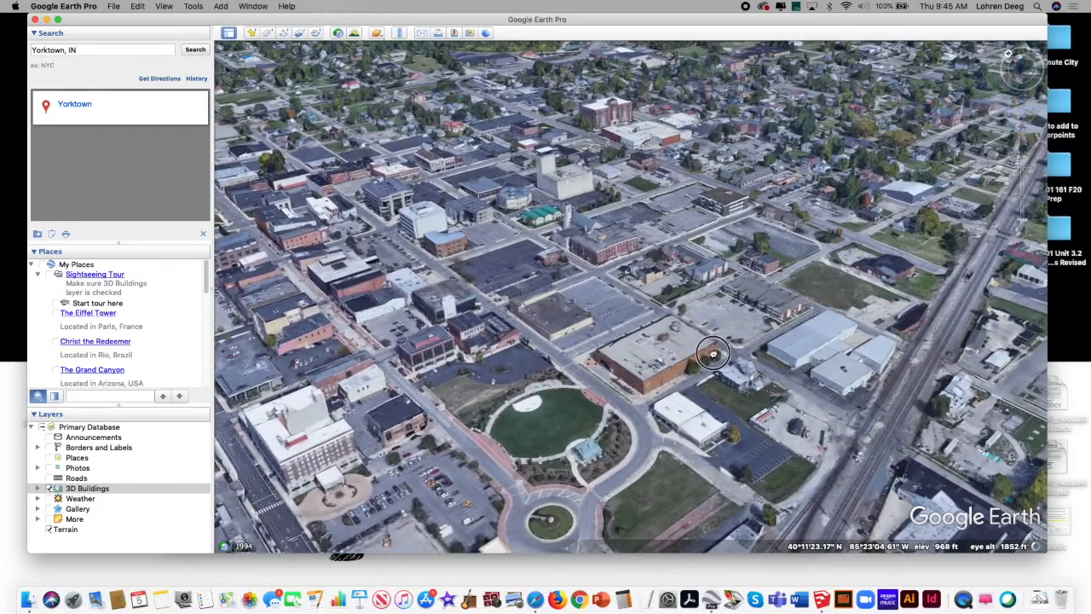
{"action": "left_click_drag", "start_coordinate": [712, 352], "coordinate": [721, 307]}
- Rearrange the Google Earth Pro and SketchUp windows so the aerial view and the model can be compared together
{"action": "mouse_move", "coordinate": [174, 23]}
{"action": "left_mouse_down"}
{"action": "mouse_move", "coordinate": [429, 463]}
{"action": "mouse_move", "coordinate": [418, 458]}
{"action": "mouse_move", "coordinate": [512, 185]}
{"action": "mouse_move", "coordinate": [616, 36]}
{"action": "mouse_move", "coordinate": [691, 51]}
{"action": "mouse_move", "coordinate": [553, 304]}
{"action": "mouse_move", "coordinate": [496, 468]}
{"action": "mouse_move", "coordinate": [536, 48]}
{"action": "mouse_move", "coordinate": [512, 26]}
{"action": "mouse_move", "coordinate": [674, 428]}
{"action": "mouse_move", "coordinate": [665, 378]}
{"action": "left_mouse_up"}
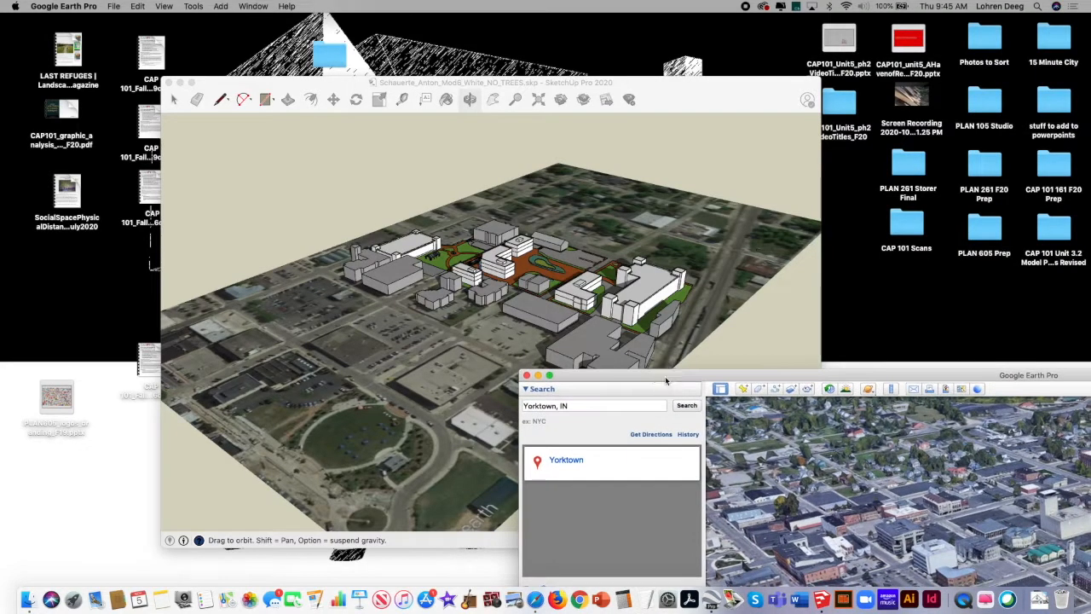
{"action": "left_click", "coordinate": [339, 335]}
{"action": "left_click_drag", "start_coordinate": [649, 85], "coordinate": [599, 66]}
{"action": "left_click", "coordinate": [830, 370]}
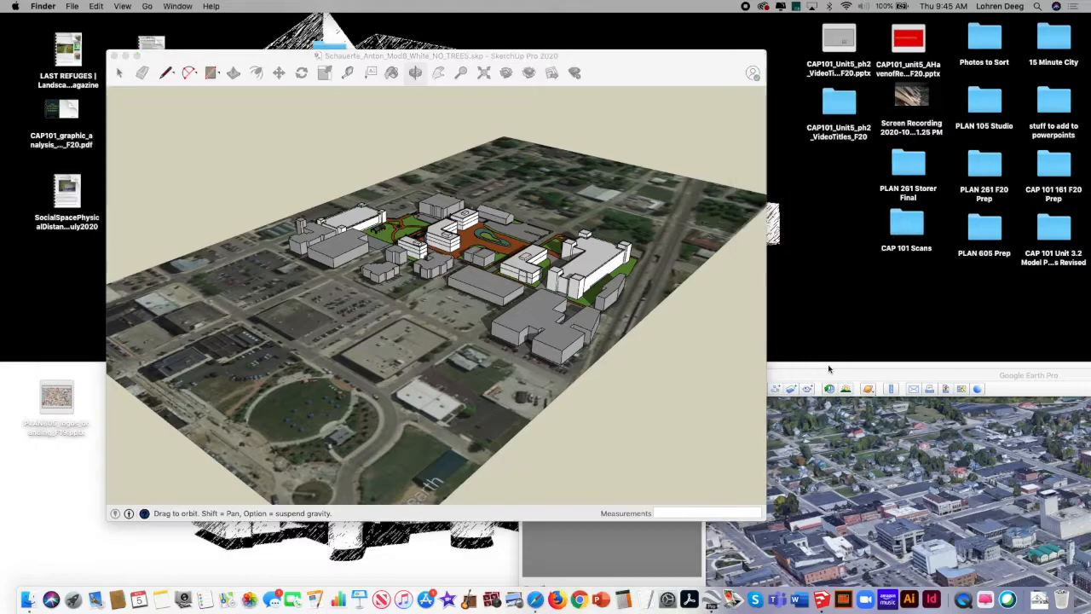
{"action": "left_click", "coordinate": [677, 549]}
{"action": "mouse_move", "coordinate": [753, 368]}
{"action": "left_mouse_down"}
{"action": "mouse_move", "coordinate": [332, 49]}
{"action": "mouse_move", "coordinate": [588, 394]}
{"action": "mouse_move", "coordinate": [585, 349]}
{"action": "mouse_move", "coordinate": [555, 366]}
{"action": "mouse_move", "coordinate": [538, 249]}
{"action": "mouse_move", "coordinate": [475, 29]}
{"action": "mouse_move", "coordinate": [462, 42]}
{"action": "mouse_move", "coordinate": [434, 31]}
{"action": "mouse_move", "coordinate": [418, 94]}
{"action": "mouse_move", "coordinate": [533, 528]}
{"action": "mouse_move", "coordinate": [537, 421]}
{"action": "left_mouse_up"}
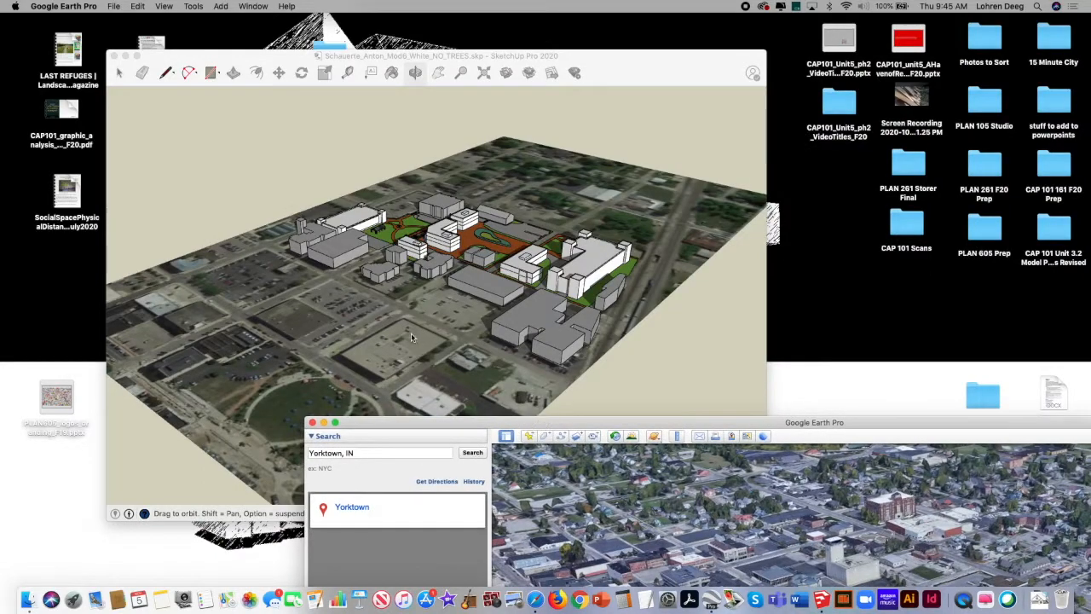
- Bring the SketchUp model forward, orbit its oblique view slightly, and reposition its window beside Shadow Settings
{"action": "left_click", "coordinate": [412, 332]}
{"action": "left_click_drag", "start_coordinate": [415, 282], "coordinate": [400, 306]}
{"action": "left_click_drag", "start_coordinate": [641, 55], "coordinate": [605, 32]}
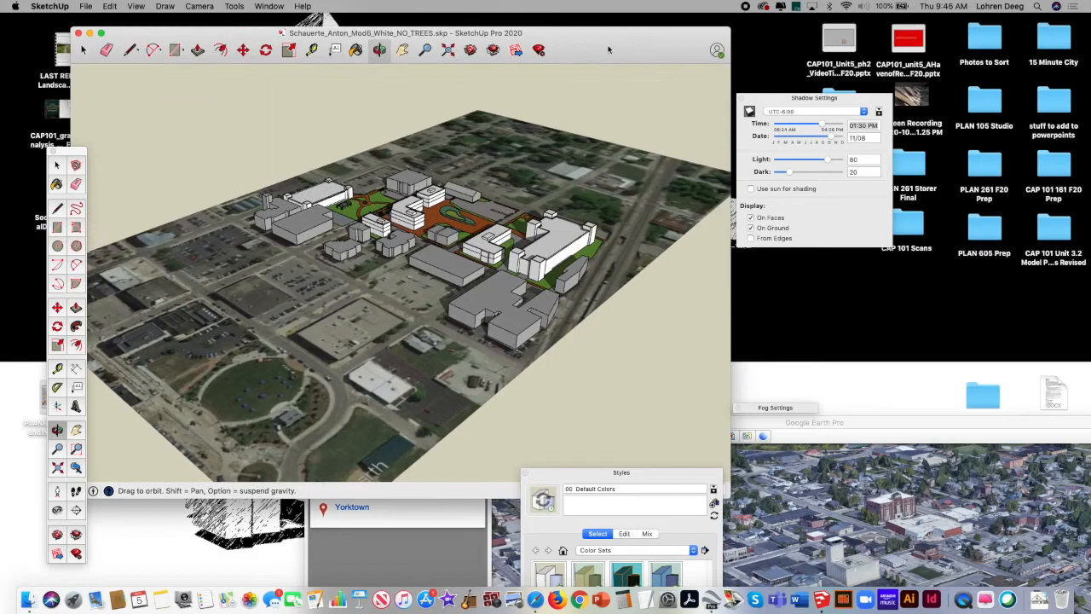
- Widen the SketchUp window, reposition the Google Earth Pro window behind it, and orbit the model to match the aerial perspective
{"action": "left_click_drag", "start_coordinate": [727, 25], "coordinate": [828, 37]}
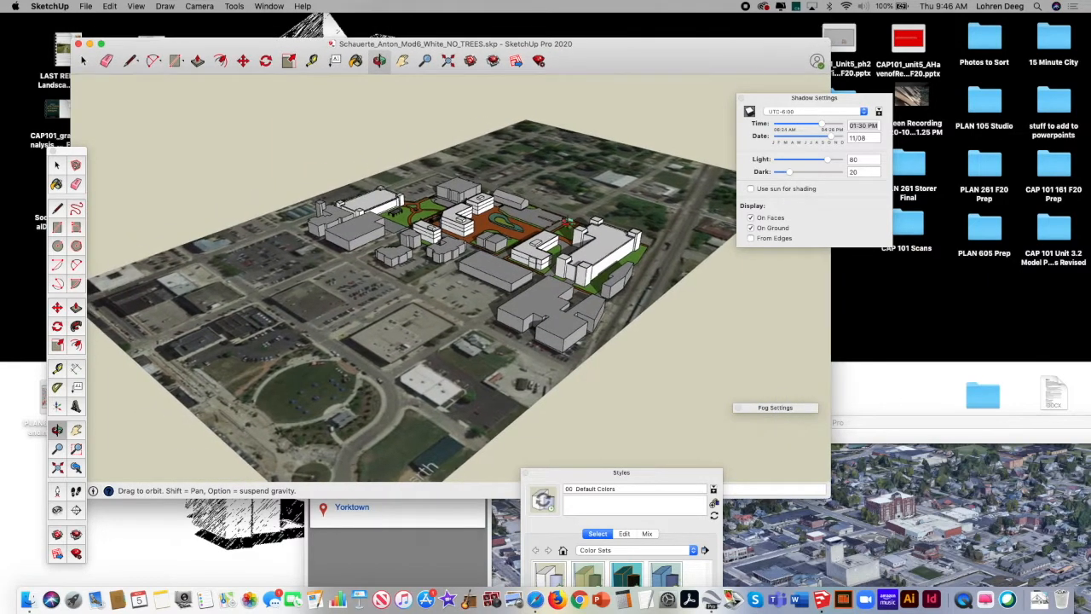
{"action": "left_click_drag", "start_coordinate": [444, 313], "coordinate": [447, 314]}
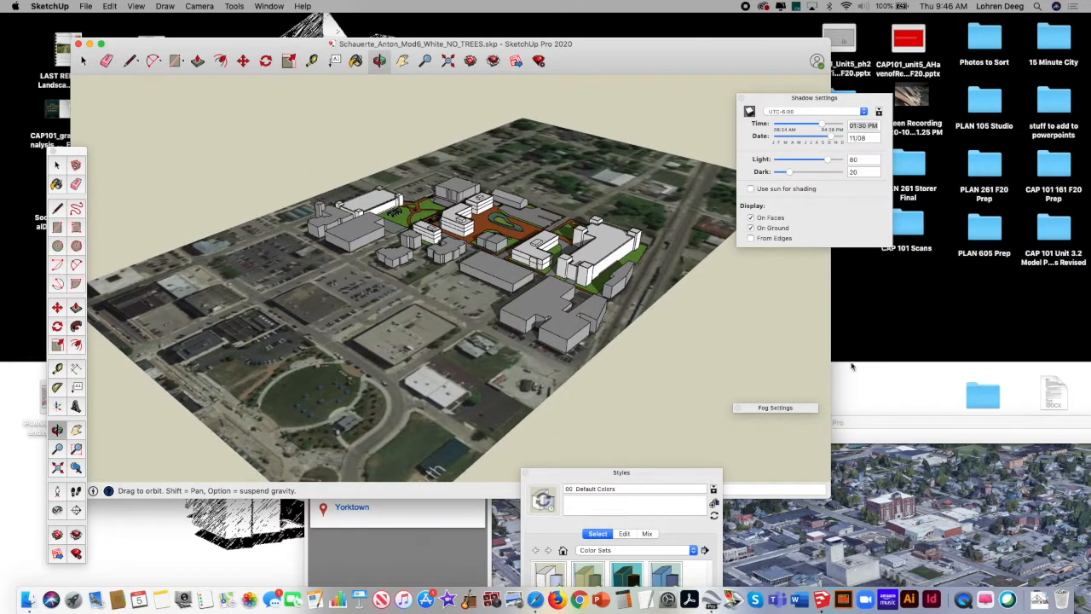
{"action": "mouse_move", "coordinate": [868, 418]}
{"action": "left_mouse_down"}
{"action": "mouse_move", "coordinate": [857, 418]}
{"action": "mouse_move", "coordinate": [653, 25]}
{"action": "mouse_move", "coordinate": [625, 36]}
{"action": "mouse_move", "coordinate": [625, 384]}
{"action": "mouse_move", "coordinate": [577, 302]}
{"action": "mouse_move", "coordinate": [591, 278]}
{"action": "mouse_move", "coordinate": [591, 296]}
{"action": "left_mouse_up"}
{"action": "left_click", "coordinate": [450, 279]}
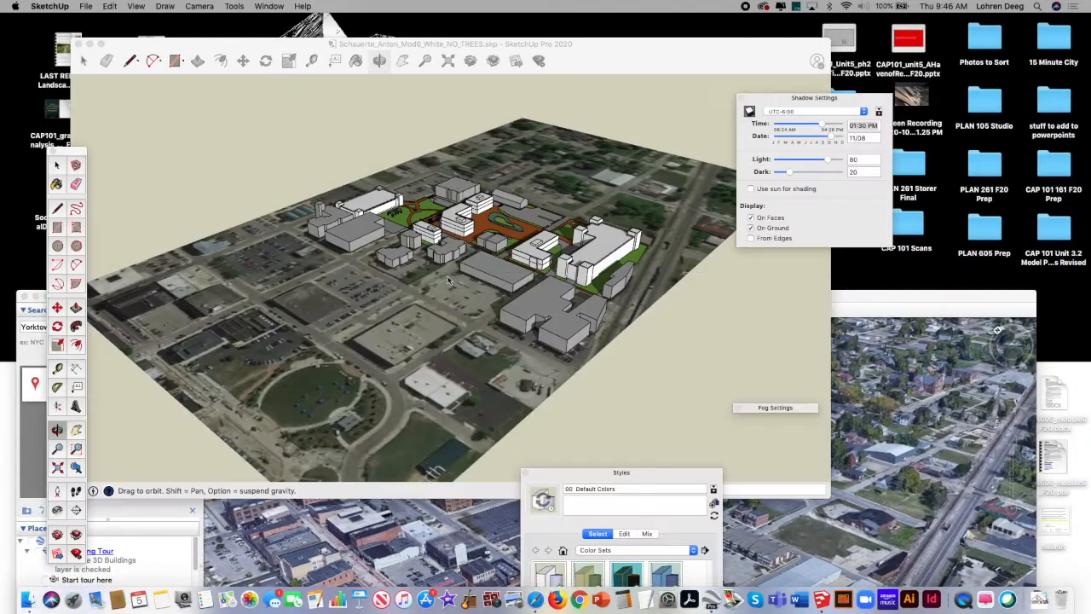
{"action": "left_click_drag", "start_coordinate": [429, 313], "coordinate": [403, 303]}
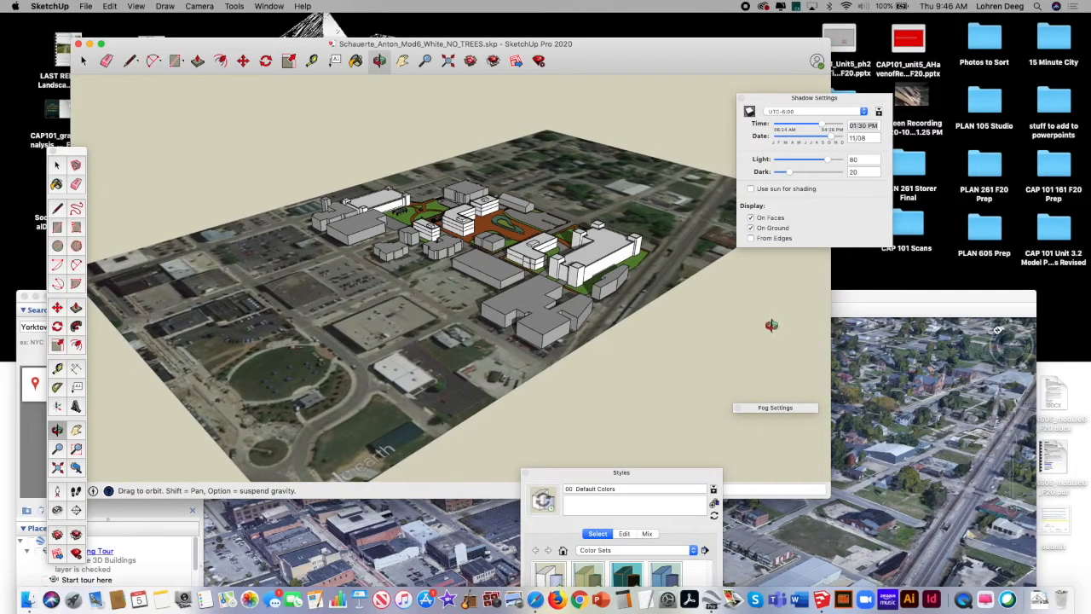
- Switch to Google Earth Pro and move its window over and below the SketchUp model to compare the two views
{"action": "mouse_move", "coordinate": [846, 301]}
{"action": "left_mouse_down"}
{"action": "mouse_move", "coordinate": [857, 122]}
{"action": "mouse_move", "coordinate": [786, 131]}
{"action": "mouse_move", "coordinate": [737, 411]}
{"action": "mouse_move", "coordinate": [743, 102]}
{"action": "mouse_move", "coordinate": [725, 95]}
{"action": "mouse_move", "coordinate": [765, 426]}
{"action": "mouse_move", "coordinate": [767, 99]}
{"action": "mouse_move", "coordinate": [771, 418]}
{"action": "mouse_move", "coordinate": [735, 93]}
{"action": "mouse_move", "coordinate": [657, 90]}
{"action": "mouse_move", "coordinate": [679, 427]}
{"action": "mouse_move", "coordinate": [643, 105]}
{"action": "mouse_move", "coordinate": [707, 471]}
{"action": "mouse_move", "coordinate": [674, 93]}
{"action": "mouse_move", "coordinate": [700, 378]}
{"action": "mouse_move", "coordinate": [718, 397]}
{"action": "mouse_move", "coordinate": [884, 168]}
{"action": "mouse_move", "coordinate": [881, 139]}
{"action": "mouse_move", "coordinate": [844, 88]}
{"action": "mouse_move", "coordinate": [738, 482]}
{"action": "mouse_move", "coordinate": [718, 133]}
{"action": "mouse_move", "coordinate": [704, 66]}
{"action": "mouse_move", "coordinate": [680, 68]}
{"action": "mouse_move", "coordinate": [662, 506]}
{"action": "mouse_move", "coordinate": [670, 71]}
{"action": "left_mouse_up"}
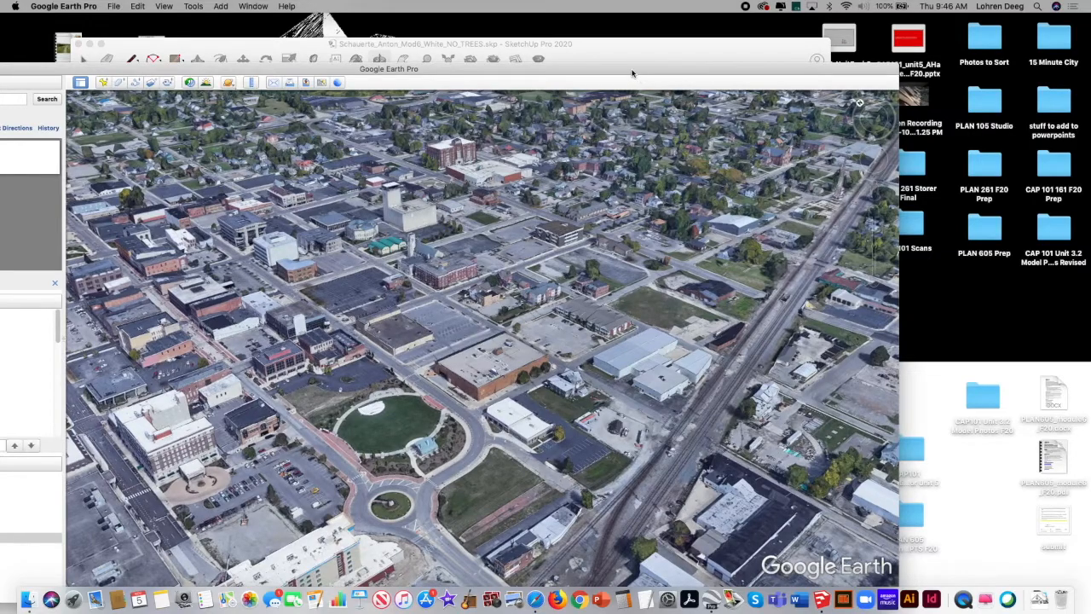
{"action": "mouse_move", "coordinate": [633, 74]}
{"action": "left_mouse_down"}
{"action": "mouse_move", "coordinate": [673, 429]}
{"action": "mouse_move", "coordinate": [665, 108]}
{"action": "mouse_move", "coordinate": [677, 90]}
{"action": "mouse_move", "coordinate": [660, 81]}
{"action": "mouse_move", "coordinate": [663, 450]}
{"action": "mouse_move", "coordinate": [589, 190]}
{"action": "mouse_move", "coordinate": [553, 216]}
{"action": "mouse_move", "coordinate": [580, 392]}
{"action": "mouse_move", "coordinate": [817, 287]}
{"action": "left_mouse_up"}
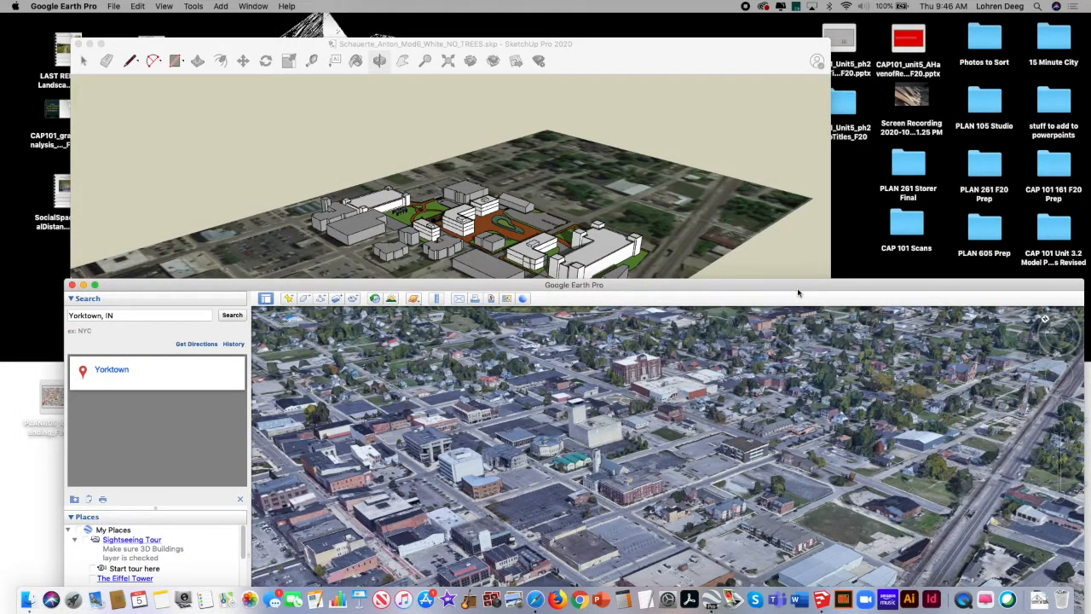
{"action": "key", "text": "super+shift+5"}
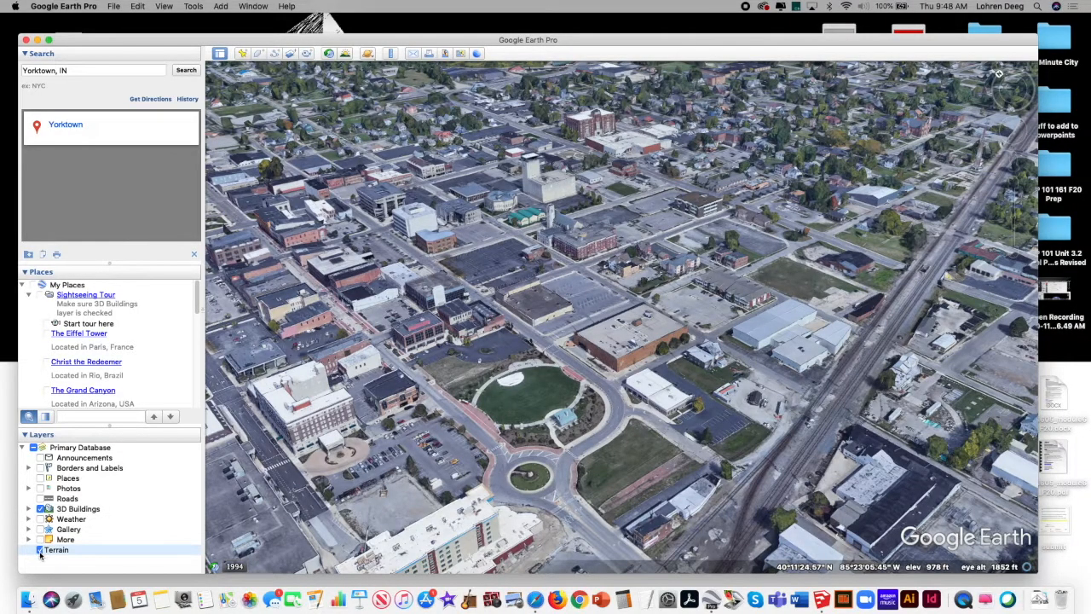
- Toggle the 3D Buildings layer off and on repeatedly to compare the flat imagery with the modelled buildings, leaving it enabled
{"action": "left_click", "coordinate": [40, 509]}
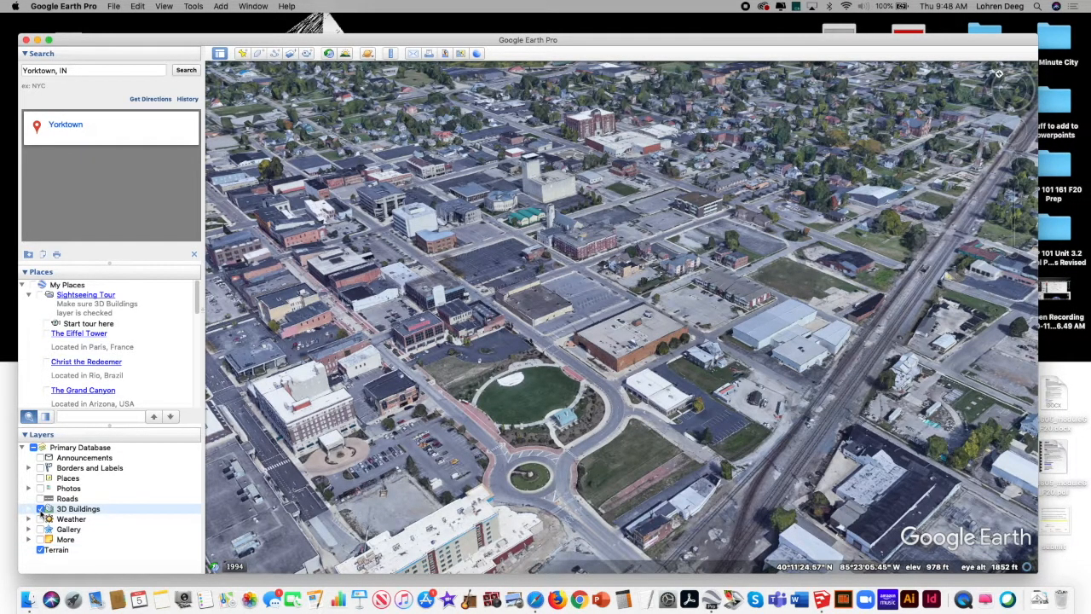
{"action": "left_click", "coordinate": [40, 509]}
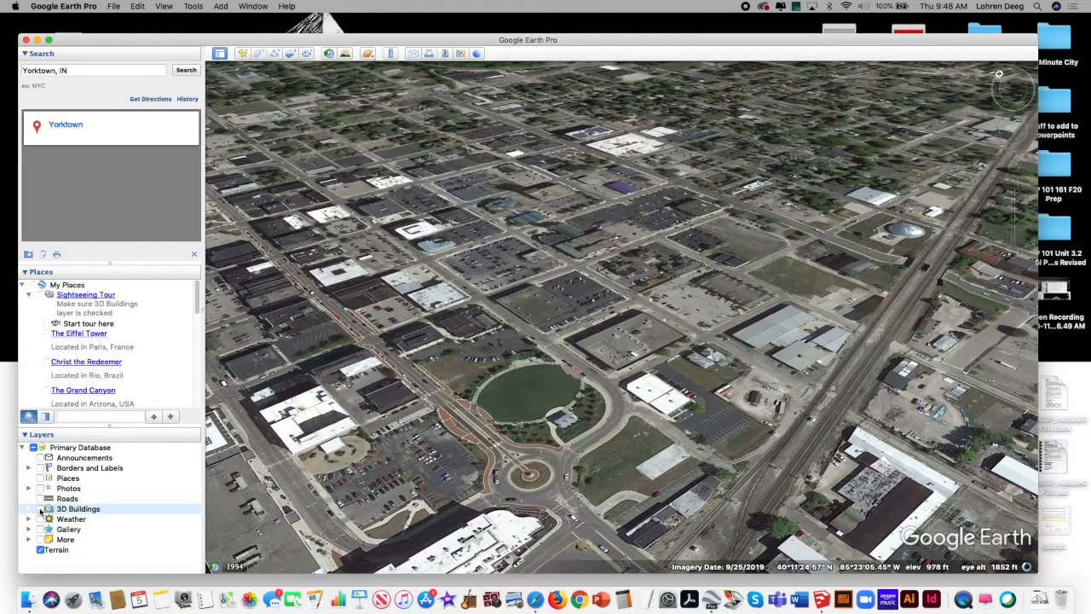
{"action": "left_click", "coordinate": [40, 509]}
{"action": "left_click", "coordinate": [40, 509]}
{"action": "left_click", "coordinate": [40, 509]}
{"action": "left_click", "coordinate": [40, 508]}
{"action": "left_click", "coordinate": [40, 509]}
{"action": "left_click", "coordinate": [40, 509]}
{"action": "left_click", "coordinate": [40, 509]}
{"action": "left_click", "coordinate": [40, 509]}
{"action": "left_click", "coordinate": [40, 508]}
{"action": "left_click", "coordinate": [41, 509]}
{"action": "left_click", "coordinate": [40, 509]}
{"action": "left_click", "coordinate": [41, 509]}
{"action": "left_click", "coordinate": [40, 509]}
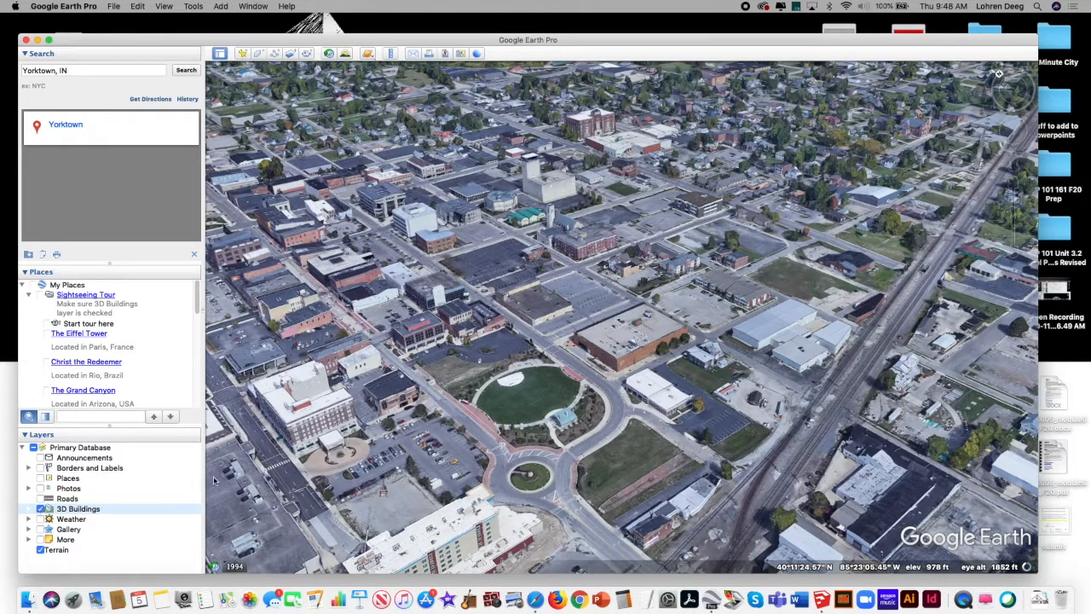
- Enlarge the Google Earth Pro window and start saving the downtown aerial view as an image
{"action": "left_click_drag", "start_coordinate": [401, 40], "coordinate": [401, 20]}
{"action": "left_click_drag", "start_coordinate": [1033, 548], "coordinate": [1064, 584]}
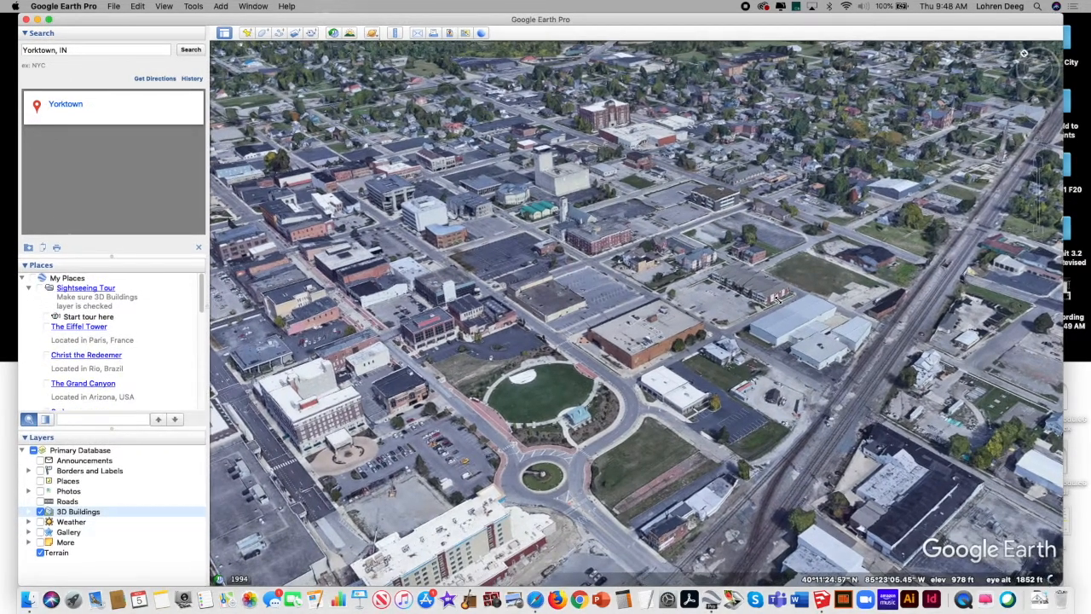
{"action": "left_click", "coordinate": [115, 7]}
{"action": "mouse_move", "coordinate": [123, 31]}
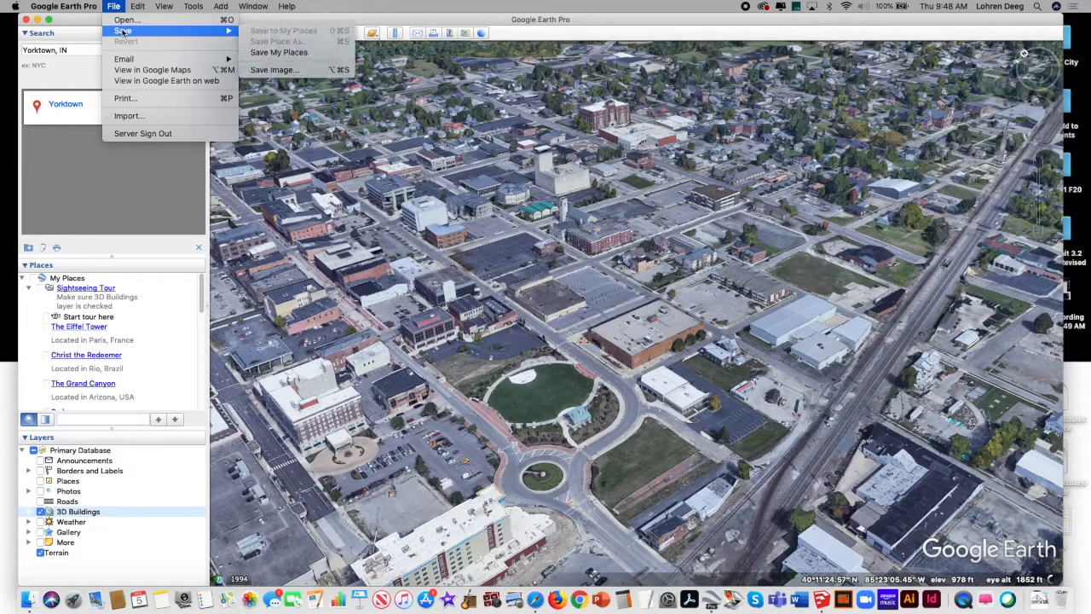
{"action": "left_click", "coordinate": [273, 69]}
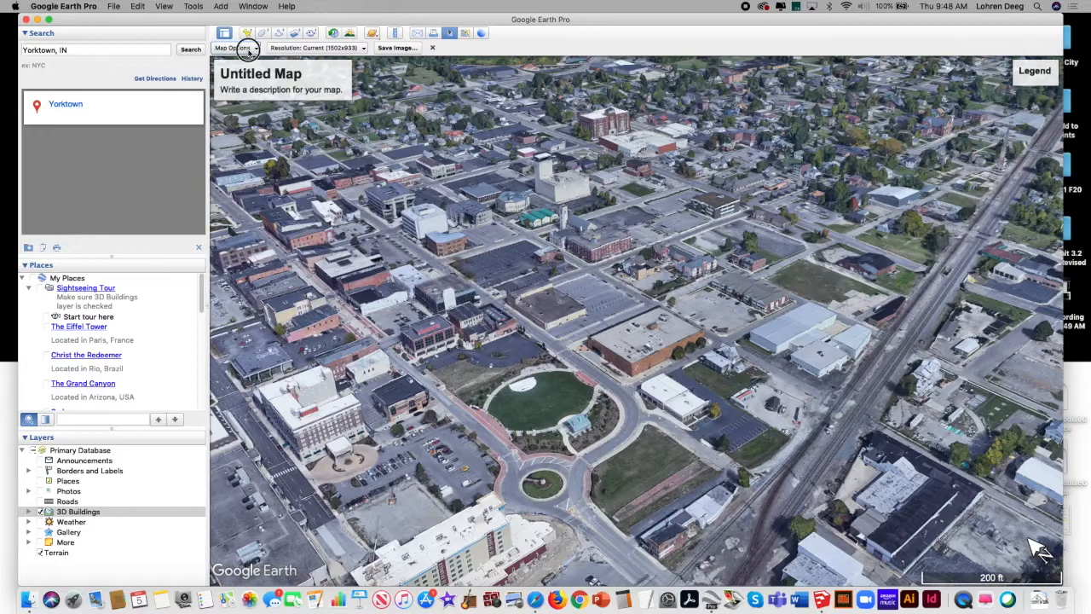
- Remove the title, legend, scale and compass from the image and set its resolution to Maximum (4800x2981)
{"action": "left_click", "coordinate": [247, 49]}
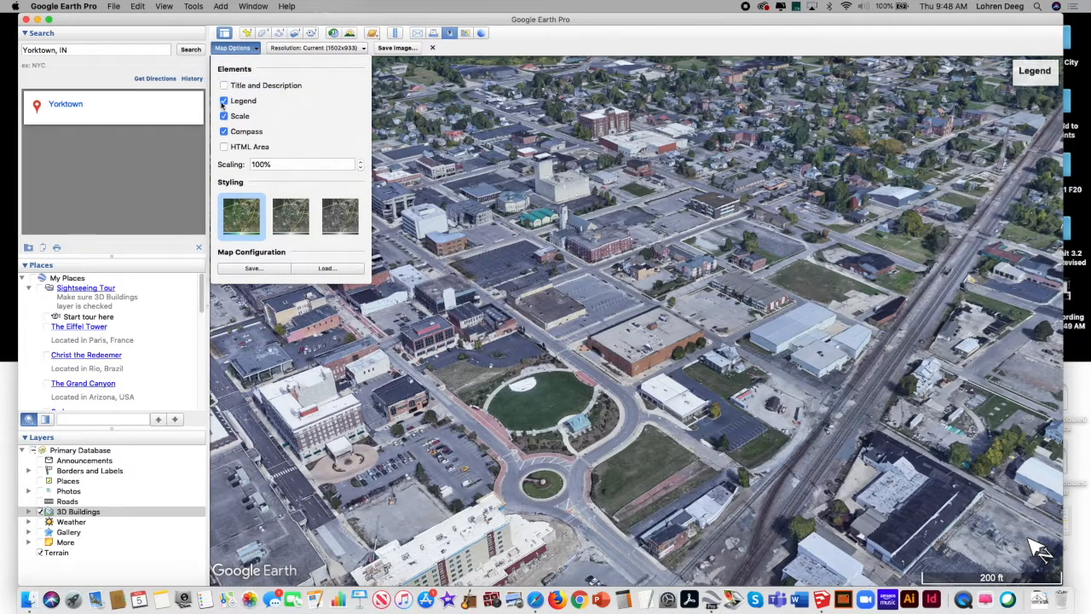
{"action": "left_click", "coordinate": [223, 101]}
{"action": "left_click", "coordinate": [224, 116]}
{"action": "left_click", "coordinate": [224, 131]}
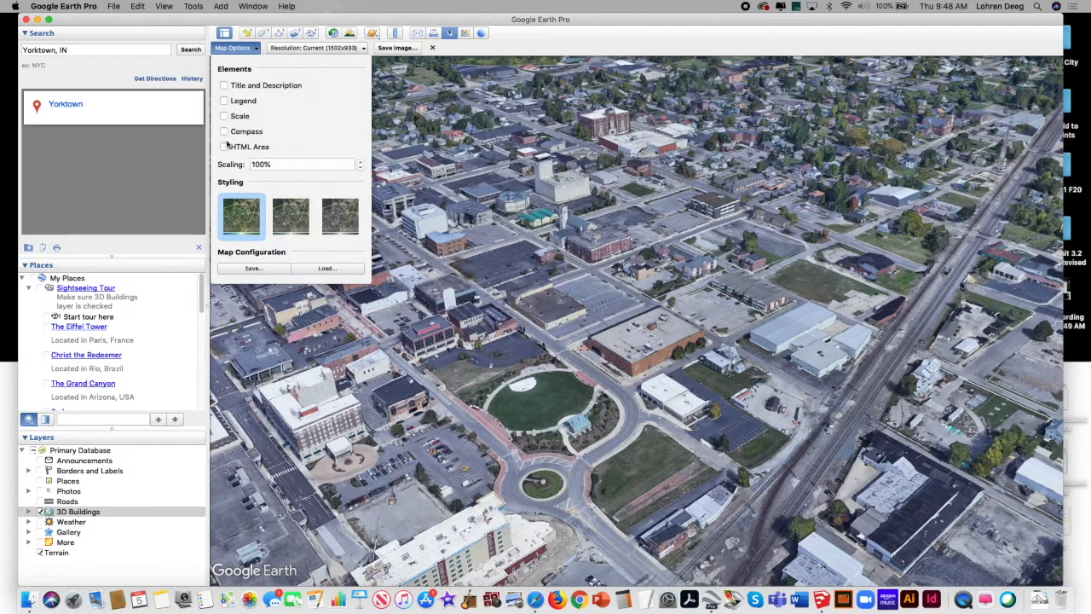
{"action": "left_click", "coordinate": [340, 49]}
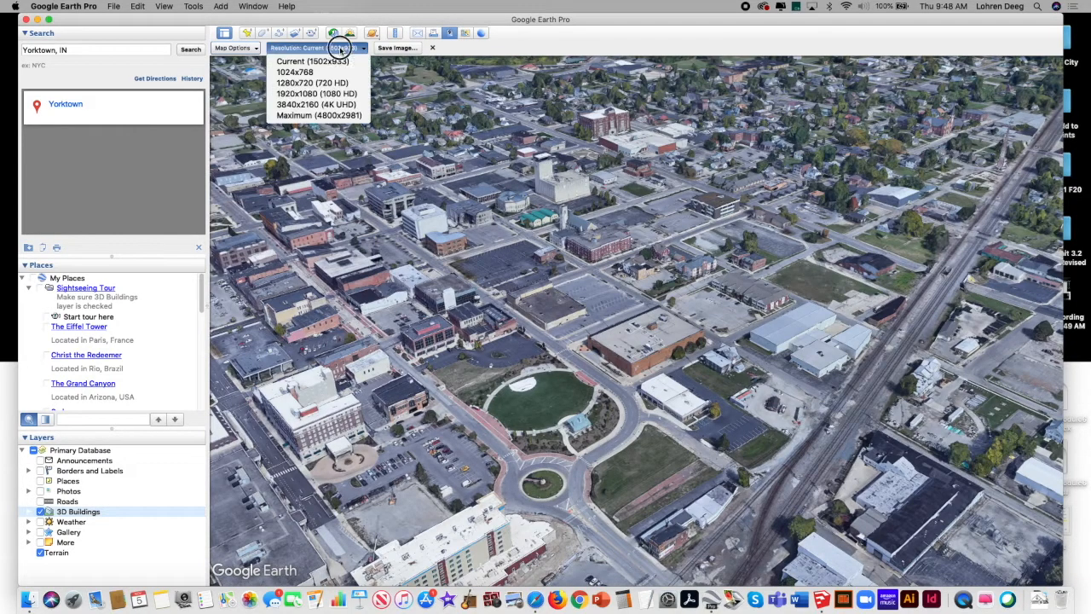
{"action": "left_click", "coordinate": [345, 120]}
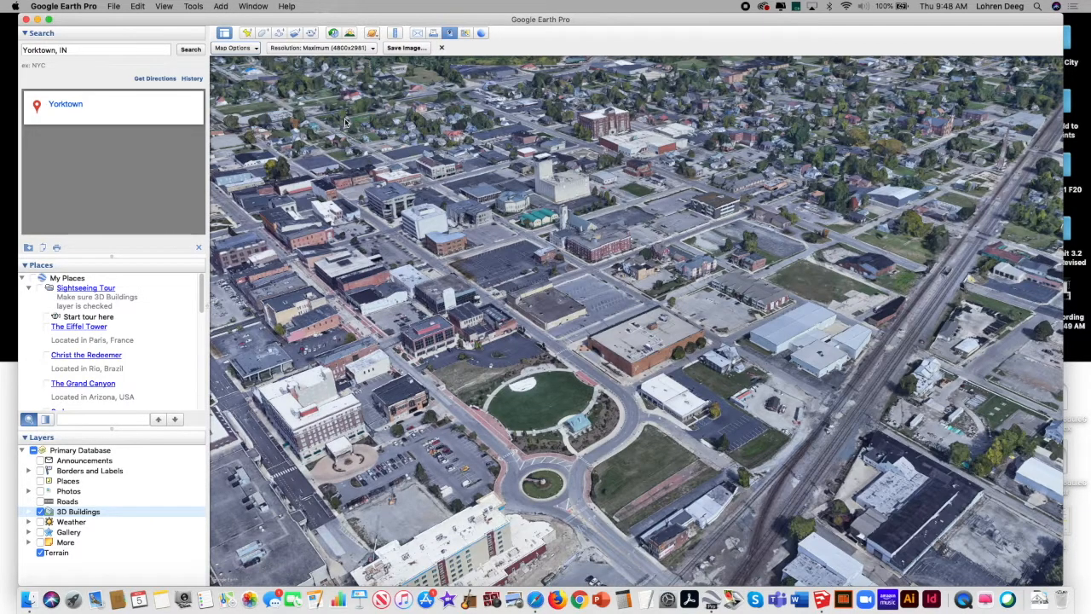
- Save the aerial image to the Desktop as muncie_downtown_aerial_persp_Nov5_F20
{"action": "left_click", "coordinate": [413, 49]}
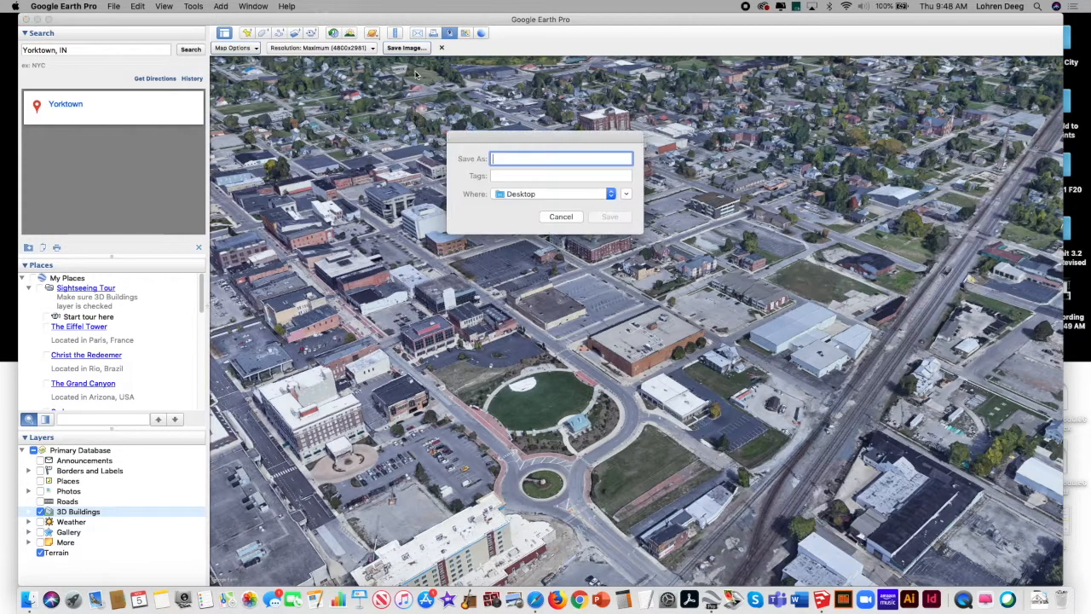
{"action": "type", "text": "muncie_downtow"}
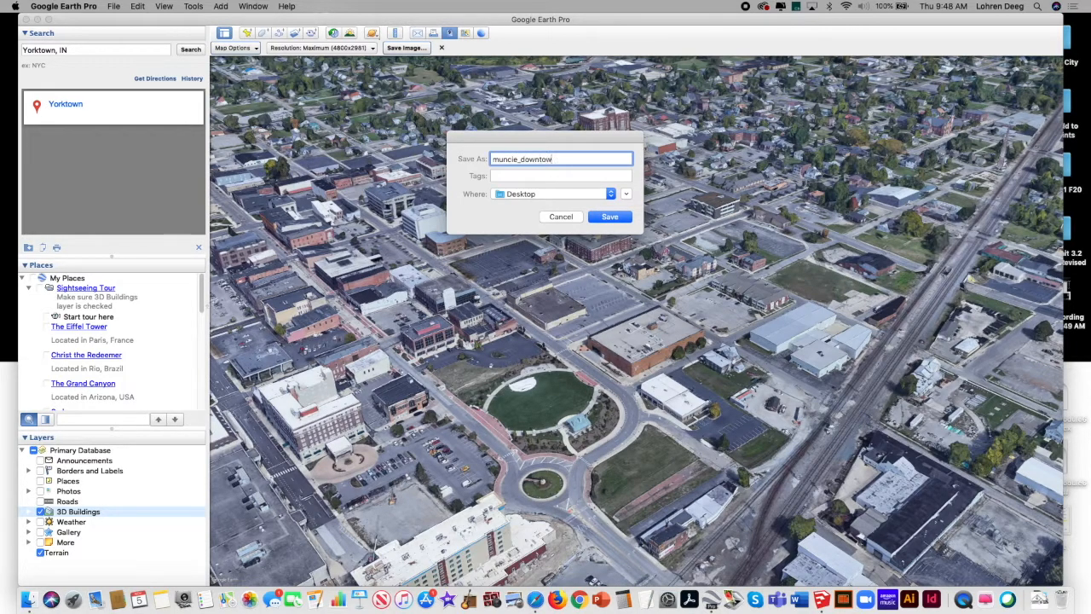
{"action": "type", "text": "n_aerial_persp_F20"}
{"action": "left_click", "coordinate": [947, 7]}
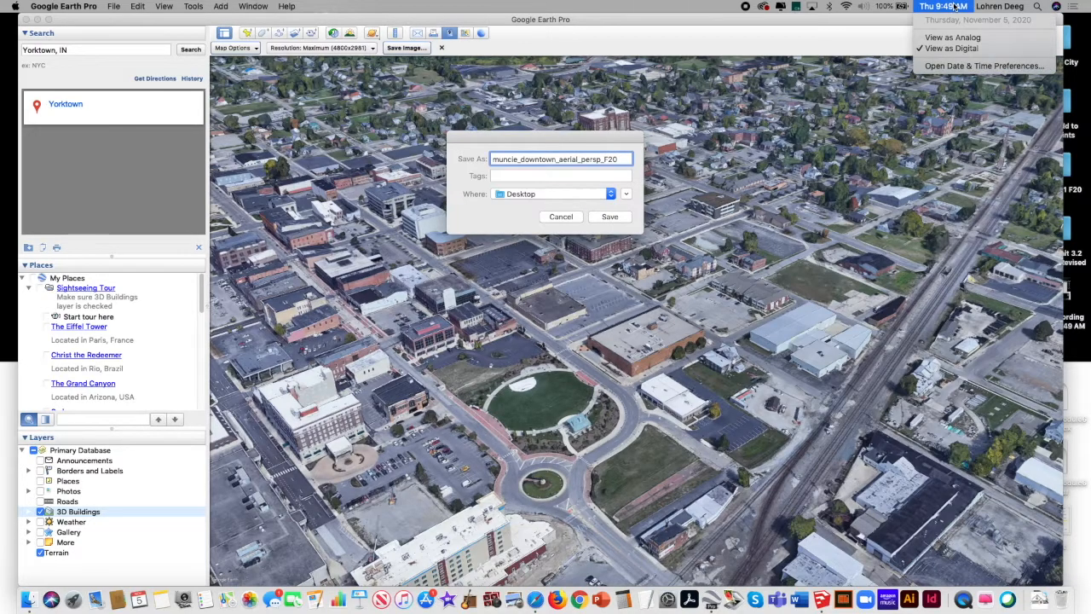
{"action": "left_click", "coordinate": [601, 158]}
{"action": "type", "text": "Nov5_"}
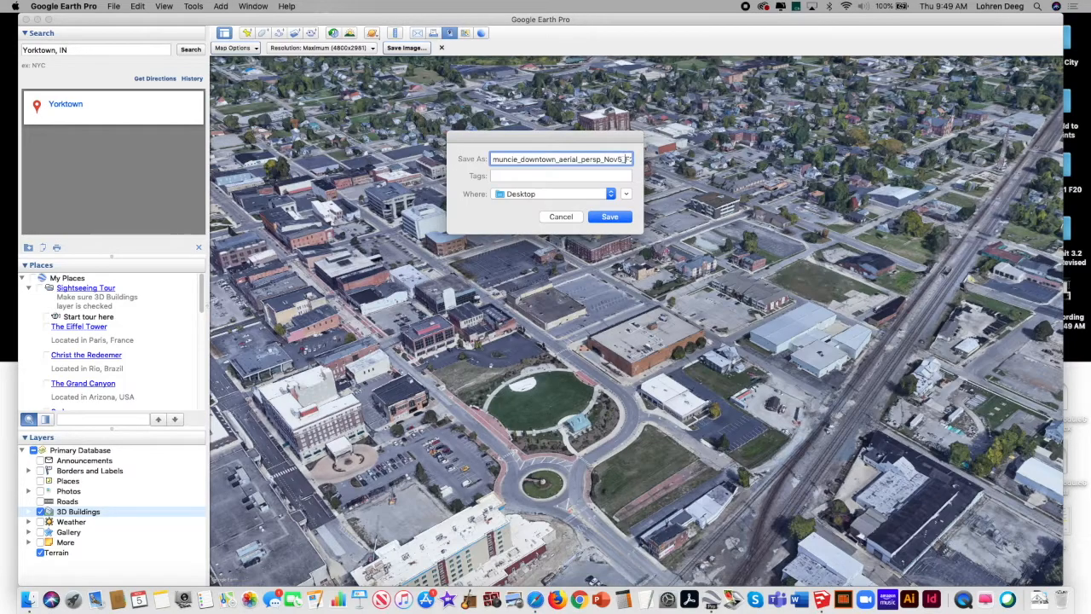
{"action": "key", "text": "BackSpace"}
{"action": "type", "text": "_"}
{"action": "left_click", "coordinate": [609, 218]}
{"action": "left_click", "coordinate": [609, 217]}
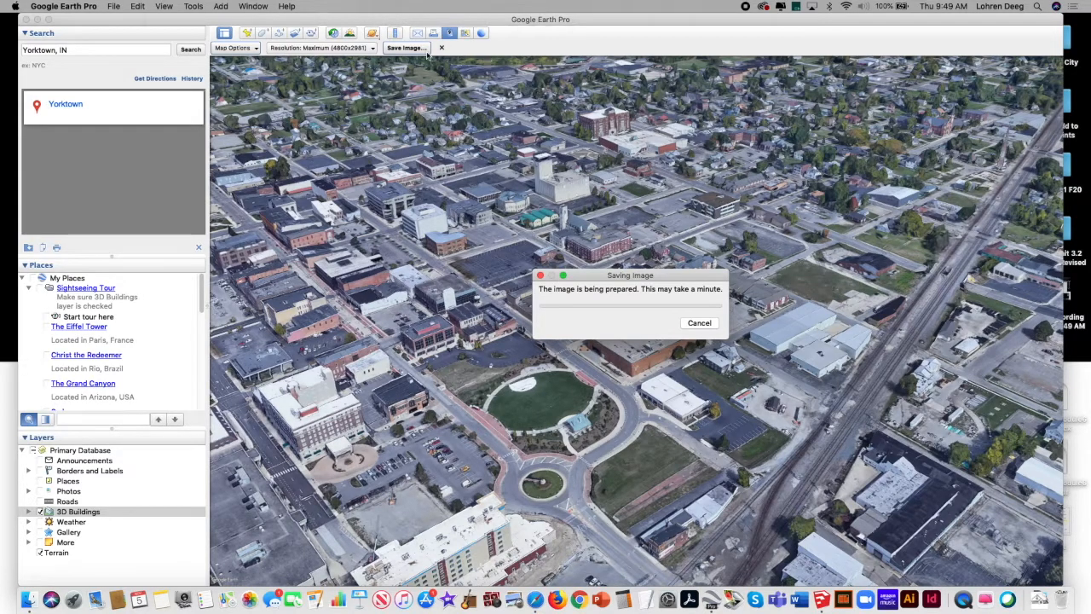
- Review the map element options and the available resolutions used for the saved image
{"action": "left_click", "coordinate": [236, 49]}
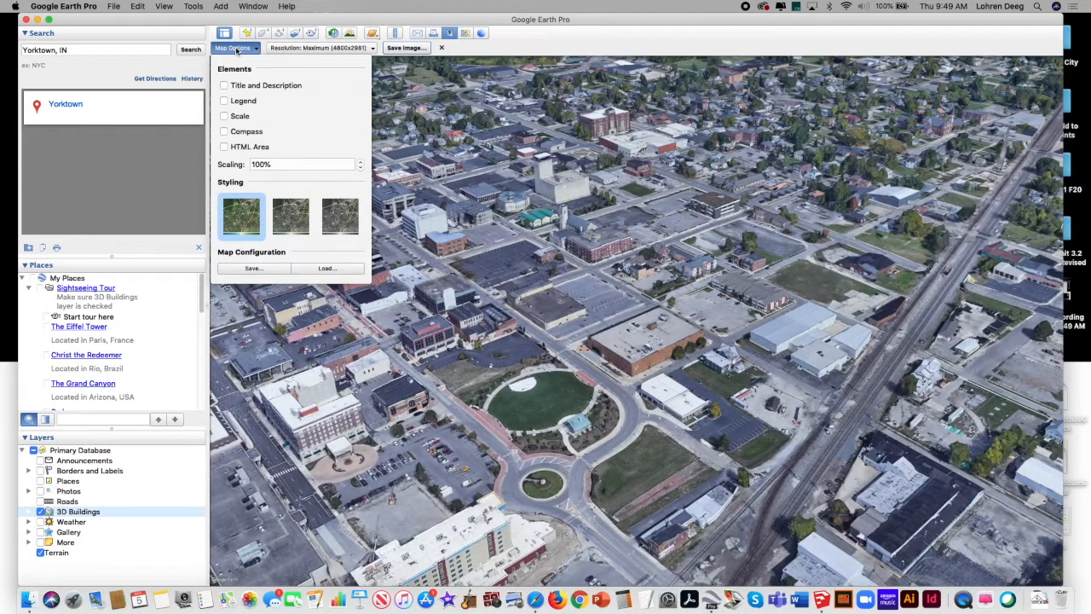
{"action": "left_click", "coordinate": [296, 49]}
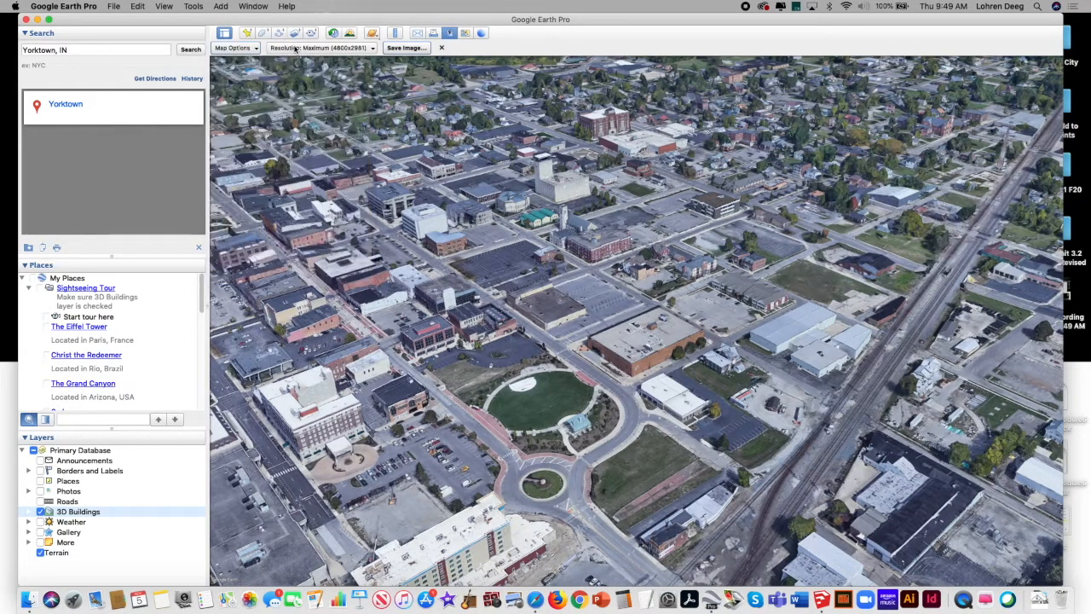
{"action": "left_click", "coordinate": [296, 48]}
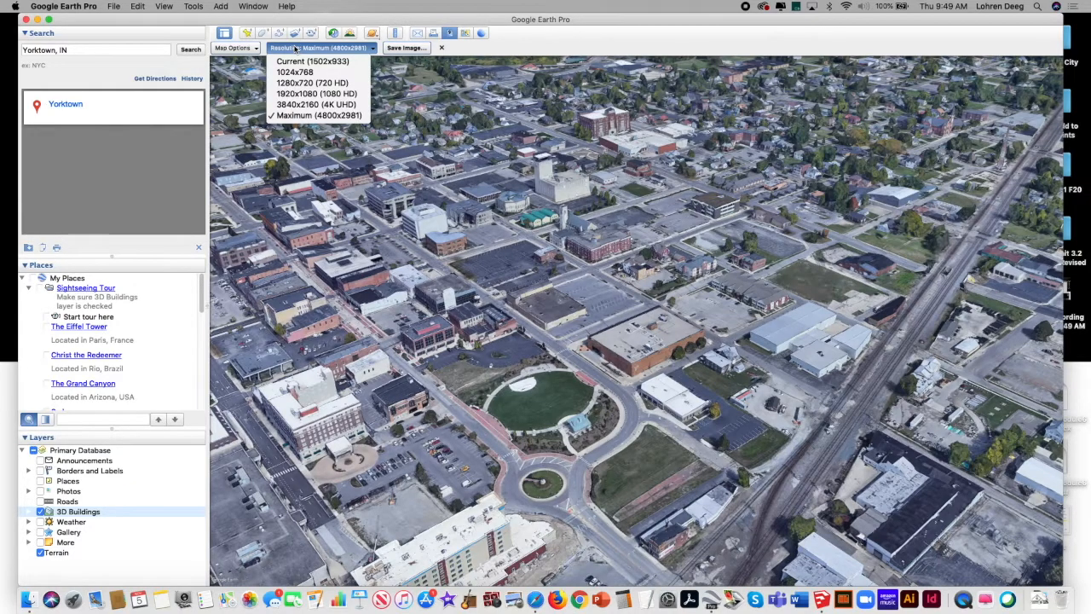
{"action": "left_click", "coordinate": [248, 49]}
{"action": "left_click", "coordinate": [248, 50]}
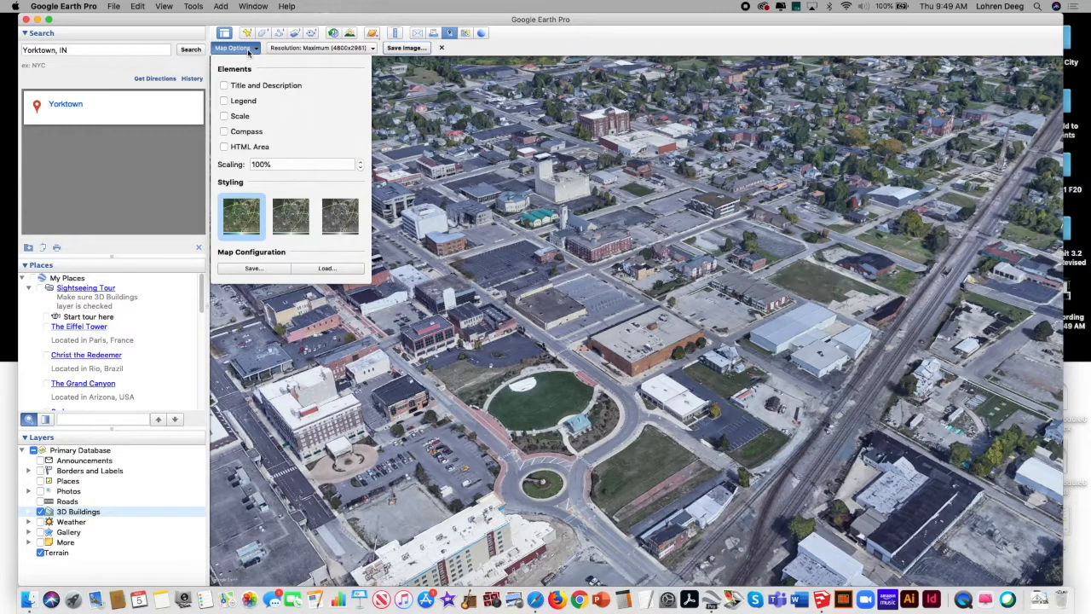
{"action": "left_click", "coordinate": [297, 48]}
{"action": "left_click", "coordinate": [297, 48]}
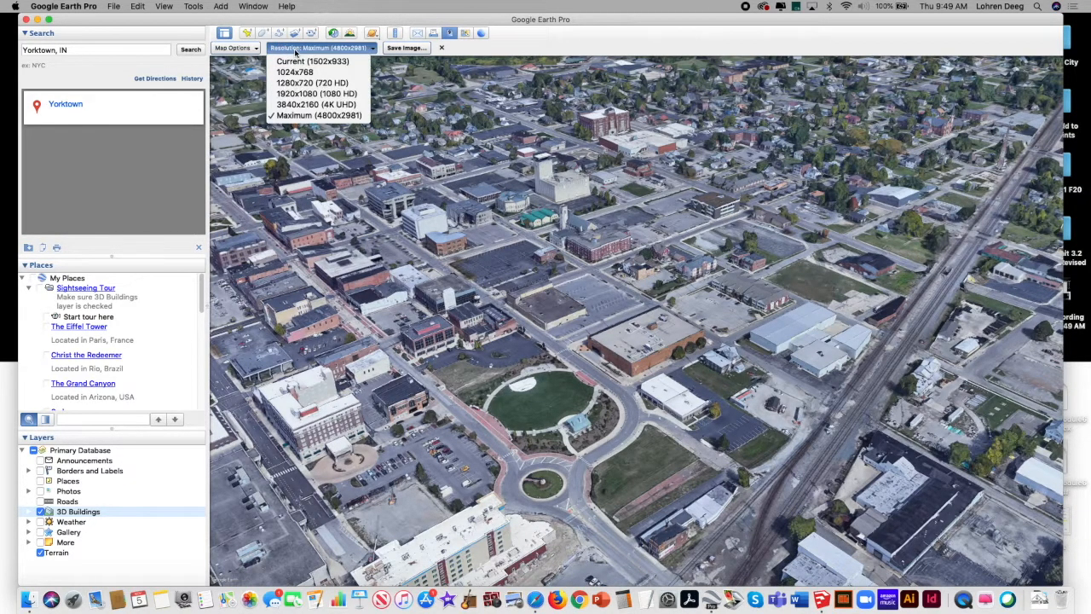
{"action": "left_click", "coordinate": [247, 52]}
- Move the Google Earth Pro window out of the way, check the saved aerial JPG from the desktop in Preview, and close it
{"action": "mouse_move", "coordinate": [594, 22]}
{"action": "left_mouse_down"}
{"action": "mouse_move", "coordinate": [640, 554]}
{"action": "mouse_move", "coordinate": [640, 503]}
{"action": "mouse_move", "coordinate": [637, 512]}
{"action": "left_mouse_up"}
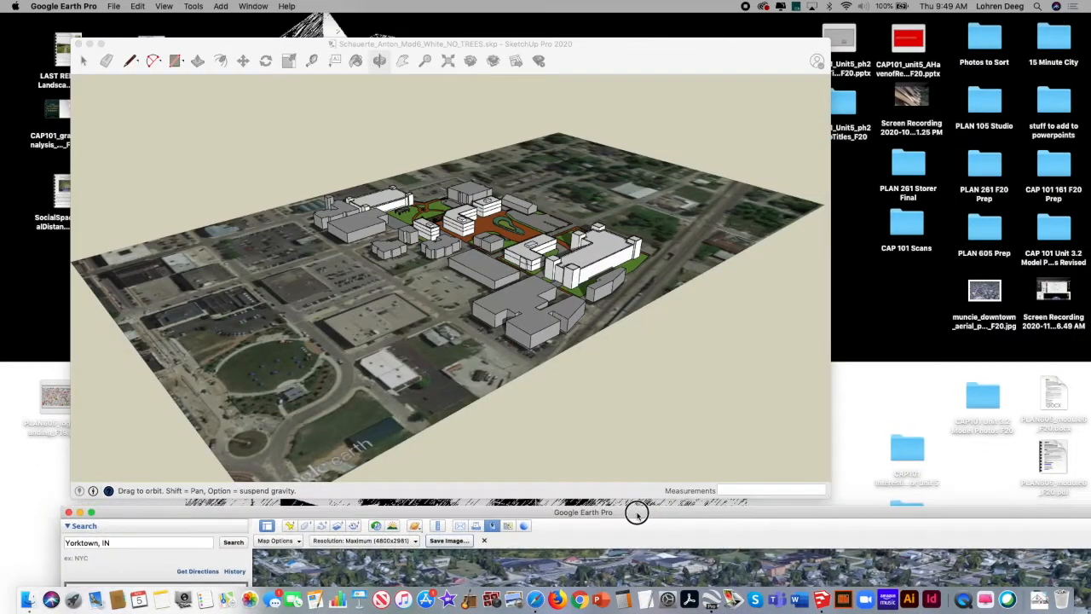
{"action": "left_click", "coordinate": [916, 322]}
{"action": "left_click", "coordinate": [997, 281]}
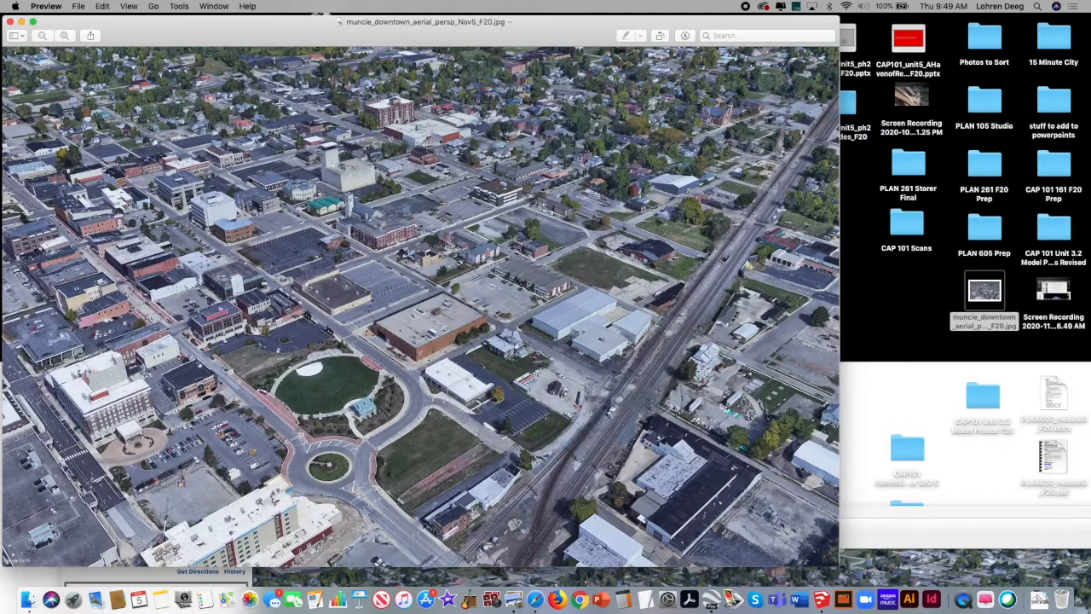
{"action": "left_click", "coordinate": [10, 21]}
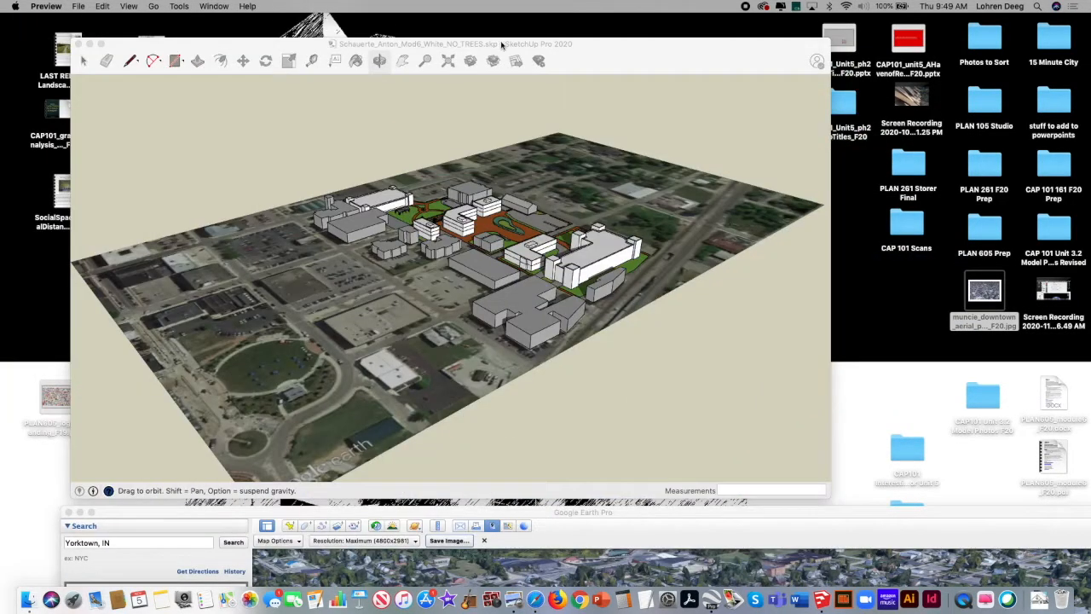
- Return to the SketchUp model, shift its window slightly, and close and reopen the Shadow Settings dialog
{"action": "left_click", "coordinate": [516, 49]}
{"action": "left_click_drag", "start_coordinate": [510, 56], "coordinate": [500, 57]}
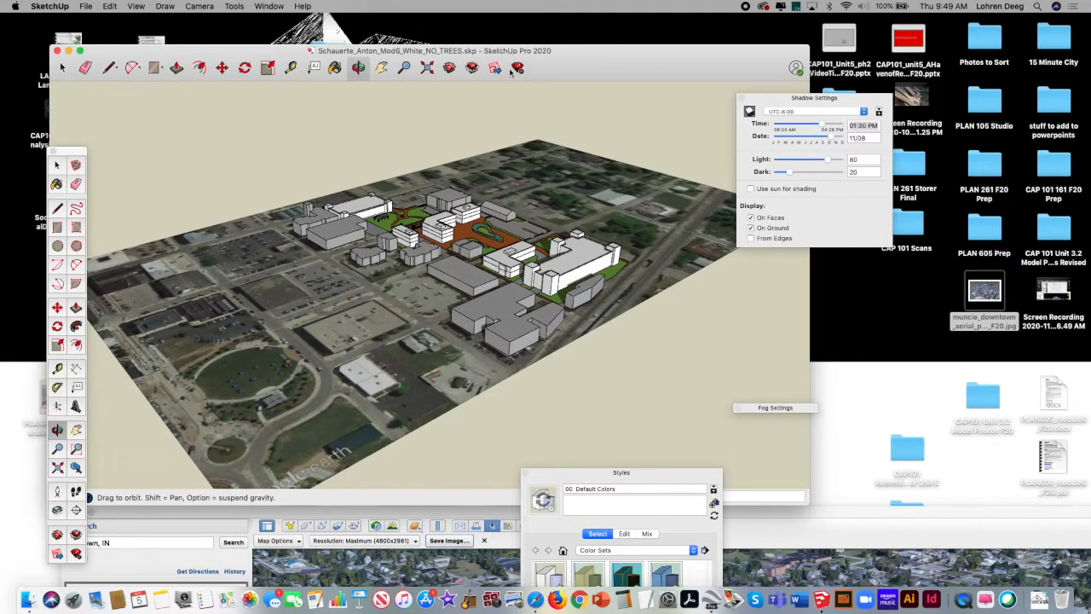
{"action": "left_click", "coordinate": [742, 99]}
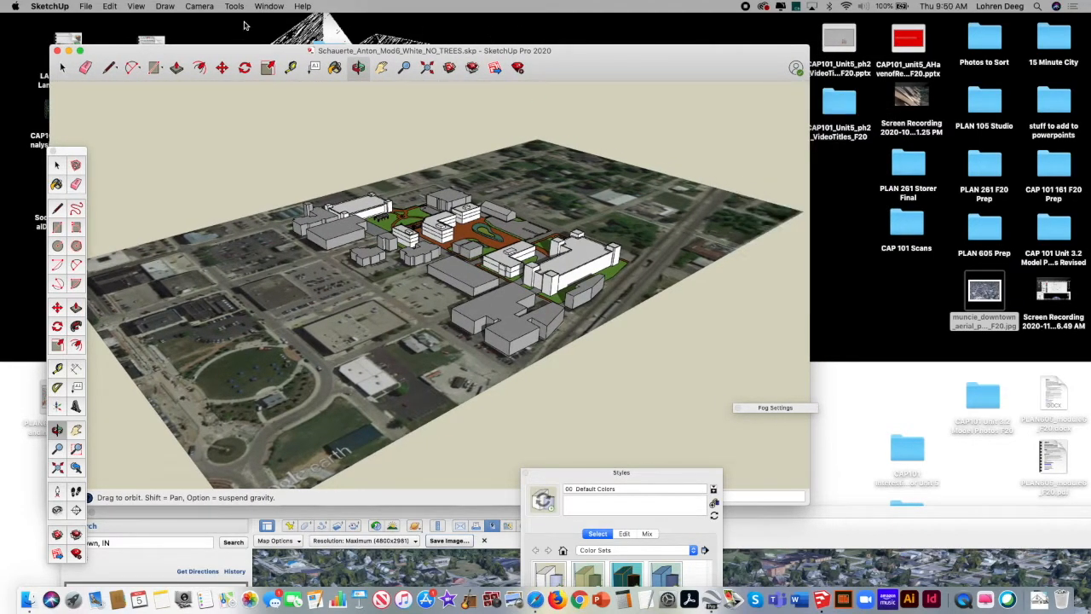
{"action": "left_click", "coordinate": [133, 6]}
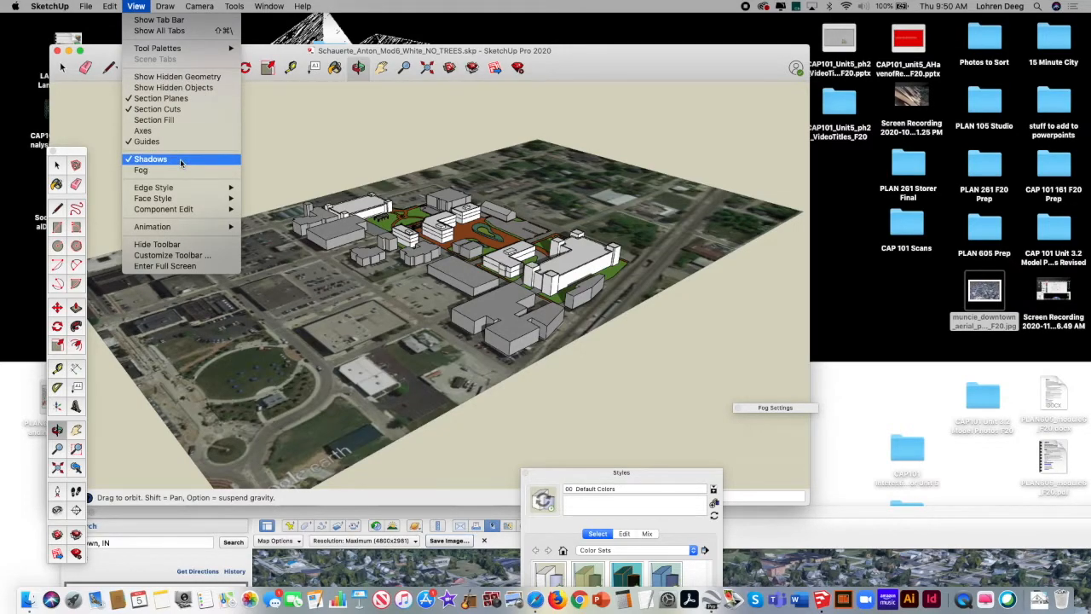
{"action": "left_click", "coordinate": [557, 483]}
{"action": "left_click", "coordinate": [266, 6]}
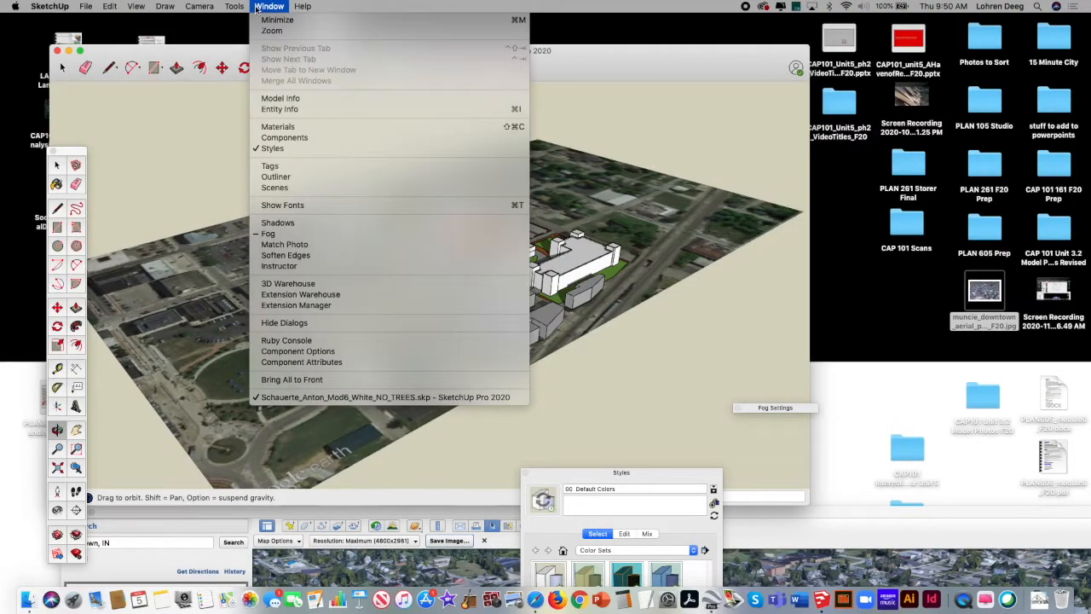
{"action": "left_click", "coordinate": [278, 222]}
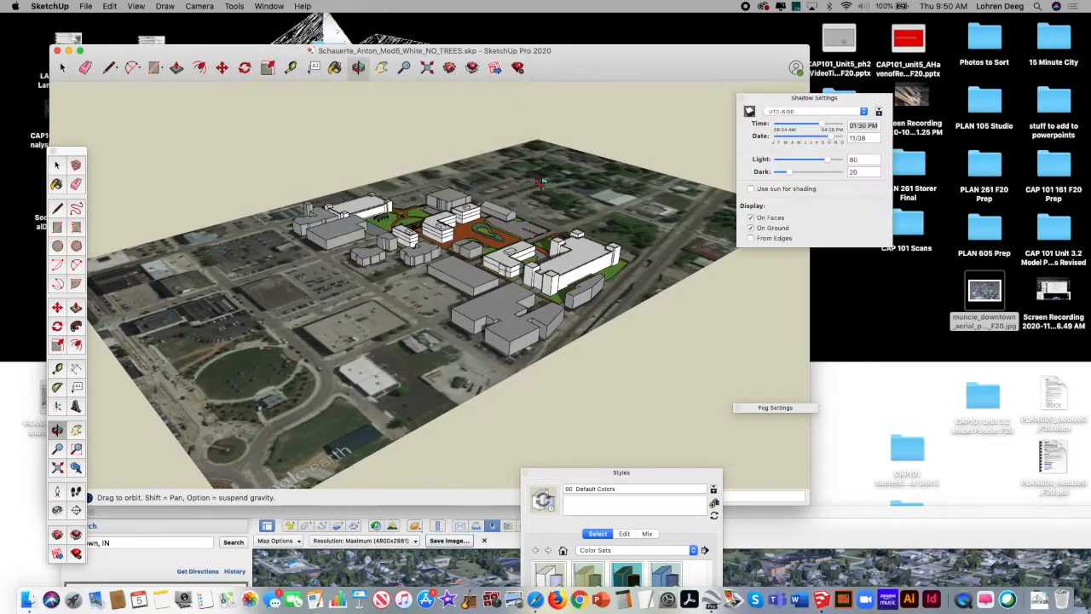
- Switch the model's shadows on and off repeatedly to compare the view, and enable shadows cast from edges
{"action": "left_click", "coordinate": [750, 110]}
{"action": "left_click", "coordinate": [749, 110]}
{"action": "left_click", "coordinate": [750, 111]}
{"action": "left_click", "coordinate": [750, 111]}
{"action": "left_click", "coordinate": [750, 111]}
{"action": "left_click", "coordinate": [750, 112]}
{"action": "left_click", "coordinate": [750, 111]}
{"action": "left_click", "coordinate": [750, 112]}
{"action": "left_click", "coordinate": [750, 112]}
{"action": "left_click", "coordinate": [750, 112]}
{"action": "left_click", "coordinate": [750, 238]}
{"action": "left_click", "coordinate": [750, 112]}
{"action": "left_click", "coordinate": [750, 112]}
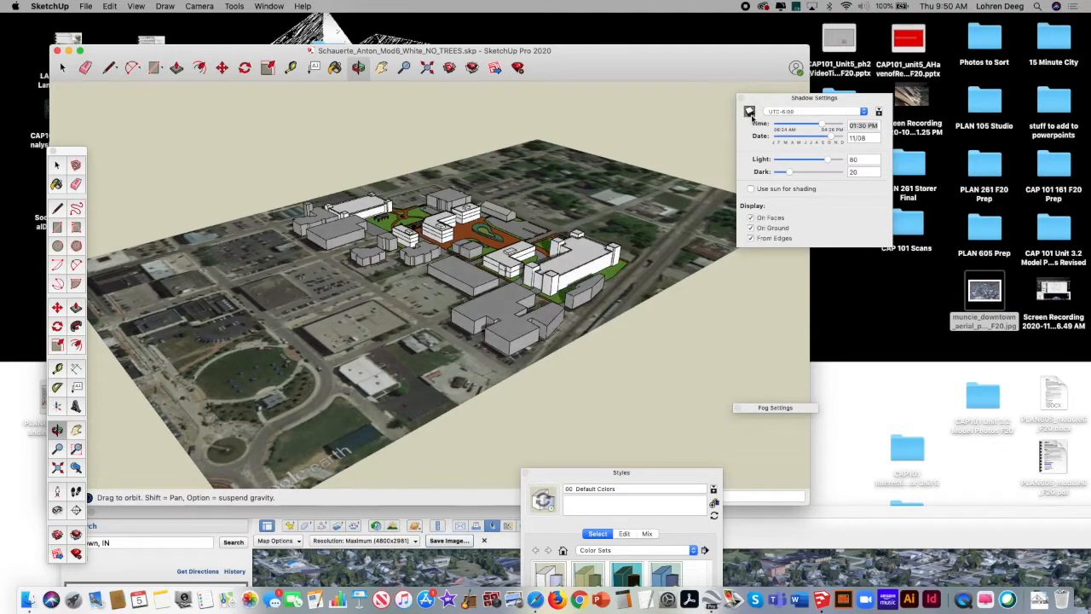
- Set the shadow date to 09/26 and the shadow time to 12:17 PM
{"action": "left_click", "coordinate": [824, 139]}
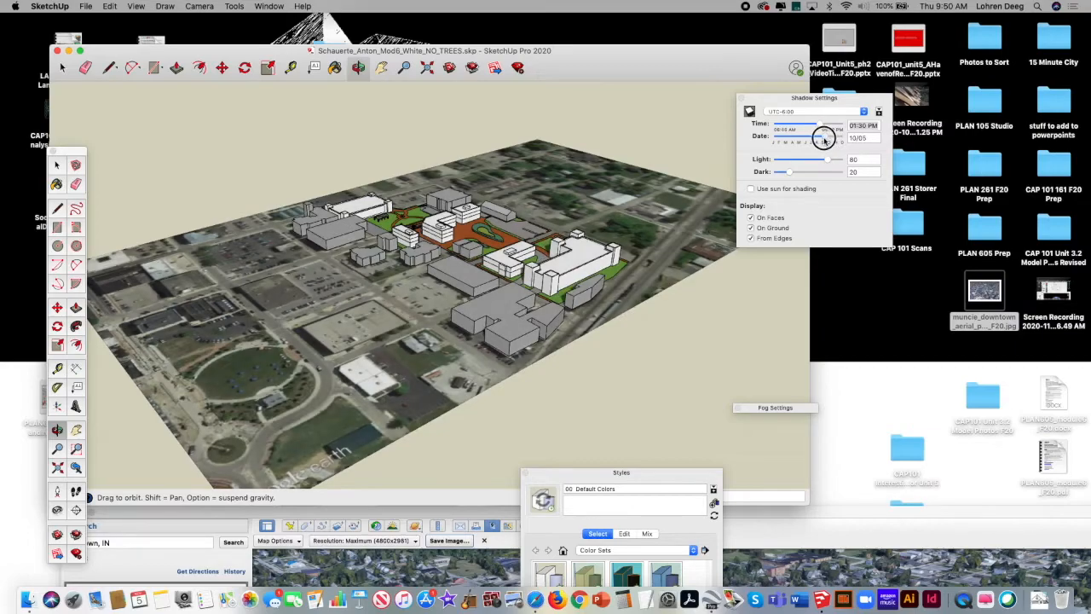
{"action": "left_click_drag", "start_coordinate": [824, 141], "coordinate": [822, 141]}
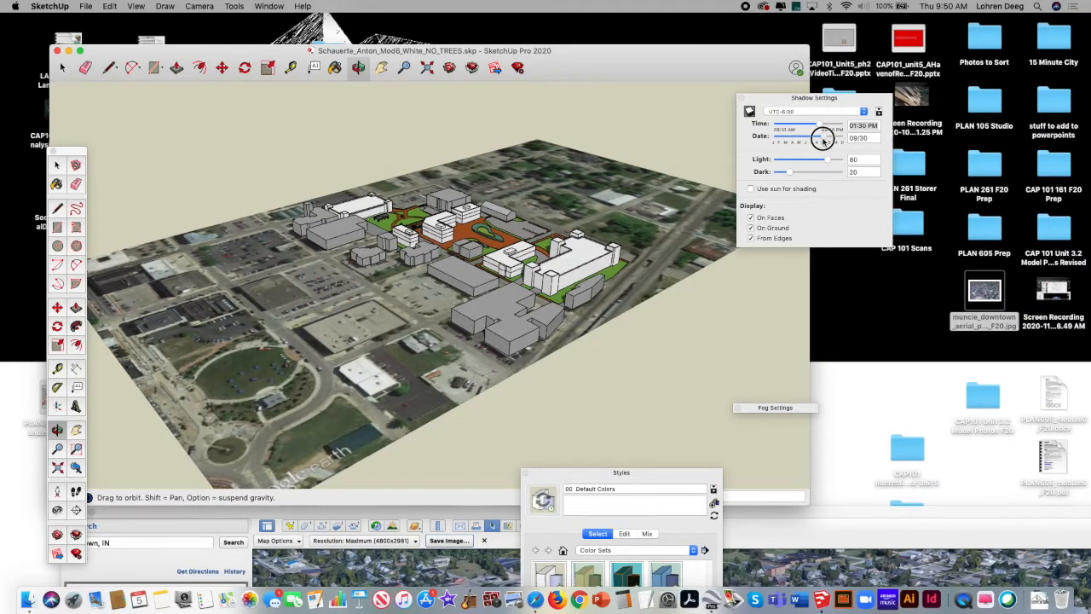
{"action": "left_click_drag", "start_coordinate": [822, 141], "coordinate": [821, 141]}
{"action": "left_click", "coordinate": [750, 113]}
{"action": "left_click_drag", "start_coordinate": [827, 128], "coordinate": [812, 130]}
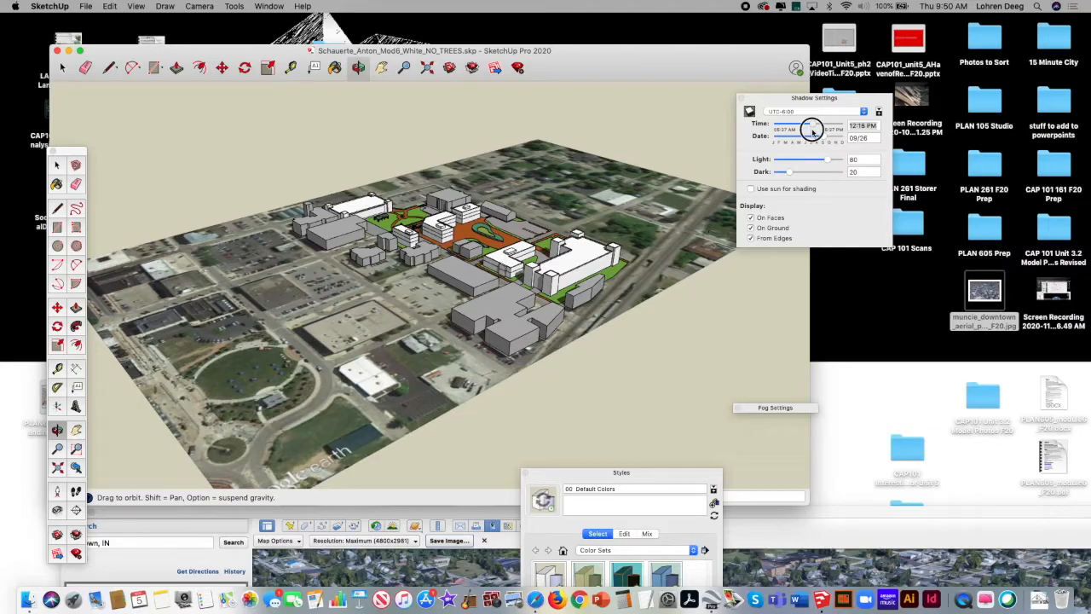
{"action": "left_click_drag", "start_coordinate": [812, 130], "coordinate": [811, 130]}
- Enlarge the SketchUp window to show more of the model and hide the guides
{"action": "left_click_drag", "start_coordinate": [465, 50], "coordinate": [439, 51]}
{"action": "left_click_drag", "start_coordinate": [784, 45], "coordinate": [1005, 18]}
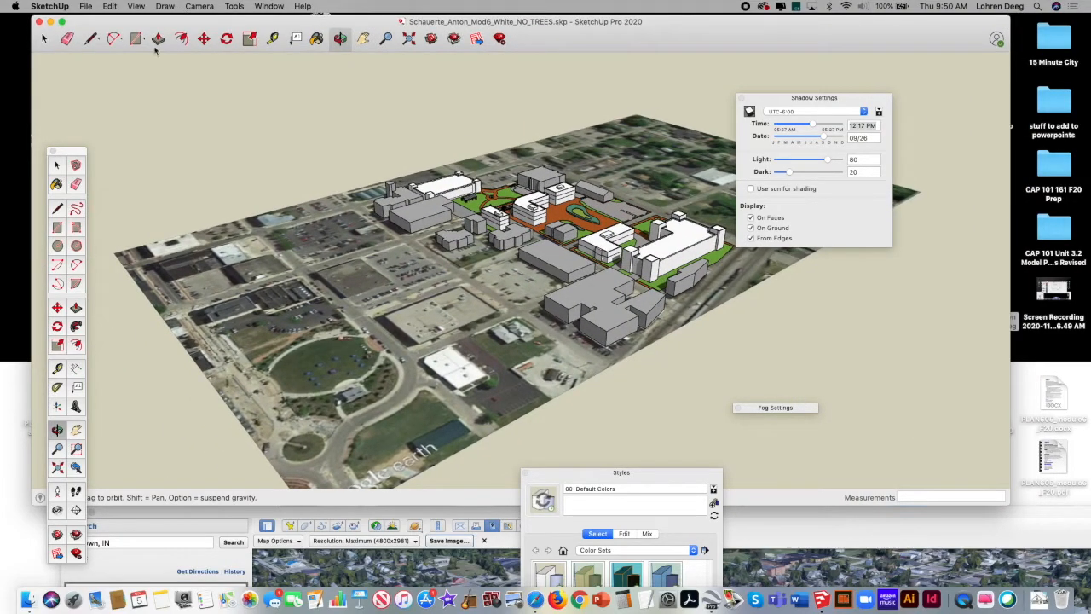
{"action": "left_click", "coordinate": [132, 6]}
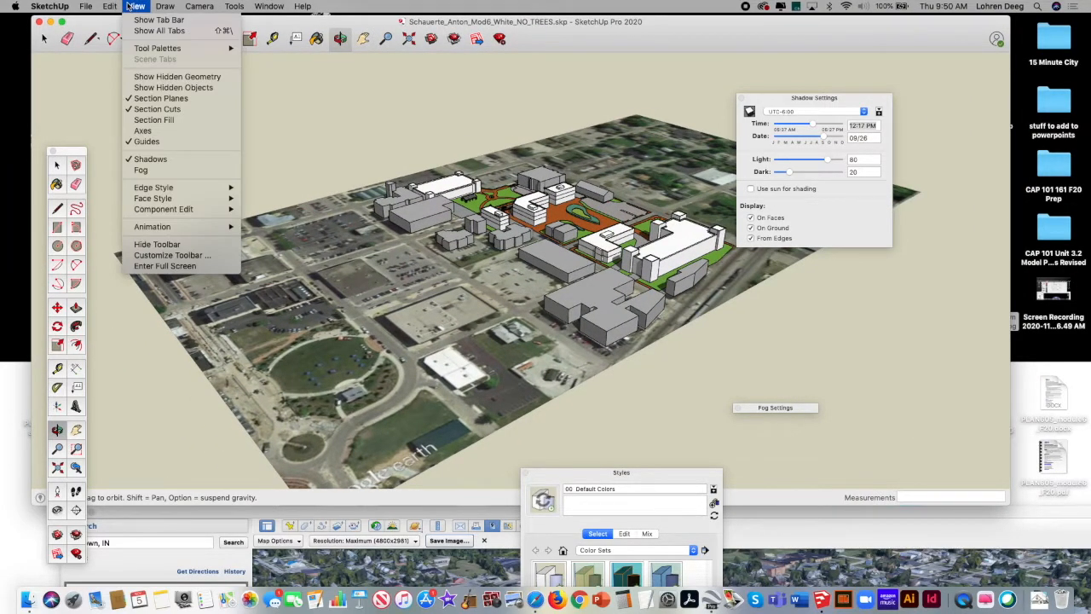
{"action": "left_click", "coordinate": [157, 142]}
- Try the fog effect on the model view and switch it back off
{"action": "left_click", "coordinate": [136, 6]}
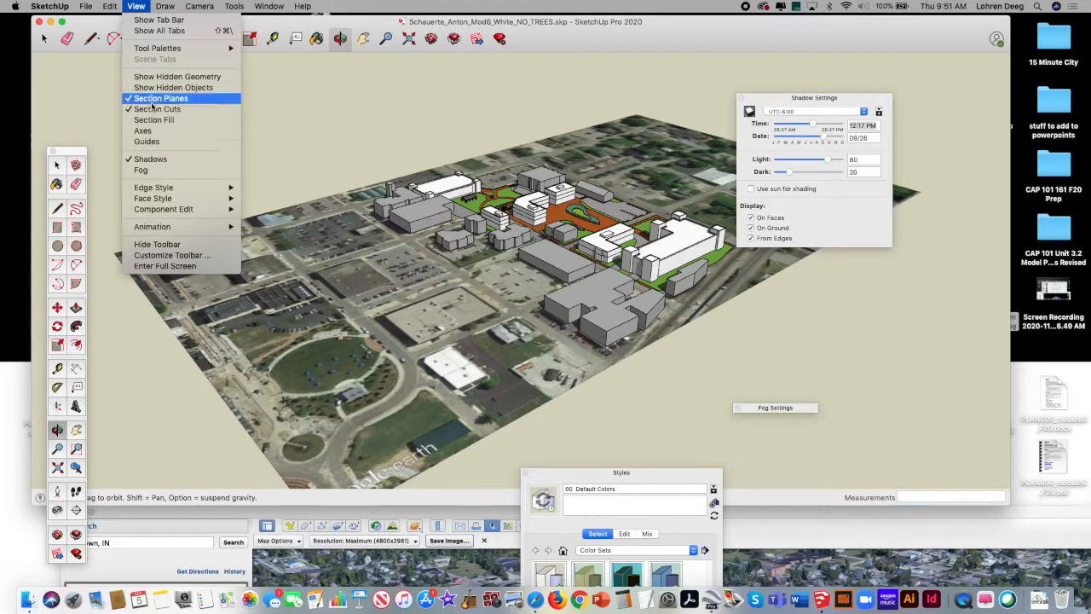
{"action": "left_click", "coordinate": [145, 170]}
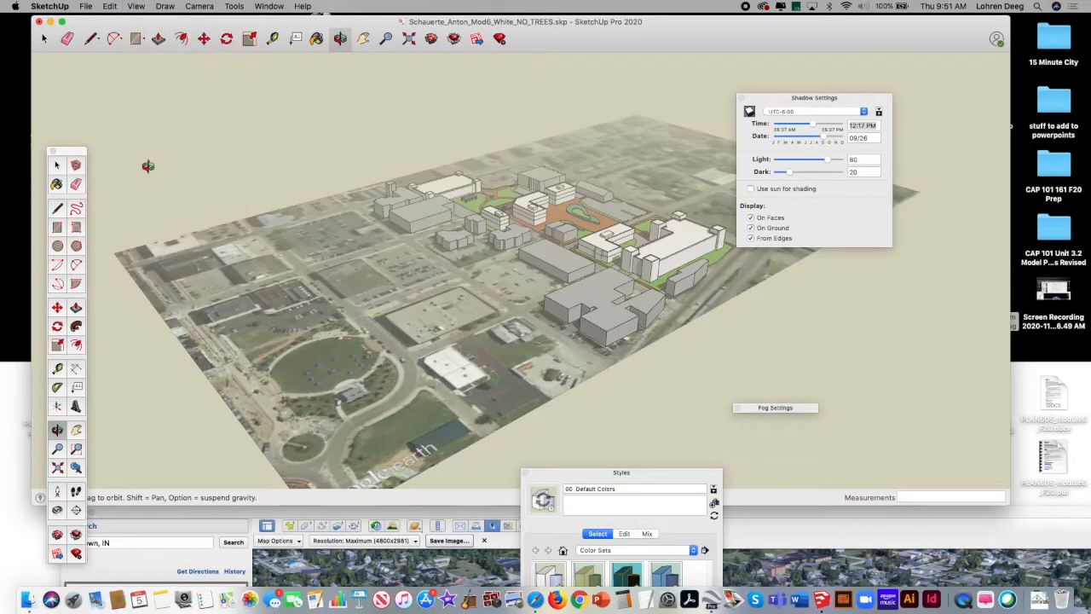
{"action": "left_click", "coordinate": [138, 6]}
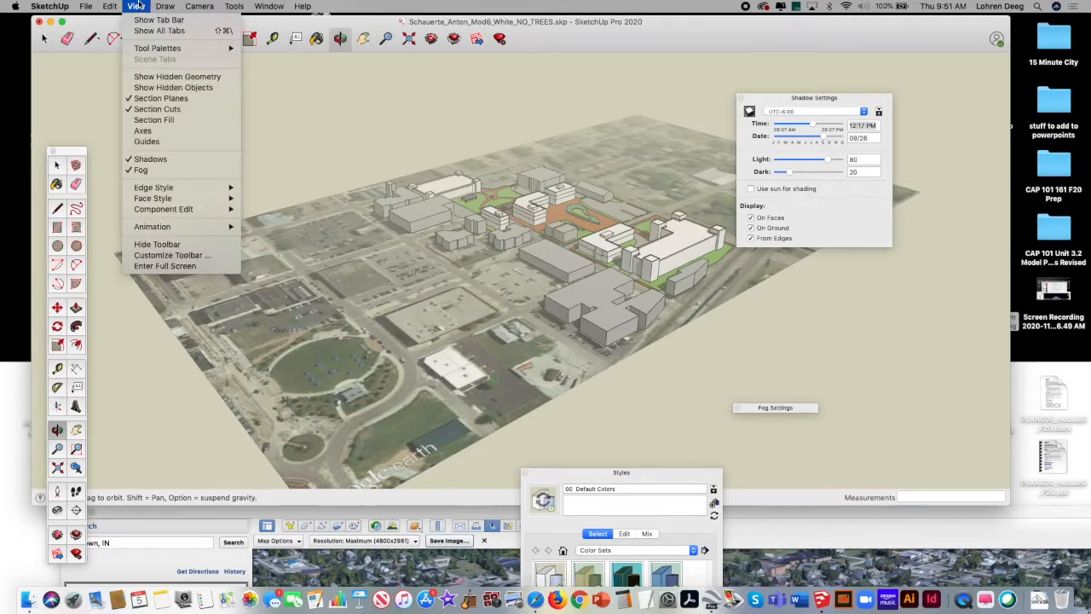
{"action": "left_click", "coordinate": [142, 169]}
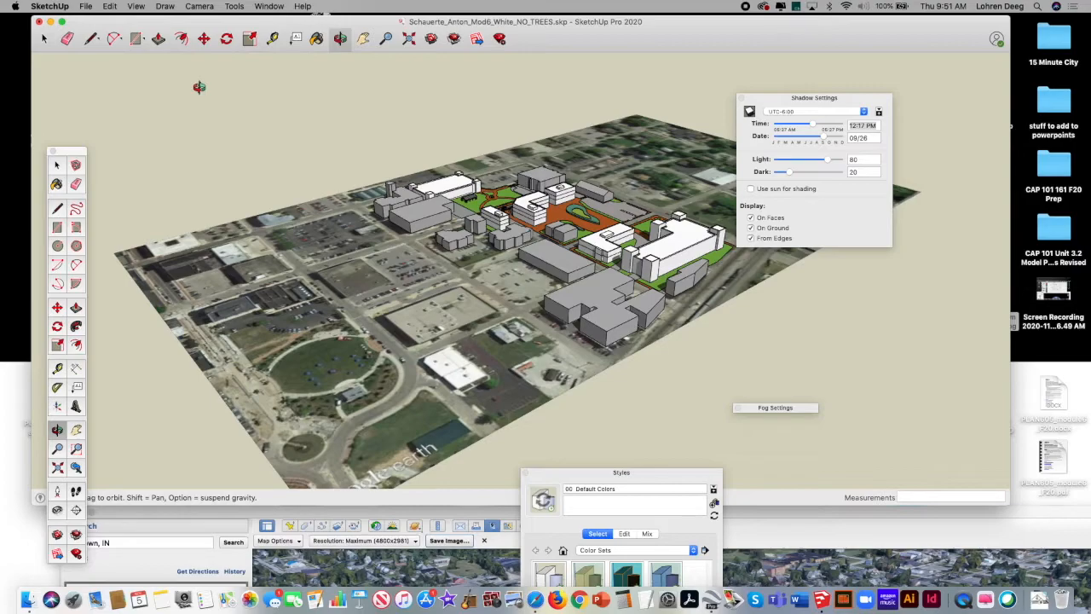
- Start a 2D graphic export of the model view with Portable Network Graphics (*.png) as the format
{"action": "left_click", "coordinate": [86, 6]}
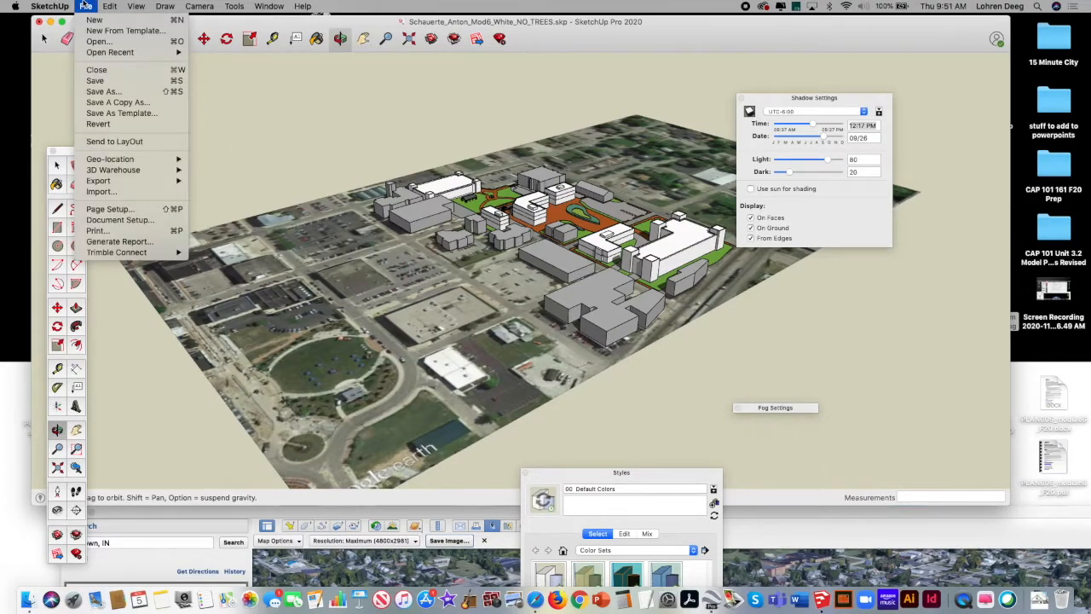
{"action": "mouse_move", "coordinate": [149, 181]}
{"action": "left_click", "coordinate": [249, 196]}
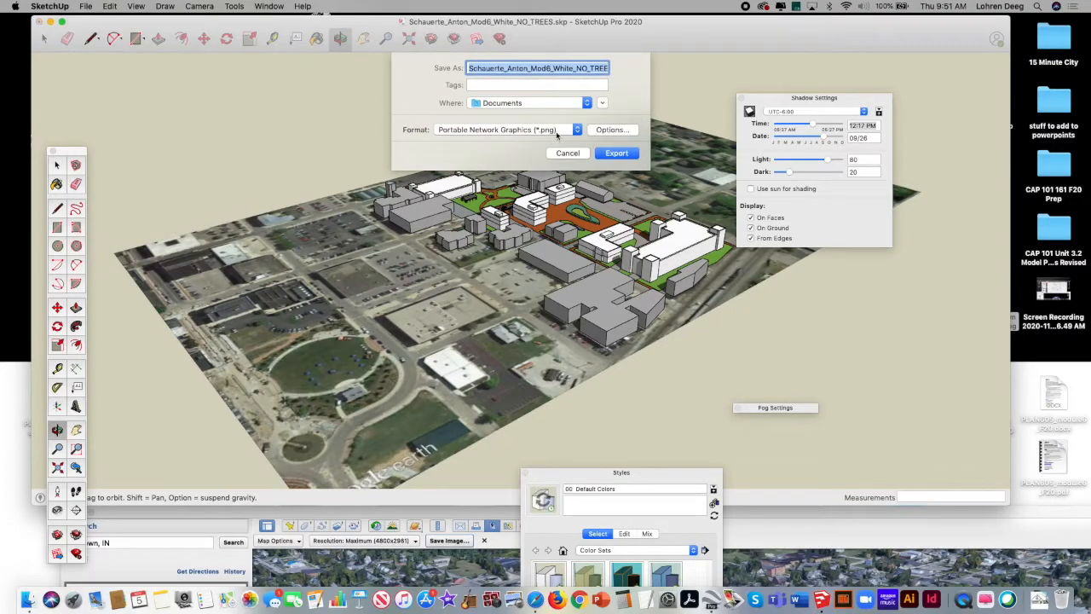
{"action": "left_click", "coordinate": [557, 130]}
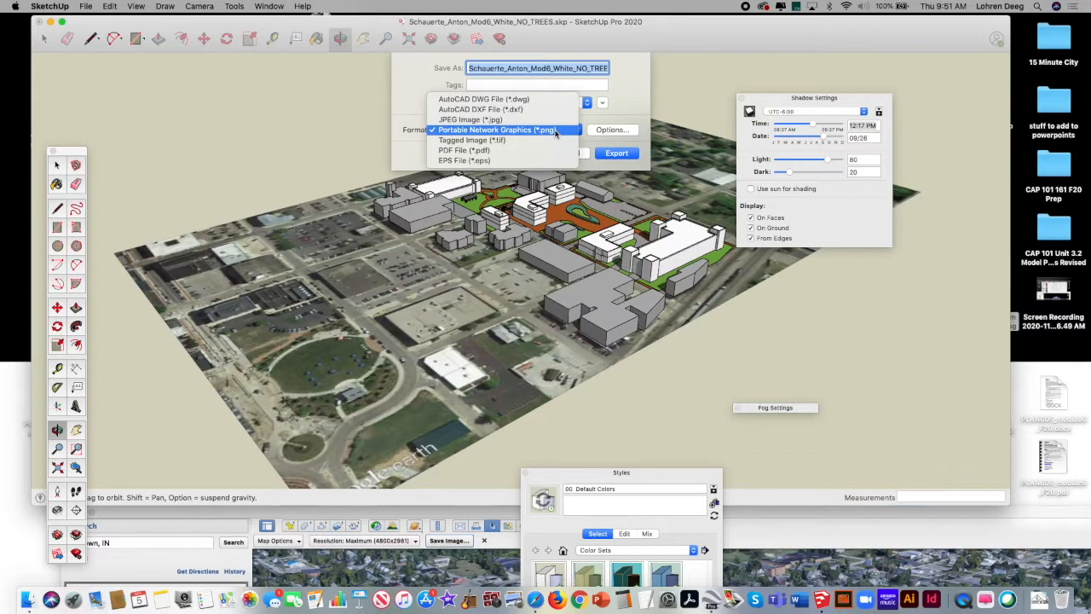
{"action": "left_click", "coordinate": [554, 131]}
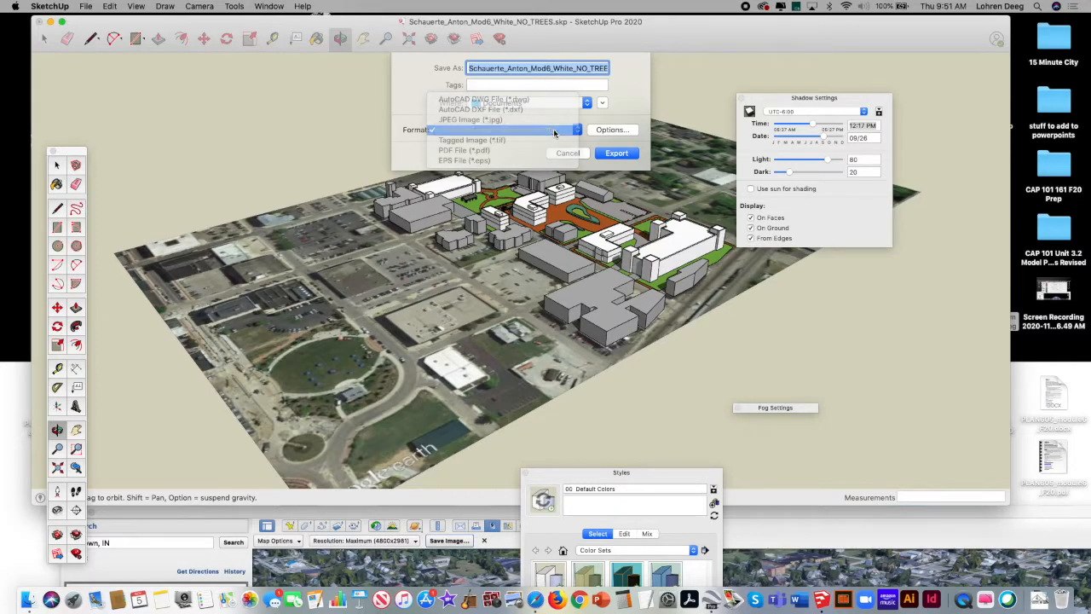
- In the export options, disable the use of the view size and set the image width to 7000 pixels
{"action": "left_click", "coordinate": [605, 130]}
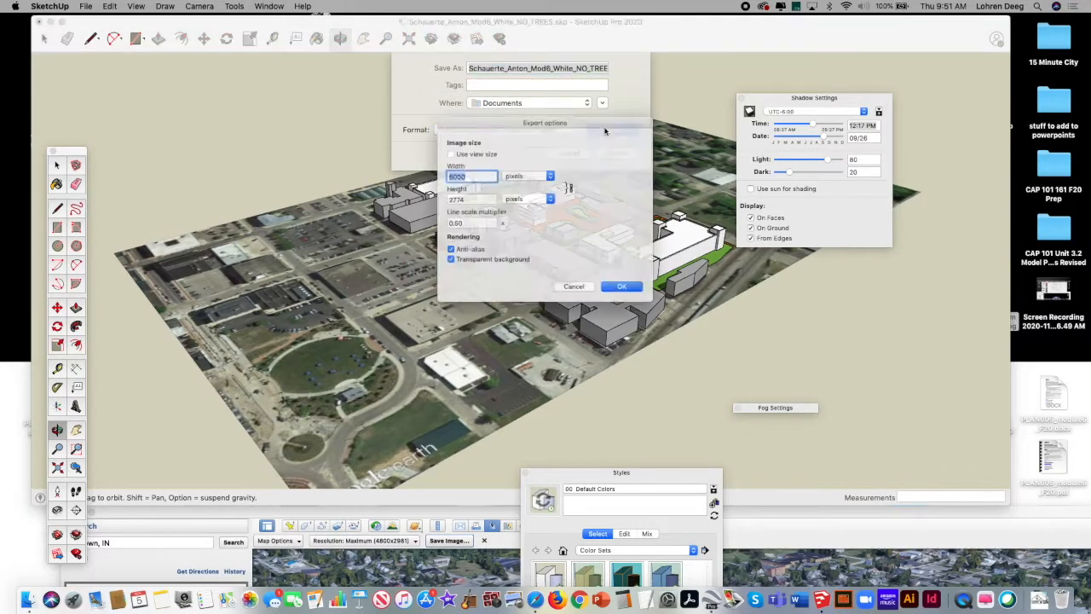
{"action": "left_click", "coordinate": [437, 147]}
{"action": "left_click", "coordinate": [437, 147]}
{"action": "left_click", "coordinate": [458, 171]}
{"action": "double_click", "coordinate": [458, 171]}
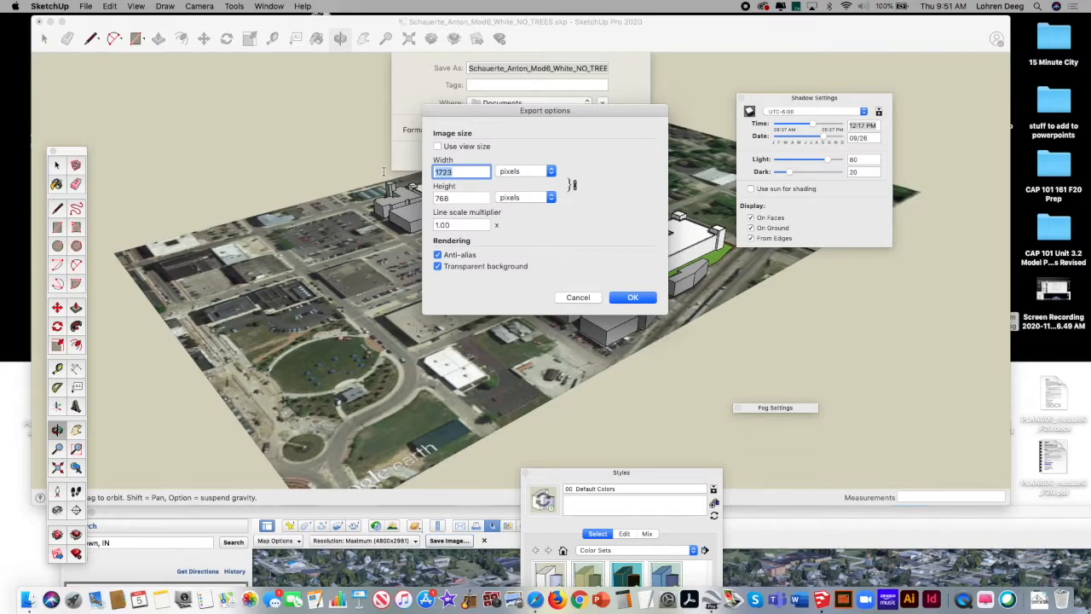
{"action": "key", "text": "BackSpace"}
{"action": "type", "text": "7000"}
- Set the line scale multiplier to 0.5 and accept the export options with anti-alias and transparent background enabled
{"action": "left_click", "coordinate": [464, 225]}
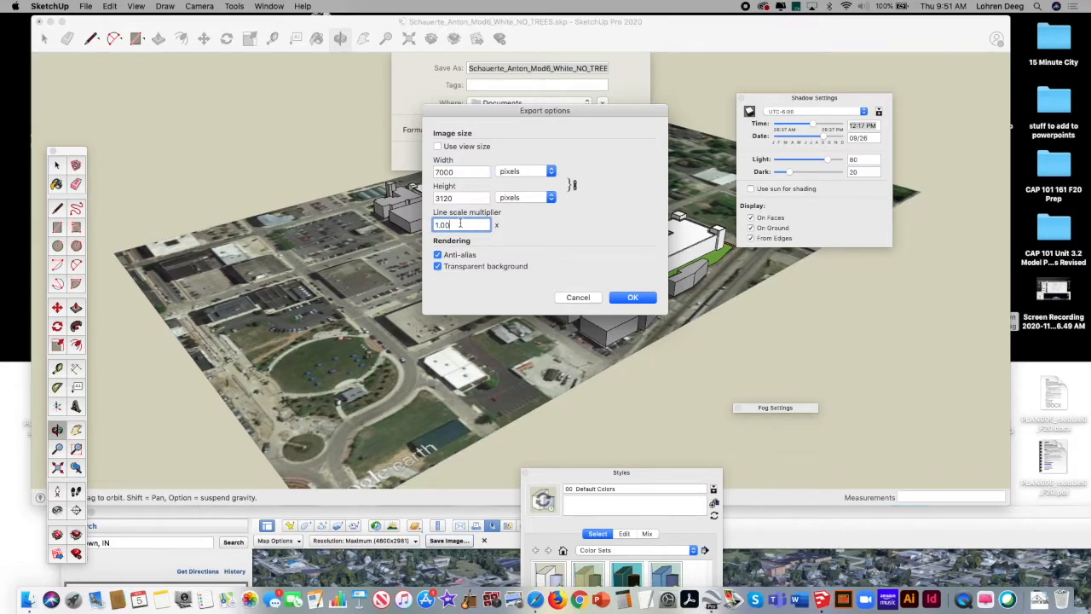
{"action": "left_click_drag", "start_coordinate": [462, 225], "coordinate": [394, 224]}
{"action": "key", "text": "BackSpace"}
{"action": "left_click_drag", "start_coordinate": [547, 119], "coordinate": [375, 124]}
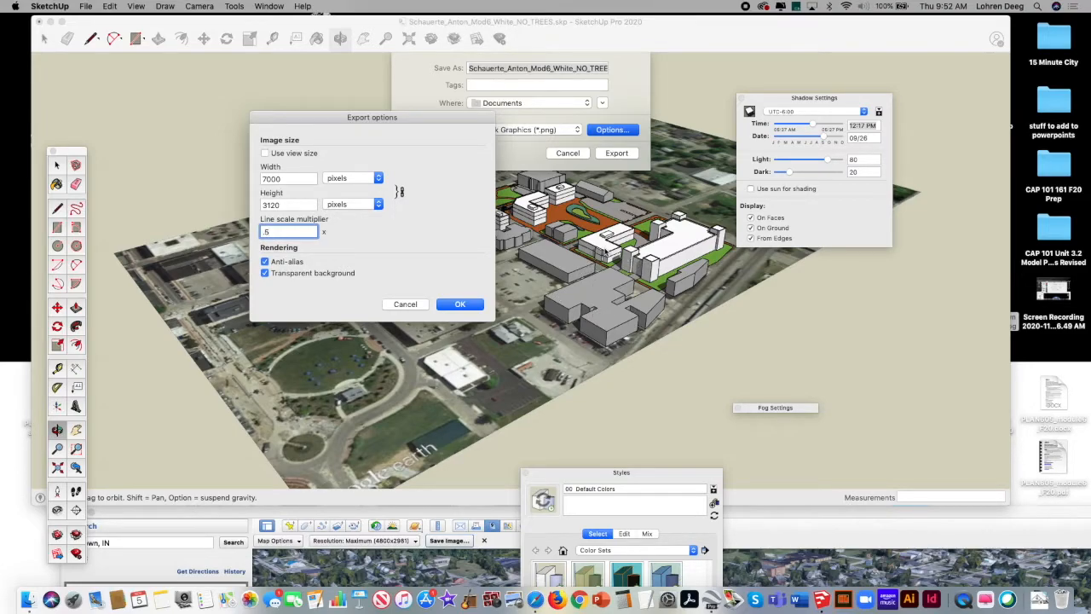
{"action": "left_click", "coordinate": [265, 273]}
{"action": "left_click", "coordinate": [461, 304]}
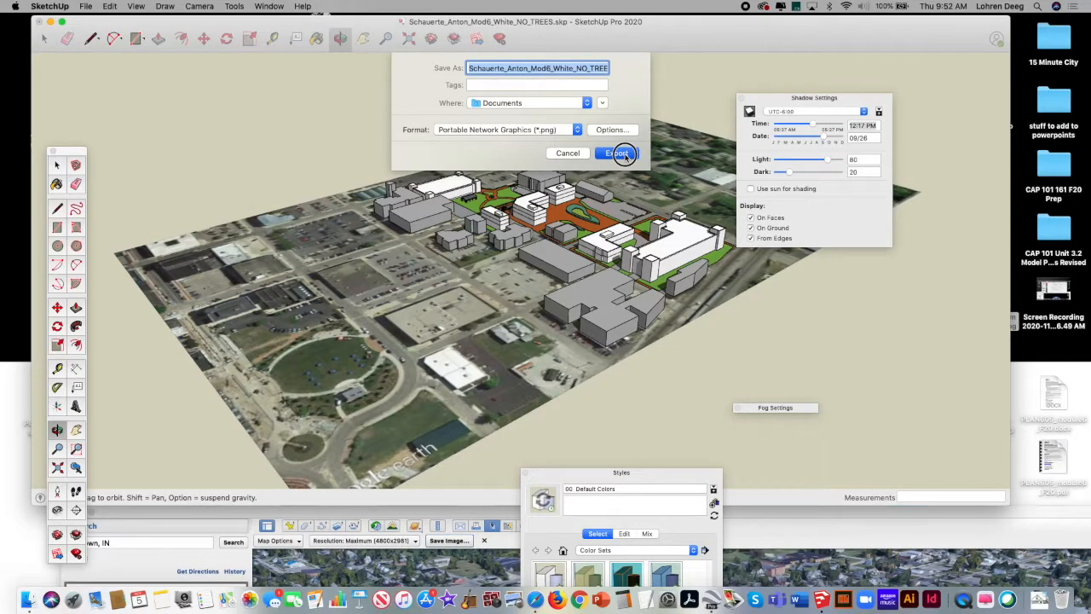
- Choose the Desktop as the destination and export the PNG image of the model
{"action": "left_click", "coordinate": [587, 103]}
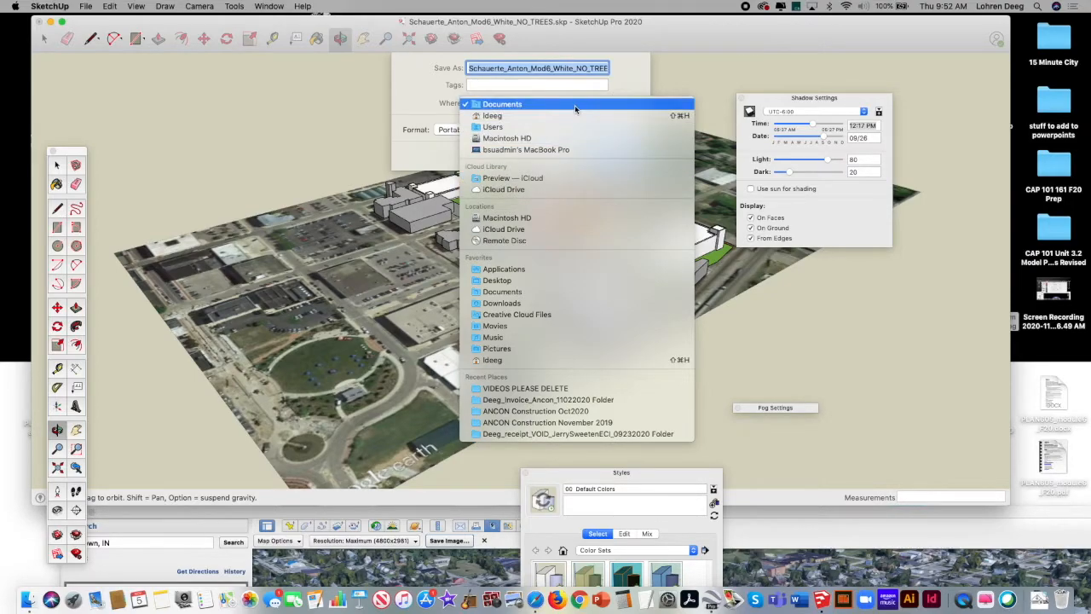
{"action": "left_click", "coordinate": [552, 115]}
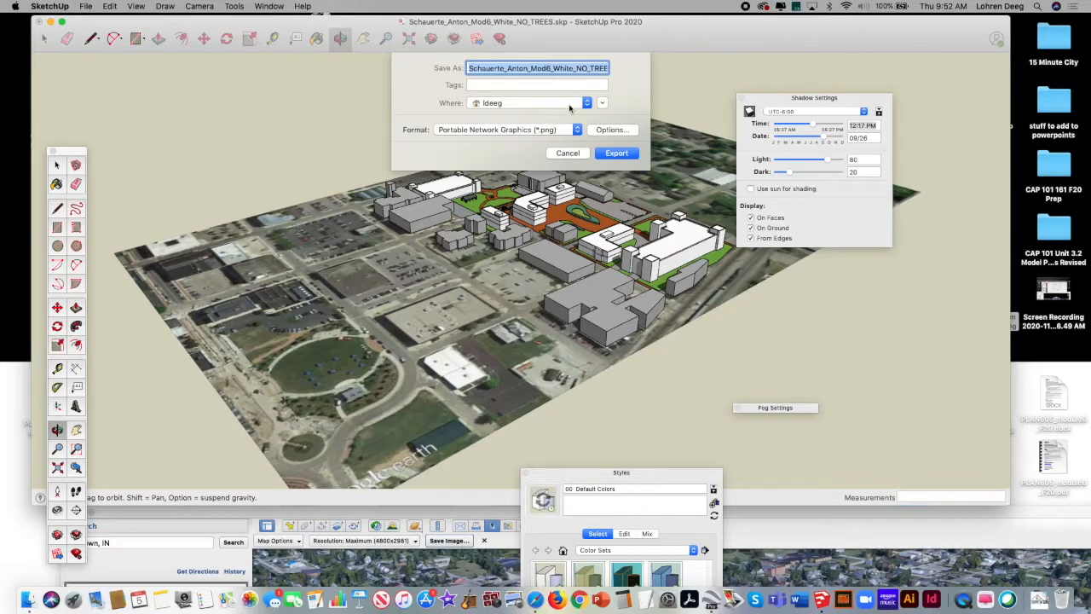
{"action": "left_click", "coordinate": [571, 103]}
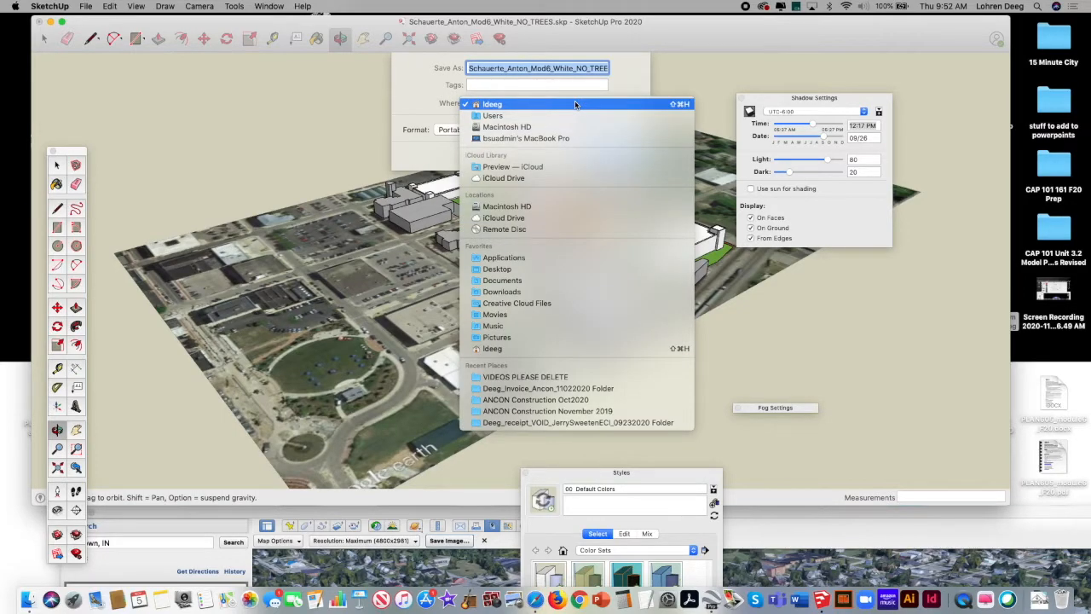
{"action": "left_click", "coordinate": [521, 269]}
{"action": "left_click", "coordinate": [610, 153]}
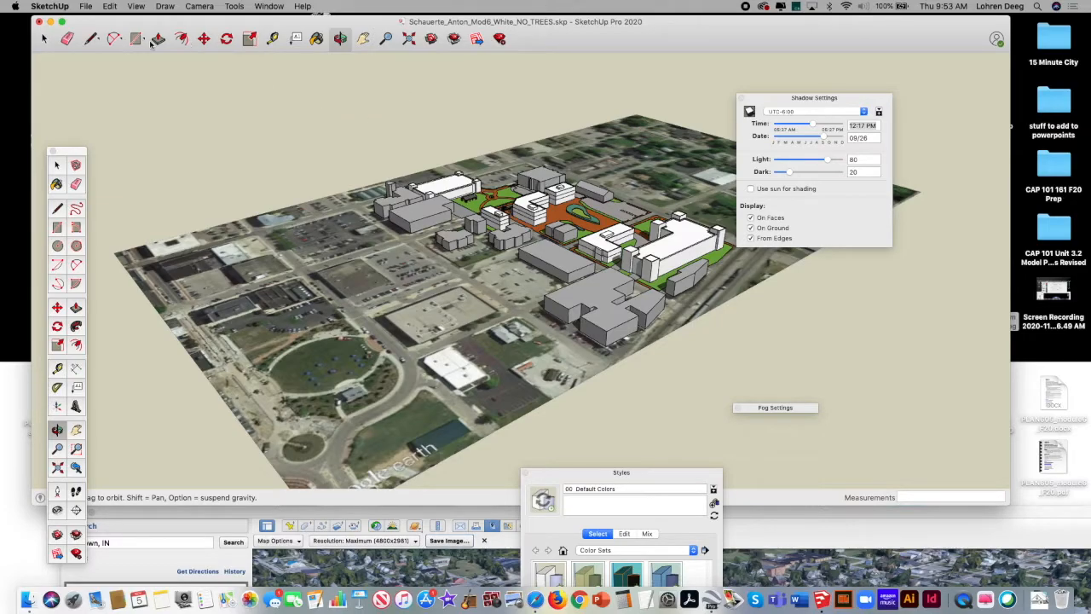
- Begin another 2D graphic export of the same view, keeping the PNG format
{"action": "left_click", "coordinate": [86, 6]}
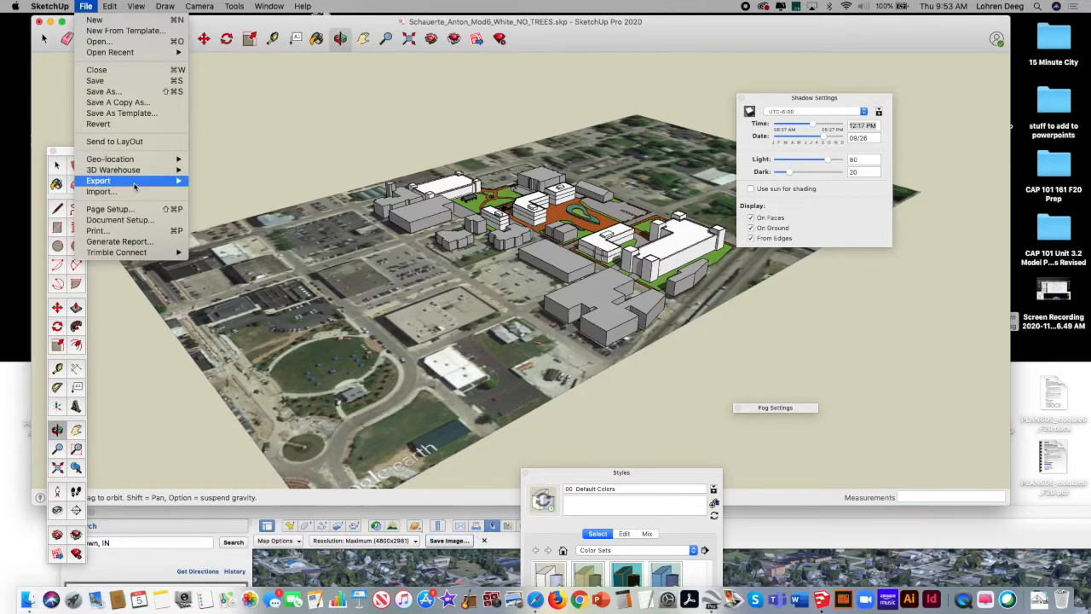
{"action": "mouse_move", "coordinate": [134, 181]}
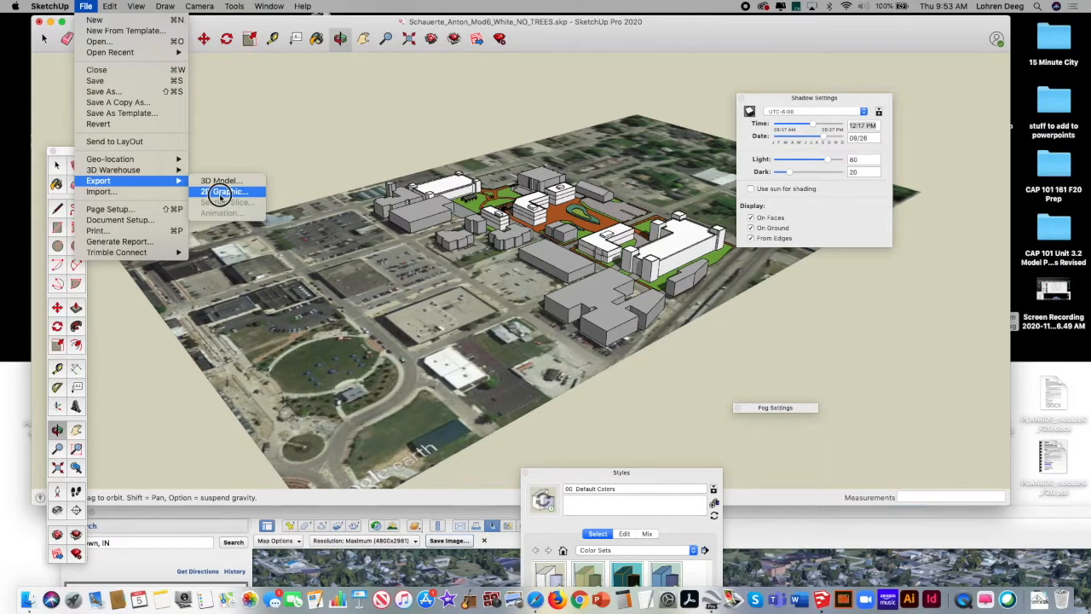
{"action": "left_click", "coordinate": [220, 194]}
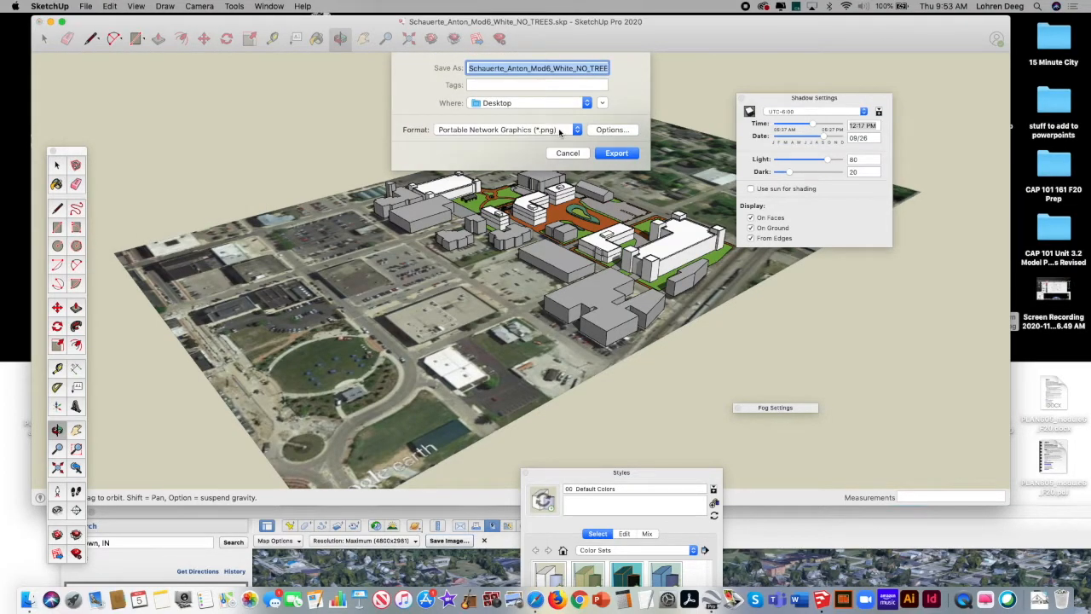
{"action": "left_click", "coordinate": [564, 133]}
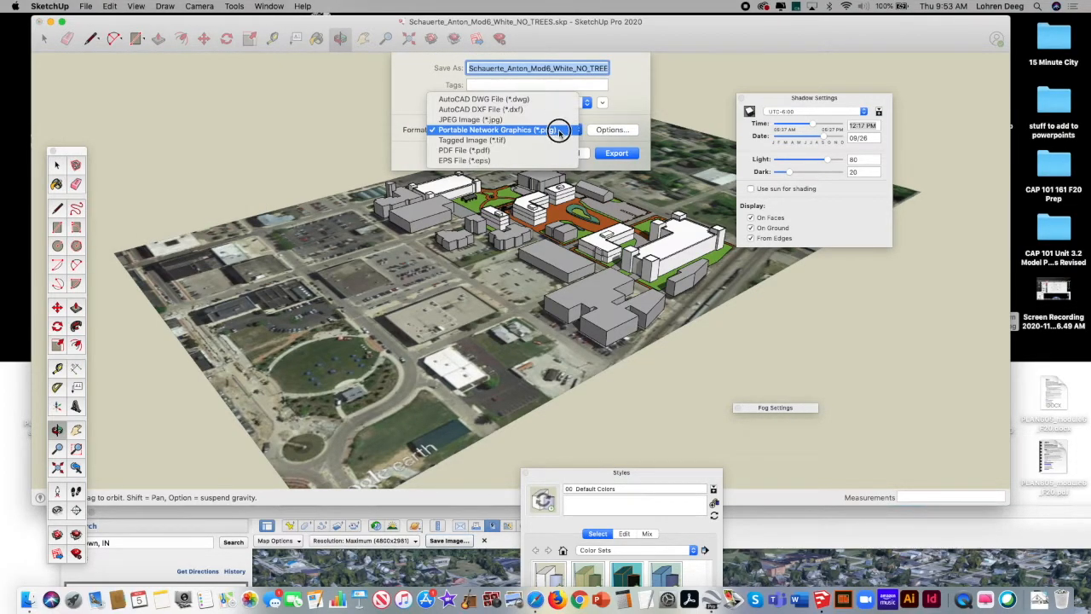
{"action": "left_click", "coordinate": [560, 131]}
- Reset the export size from the current view and set the image width to 7000 pixels
{"action": "left_click", "coordinate": [601, 130]}
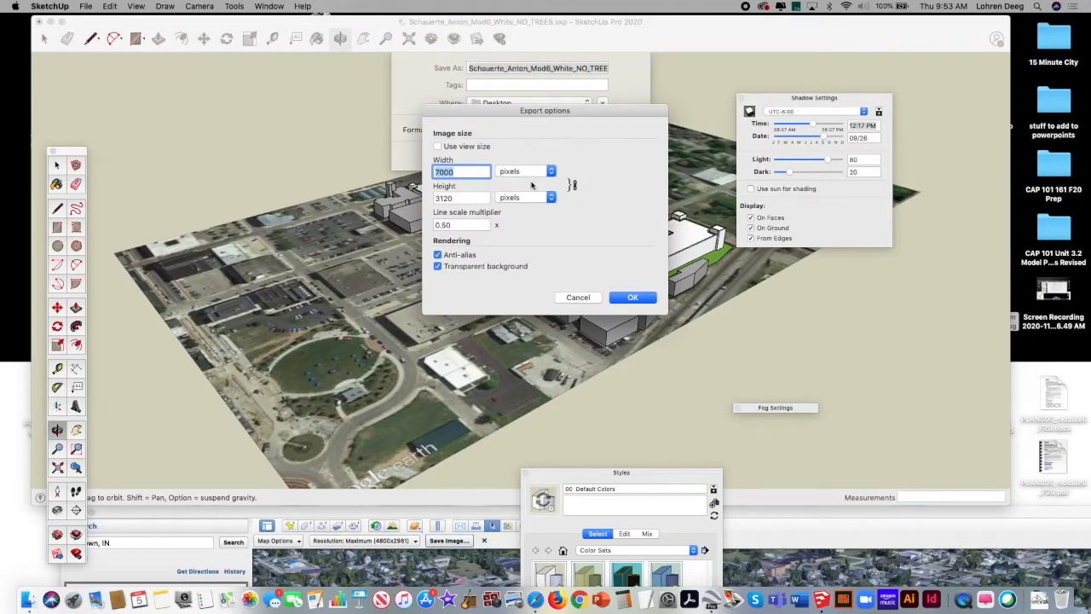
{"action": "left_click", "coordinate": [438, 147]}
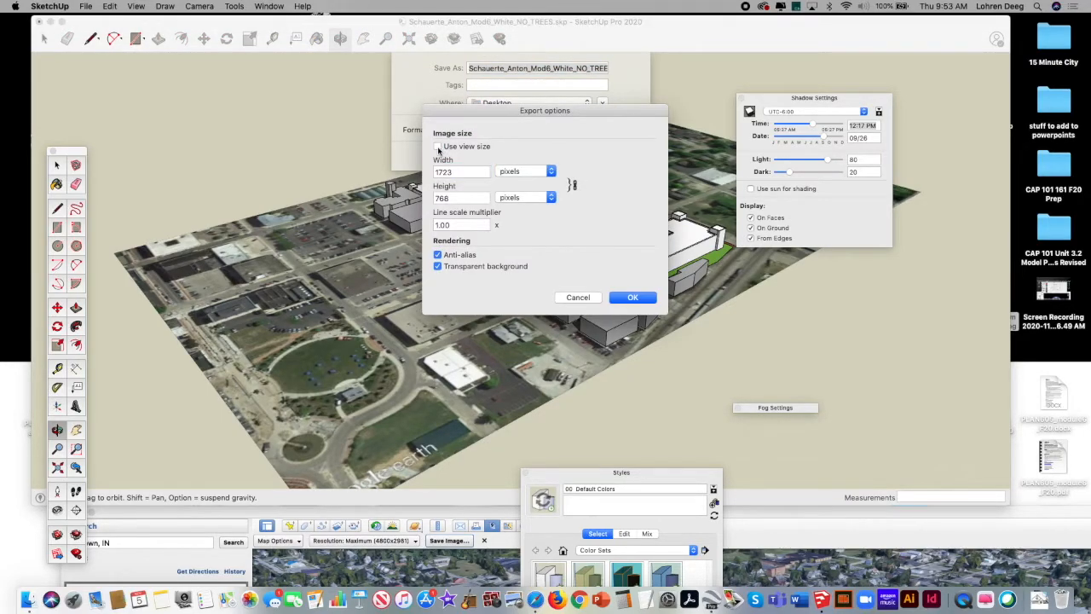
{"action": "left_click", "coordinate": [463, 173]}
{"action": "left_click_drag", "start_coordinate": [463, 173], "coordinate": [394, 168]}
{"action": "type", "text": "600"}
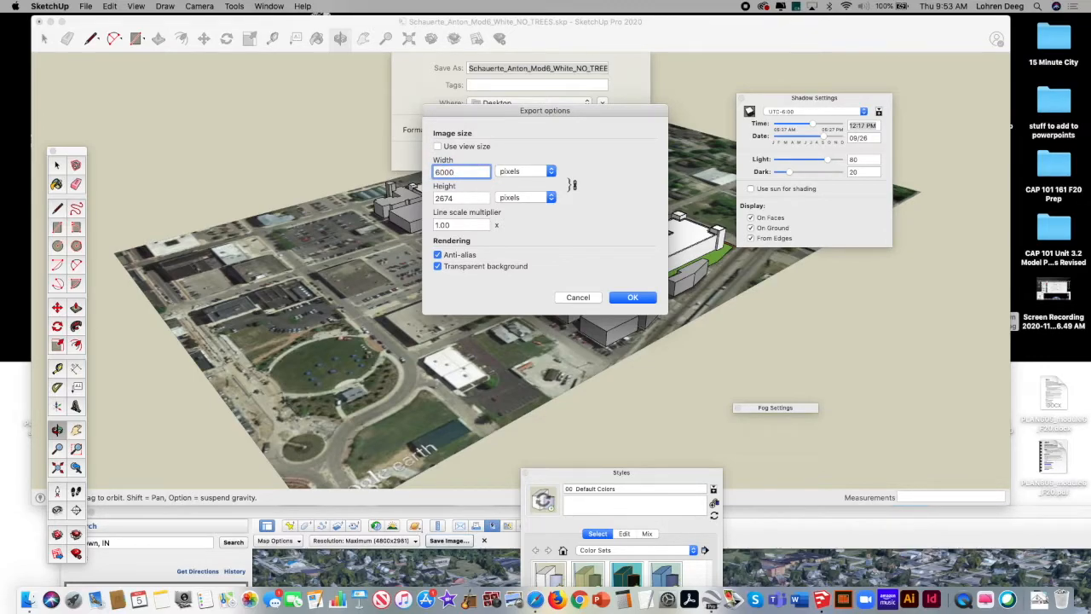
{"action": "type", "text": "0"}
{"action": "key", "text": "BackSpace"}
{"action": "key", "text": "BackSpace"}
{"action": "key", "text": "BackSpace"}
{"action": "key", "text": "BackSpace"}
{"action": "type", "text": "700"}
- Set the line scale multiplier to 0.5, keep the transparent background, and export the PNG to the Desktop
{"action": "double_click", "coordinate": [451, 222]}
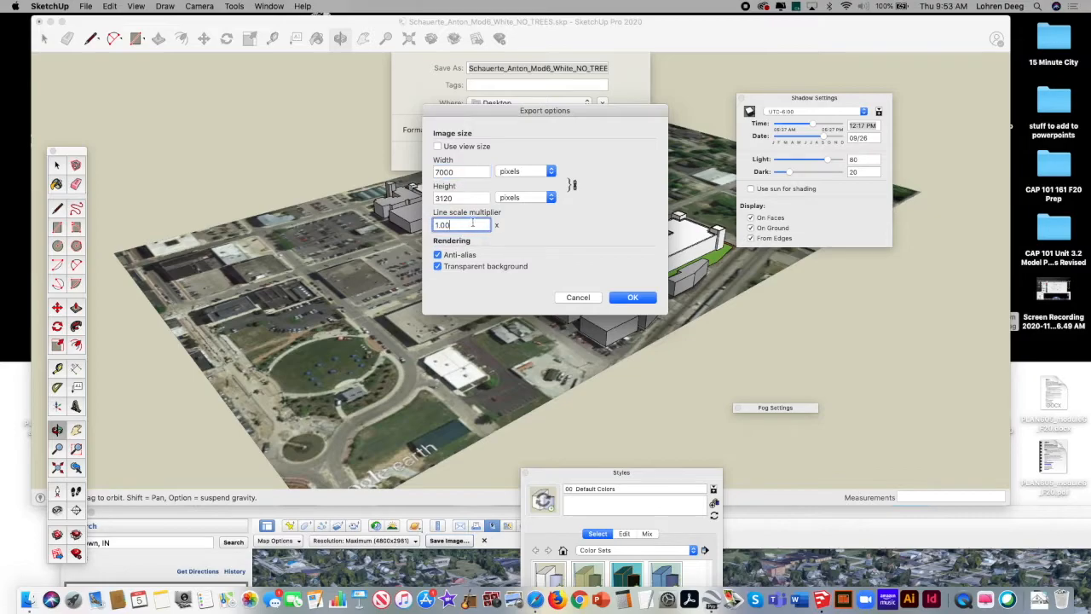
{"action": "type", "text": ".5"}
{"action": "left_click", "coordinate": [632, 298]}
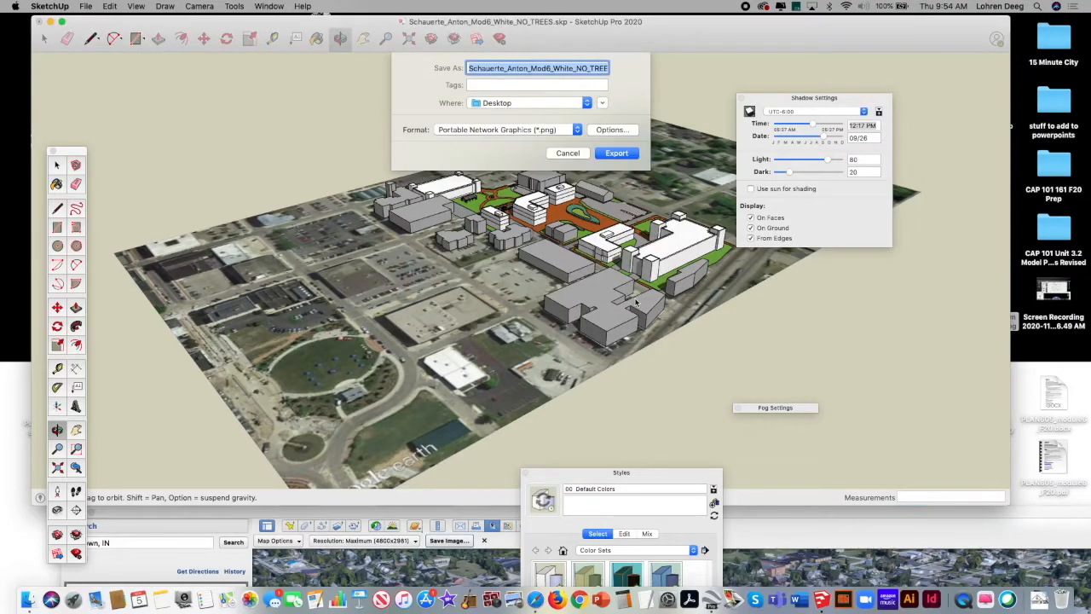
{"action": "left_click", "coordinate": [616, 154]}
{"action": "left_click", "coordinate": [614, 152]}
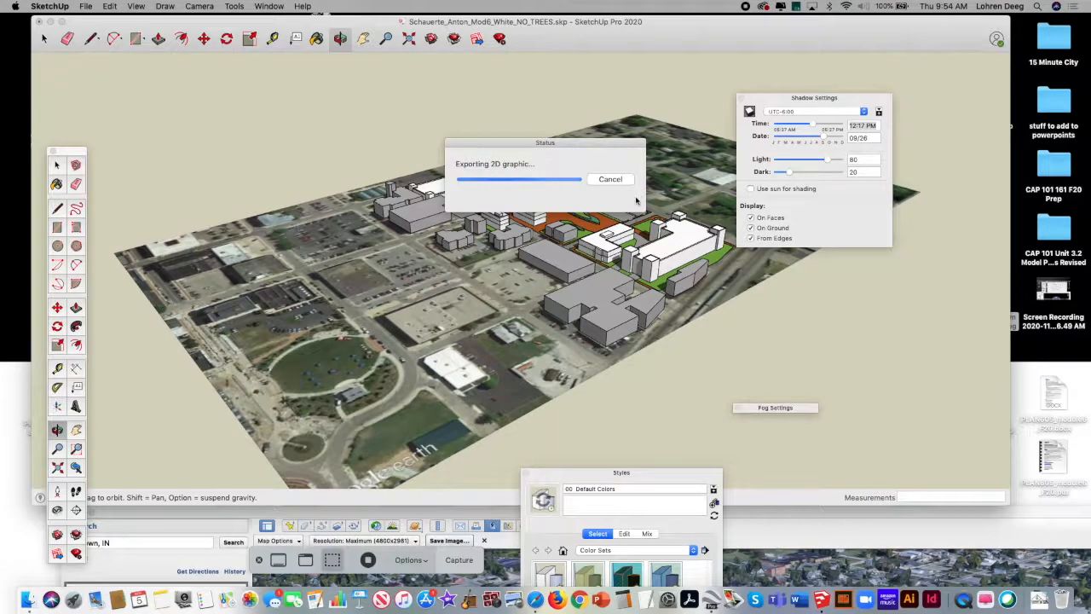
- Switch to Photoshop and open muncie_downtown_aerial_persp_Nov5_F20.jpg from the Desktop
{"action": "key", "text": "super+shift+5"}
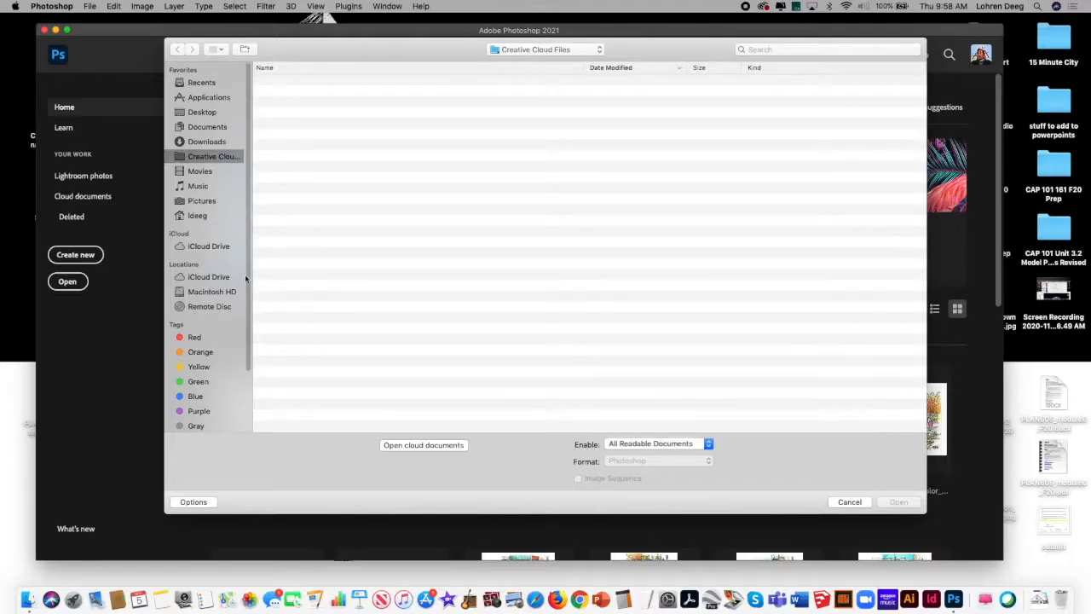
{"action": "left_click", "coordinate": [202, 112]}
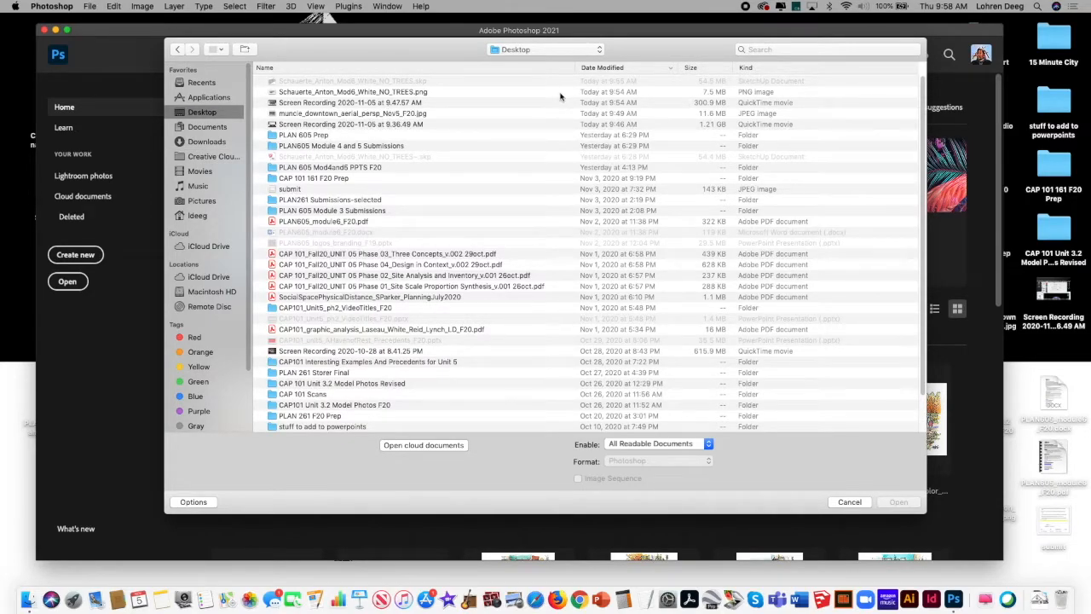
{"action": "left_click", "coordinate": [398, 115]}
{"action": "left_click", "coordinate": [898, 501]}
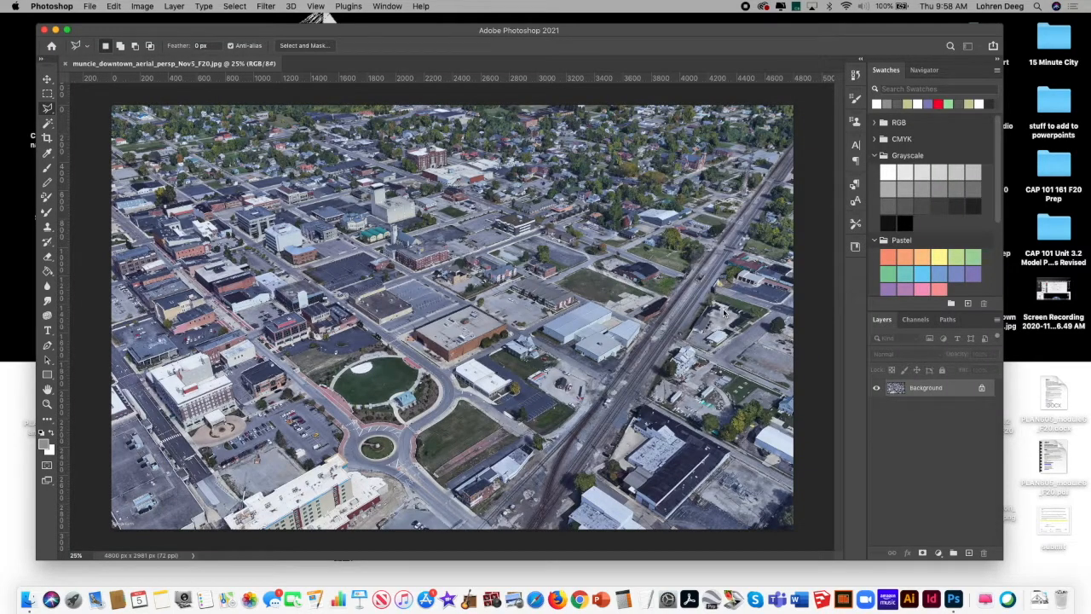
- Convert the locked aerial background into a regular layer with the default name and duplicate it within the same document
{"action": "double_click", "coordinate": [944, 388]}
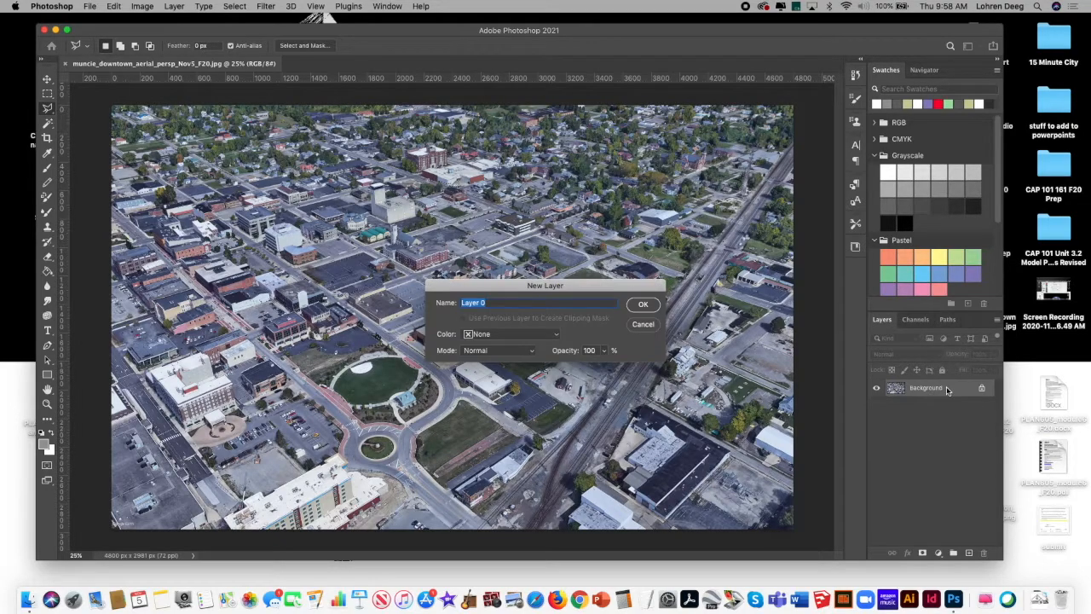
{"action": "left_click", "coordinate": [643, 306]}
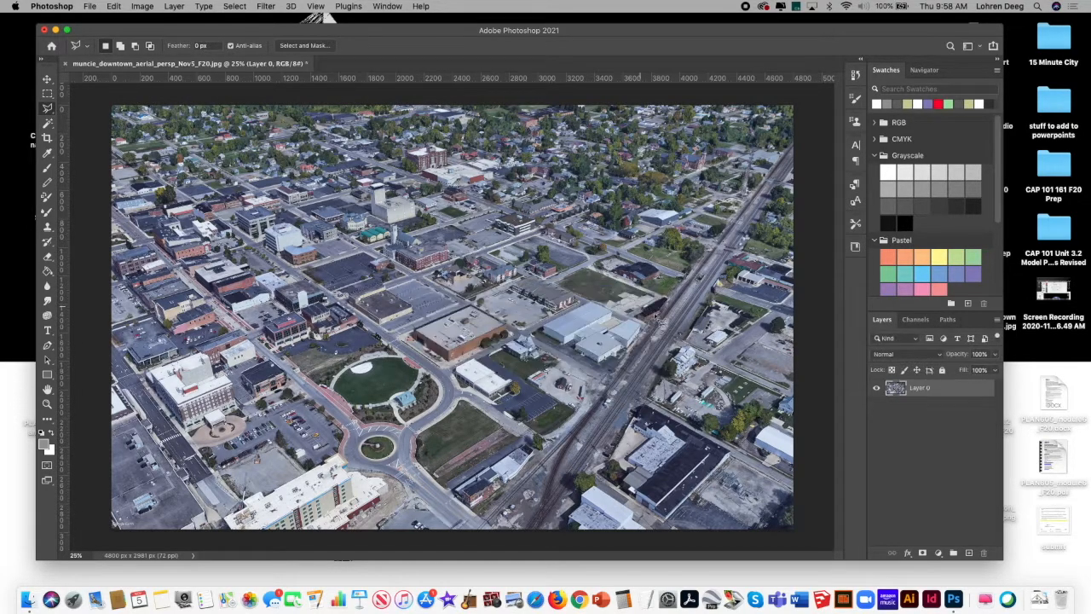
{"action": "left_click", "coordinate": [960, 389]}
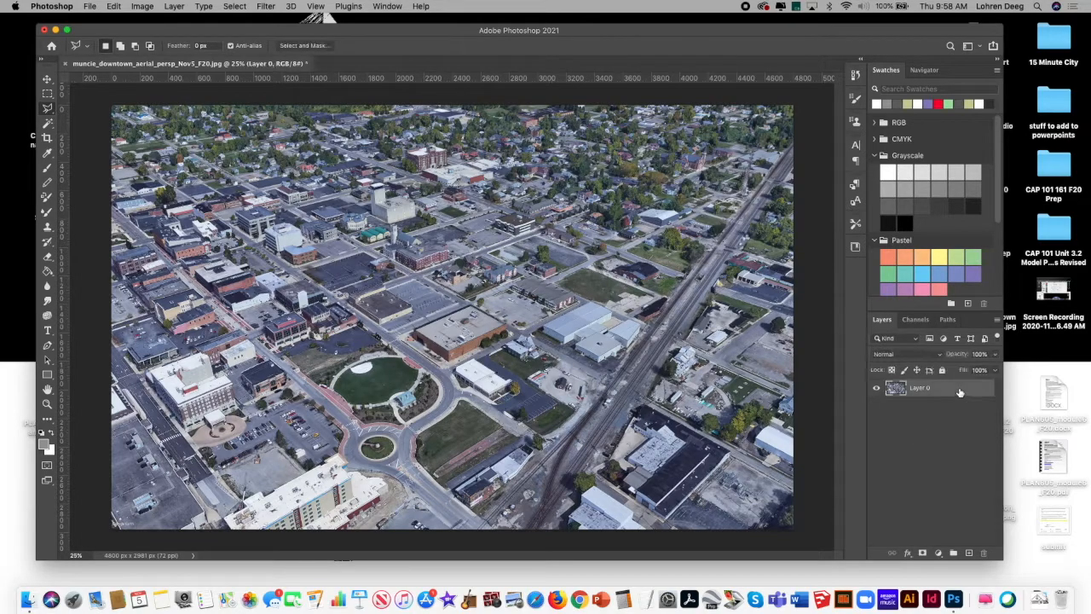
{"action": "left_click", "coordinate": [997, 321]}
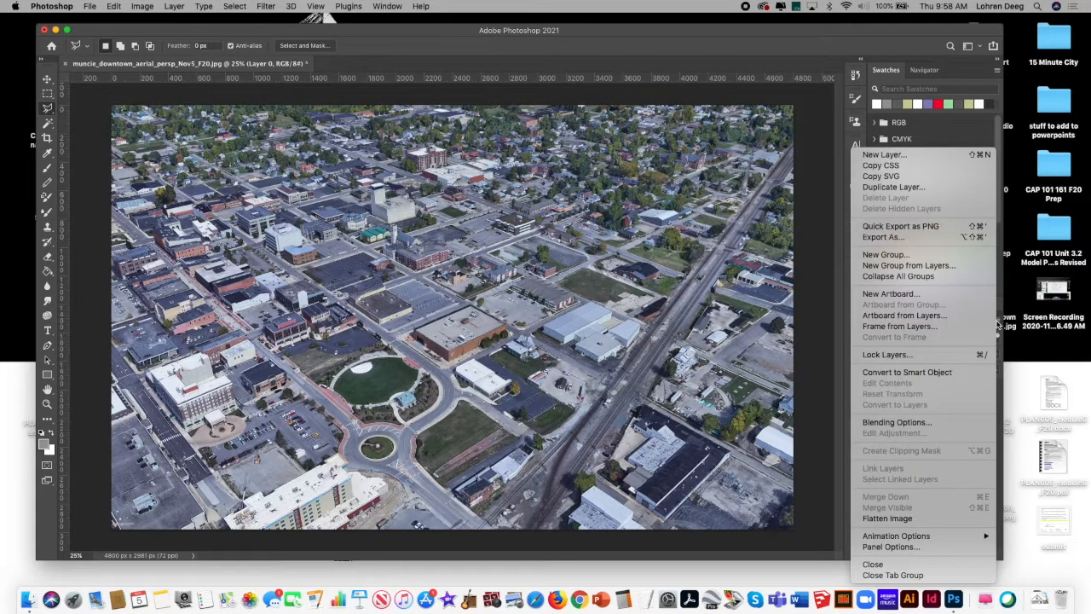
{"action": "left_click", "coordinate": [935, 189]}
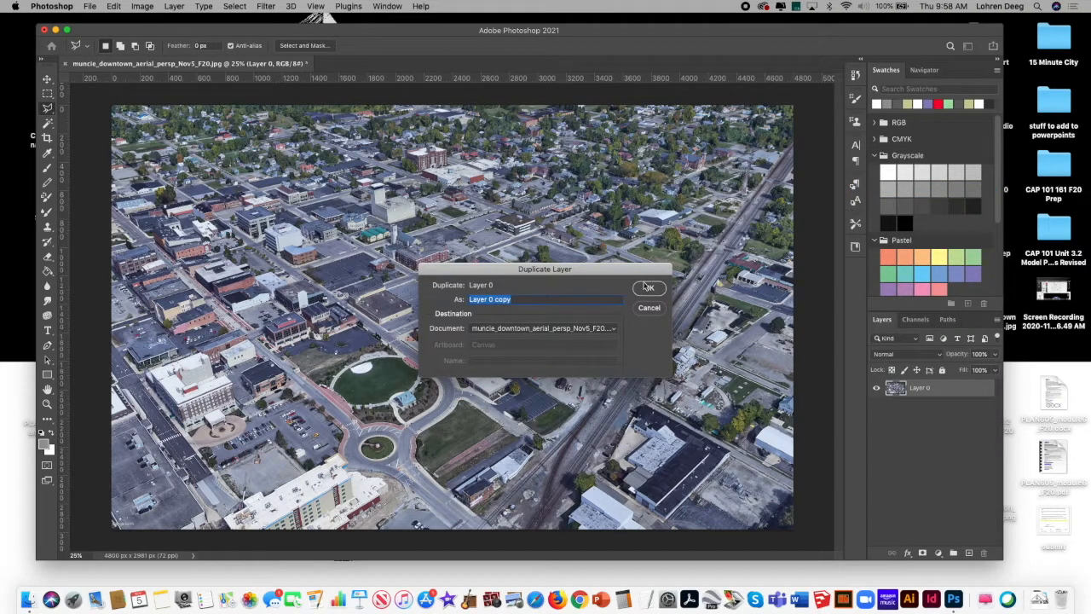
{"action": "left_click", "coordinate": [647, 287]}
- Rename the duplicated aerial layer as Base Layer
{"action": "left_click", "coordinate": [931, 388]}
{"action": "double_click", "coordinate": [931, 389]}
{"action": "type", "text": "Bac"}
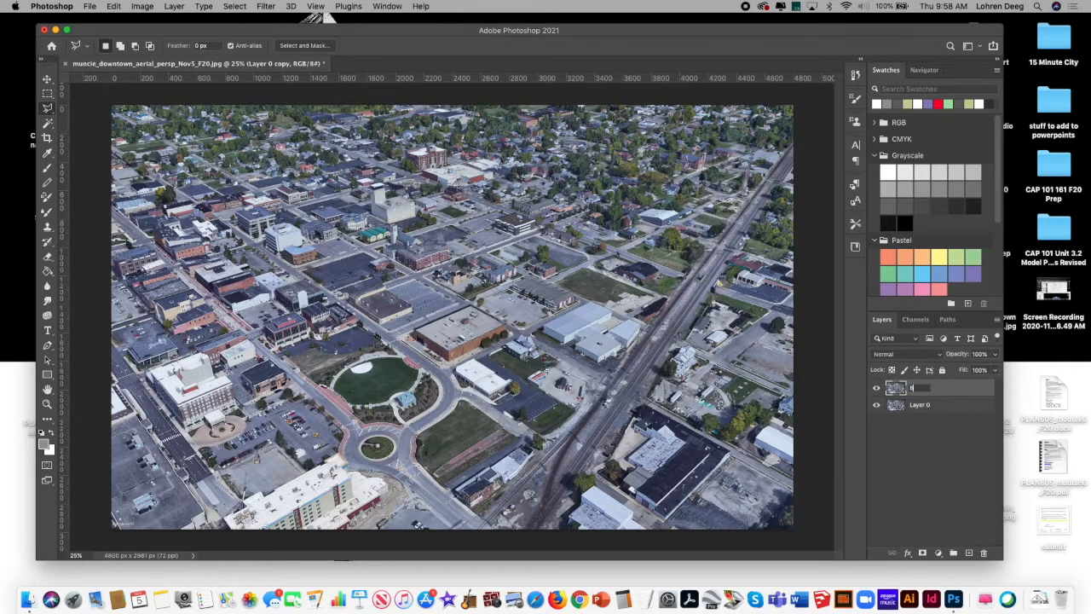
{"action": "type", "text": "e Layer"}
{"action": "key", "text": "Return"}
- Rename the original aerial layer, Layer 0, as Mask Layer
{"action": "left_click", "coordinate": [945, 407]}
{"action": "double_click", "coordinate": [945, 408]}
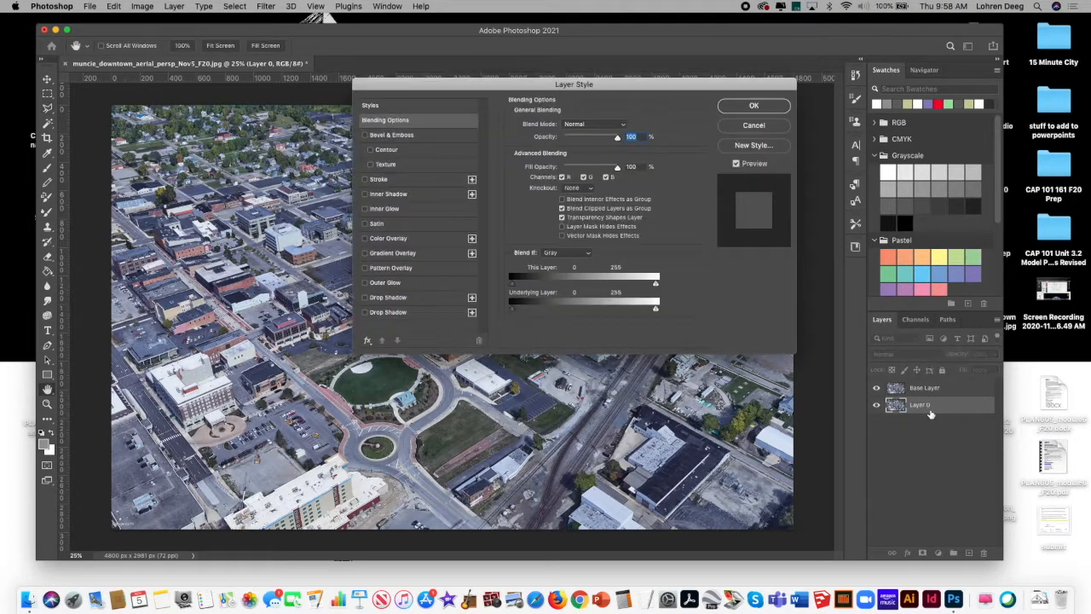
{"action": "left_click", "coordinate": [752, 129]}
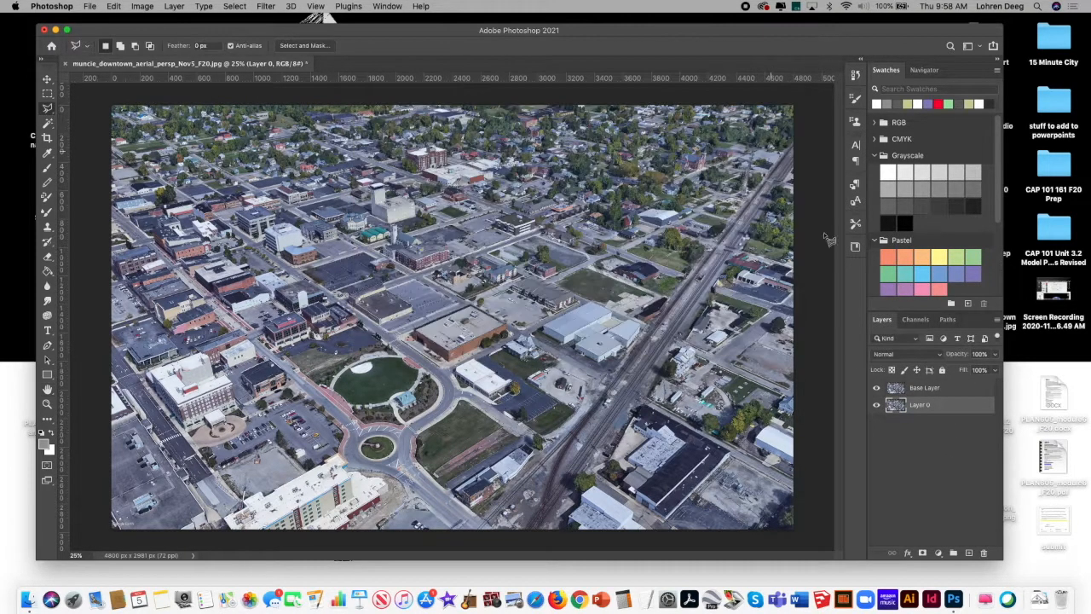
{"action": "double_click", "coordinate": [920, 406]}
{"action": "type", "text": "Mask Layer"}
{"action": "key", "text": "Return"}
- Create a new empty layer named Ghost directly above Mask Layer
{"action": "left_click", "coordinate": [948, 391]}
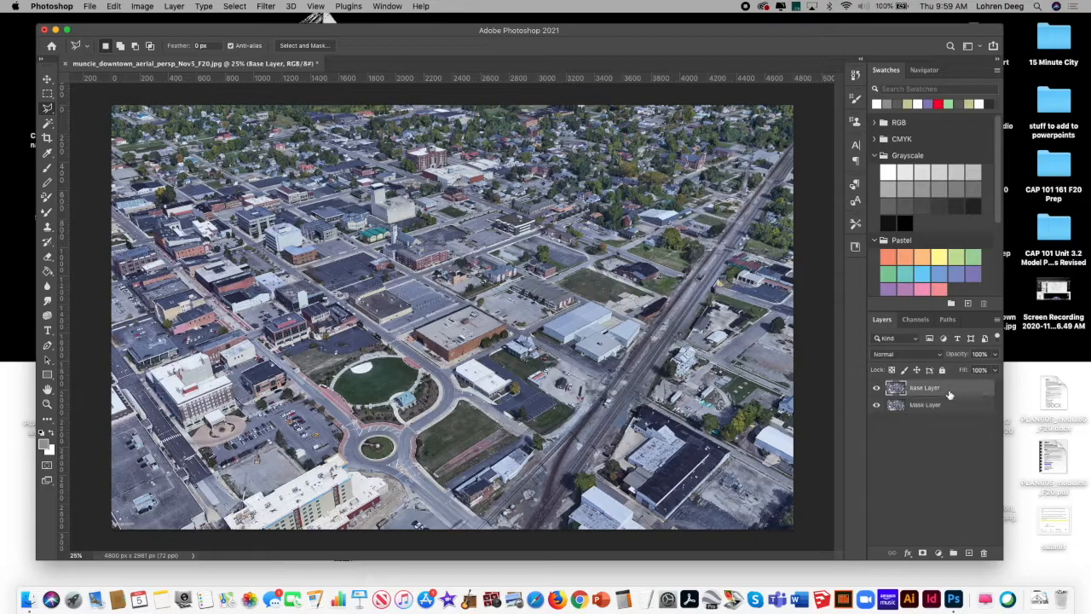
{"action": "left_click", "coordinate": [945, 409]}
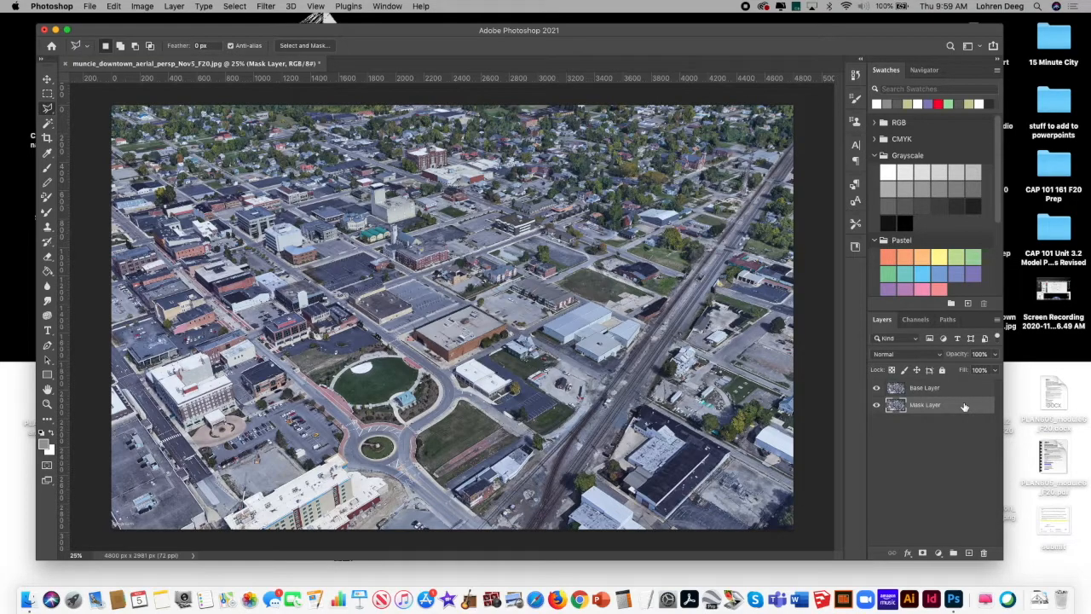
{"action": "left_click", "coordinate": [996, 322]}
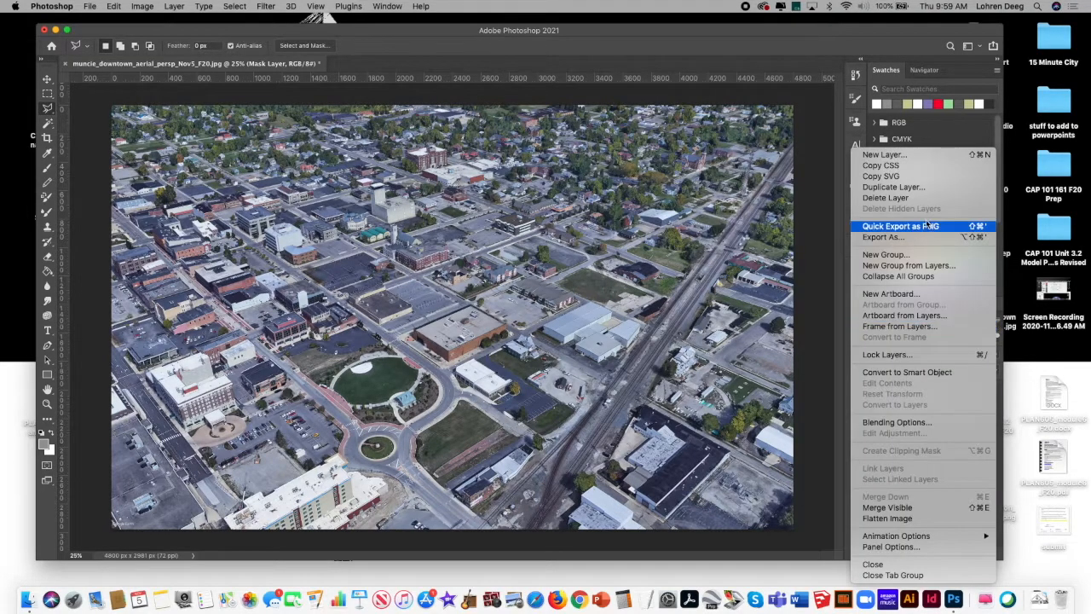
{"action": "left_click", "coordinate": [933, 154]}
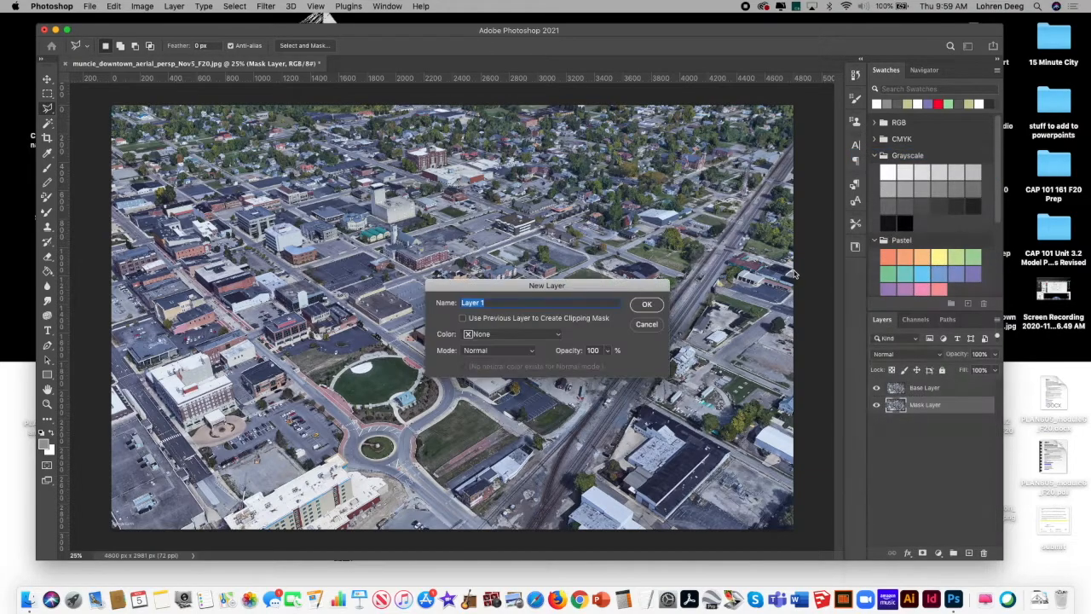
{"action": "type", "text": "G"}
{"action": "left_click", "coordinate": [646, 304]}
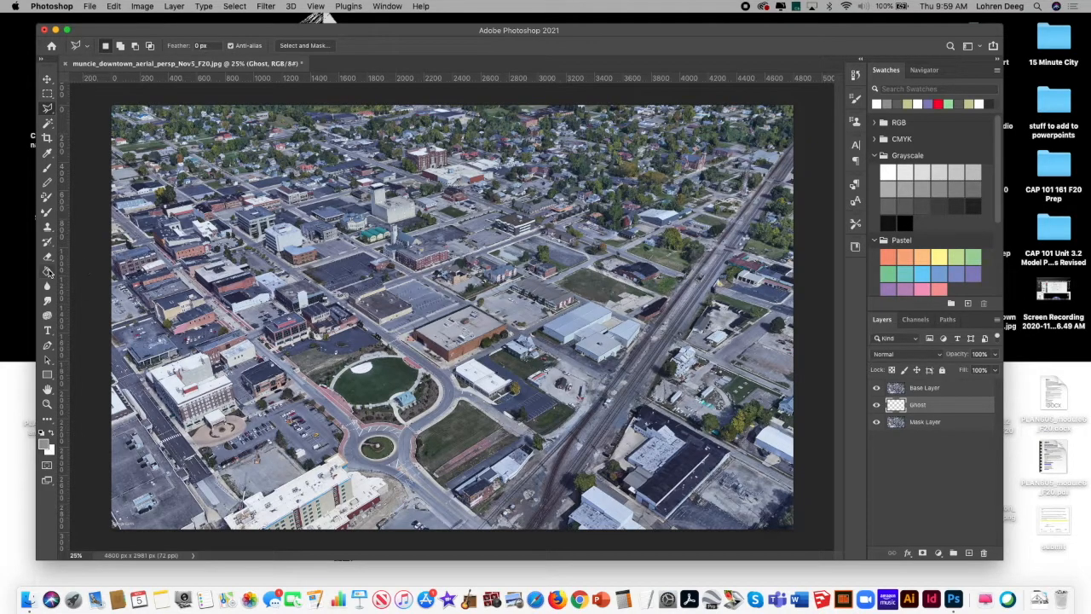
- Set the foreground color to white and fill the Ghost layer with it using the Paint Bucket
{"action": "left_click", "coordinate": [48, 271]}
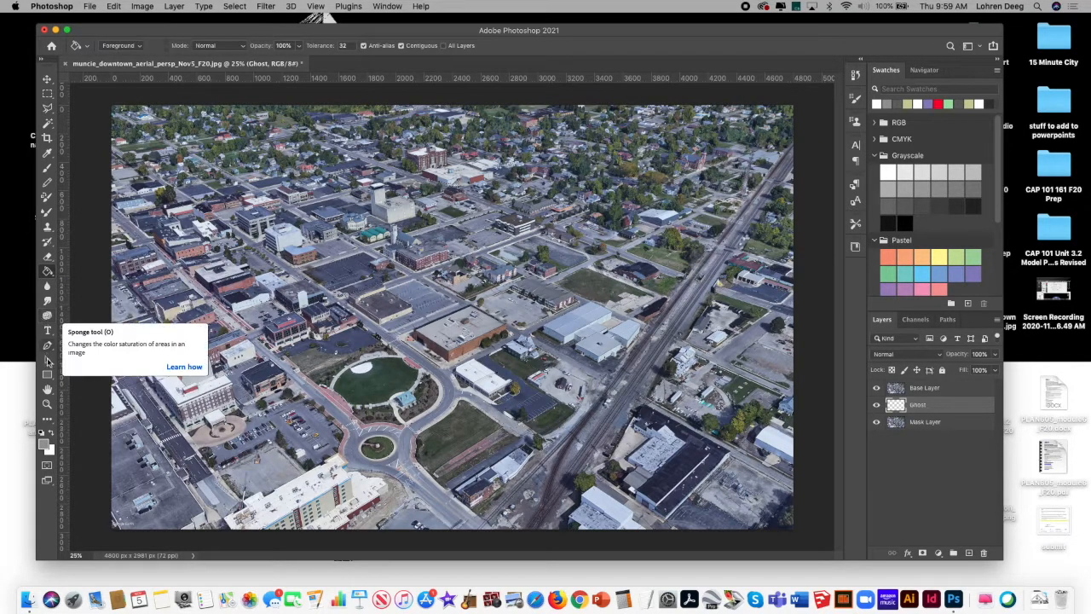
{"action": "left_click", "coordinate": [43, 444]}
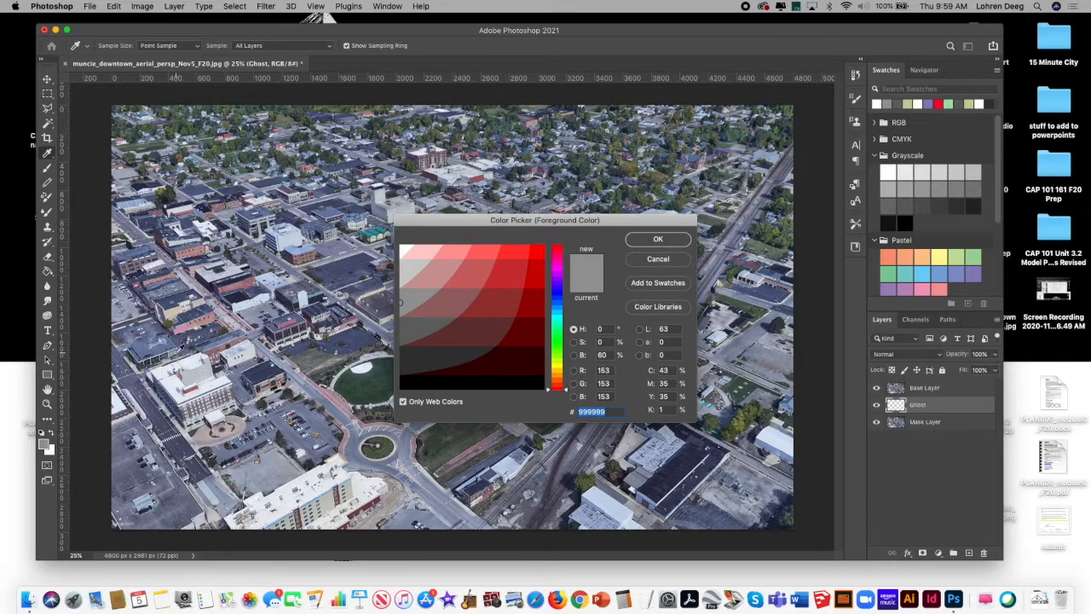
{"action": "left_click", "coordinate": [402, 247]}
{"action": "left_click", "coordinate": [657, 240]}
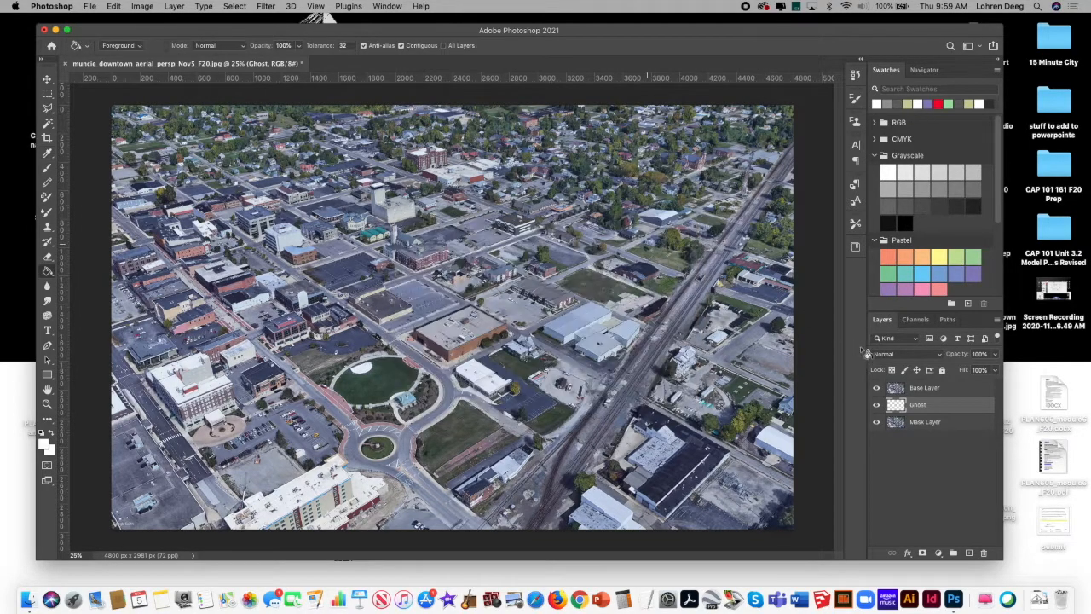
{"action": "left_click", "coordinate": [482, 255]}
- Move Base Layer beneath Mask Layer so the stacking order is Ghost, Mask Layer, Base Layer
{"action": "left_click", "coordinate": [932, 390]}
{"action": "left_click", "coordinate": [940, 406]}
{"action": "left_click", "coordinate": [957, 389]}
{"action": "left_click", "coordinate": [954, 388]}
{"action": "left_click_drag", "start_coordinate": [954, 389], "coordinate": [944, 459]}
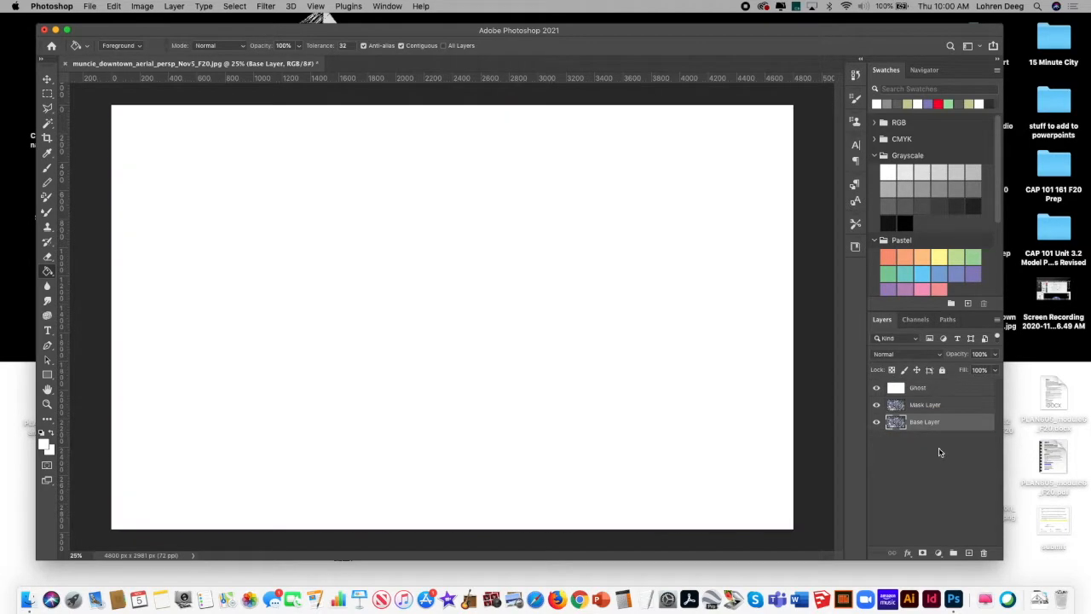
{"action": "left_click", "coordinate": [940, 391]}
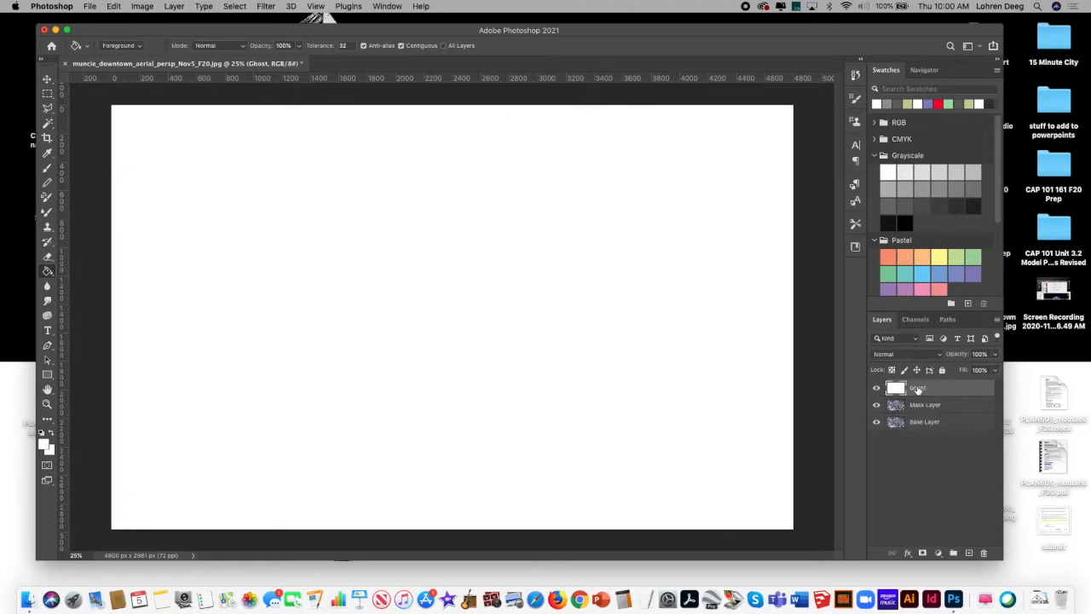
{"action": "left_click", "coordinate": [945, 408]}
{"action": "left_click", "coordinate": [948, 421]}
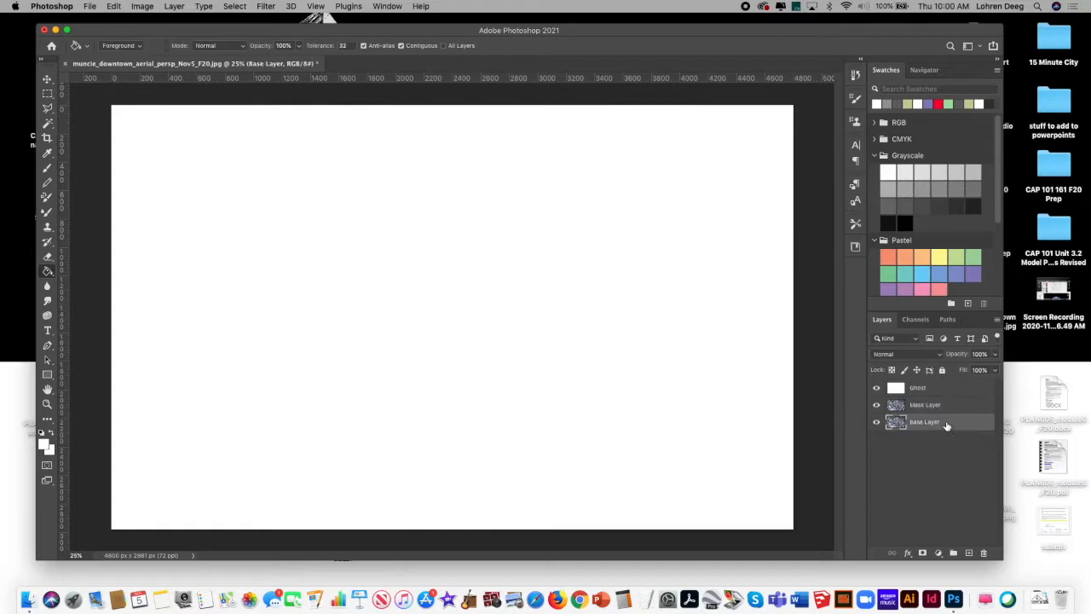
{"action": "left_click", "coordinate": [954, 407]}
- Set the Ghost layer's opacity to 35% so the white fill veils the aerial image
{"action": "left_click", "coordinate": [951, 391]}
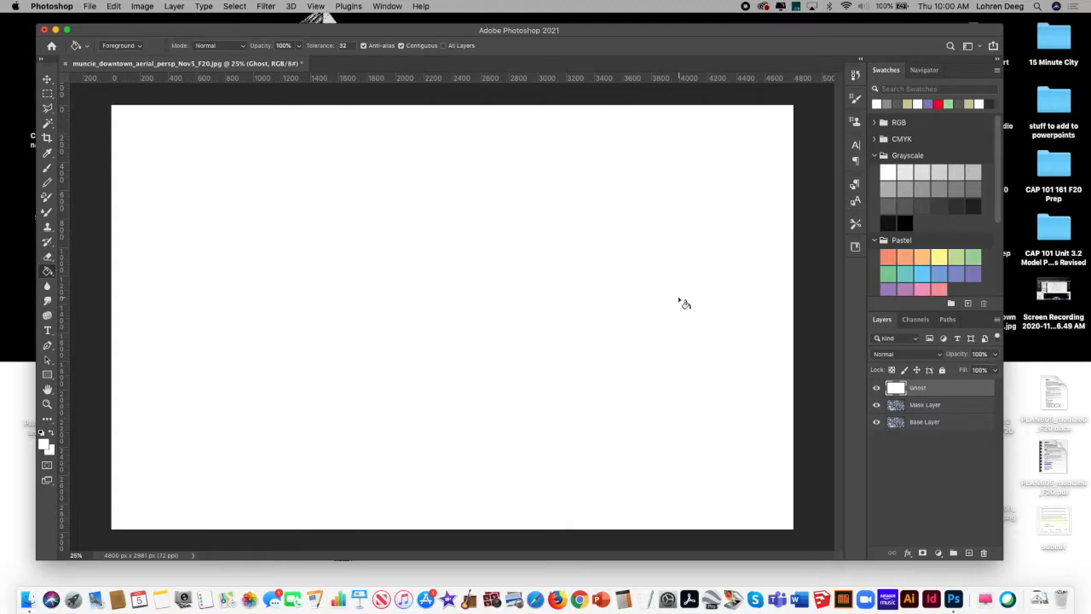
{"action": "left_click", "coordinate": [994, 369]}
{"action": "left_click_drag", "start_coordinate": [994, 369], "coordinate": [961, 380]}
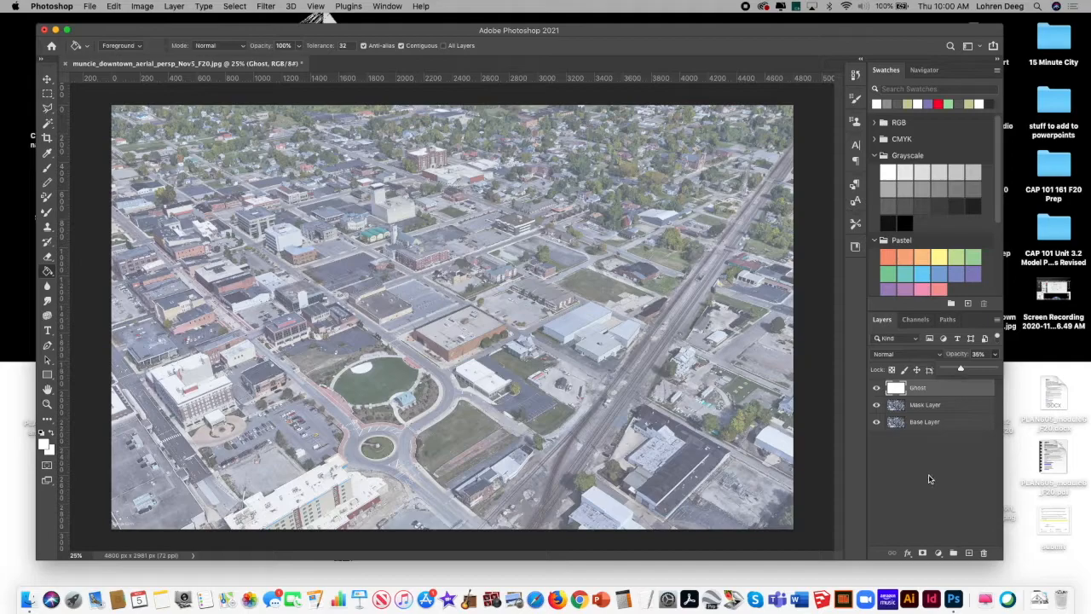
{"action": "left_click", "coordinate": [933, 476]}
- Merge the Ghost layer with Mask Layer into one layer
{"action": "left_click", "coordinate": [968, 391]}
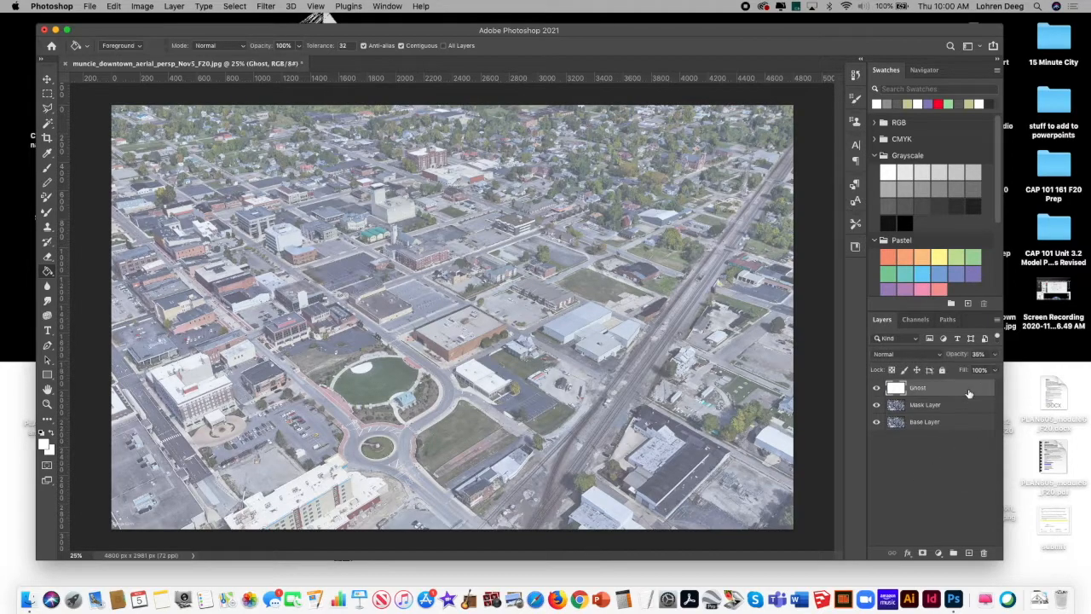
{"action": "left_click", "coordinate": [967, 405], "text": "shift"}
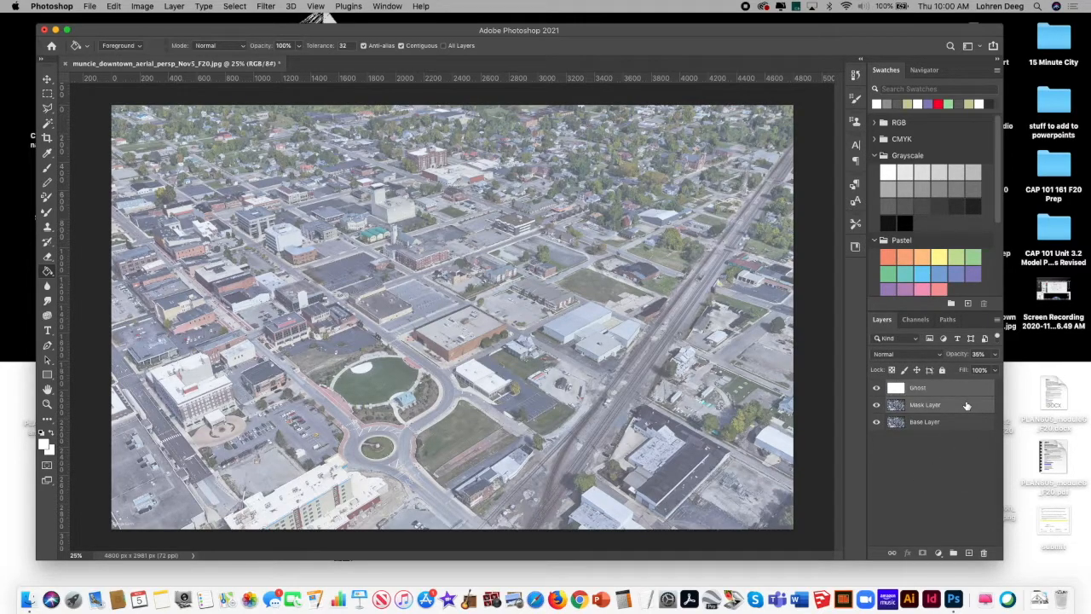
{"action": "right_click", "coordinate": [968, 405]}
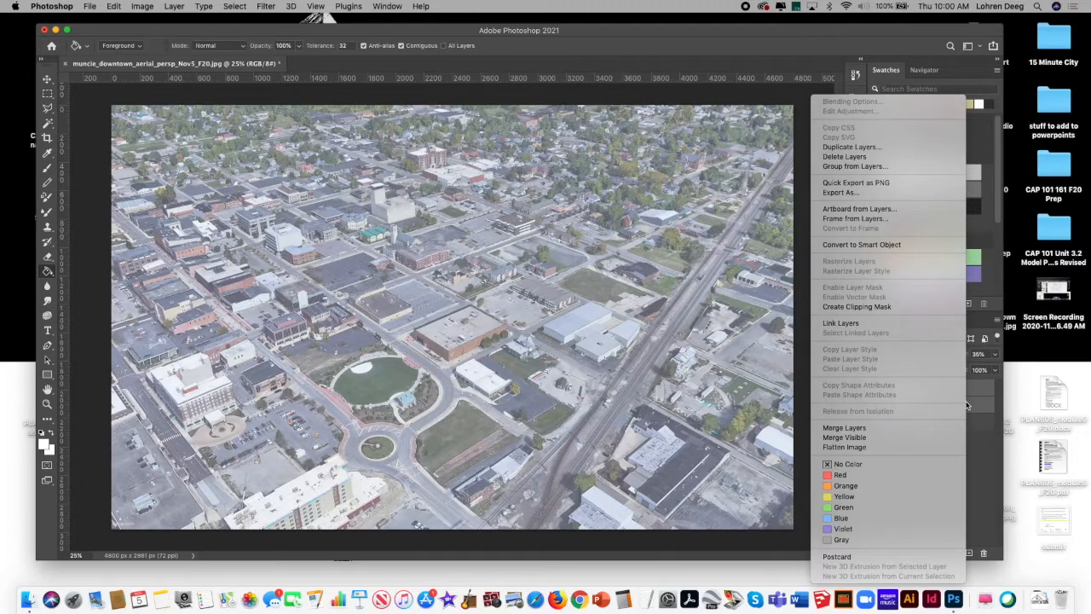
{"action": "left_click", "coordinate": [909, 427]}
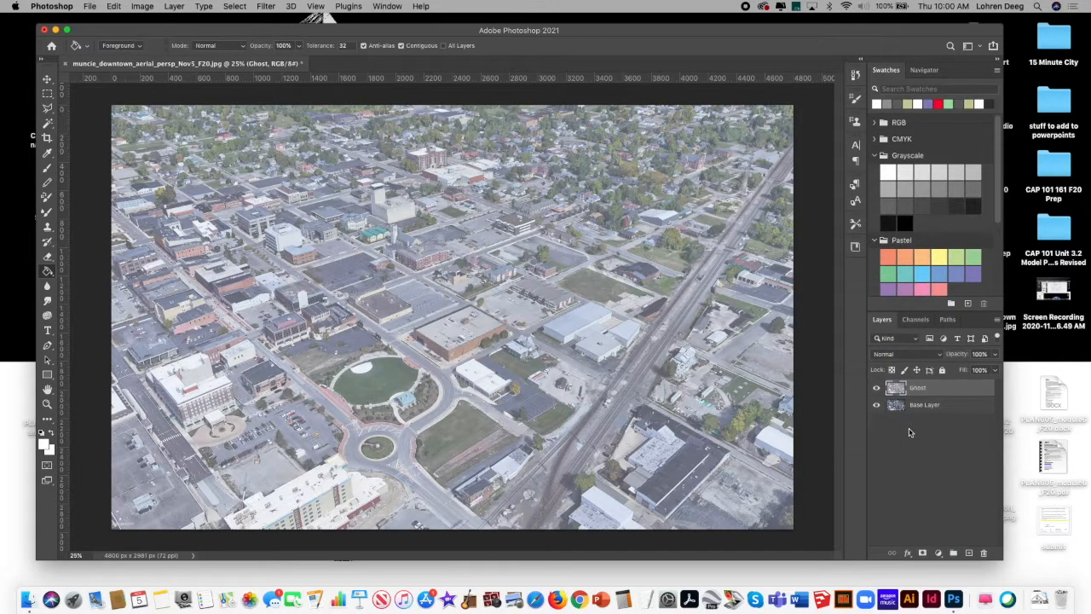
- Rename the merged layer as Mask Layer with Ghost and clear the layer selection
{"action": "double_click", "coordinate": [920, 389]}
{"action": "type", "text": "Mask Layer With Ghost"}
{"action": "left_click", "coordinate": [942, 470]}
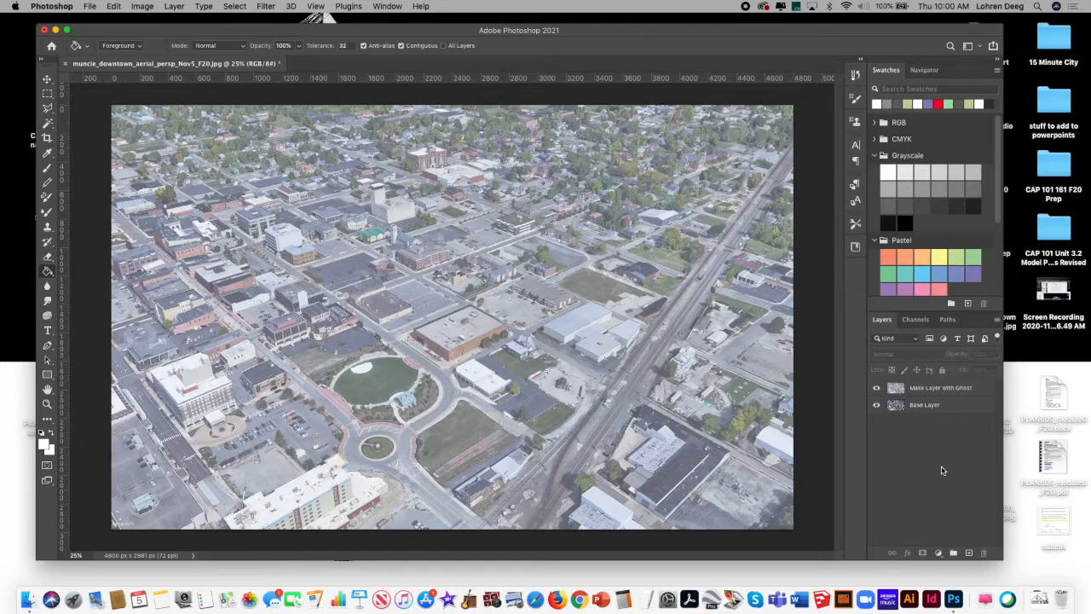
- Open the exported SketchUp model image, the Mod6 White NO_TREES PNG, from the Desktop
{"action": "key", "text": "super+shift+5"}
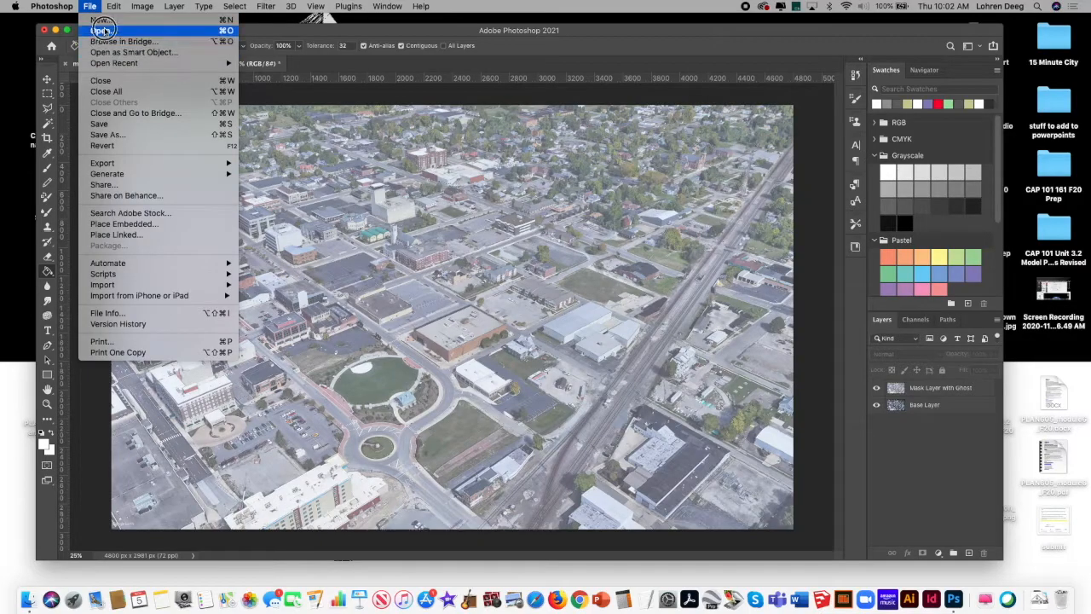
{"action": "key", "text": "Escape"}
{"action": "key", "text": "super+o"}
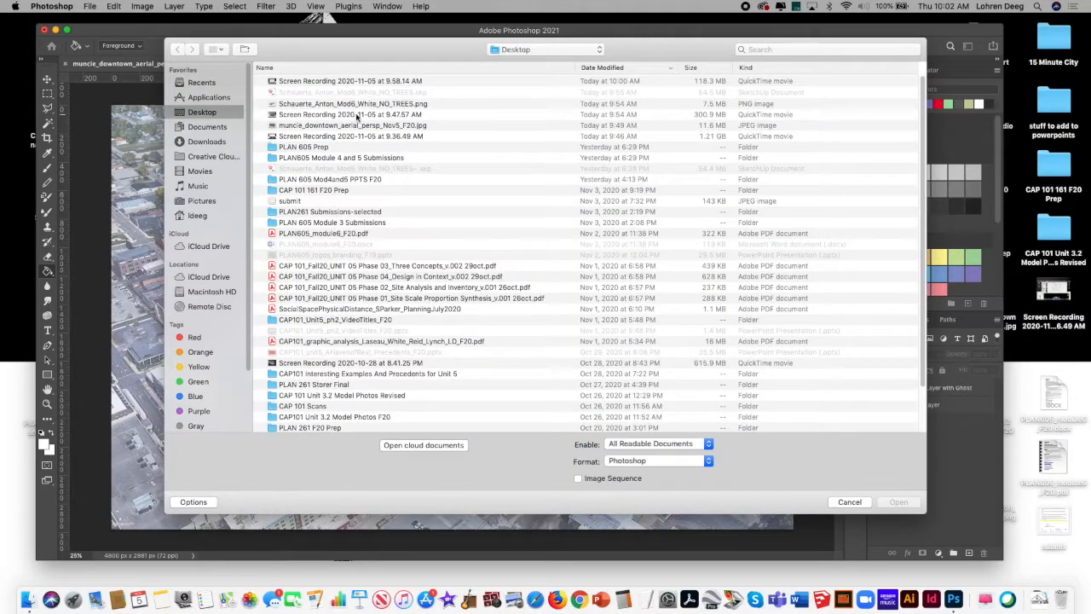
{"action": "left_click", "coordinate": [370, 104]}
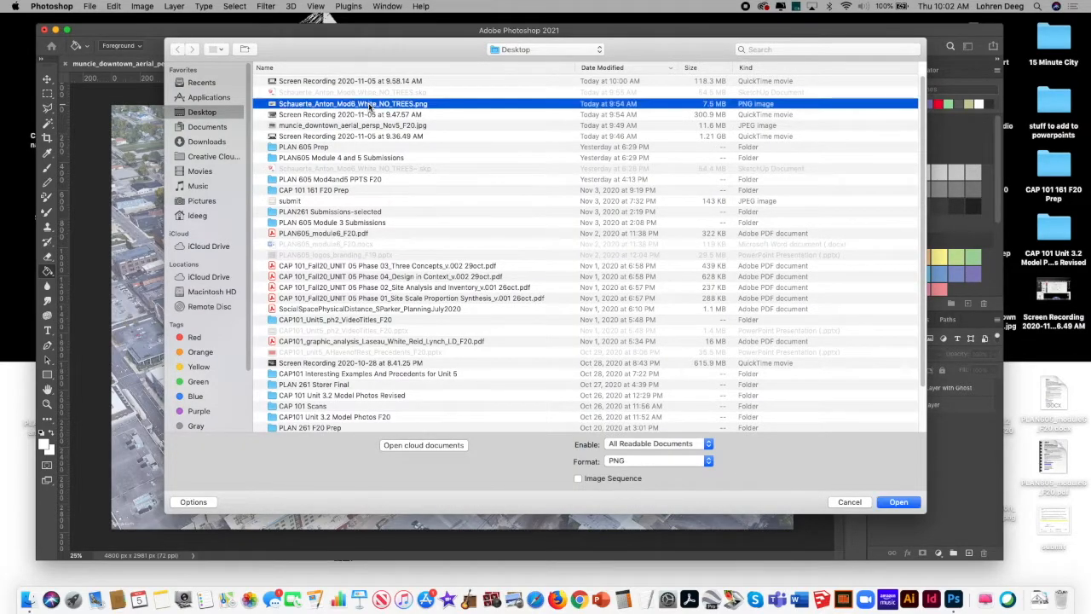
{"action": "left_click", "coordinate": [897, 502]}
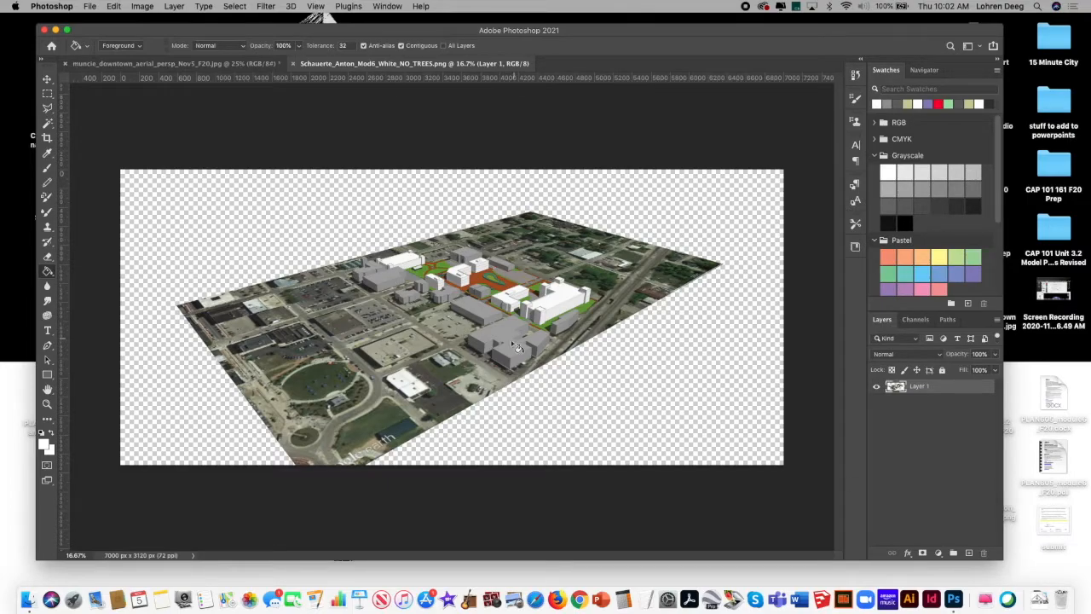
- Examine the proposed buildings in the SketchUp model image up close and return to the downtown aerial document
{"action": "left_click", "coordinate": [47, 404]}
{"action": "left_click", "coordinate": [533, 283]}
{"action": "left_click_drag", "start_coordinate": [534, 283], "coordinate": [530, 286]}
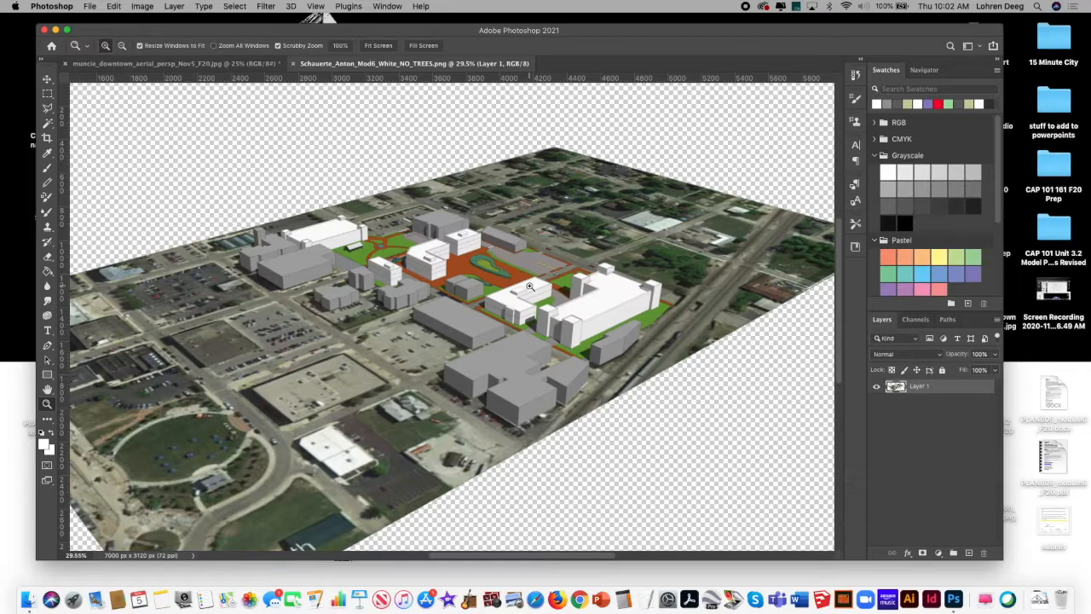
{"action": "left_click", "coordinate": [47, 79]}
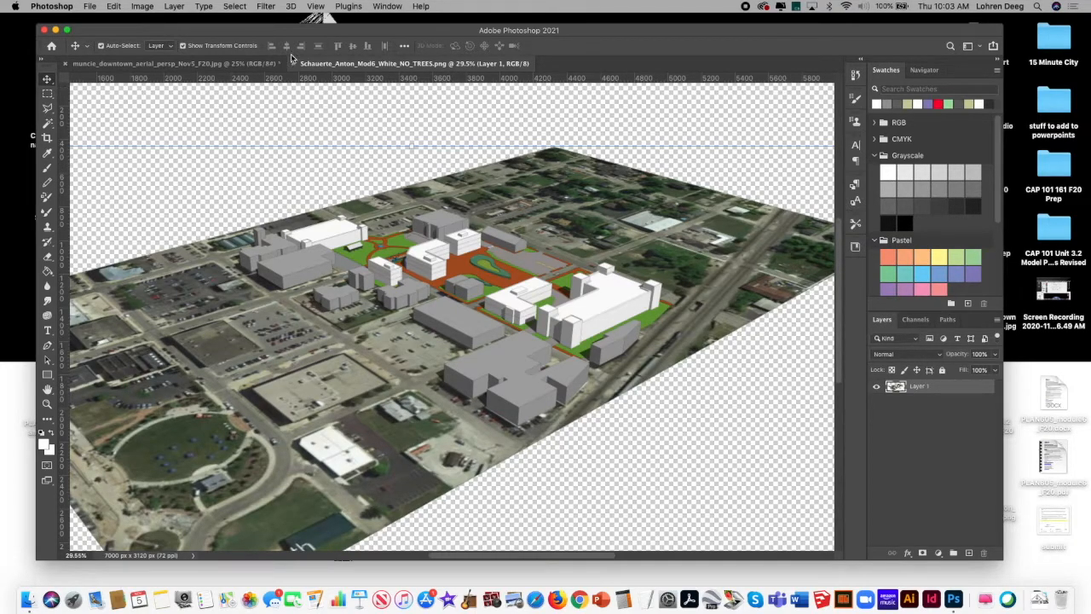
{"action": "left_click", "coordinate": [234, 61]}
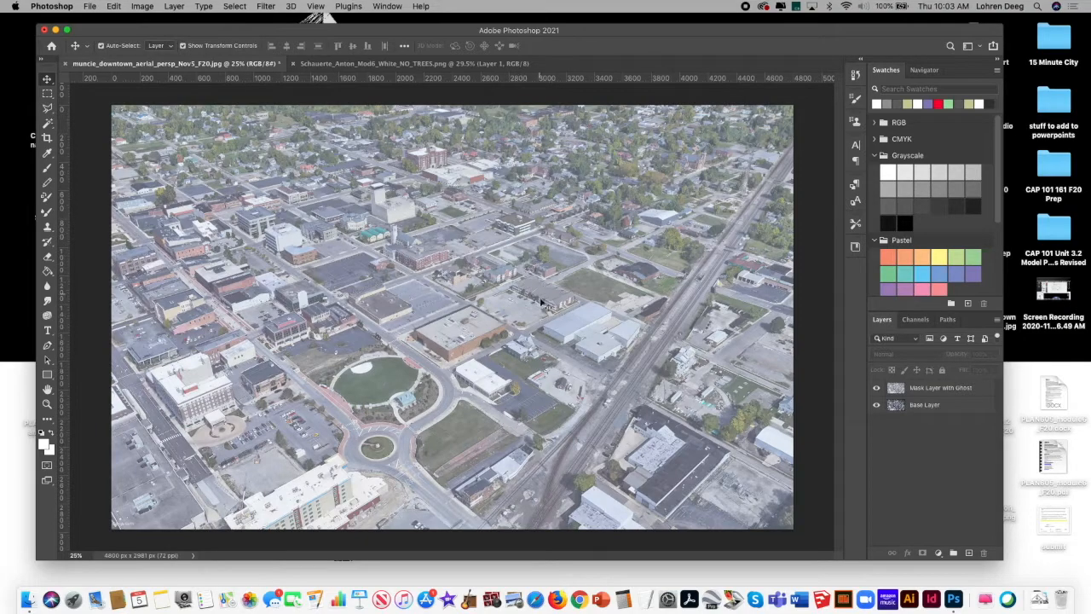
- Cut the polygonal project site, bounded by the streets and the railroad, out of Mask Layer with Ghost and clear the selection
{"action": "left_click", "coordinate": [973, 389]}
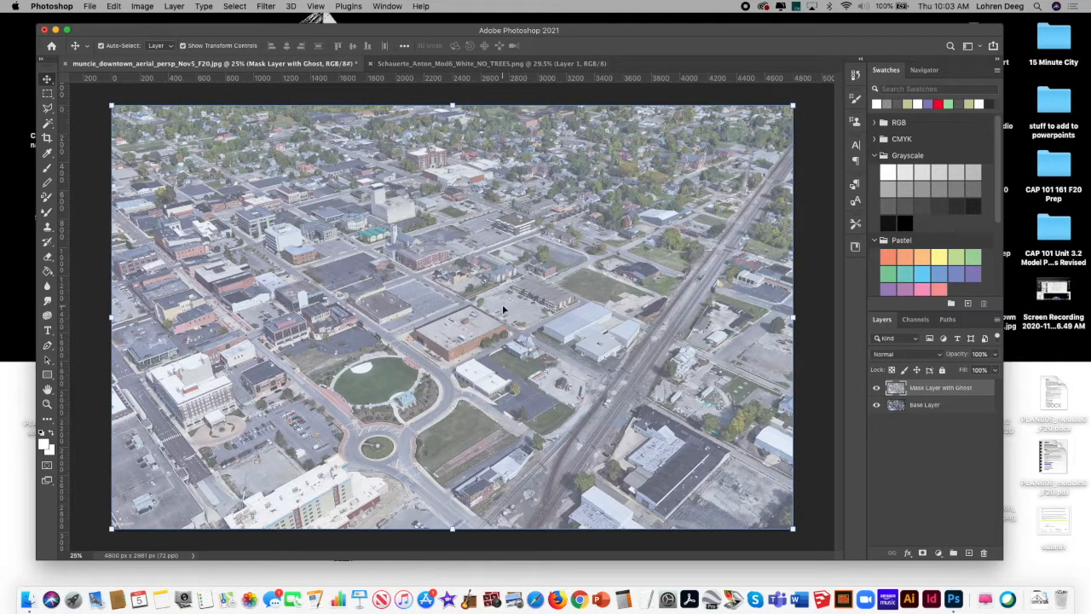
{"action": "left_click", "coordinate": [48, 111]}
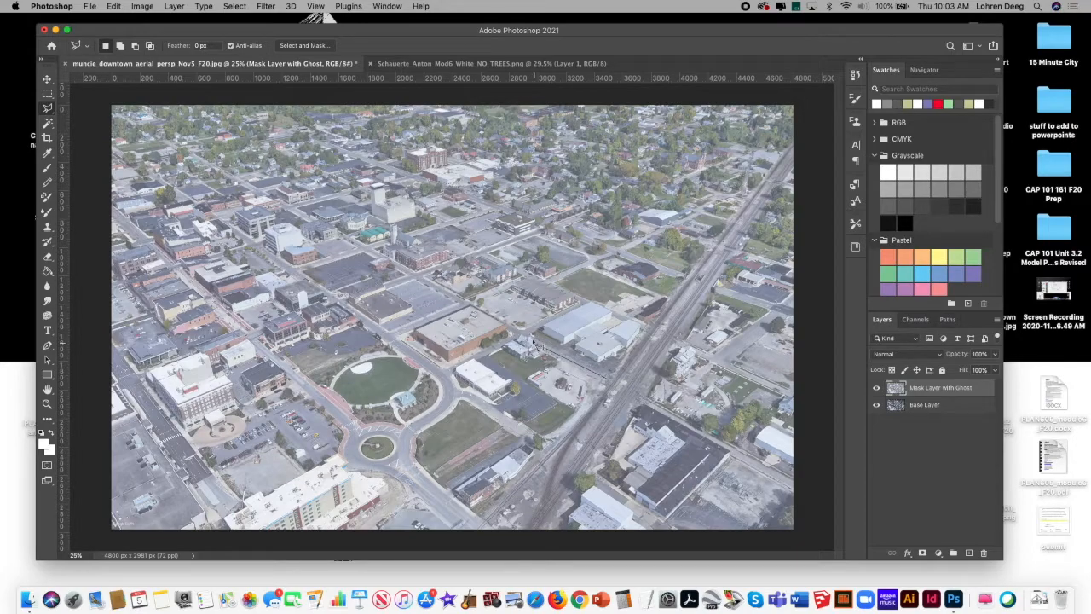
{"action": "left_click", "coordinate": [531, 336]}
{"action": "left_click", "coordinate": [381, 256]}
{"action": "left_click", "coordinate": [356, 247]}
{"action": "left_click", "coordinate": [390, 223]}
{"action": "left_click", "coordinate": [397, 225]}
{"action": "left_click", "coordinate": [599, 247]}
{"action": "left_click", "coordinate": [687, 276]}
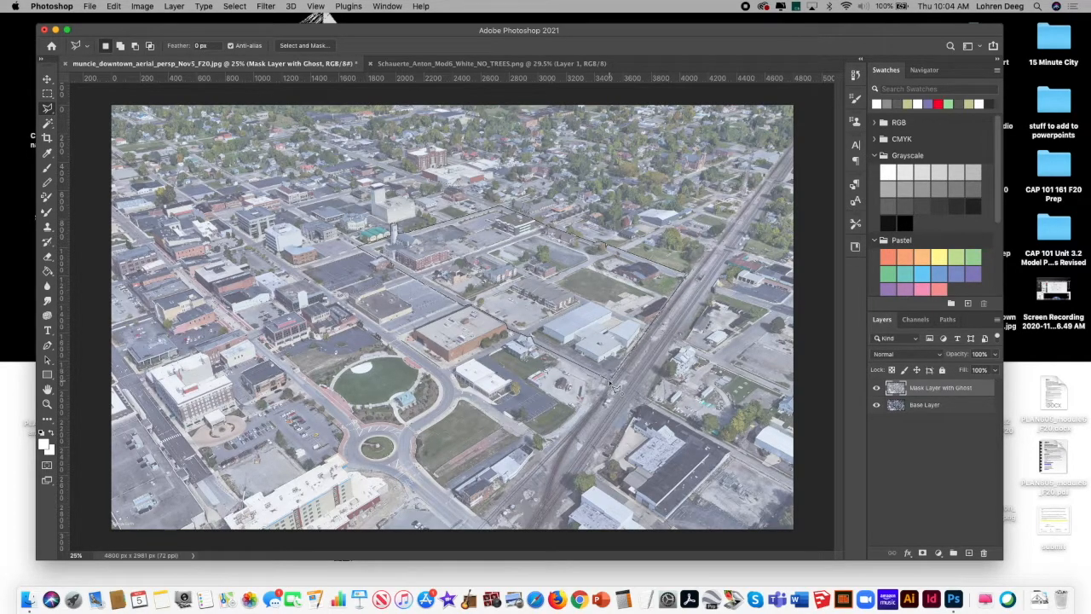
{"action": "double_click", "coordinate": [614, 388]}
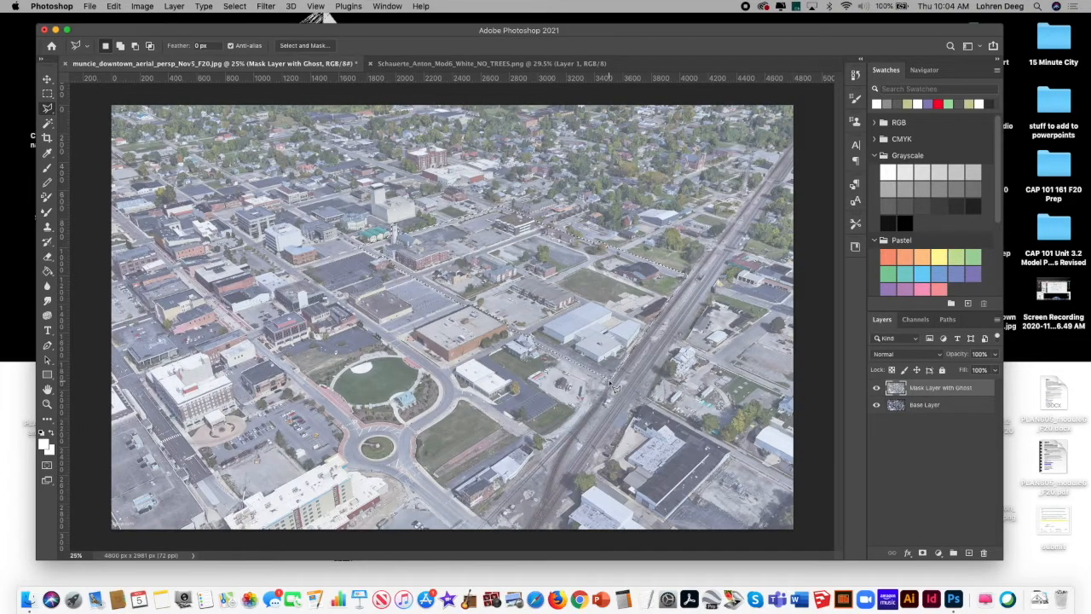
{"action": "key", "text": "Delete"}
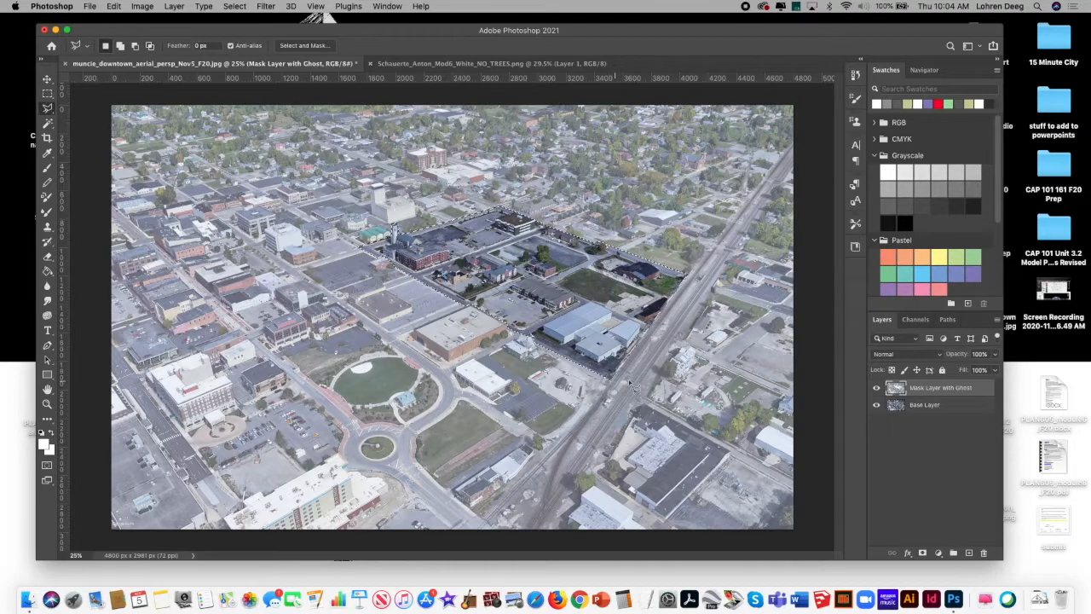
{"action": "left_click", "coordinate": [234, 6]}
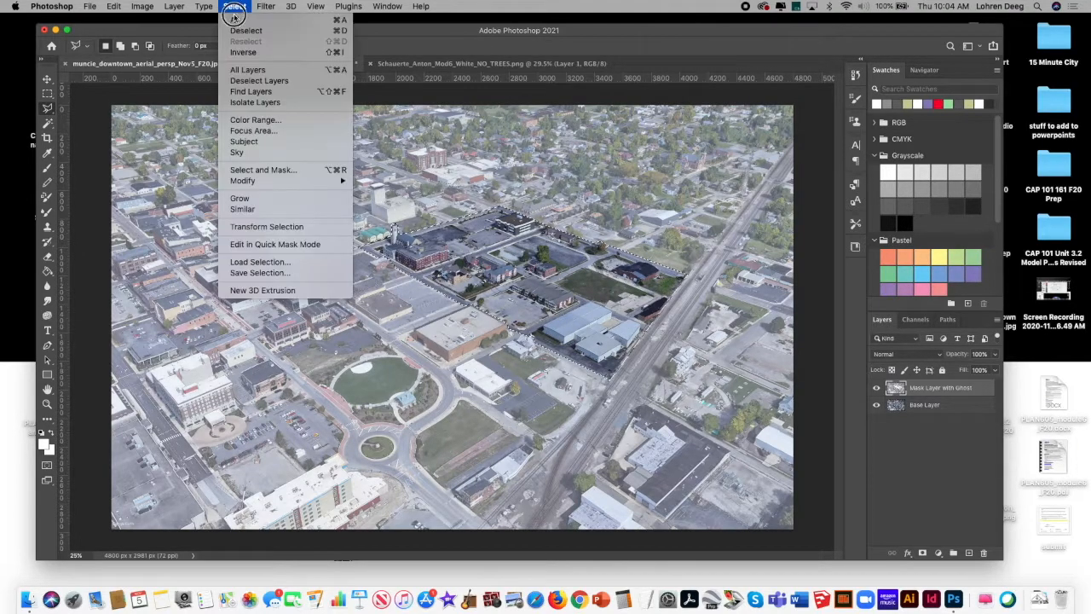
{"action": "left_click", "coordinate": [245, 31]}
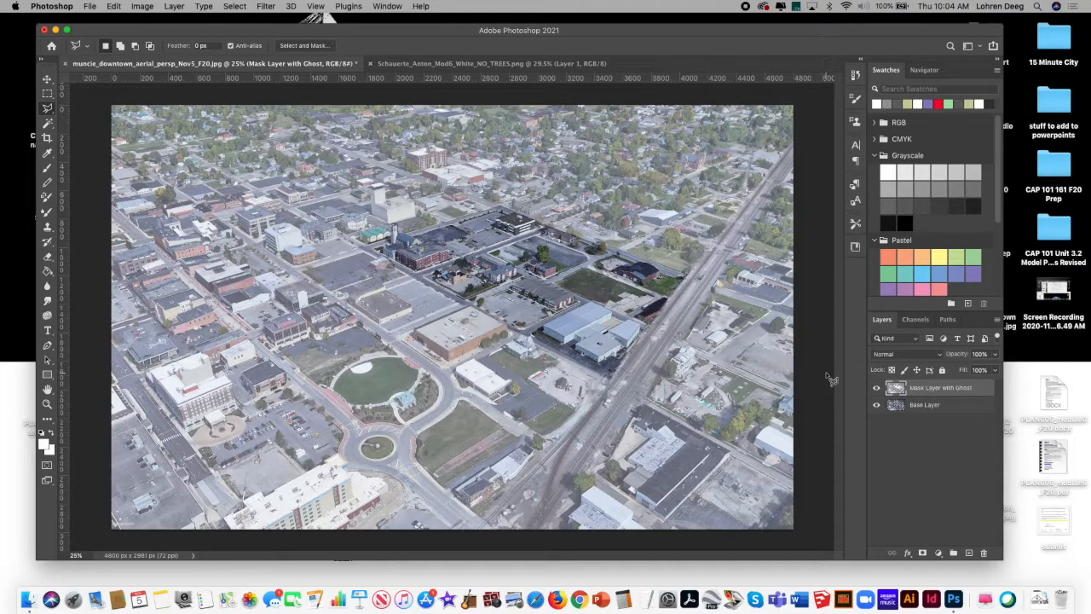
- Toggle the visibility of the mask and base layers to compare them, leaving both shown and no layer selected
{"action": "left_click", "coordinate": [876, 388]}
{"action": "left_click", "coordinate": [876, 388]}
{"action": "left_click", "coordinate": [876, 405]}
{"action": "left_click", "coordinate": [876, 405]}
{"action": "left_click", "coordinate": [876, 405]}
{"action": "left_click", "coordinate": [876, 406]}
{"action": "left_click", "coordinate": [876, 406]}
{"action": "left_click", "coordinate": [876, 405]}
{"action": "left_click", "coordinate": [876, 405]}
{"action": "left_click", "coordinate": [875, 406]}
{"action": "left_click", "coordinate": [875, 406]}
{"action": "left_click", "coordinate": [875, 406]}
{"action": "left_click", "coordinate": [950, 443]}
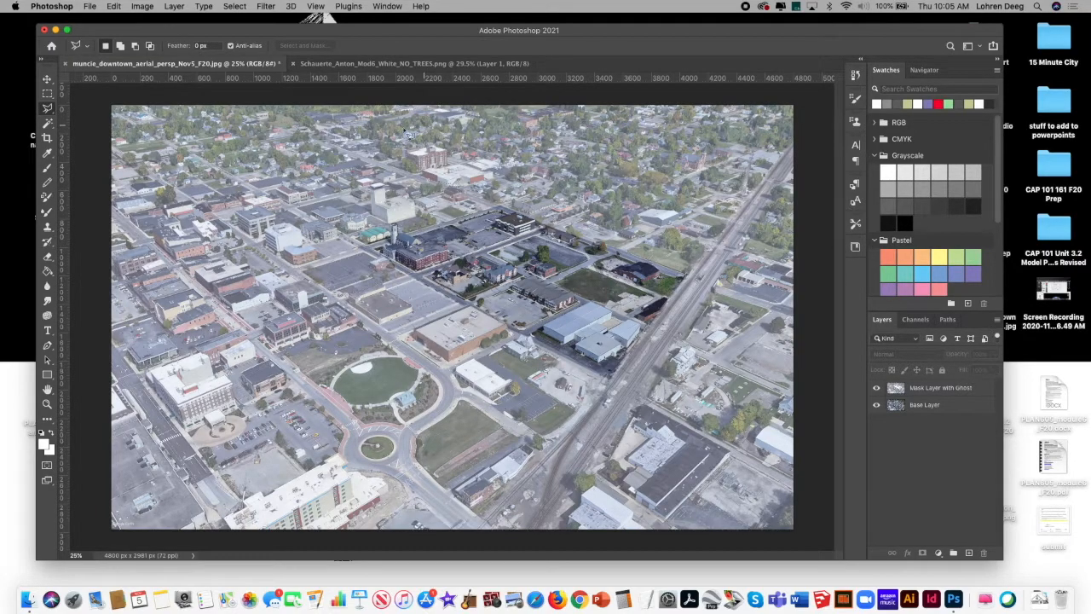
- Place the Mod6 White NO_TREES PNG from the Desktop as an embedded layer in the aerial document
{"action": "left_click", "coordinate": [90, 7]}
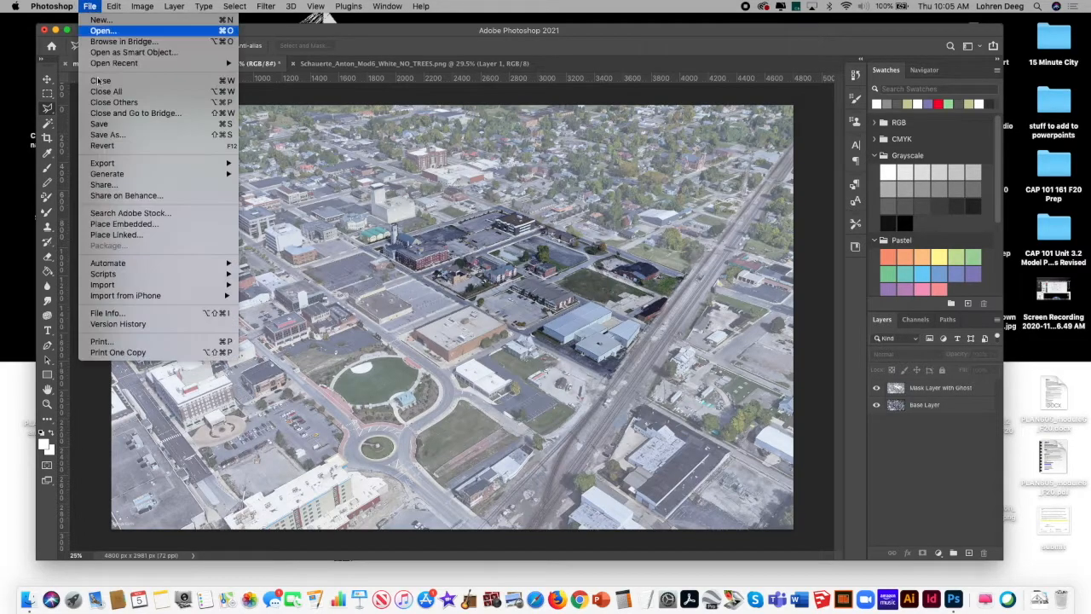
{"action": "left_click", "coordinate": [136, 224]}
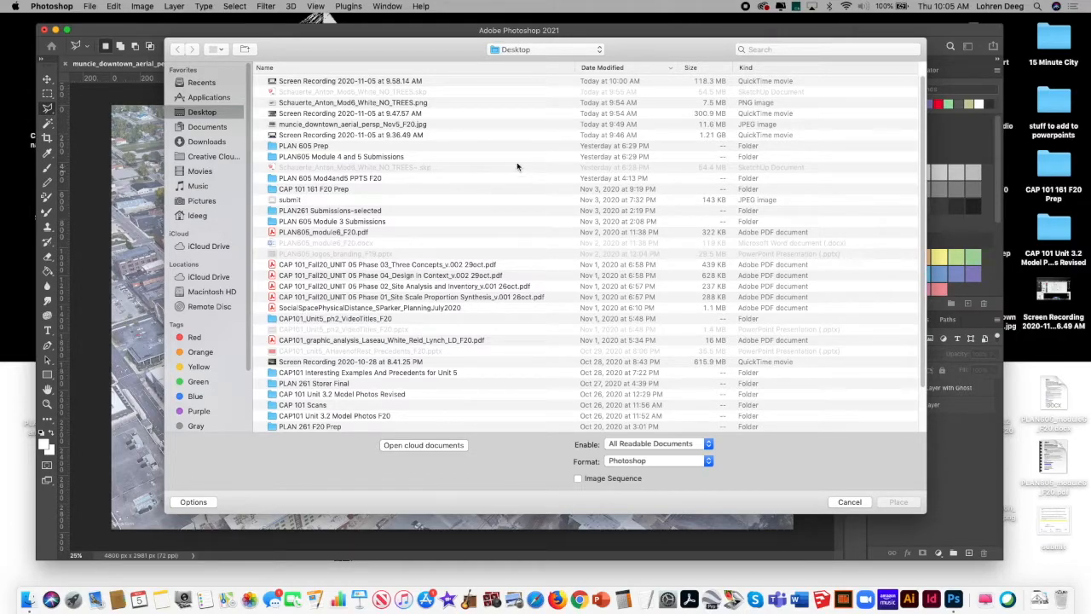
{"action": "left_click", "coordinate": [393, 103]}
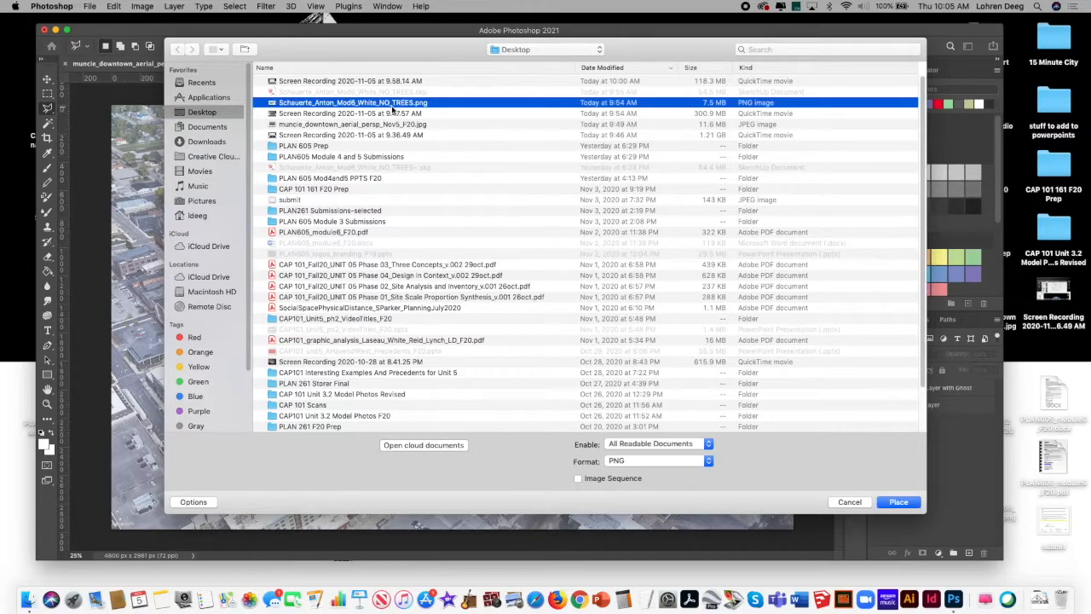
{"action": "left_click", "coordinate": [897, 501]}
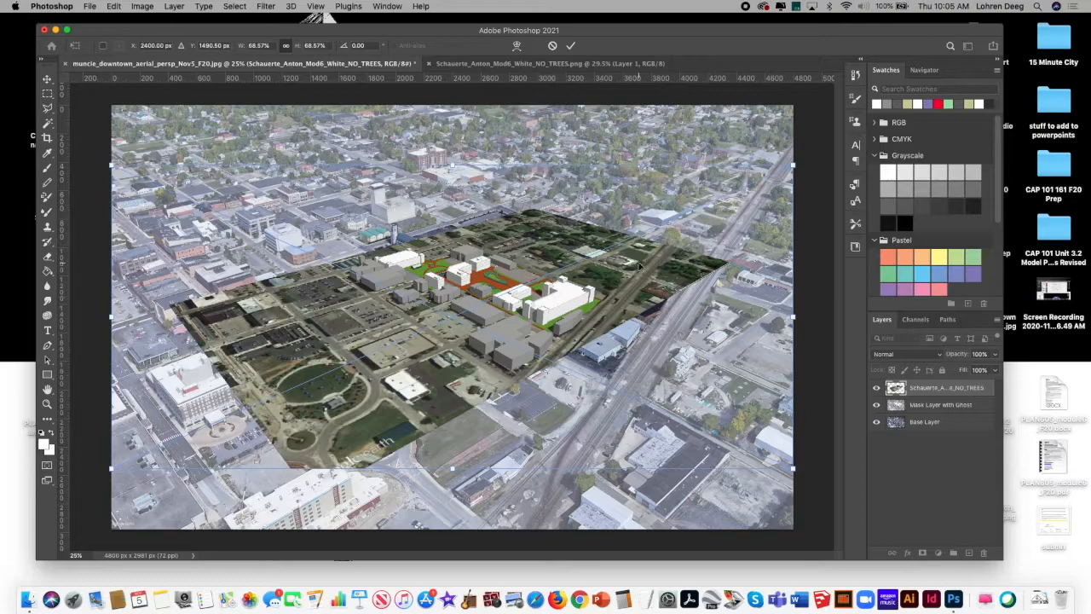
{"action": "key", "text": "Return"}
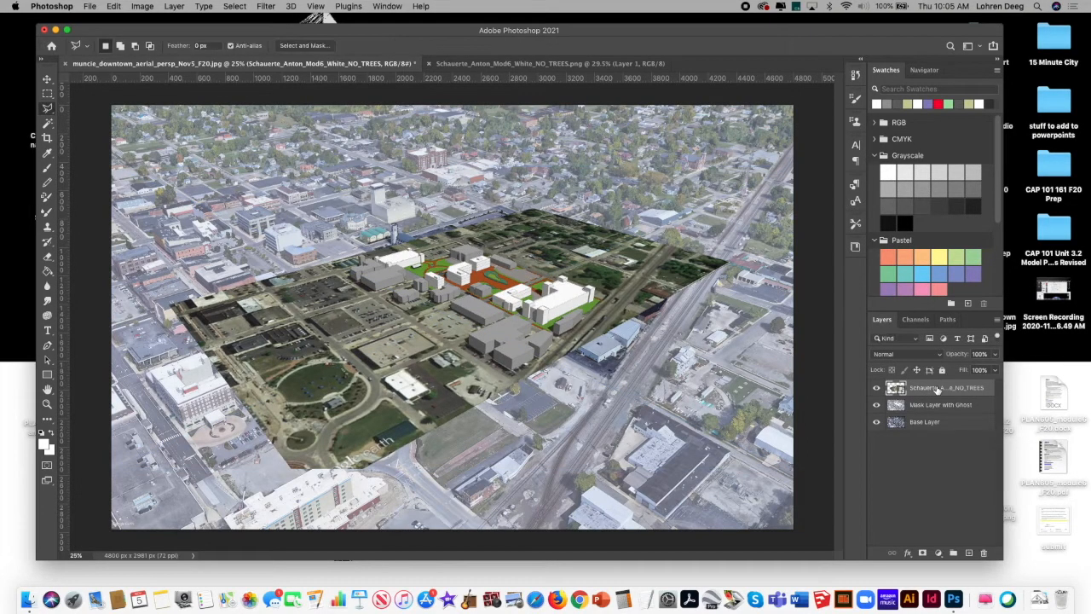
{"action": "key", "text": "Return"}
- Move the placed model image across the aerial so its buildings sit roughly over the cut-out site
{"action": "left_click", "coordinate": [47, 78]}
{"action": "left_click_drag", "start_coordinate": [477, 288], "coordinate": [570, 288]}
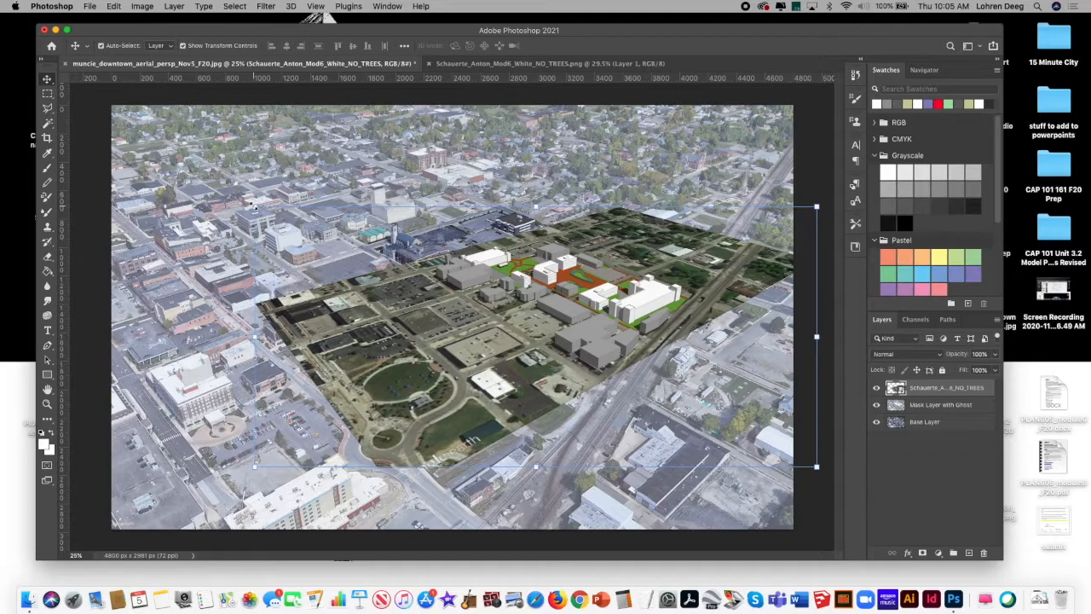
{"action": "left_click_drag", "start_coordinate": [253, 206], "coordinate": [222, 180]}
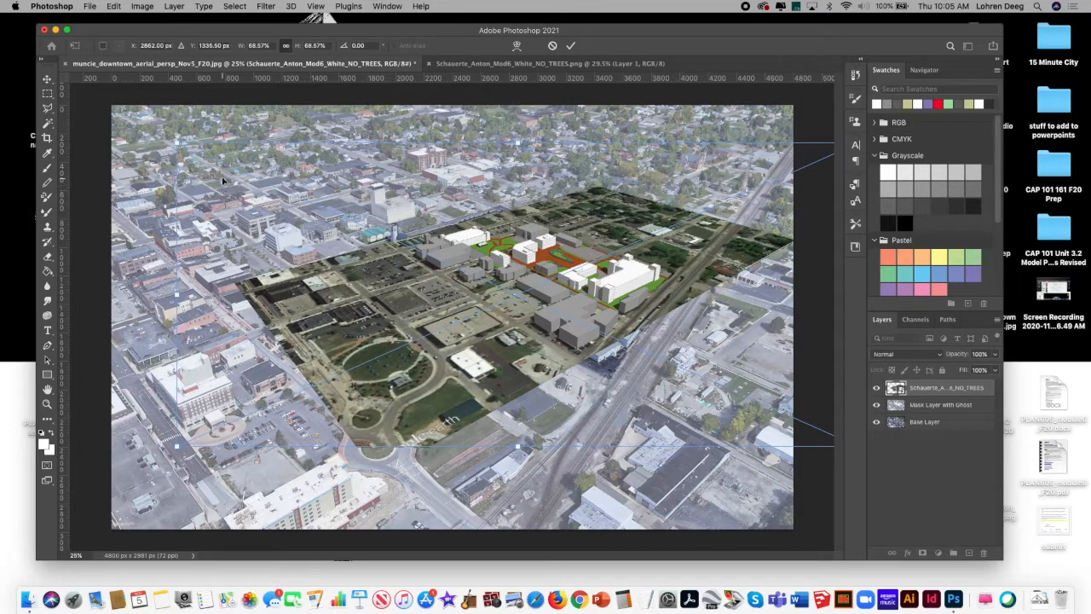
- Scale the placed model image proportionally to about 71.6%
{"action": "left_click", "coordinate": [142, 6]}
{"action": "mouse_move", "coordinate": [114, 6]}
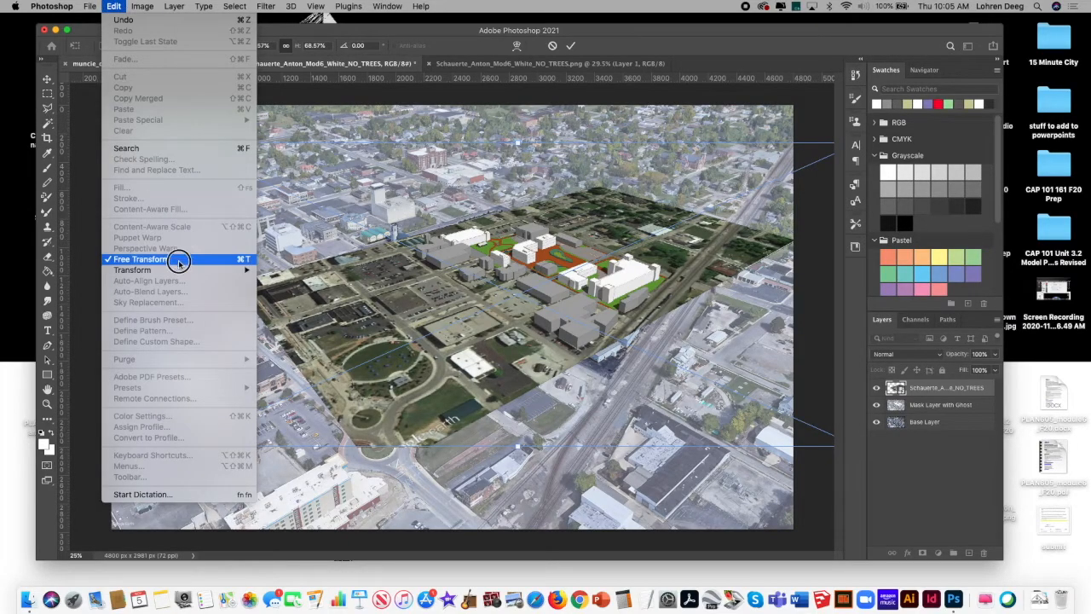
{"action": "mouse_move", "coordinate": [176, 271]}
{"action": "left_click", "coordinate": [292, 287]}
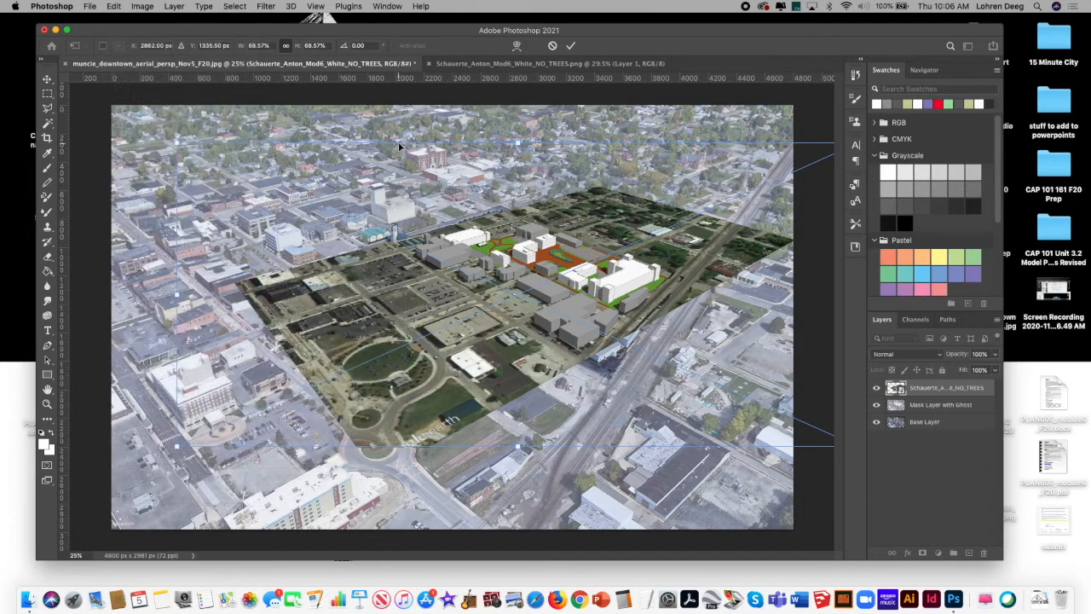
{"action": "left_click_drag", "start_coordinate": [179, 141], "coordinate": [151, 127]}
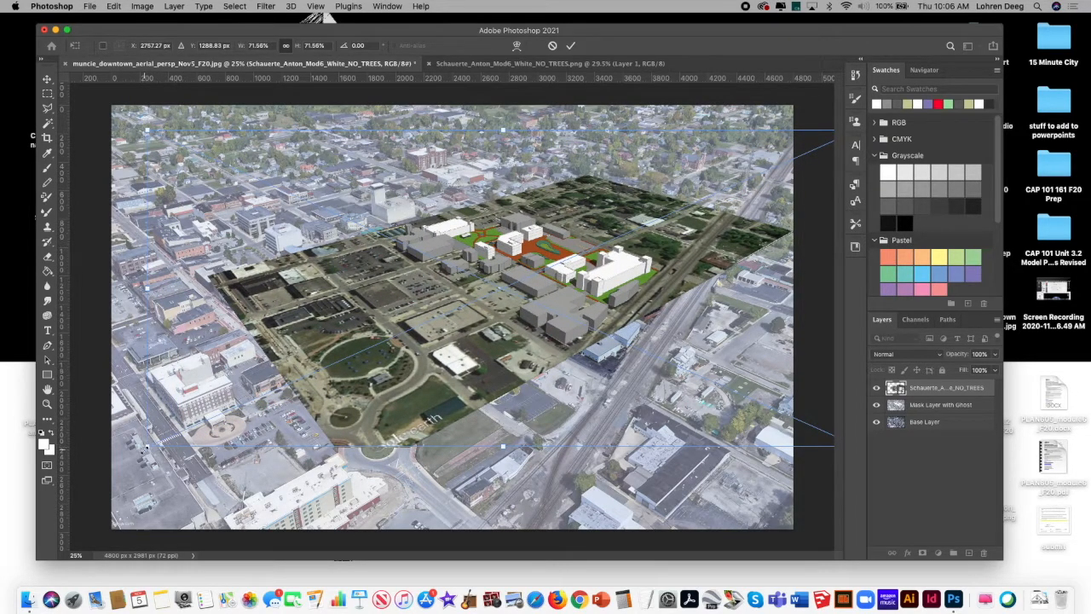
- Rotate the placed model image by about -3.3° to follow the aerial's street grid
{"action": "left_click", "coordinate": [115, 6]}
{"action": "mouse_move", "coordinate": [92, 7]}
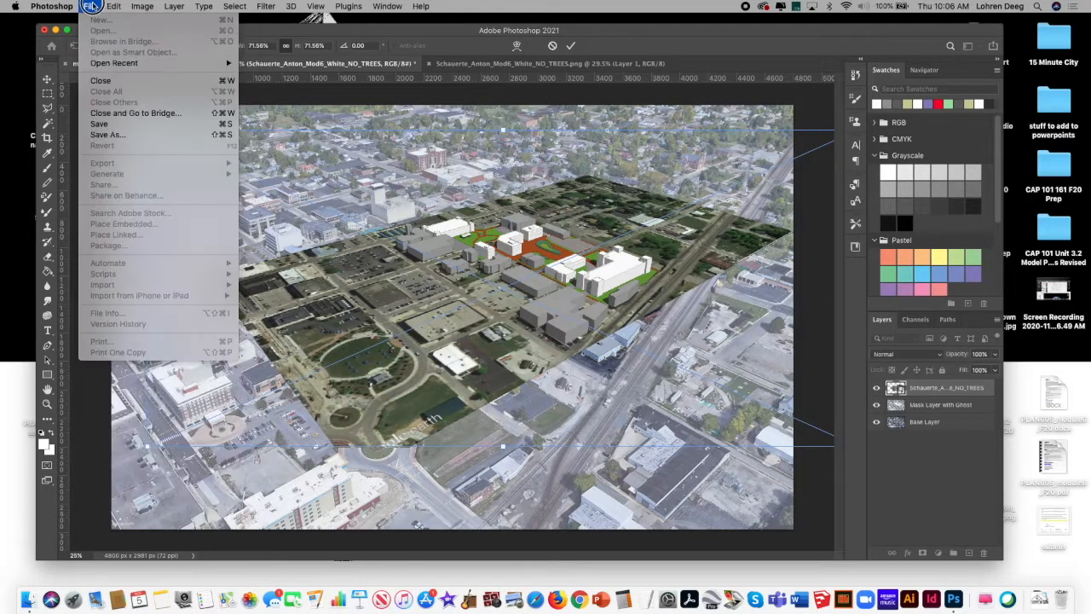
{"action": "mouse_move", "coordinate": [224, 270]}
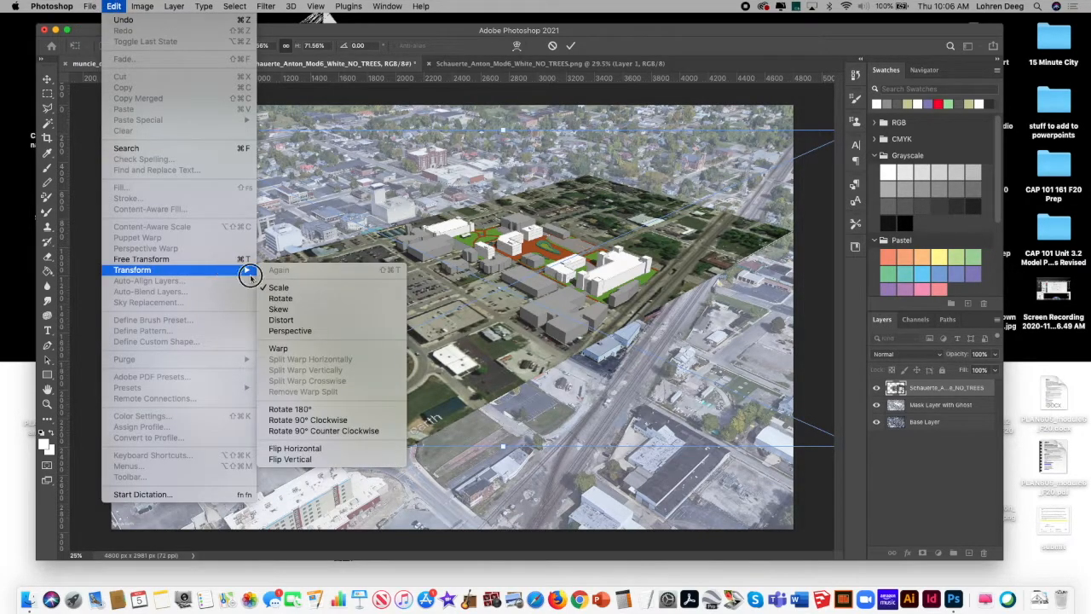
{"action": "left_click", "coordinate": [297, 298]}
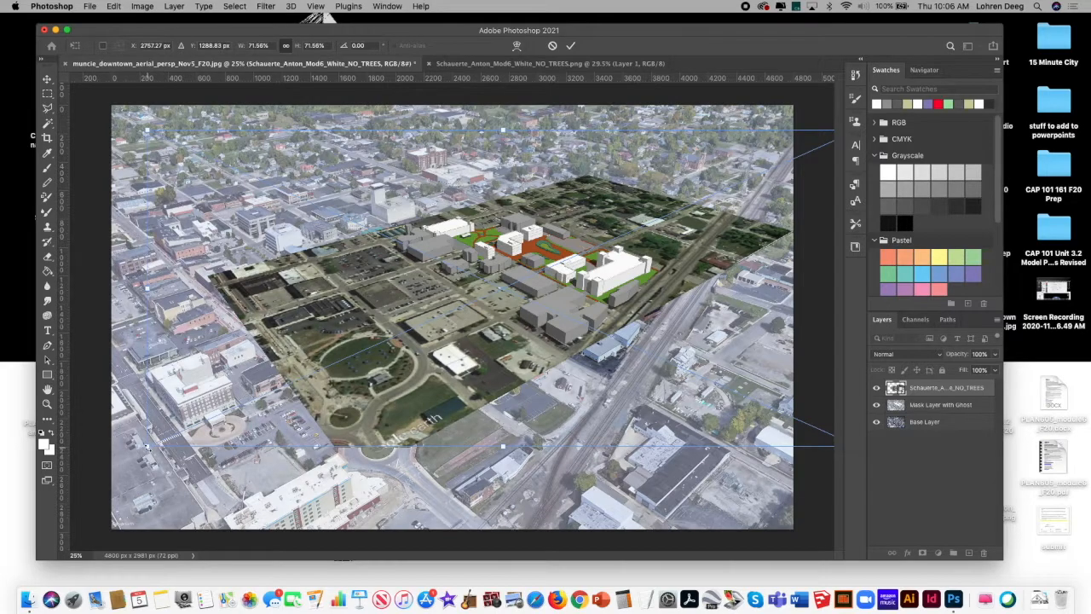
{"action": "mouse_move", "coordinate": [146, 445]}
{"action": "left_mouse_down"}
{"action": "mouse_move", "coordinate": [170, 457]}
{"action": "mouse_move", "coordinate": [152, 466]}
{"action": "left_mouse_up"}
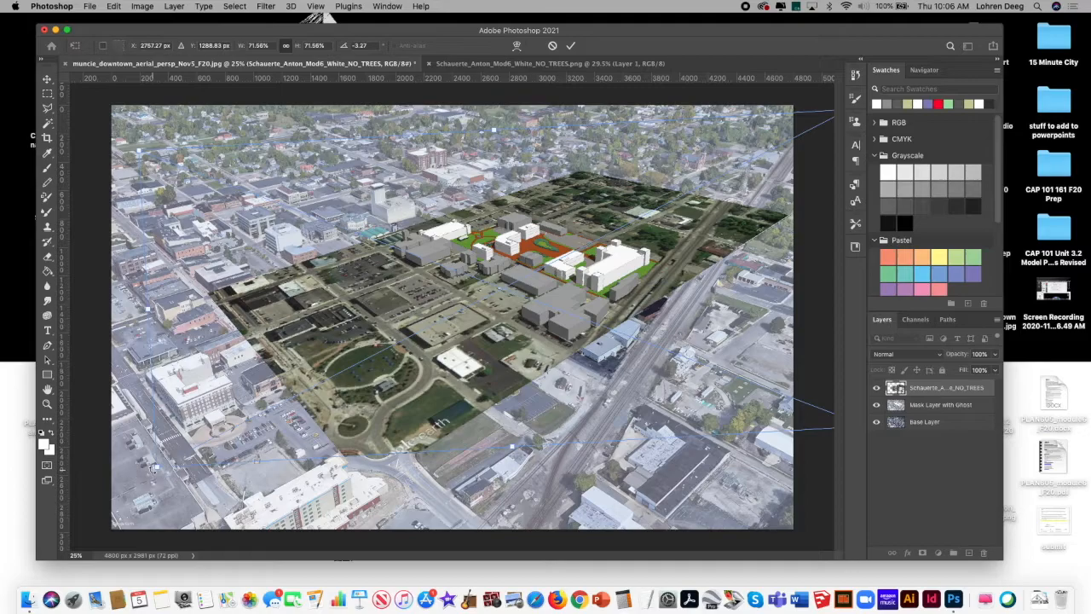
- Skew the two corners on the model image's western side and reposition it to match the aerial's perspective
{"action": "left_click", "coordinate": [114, 7]}
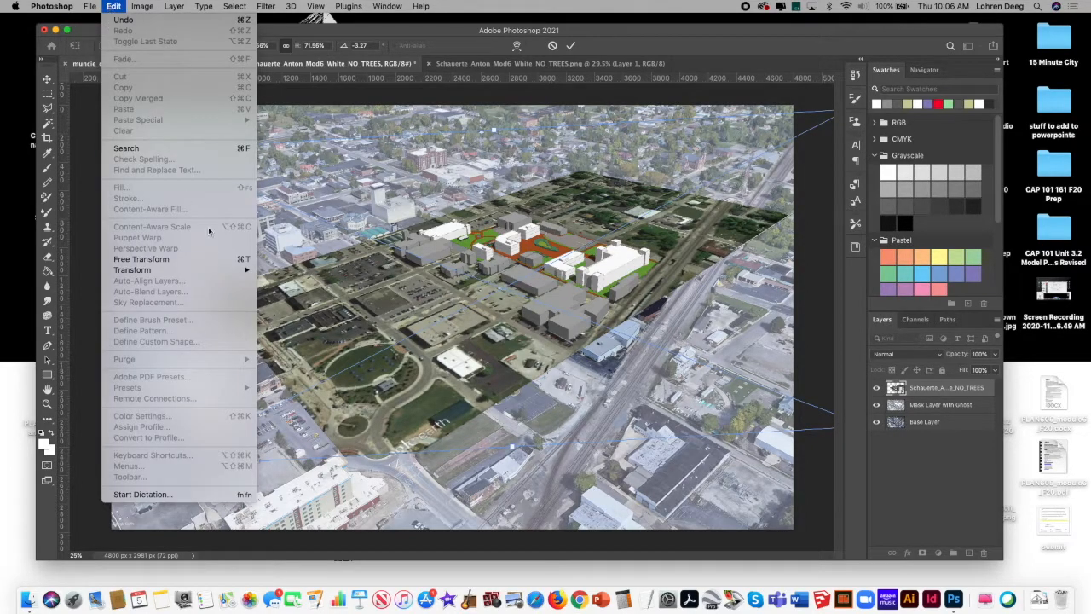
{"action": "mouse_move", "coordinate": [214, 271]}
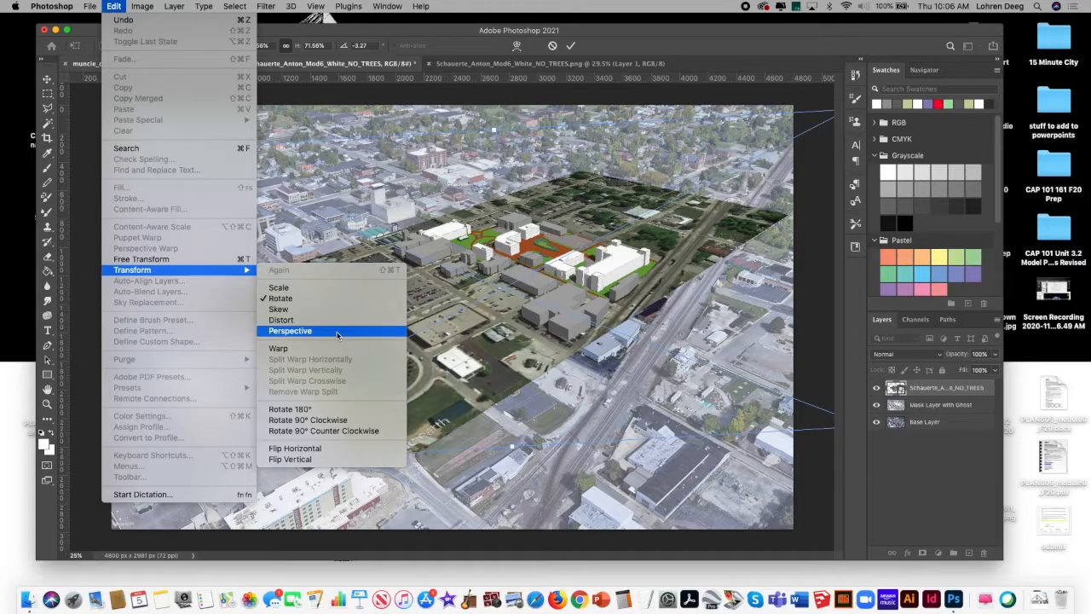
{"action": "left_click", "coordinate": [337, 320]}
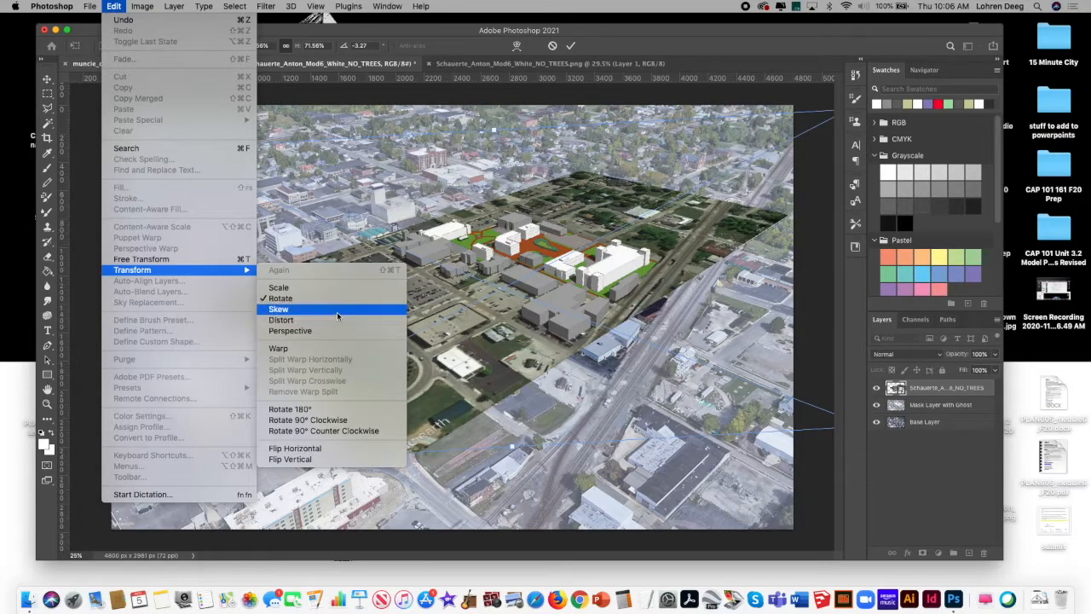
{"action": "left_click_drag", "start_coordinate": [154, 467], "coordinate": [203, 461]}
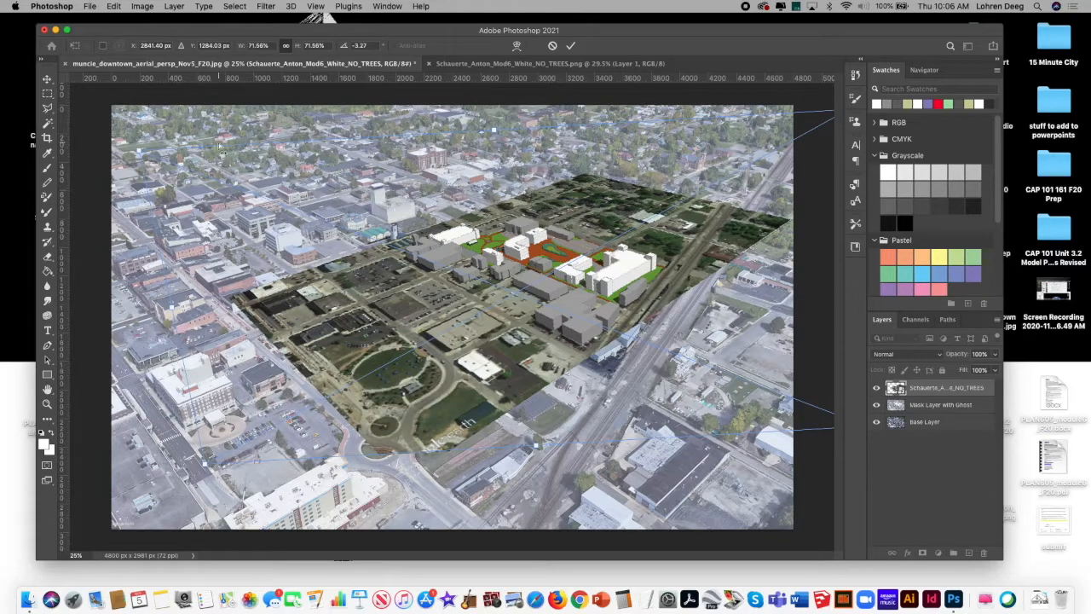
{"action": "left_click_drag", "start_coordinate": [155, 145], "coordinate": [138, 143]}
{"action": "left_click_drag", "start_coordinate": [519, 262], "coordinate": [476, 254]}
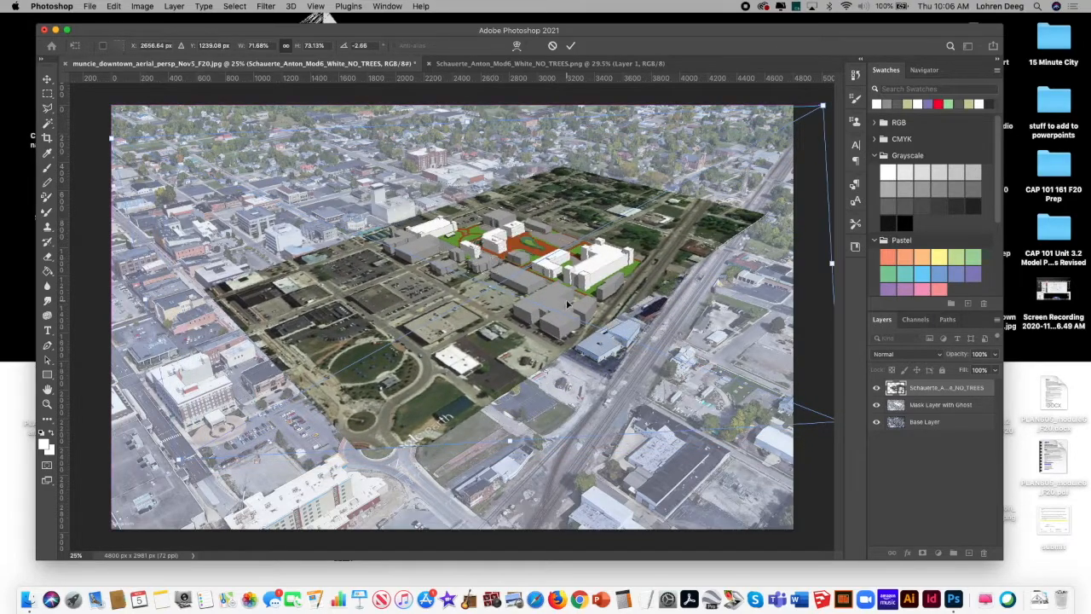
- Scale the placed model image proportionally to about 78.3% width and 79.5% height, and shift it back over the cut-out site
{"action": "left_click", "coordinate": [115, 6]}
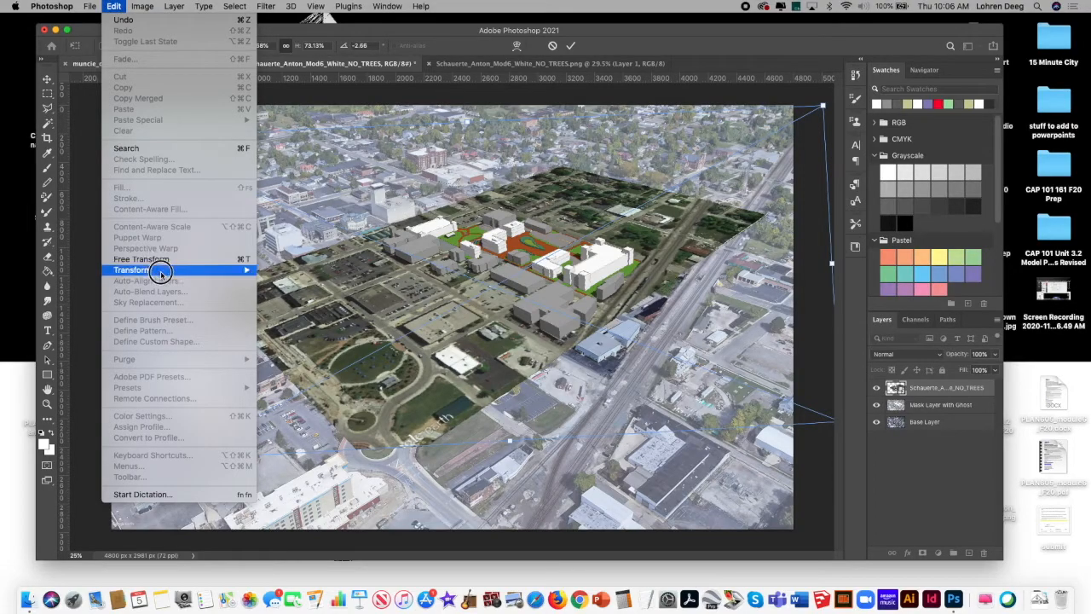
{"action": "mouse_move", "coordinate": [161, 273]}
{"action": "left_click", "coordinate": [290, 287]}
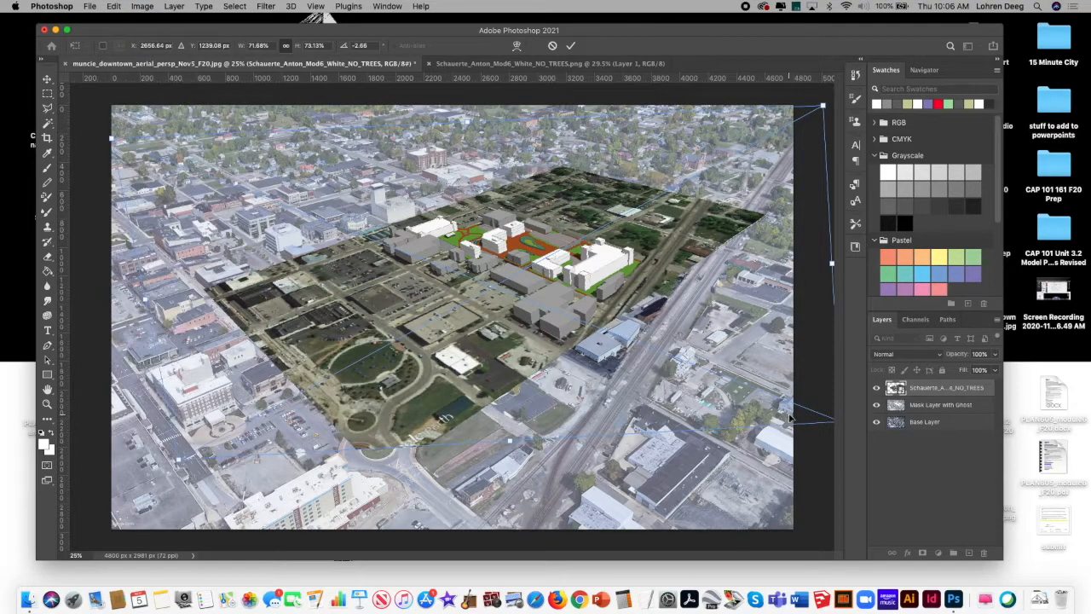
{"action": "left_click", "coordinate": [381, 6]}
{"action": "mouse_move", "coordinate": [319, 6]}
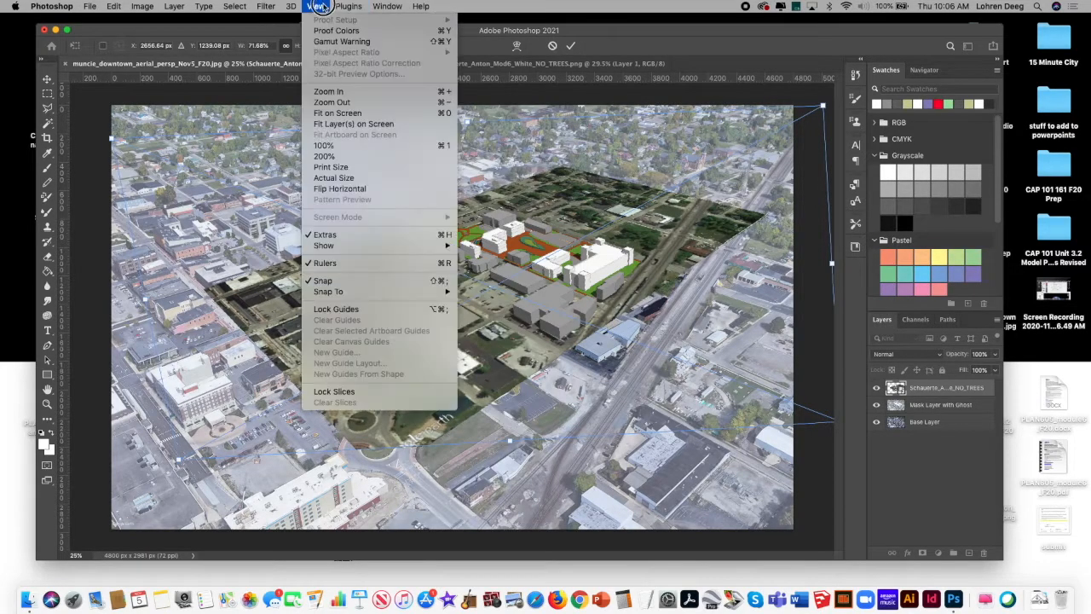
{"action": "left_click", "coordinate": [386, 103]}
{"action": "left_click_drag", "start_coordinate": [712, 389], "coordinate": [748, 401]}
{"action": "left_click_drag", "start_coordinate": [273, 427], "coordinate": [270, 430]}
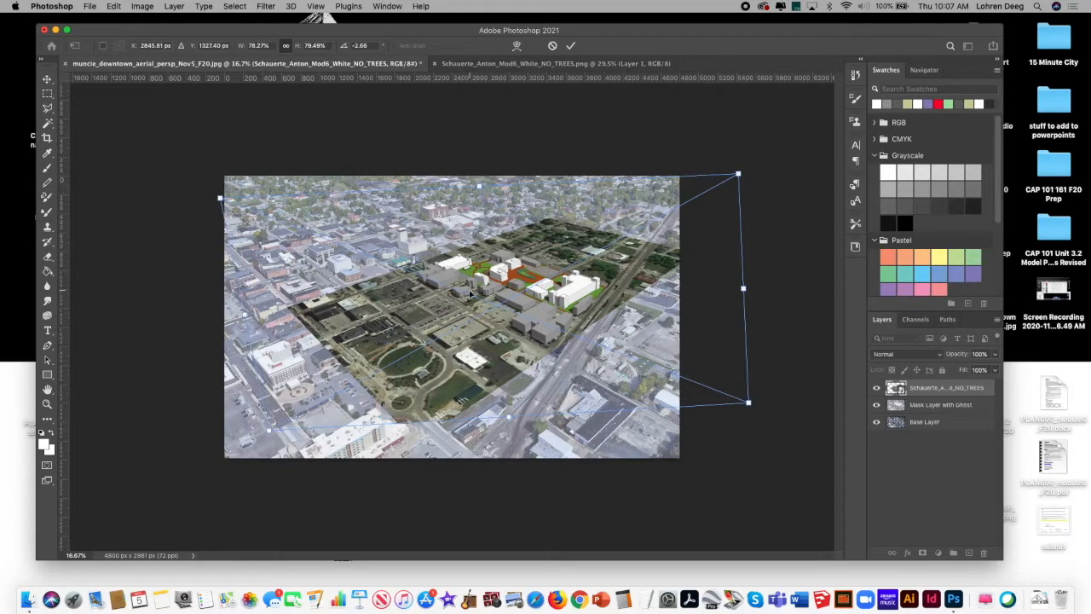
{"action": "left_click_drag", "start_coordinate": [436, 278], "coordinate": [427, 271]}
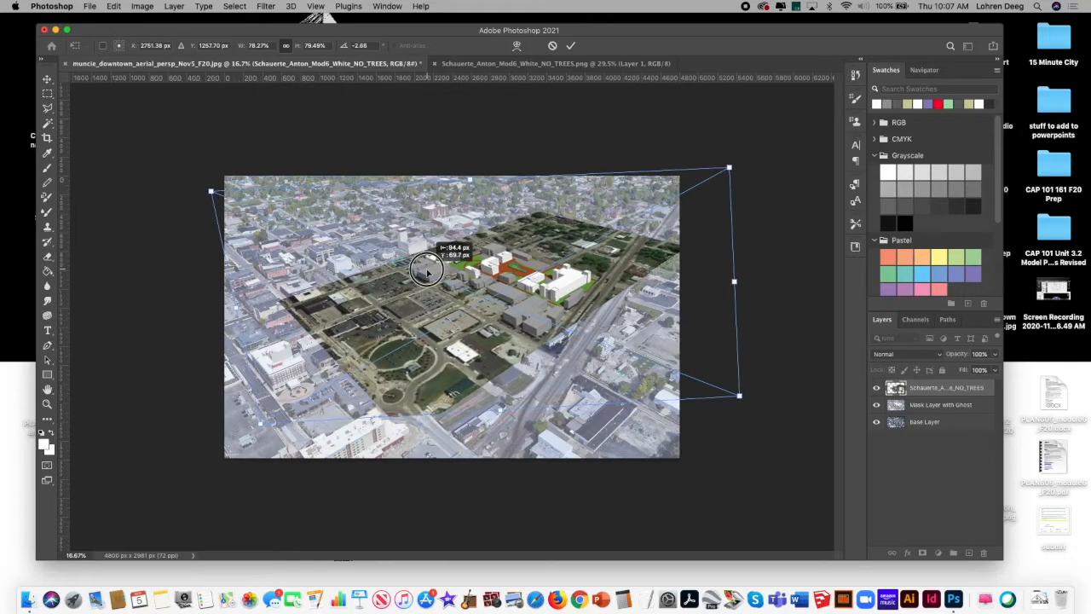
- Enlarge the model image further to about 83.4% width and 84.4% height, realign it with the site, and apply the transform
{"action": "left_click_drag", "start_coordinate": [739, 396], "coordinate": [765, 396]}
{"action": "left_click_drag", "start_coordinate": [462, 310], "coordinate": [454, 304]}
{"action": "left_click_drag", "start_coordinate": [753, 404], "coordinate": [765, 404]}
{"action": "left_click_drag", "start_coordinate": [478, 296], "coordinate": [474, 298]}
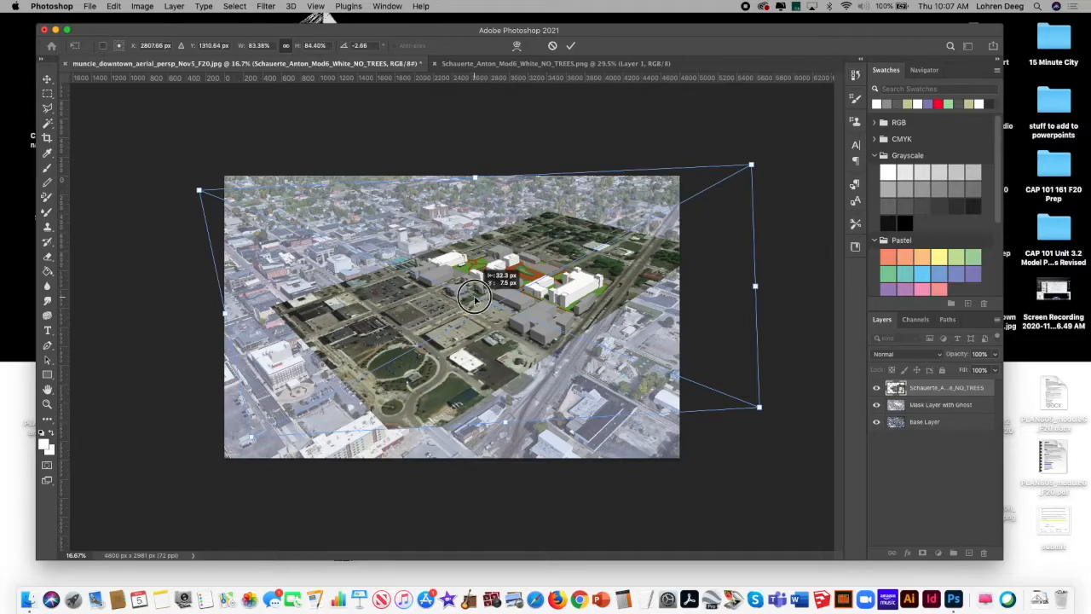
{"action": "left_click_drag", "start_coordinate": [475, 296], "coordinate": [475, 296]}
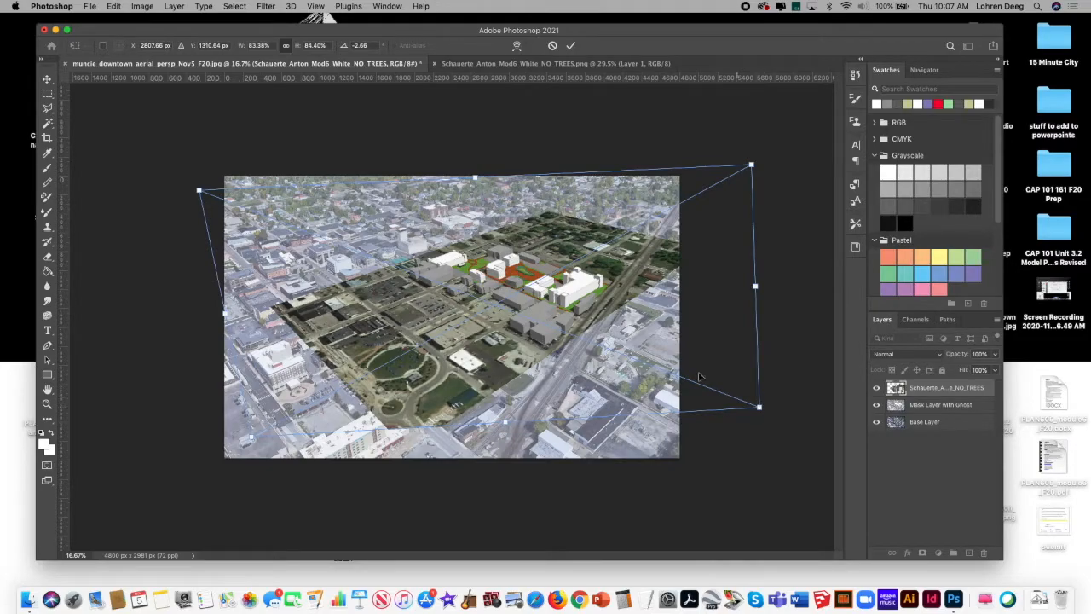
{"action": "key", "text": "Return"}
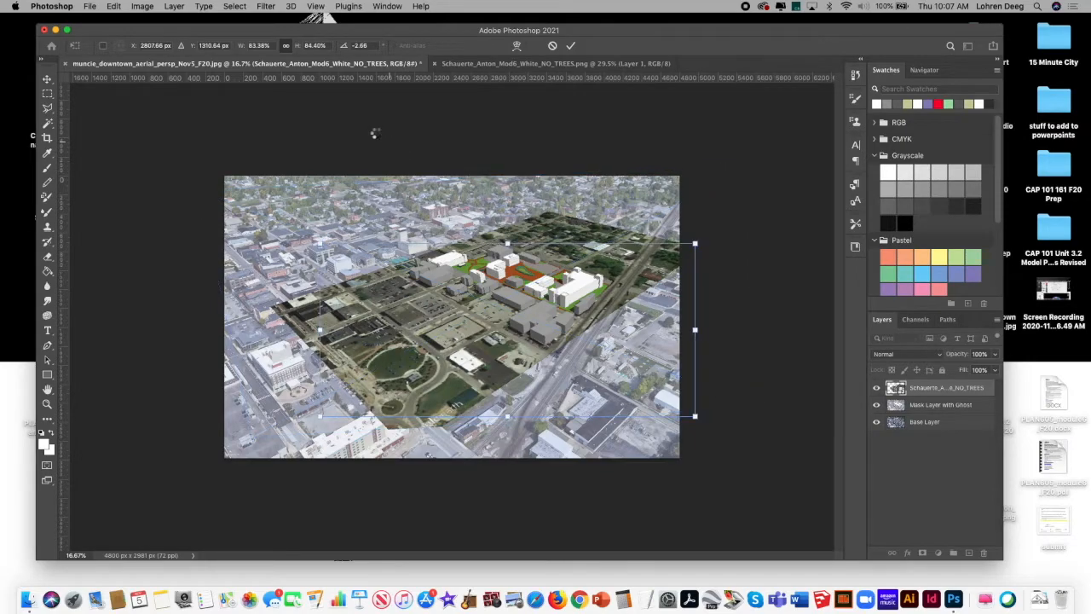
- Narrow the far edge of the model image with a Perspective transform to about 80.1% width, and realign it over the site
{"action": "left_click", "coordinate": [113, 6]}
{"action": "mouse_move", "coordinate": [209, 269]}
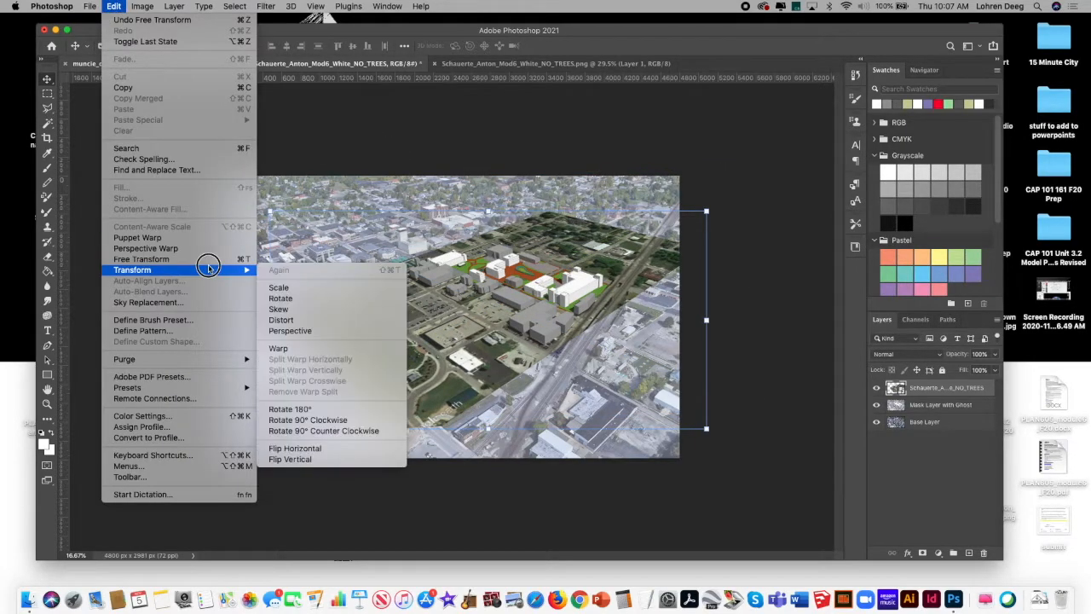
{"action": "left_click", "coordinate": [323, 331]}
{"action": "left_click_drag", "start_coordinate": [751, 165], "coordinate": [730, 163]}
{"action": "left_click_drag", "start_coordinate": [505, 262], "coordinate": [507, 277]}
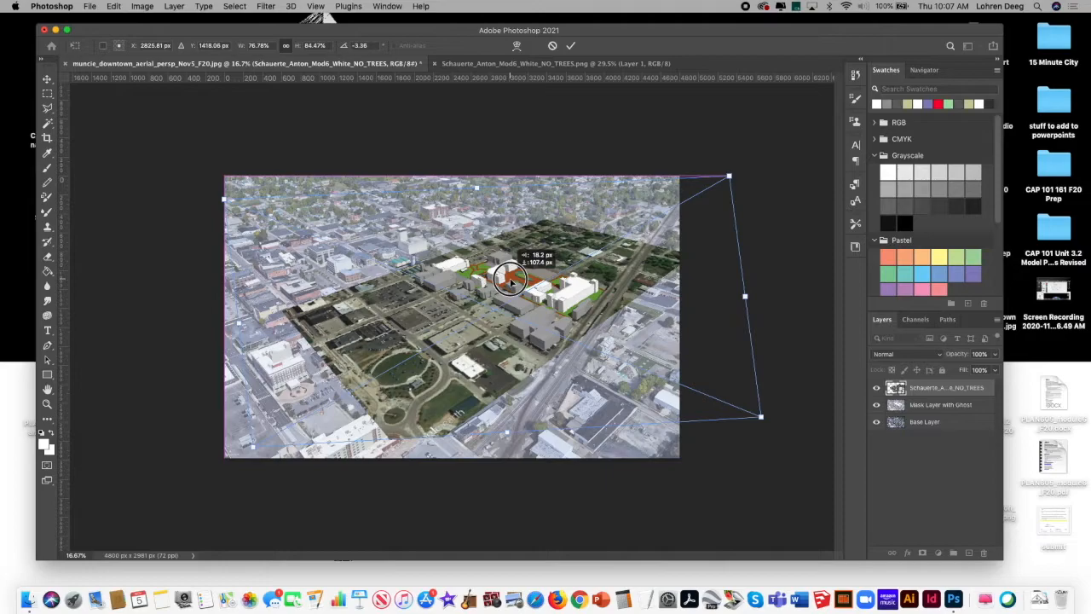
{"action": "left_click_drag", "start_coordinate": [507, 277], "coordinate": [507, 277]}
{"action": "left_click_drag", "start_coordinate": [223, 198], "coordinate": [207, 199]}
{"action": "left_click_drag", "start_coordinate": [530, 332], "coordinate": [526, 327]}
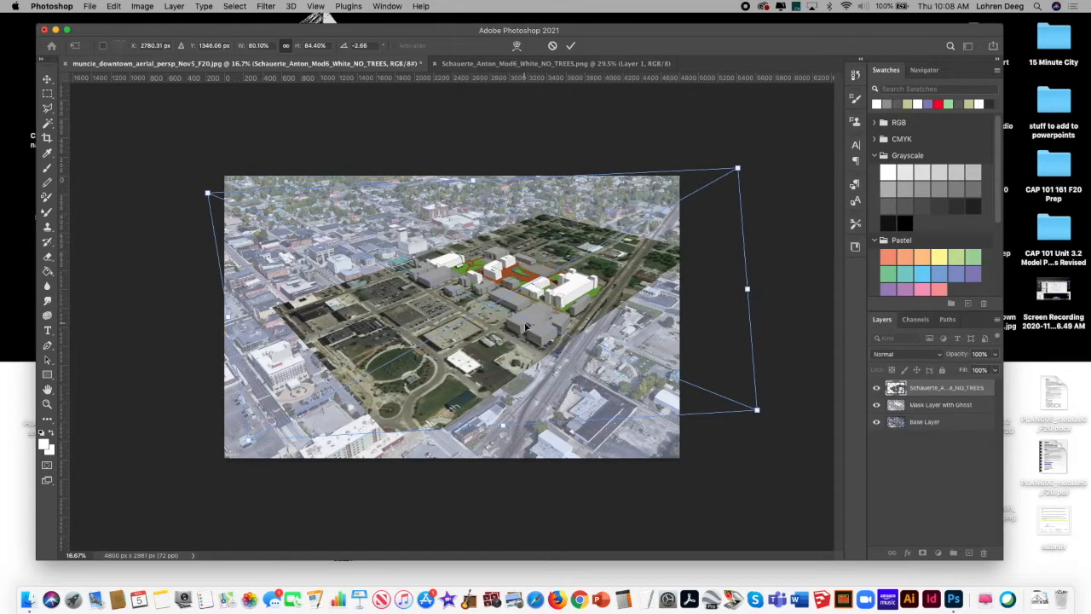
- Scale the model image up slightly to about 81.3% width and 85.6% height
{"action": "left_click", "coordinate": [111, 6]}
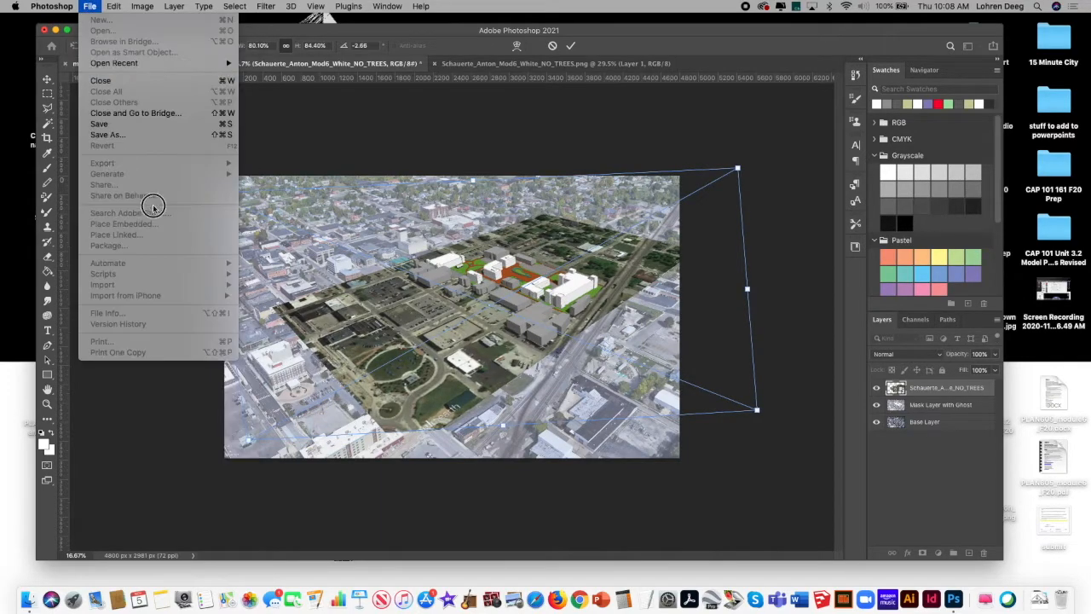
{"action": "mouse_move", "coordinate": [198, 269]}
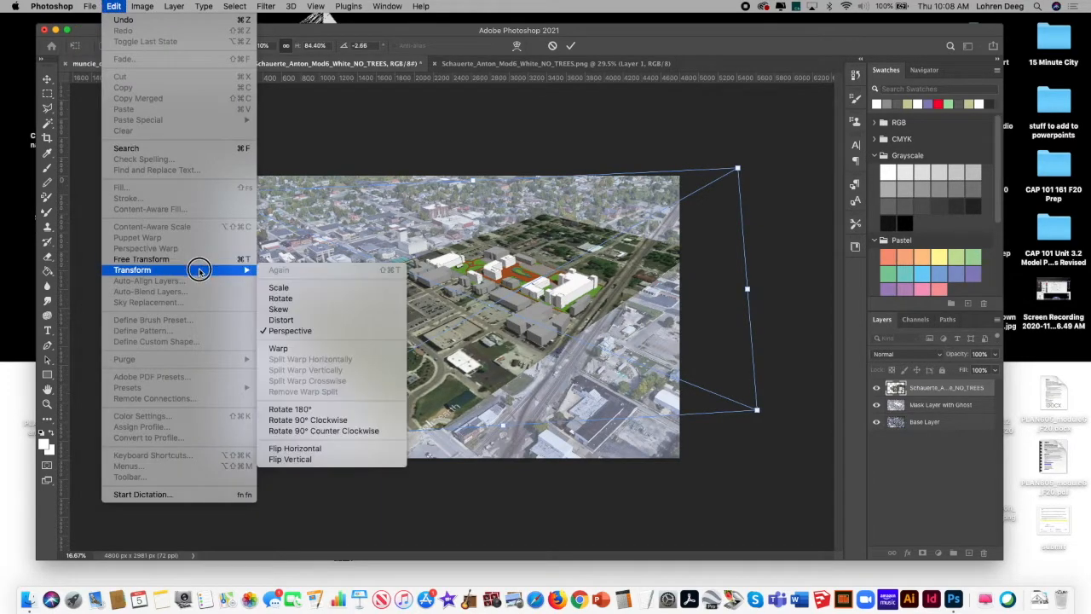
{"action": "left_click", "coordinate": [295, 290]}
{"action": "left_click_drag", "start_coordinate": [758, 409], "coordinate": [763, 412]}
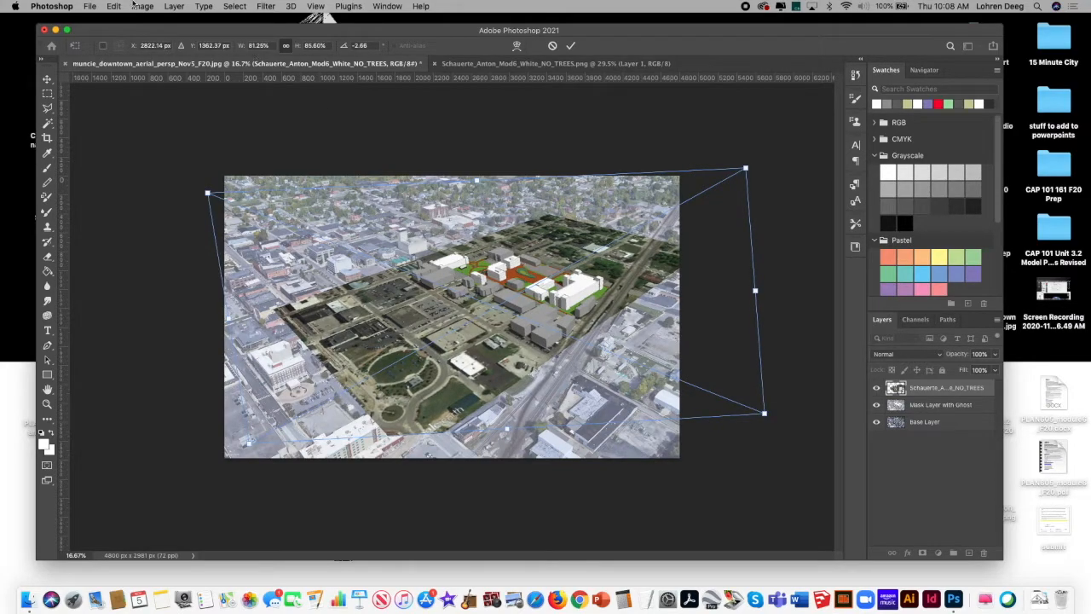
- Taper the model image's far edge again with the Perspective transform, reposition it over the site, and apply the transform
{"action": "left_click", "coordinate": [138, 6]}
{"action": "mouse_move", "coordinate": [114, 6]}
{"action": "mouse_move", "coordinate": [207, 271]}
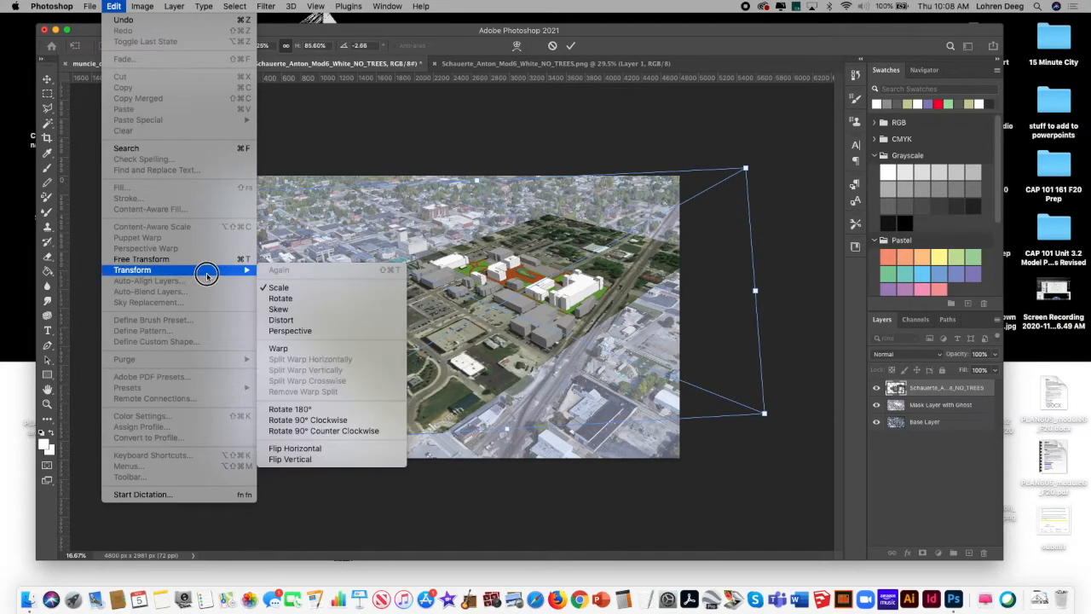
{"action": "left_click", "coordinate": [334, 330]}
{"action": "left_click_drag", "start_coordinate": [748, 169], "coordinate": [727, 168]}
{"action": "left_click_drag", "start_coordinate": [522, 274], "coordinate": [531, 285]}
{"action": "left_click_drag", "start_coordinate": [230, 200], "coordinate": [218, 200]}
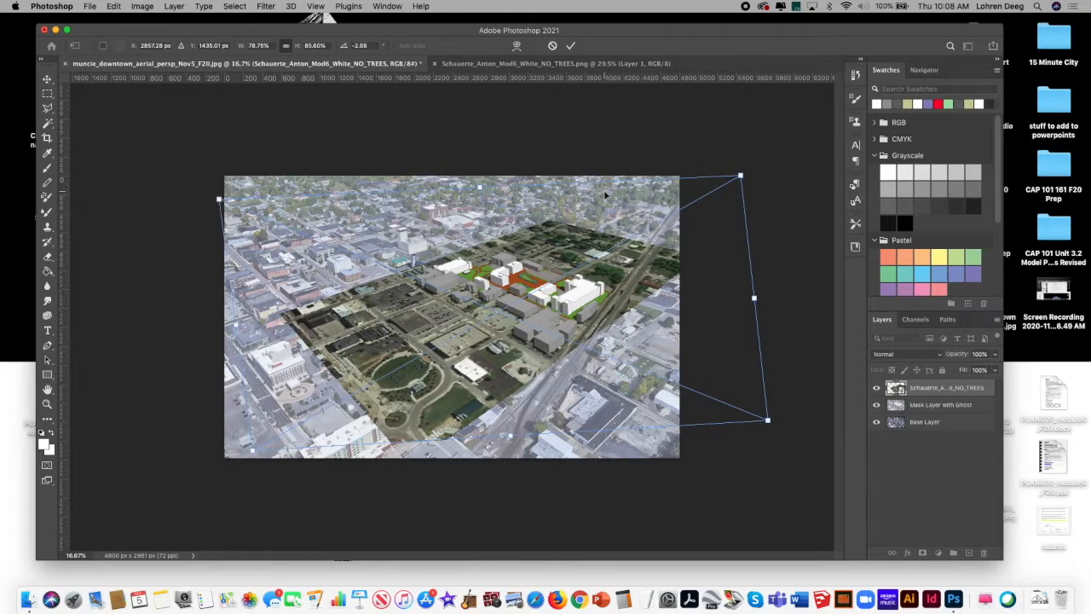
{"action": "left_click_drag", "start_coordinate": [742, 177], "coordinate": [728, 177]}
{"action": "key", "text": "Return"}
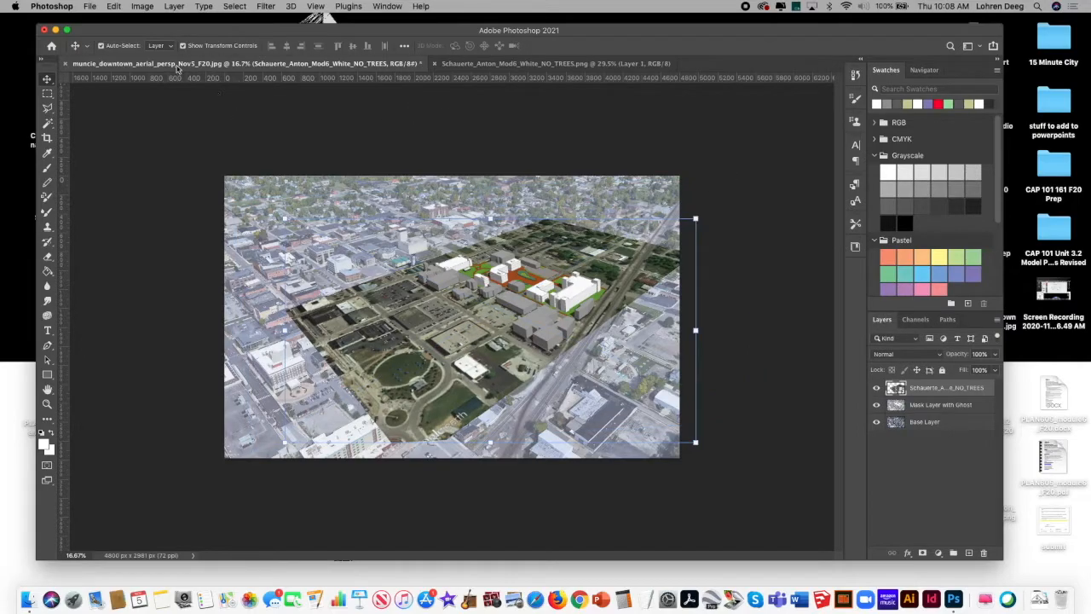
- Scale the model image to about 79.9% width and 88% height, and apply the transform
{"action": "left_click", "coordinate": [136, 7]}
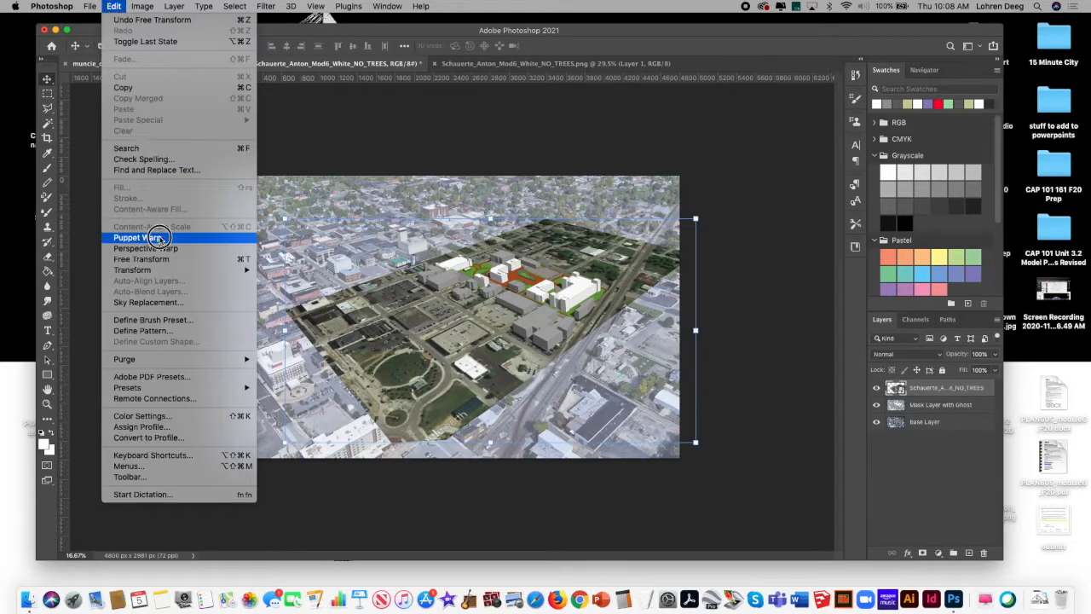
{"action": "mouse_move", "coordinate": [160, 277]}
{"action": "left_click", "coordinate": [292, 287]}
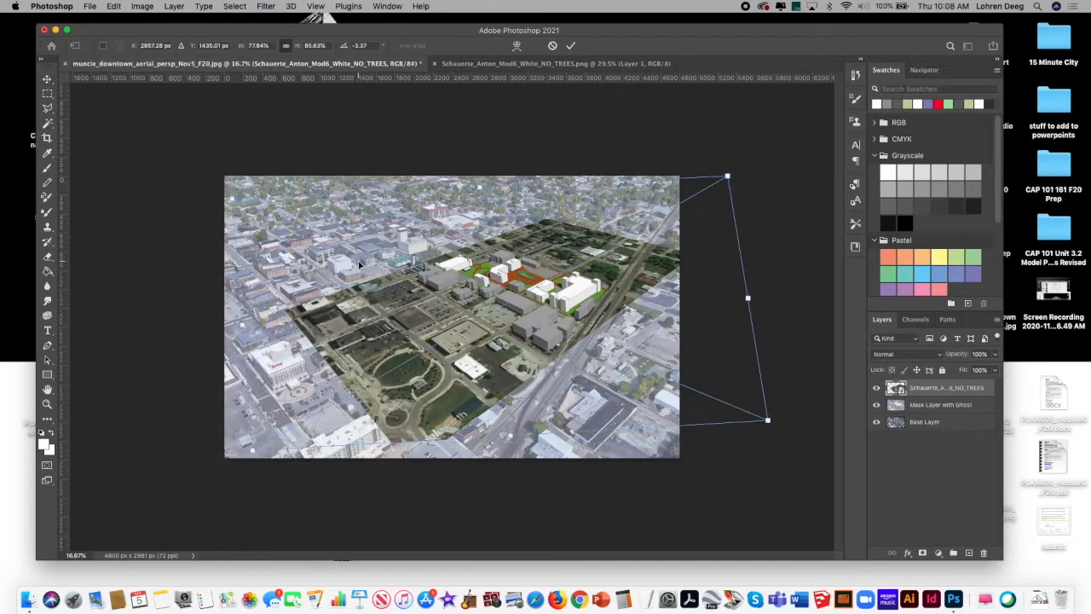
{"action": "mouse_move", "coordinate": [482, 179]}
{"action": "left_mouse_down"}
{"action": "mouse_move", "coordinate": [479, 165]}
{"action": "mouse_move", "coordinate": [476, 177]}
{"action": "left_mouse_up"}
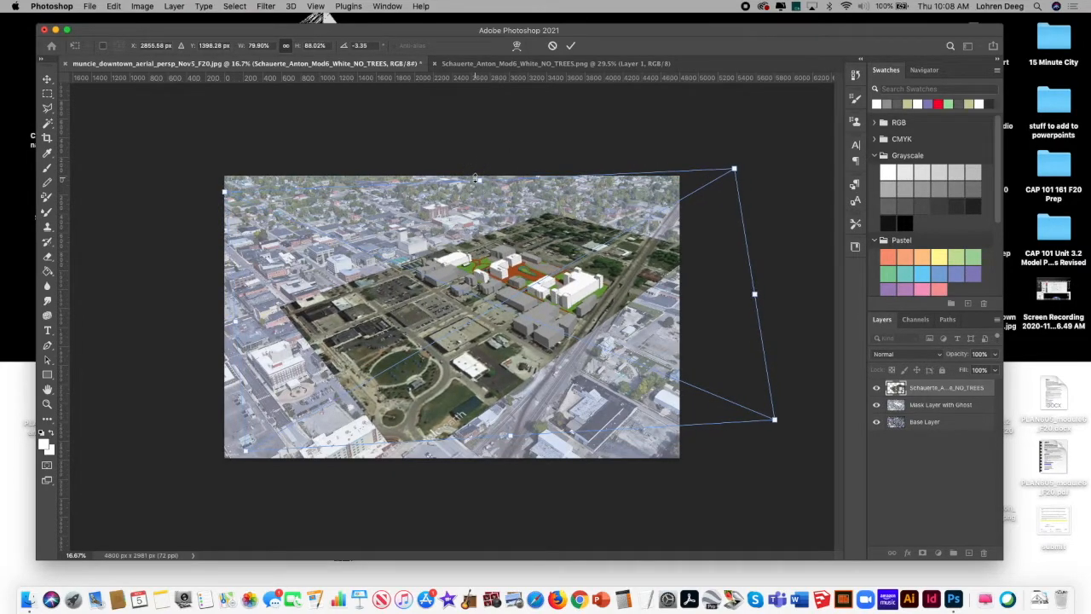
{"action": "key", "text": "Return"}
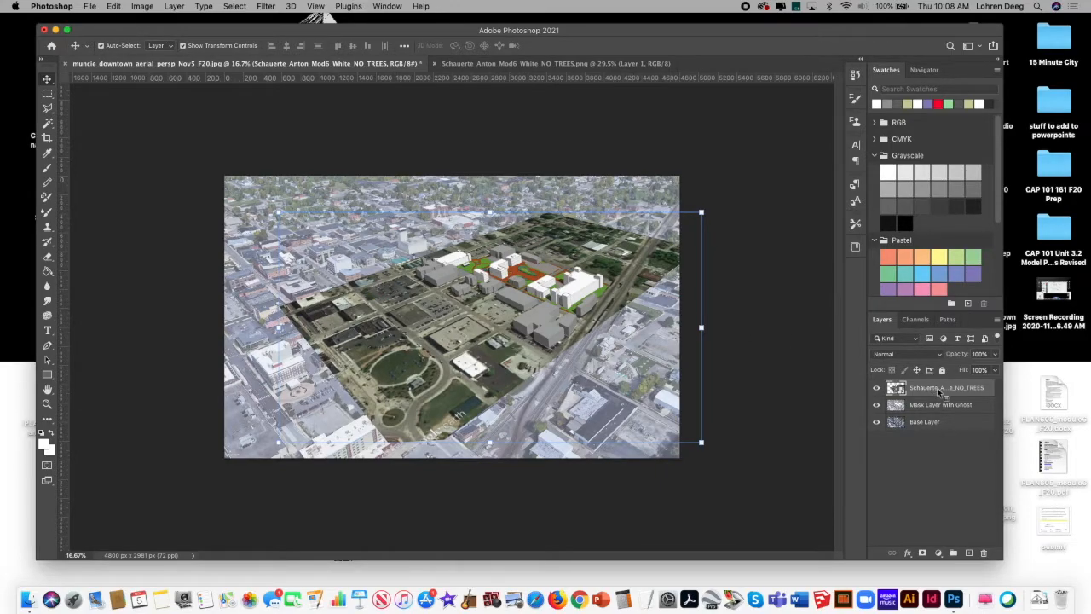
- Rasterize the placed model layer and move it beneath the Mask Layer with Ghost
{"action": "right_click", "coordinate": [939, 391]}
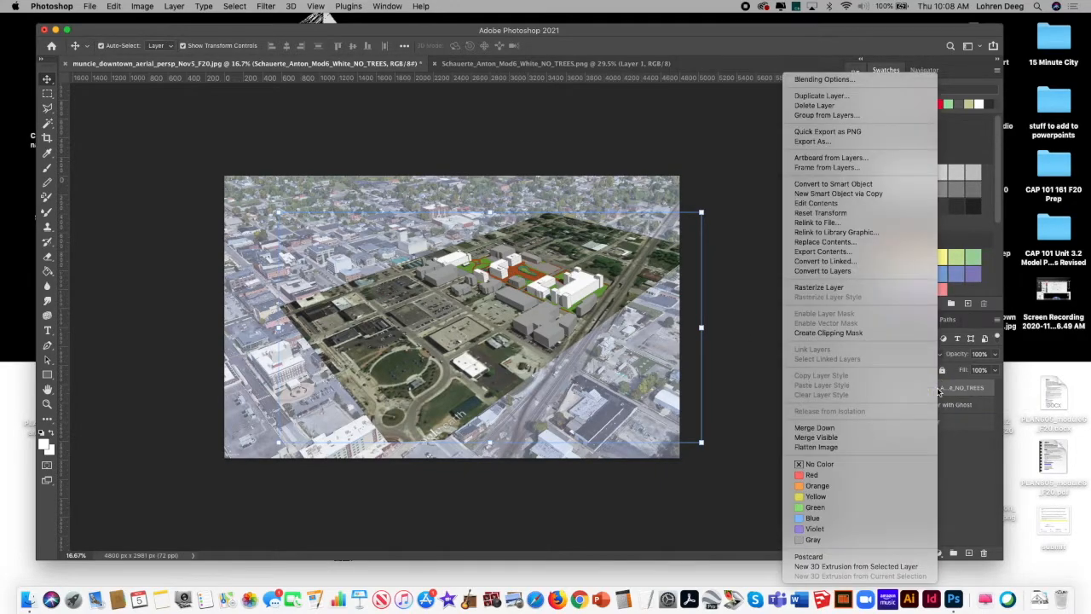
{"action": "left_click", "coordinate": [887, 286]}
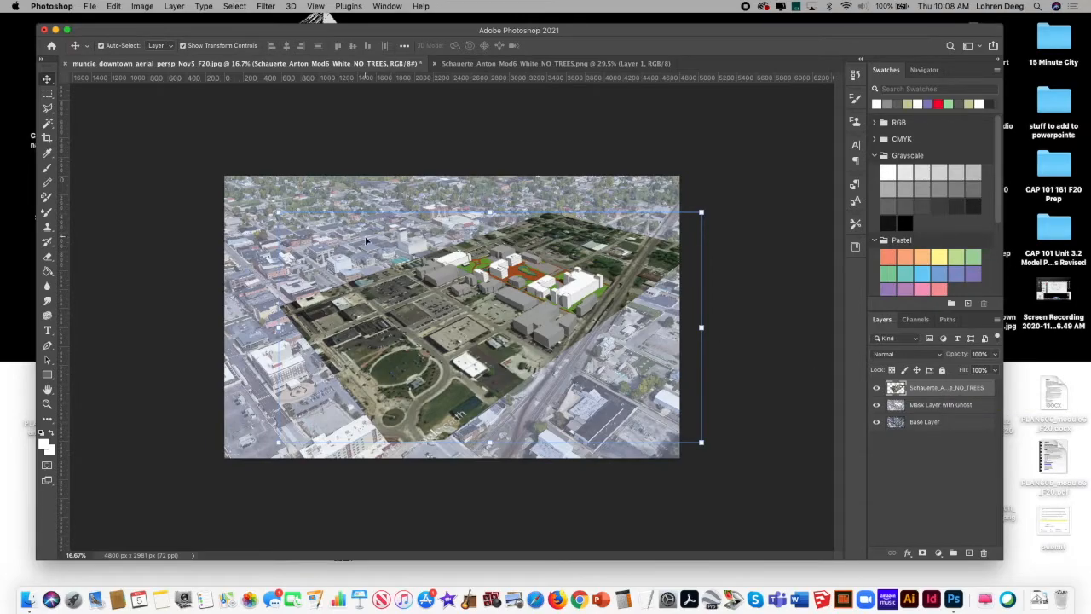
{"action": "mouse_move", "coordinate": [508, 278]}
{"action": "left_mouse_down"}
{"action": "mouse_move", "coordinate": [485, 281]}
{"action": "mouse_move", "coordinate": [519, 281]}
{"action": "left_mouse_up"}
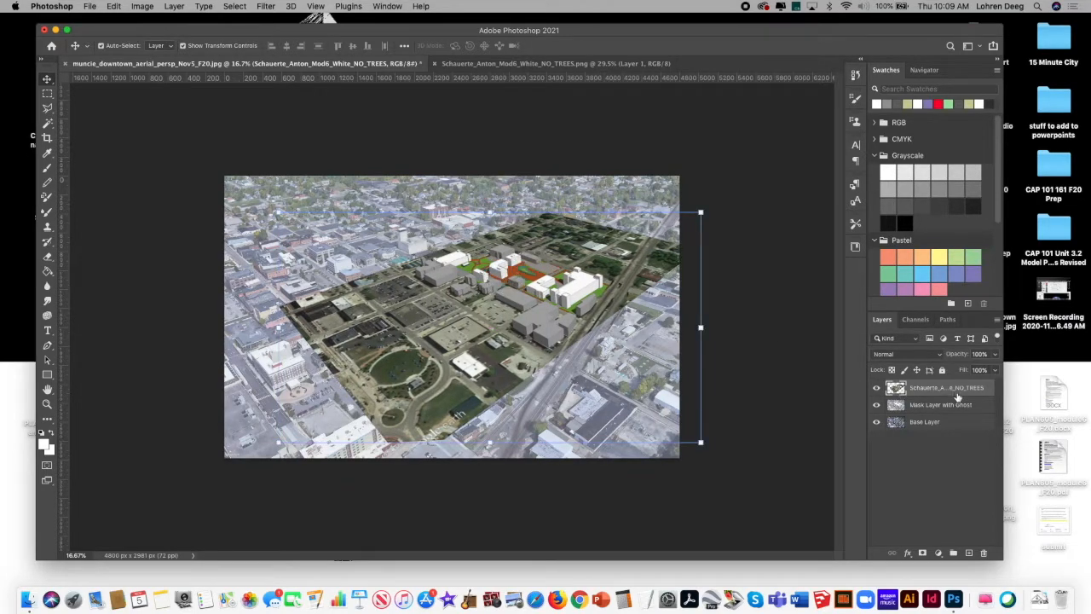
{"action": "left_click_drag", "start_coordinate": [951, 394], "coordinate": [944, 413]}
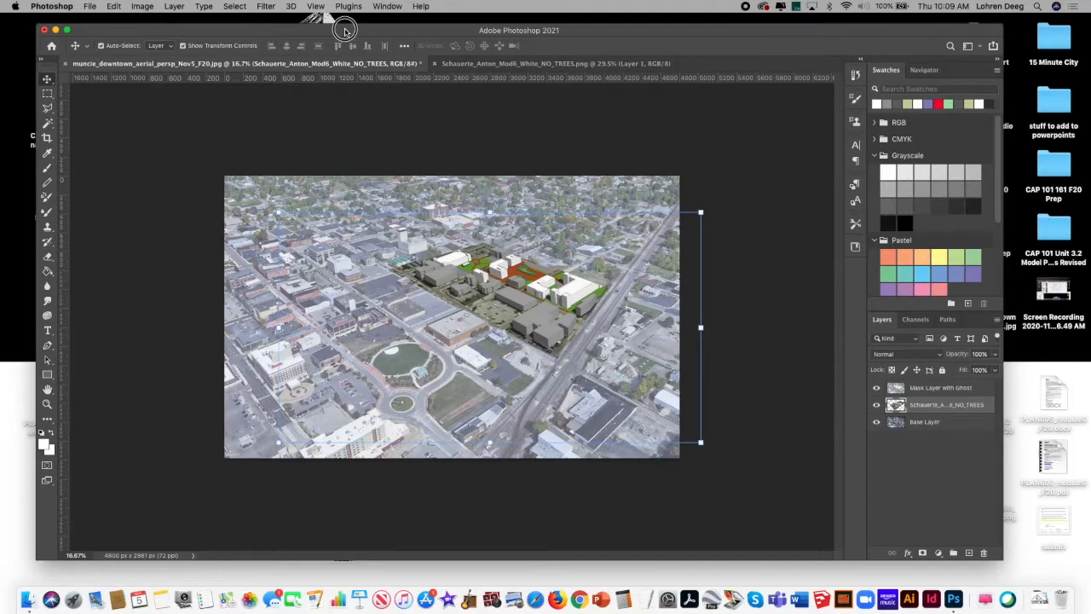
- Enlarge the application window and view the composite at 100% to examine how the model meets the mask edge
{"action": "left_click_drag", "start_coordinate": [350, 31], "coordinate": [319, 25]}
{"action": "double_click", "coordinate": [319, 19]}
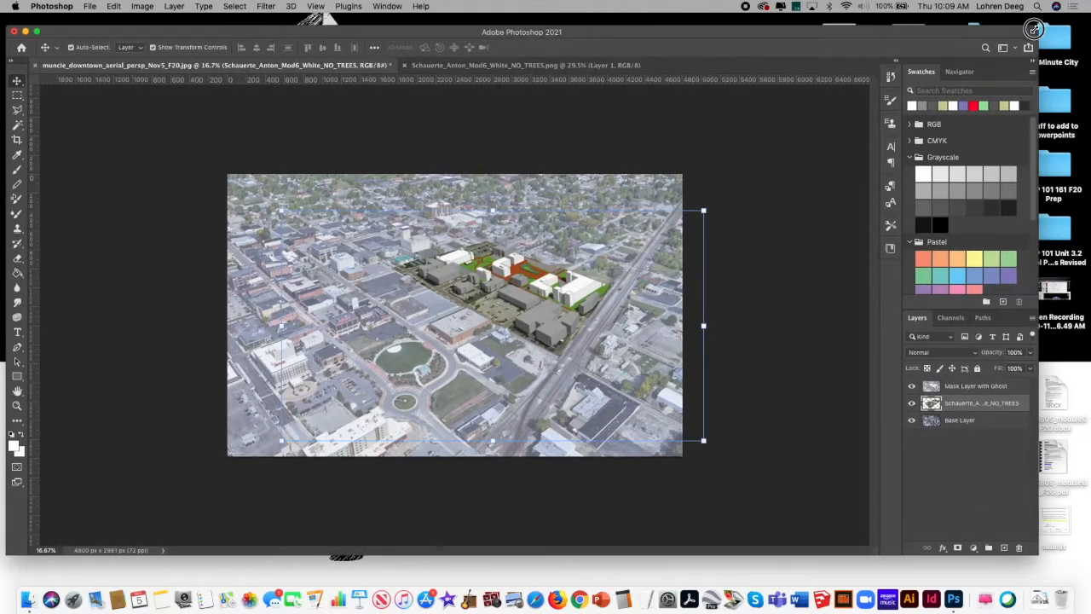
{"action": "left_click", "coordinate": [387, 6]}
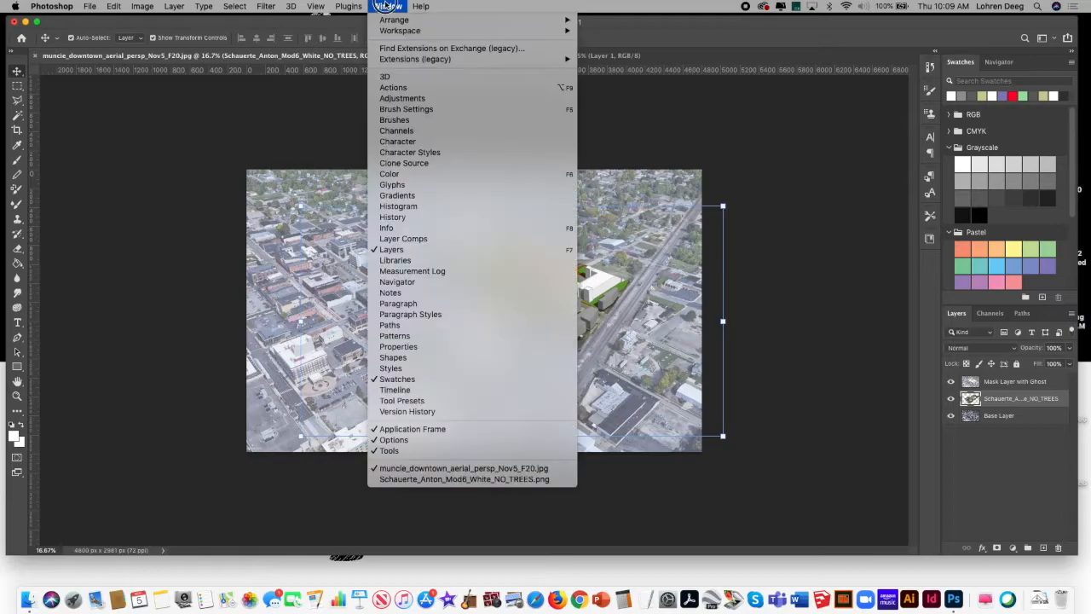
{"action": "mouse_move", "coordinate": [348, 6]}
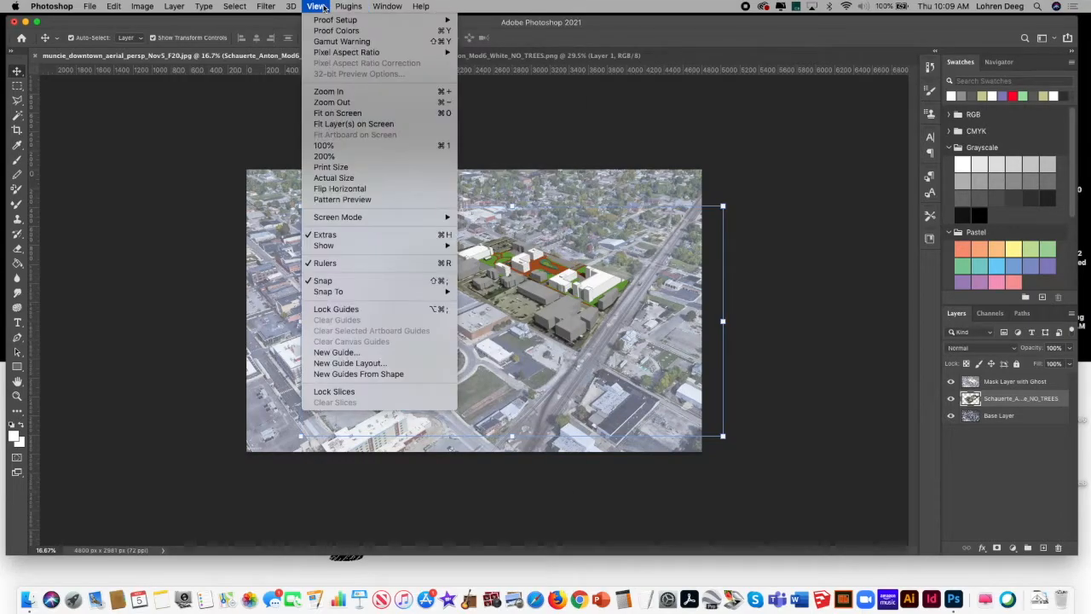
{"action": "left_click", "coordinate": [372, 145]}
{"action": "left_click", "coordinate": [339, 7]}
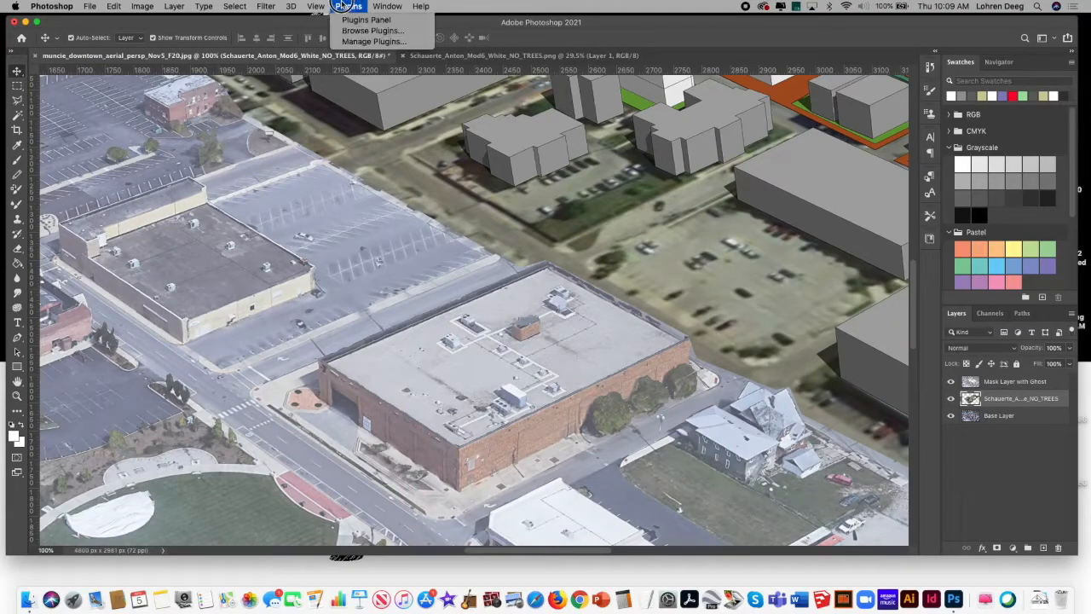
- Move the building model layer slightly left and down to align it with the streets of the aerial photo
{"action": "mouse_move", "coordinate": [315, 6]}
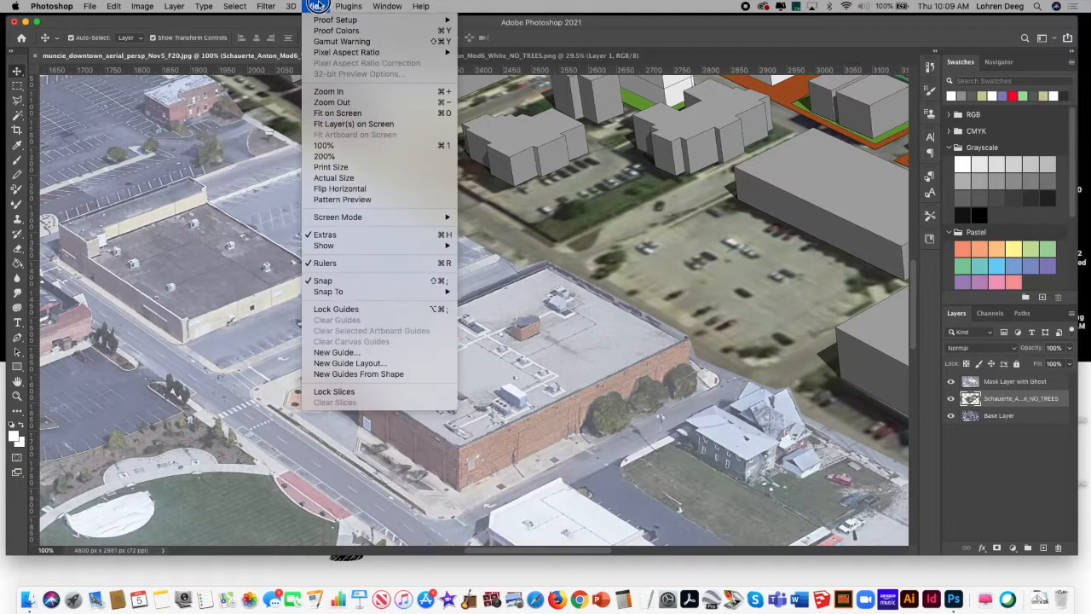
{"action": "left_click", "coordinate": [371, 125]}
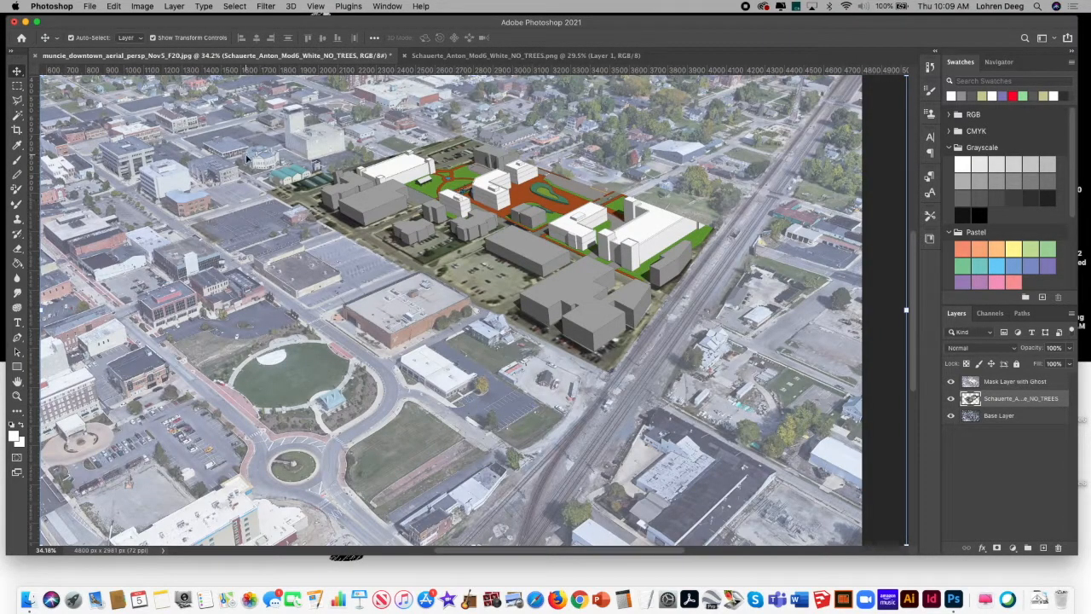
{"action": "left_click_drag", "start_coordinate": [356, 191], "coordinate": [411, 214]}
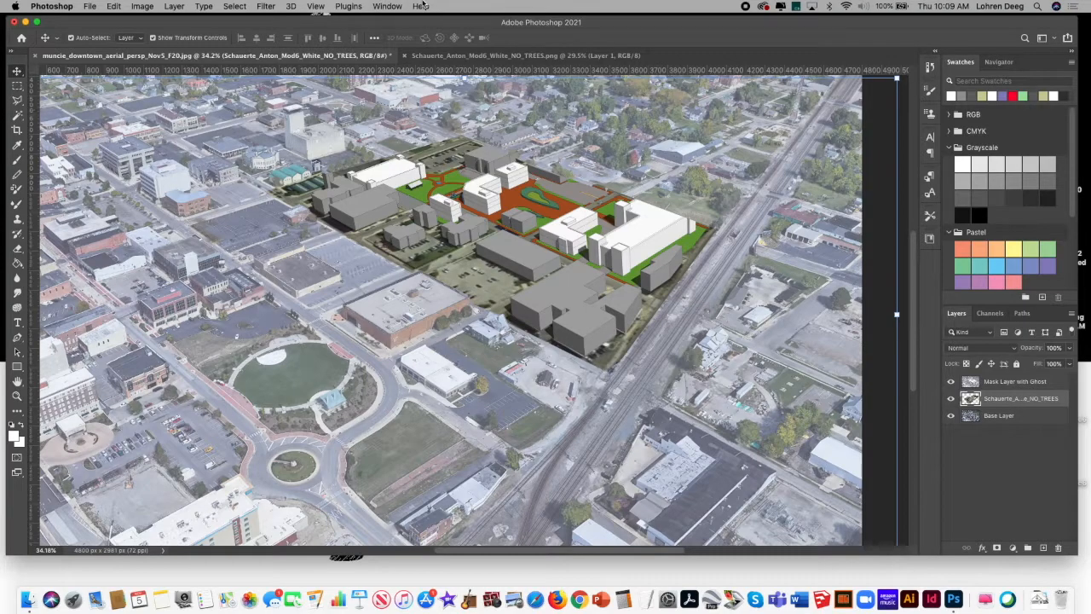
- Scale the building model layer up to about 102.4%, then widen it slightly to fit the aerial photo's site
{"action": "left_click", "coordinate": [317, 6]}
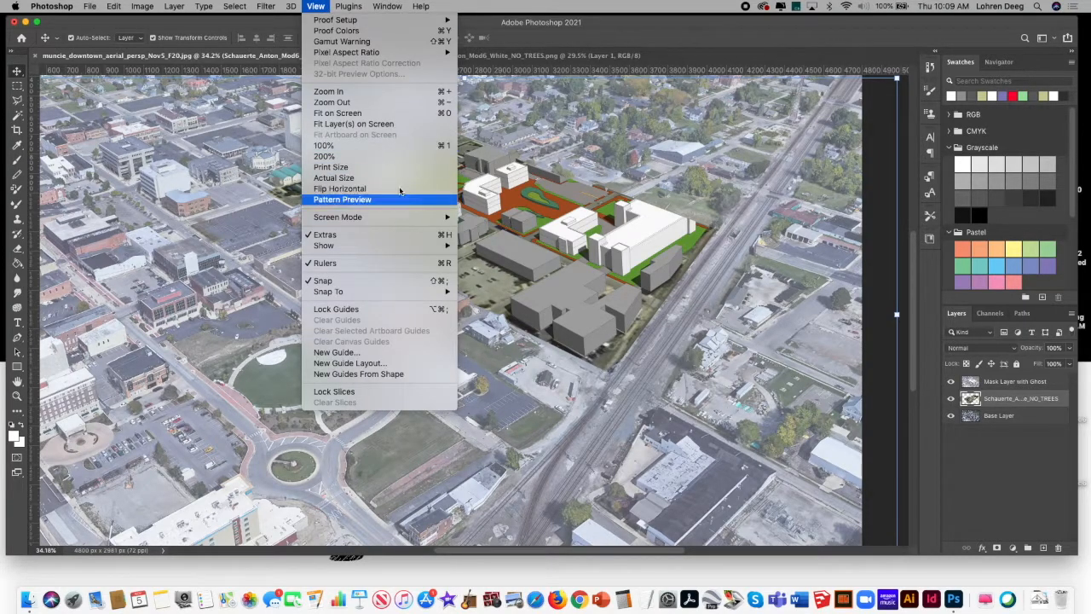
{"action": "left_click", "coordinate": [414, 102]}
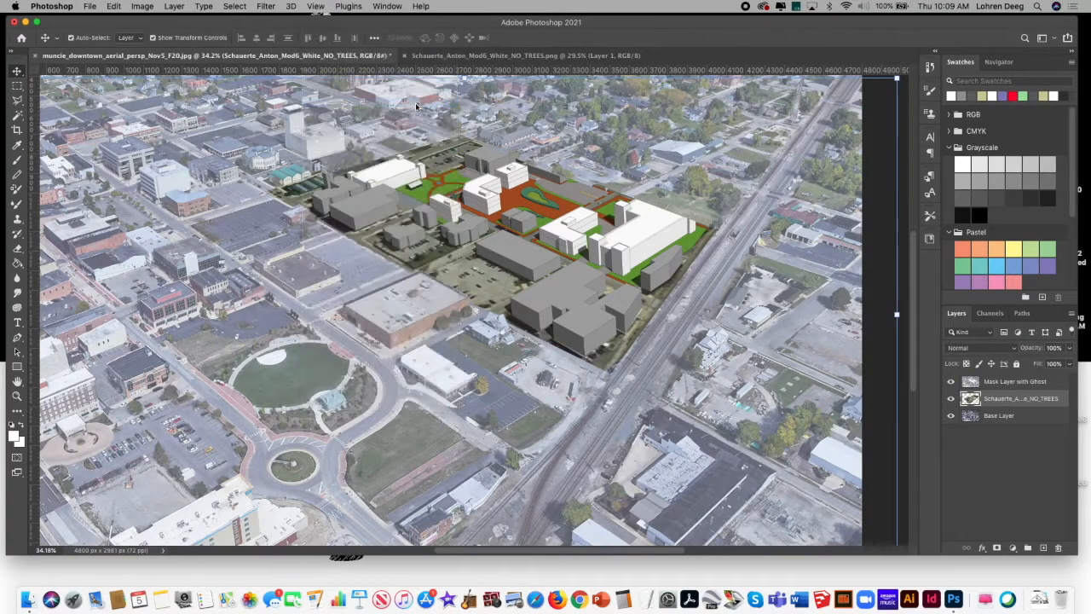
{"action": "left_click", "coordinate": [317, 6]}
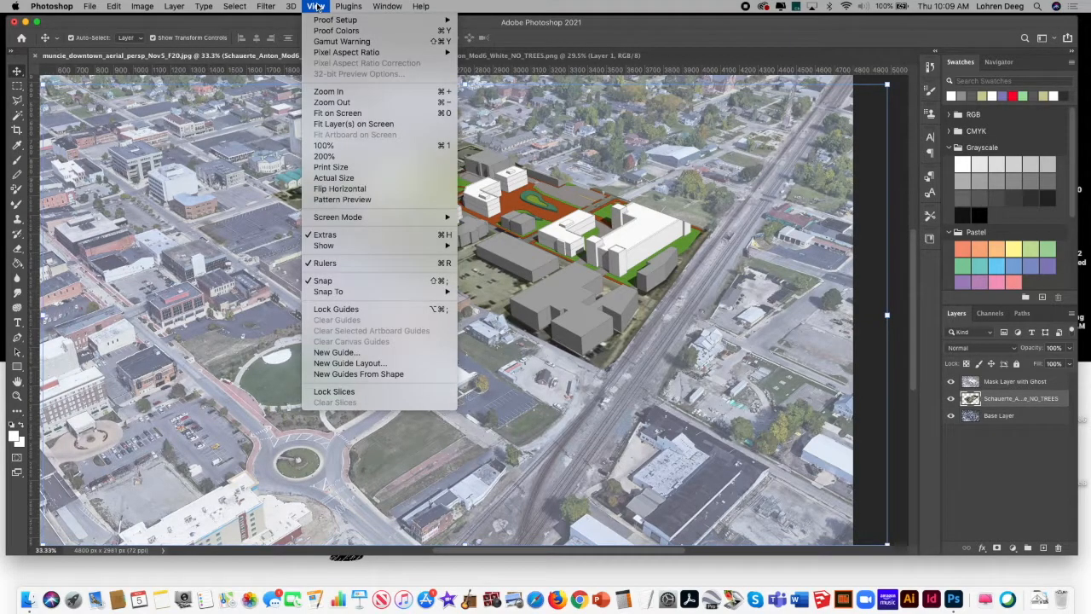
{"action": "left_click", "coordinate": [347, 102]}
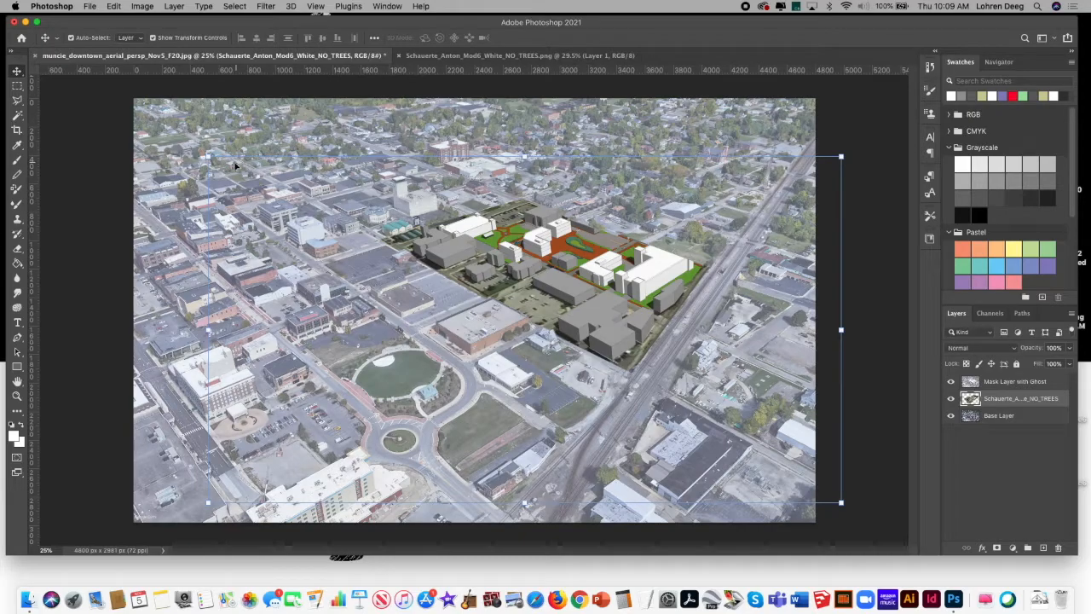
{"action": "left_click", "coordinate": [115, 6]}
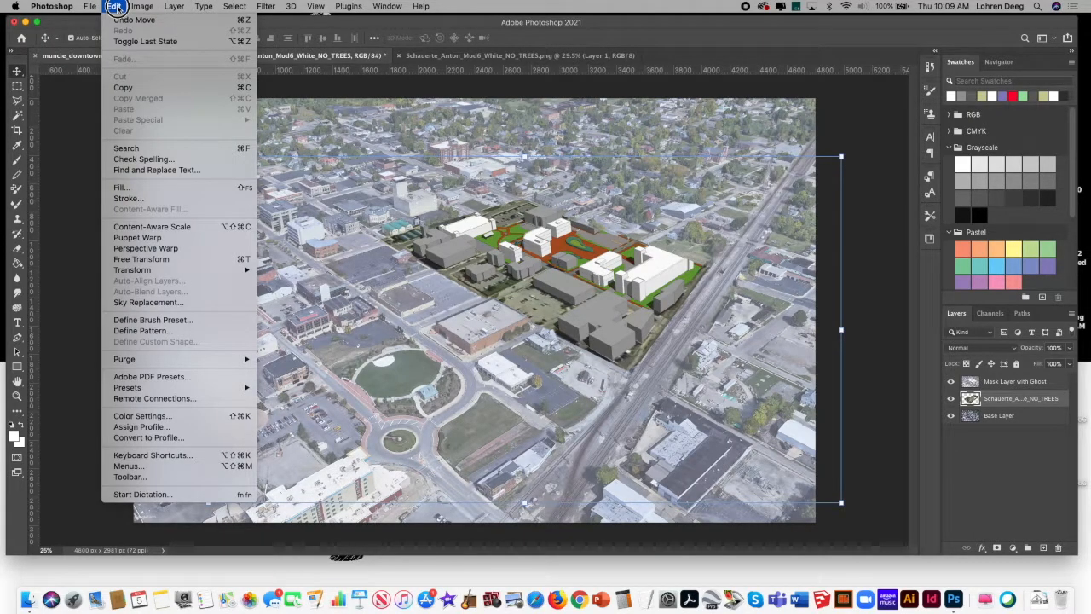
{"action": "mouse_move", "coordinate": [166, 270]}
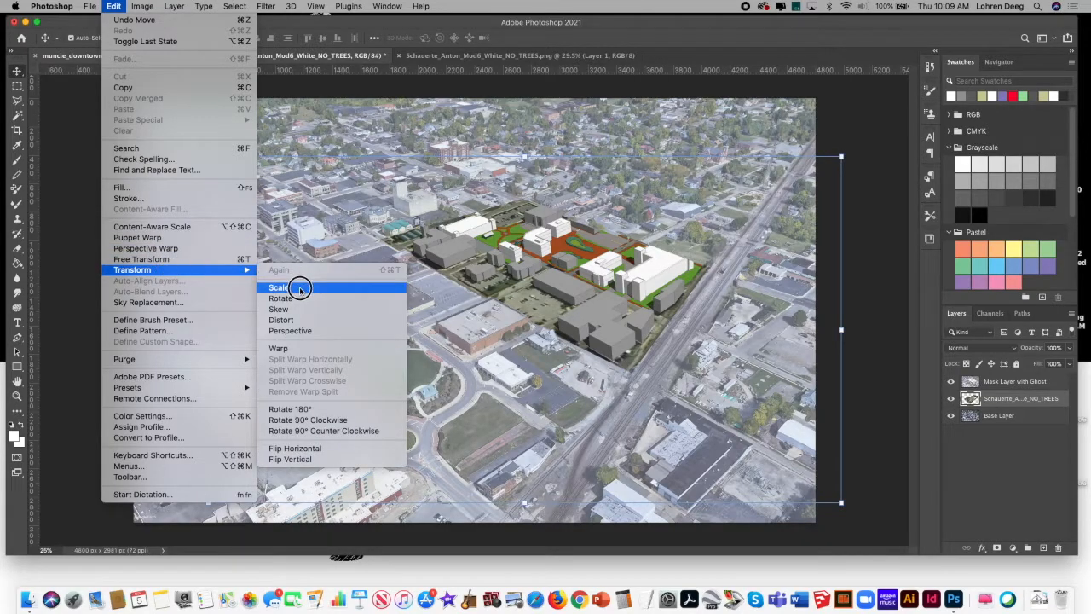
{"action": "left_click", "coordinate": [294, 285]}
{"action": "left_click_drag", "start_coordinate": [207, 156], "coordinate": [194, 145]}
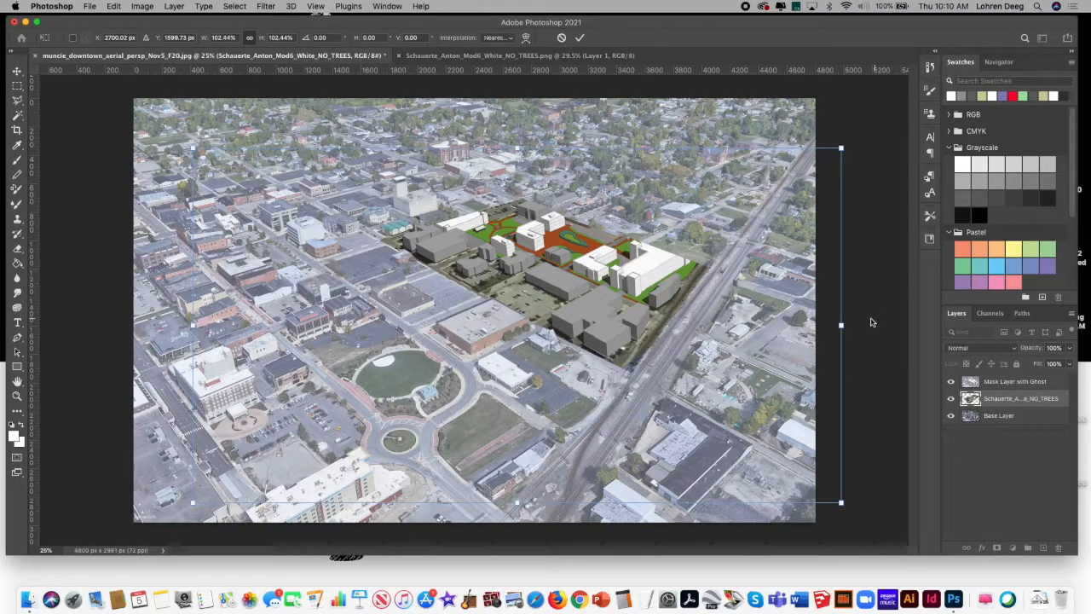
{"action": "left_click_drag", "start_coordinate": [842, 325], "coordinate": [844, 326]}
{"action": "key", "text": "Return"}
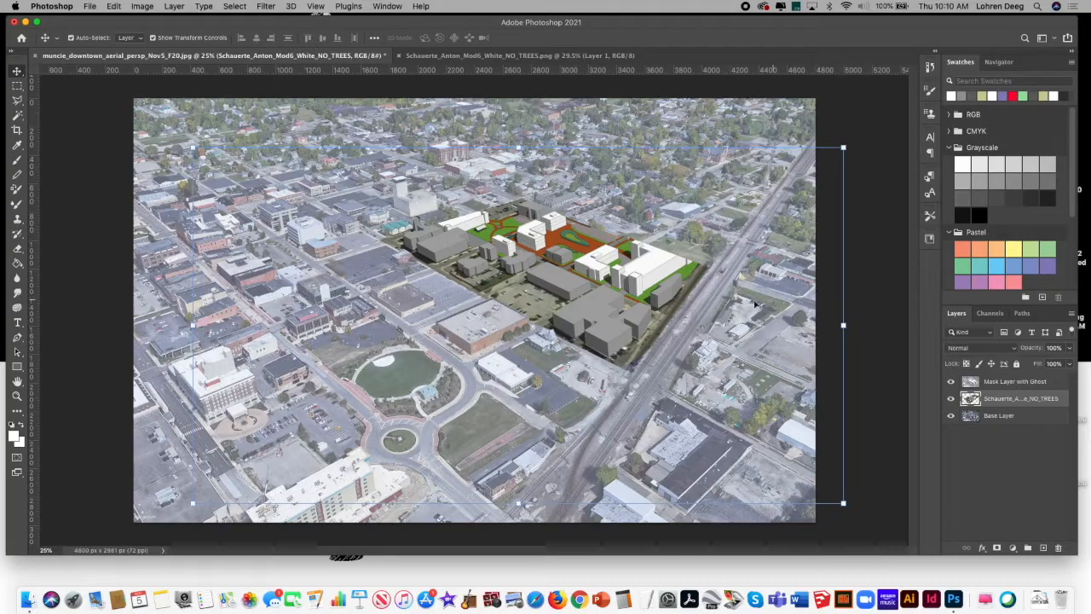
{"action": "key", "text": "super+shift+5"}
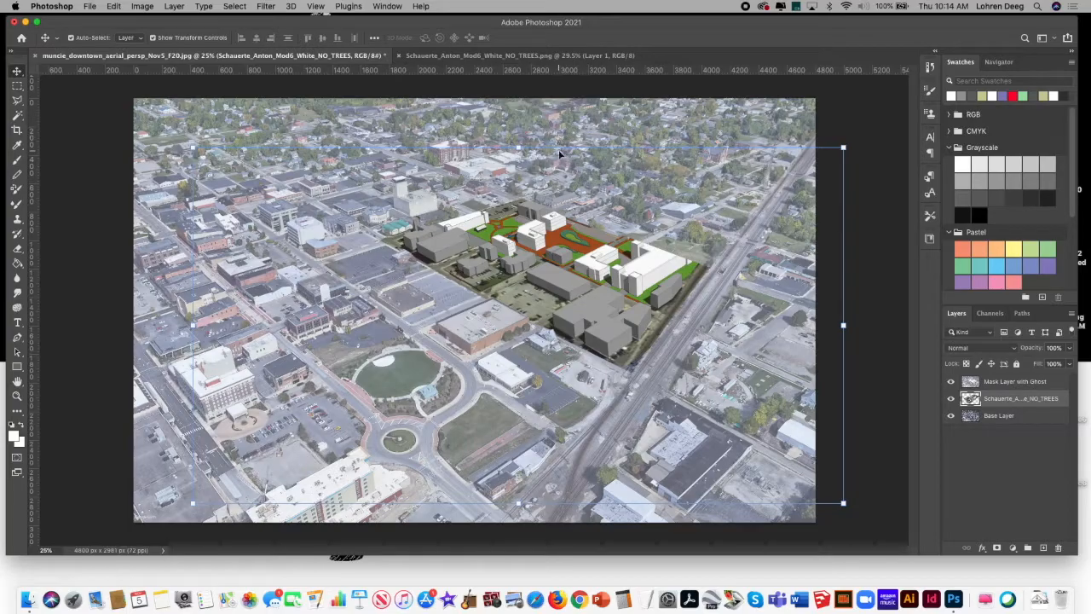
- Reduce the opacity of the Mask Layer with Ghost layer to 83% so the model beneath shows through
{"action": "left_click", "coordinate": [17, 396]}
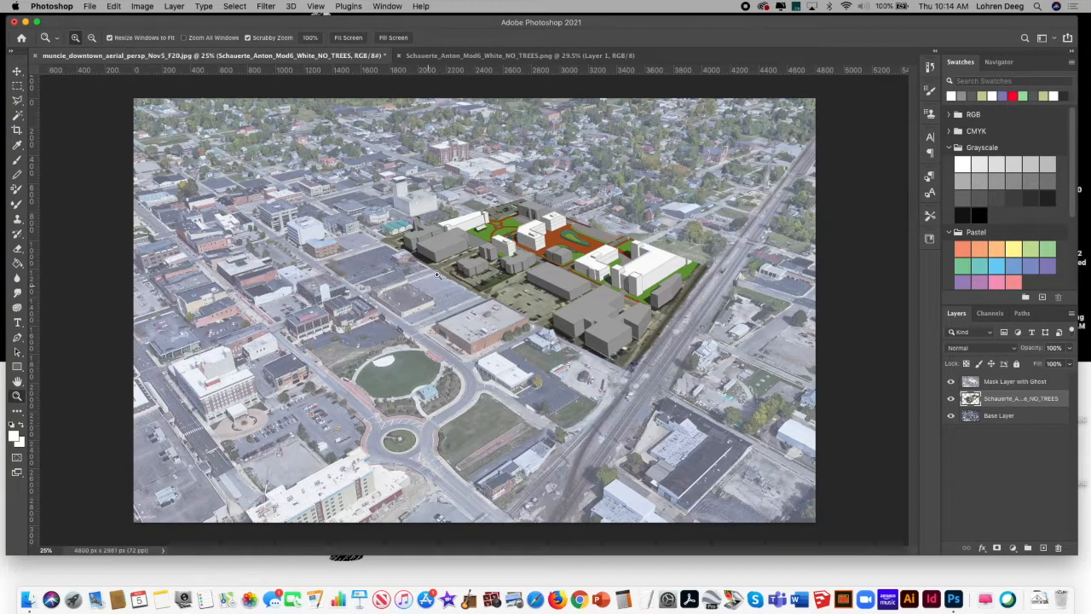
{"action": "left_click_drag", "start_coordinate": [589, 239], "coordinate": [627, 213]}
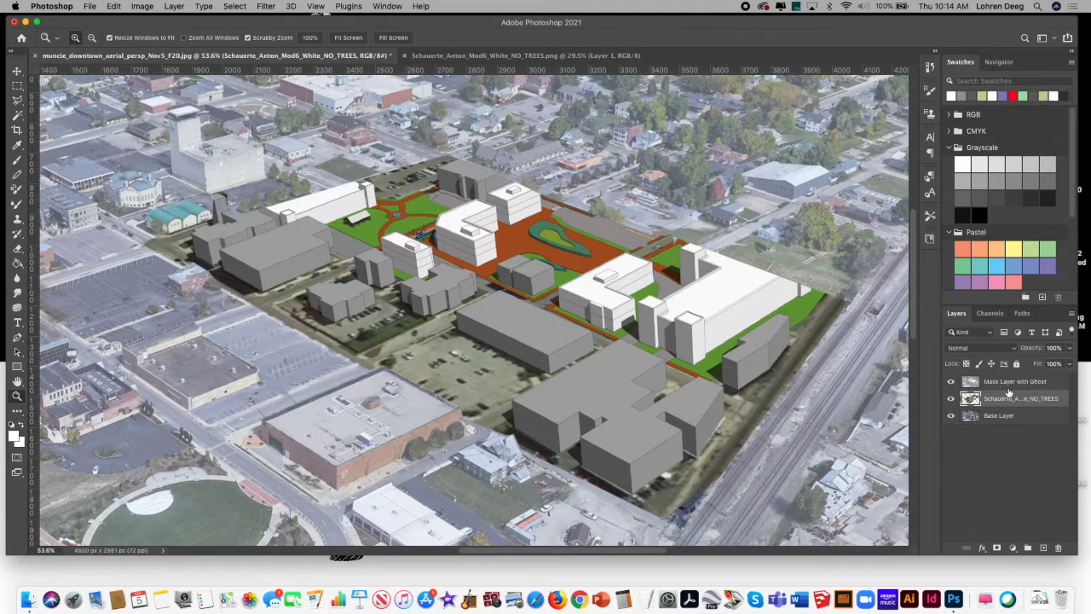
{"action": "left_click", "coordinate": [1009, 385]}
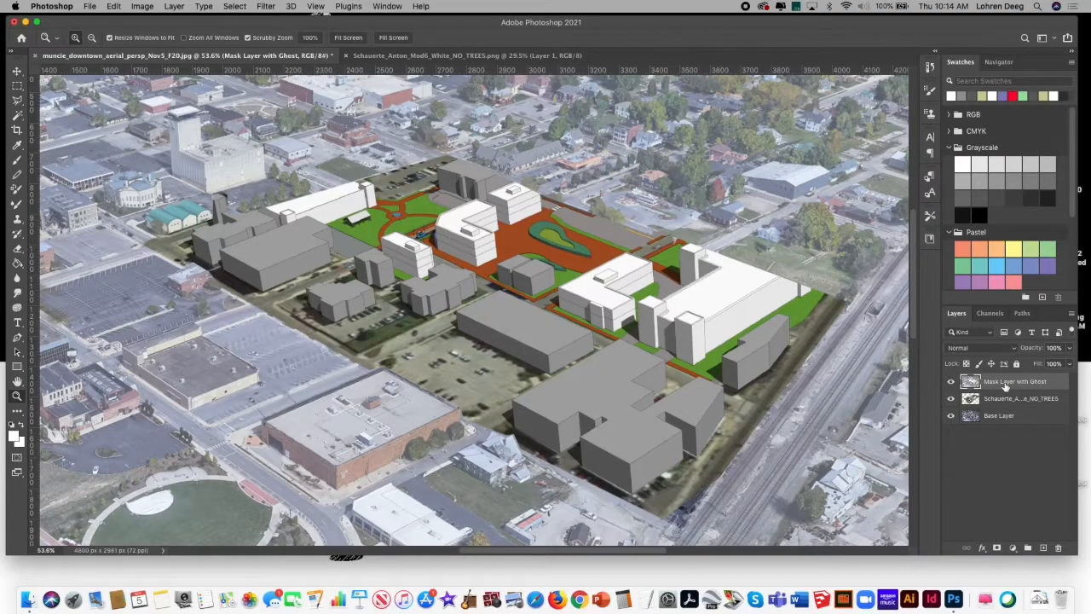
{"action": "left_click", "coordinate": [1071, 353]}
{"action": "left_click_drag", "start_coordinate": [1067, 364], "coordinate": [1049, 365]}
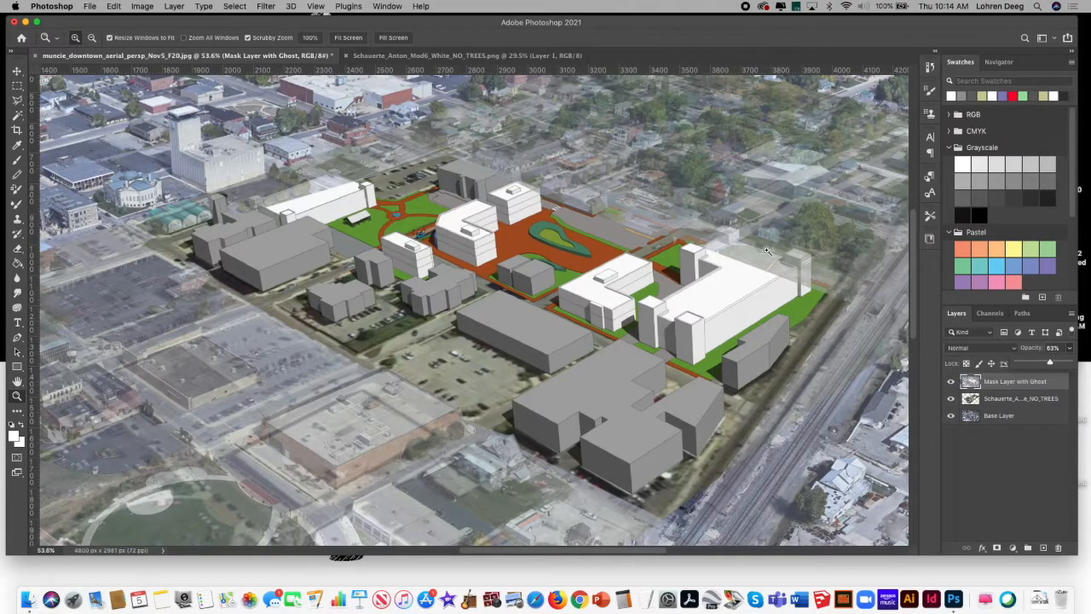
{"action": "left_click", "coordinate": [1021, 385]}
- Outline the hidden building tops along the site's far edge with the Polygonal Lasso, delete that mask layer area, and deselect
{"action": "left_click", "coordinate": [18, 100]}
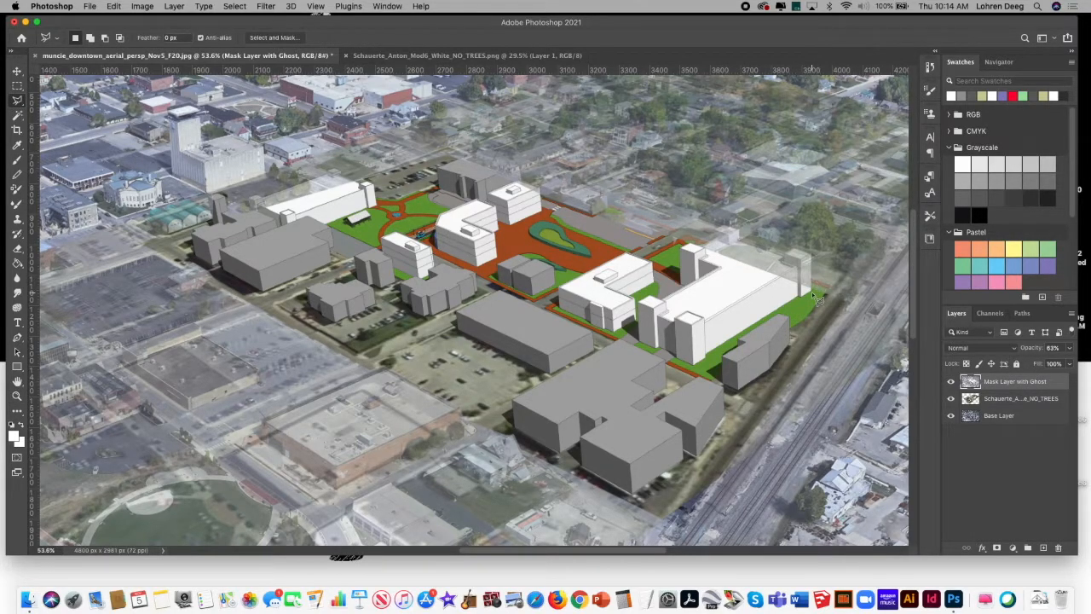
{"action": "left_click", "coordinate": [783, 253]}
{"action": "left_click", "coordinate": [733, 232]}
{"action": "left_click", "coordinate": [724, 230]}
{"action": "left_click", "coordinate": [538, 191]}
{"action": "left_click", "coordinate": [475, 149]}
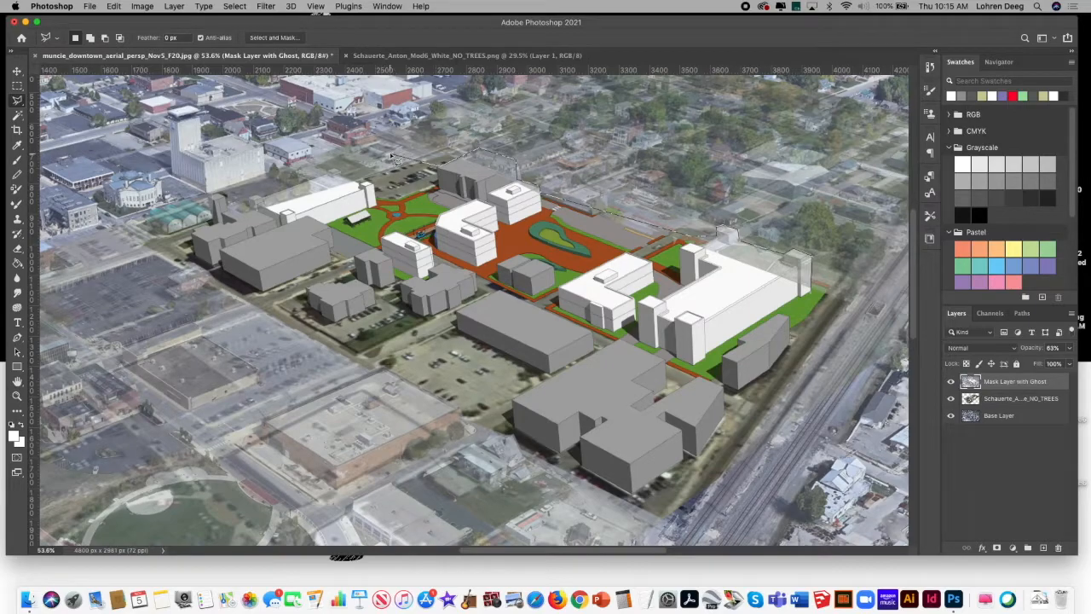
{"action": "left_click", "coordinate": [327, 173]}
{"action": "left_click", "coordinate": [248, 213]}
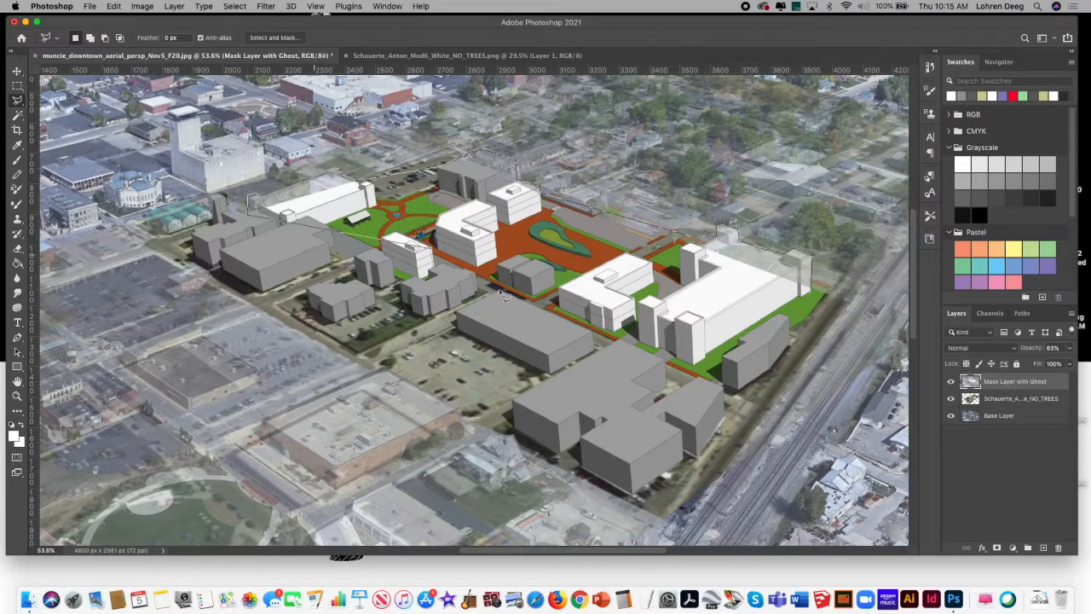
{"action": "double_click", "coordinate": [806, 299]}
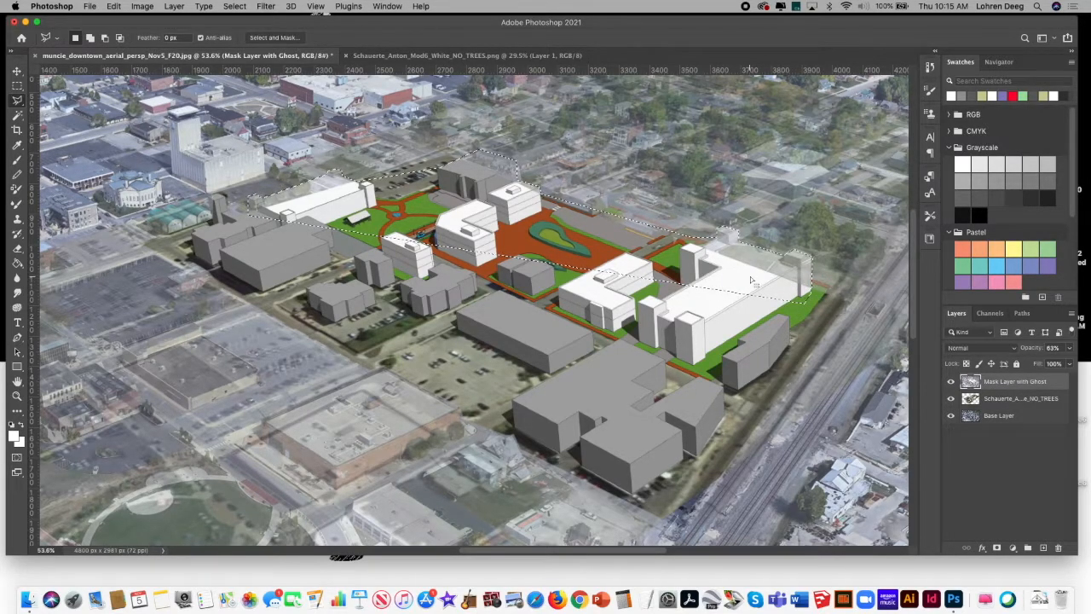
{"action": "key", "text": "BackSpace"}
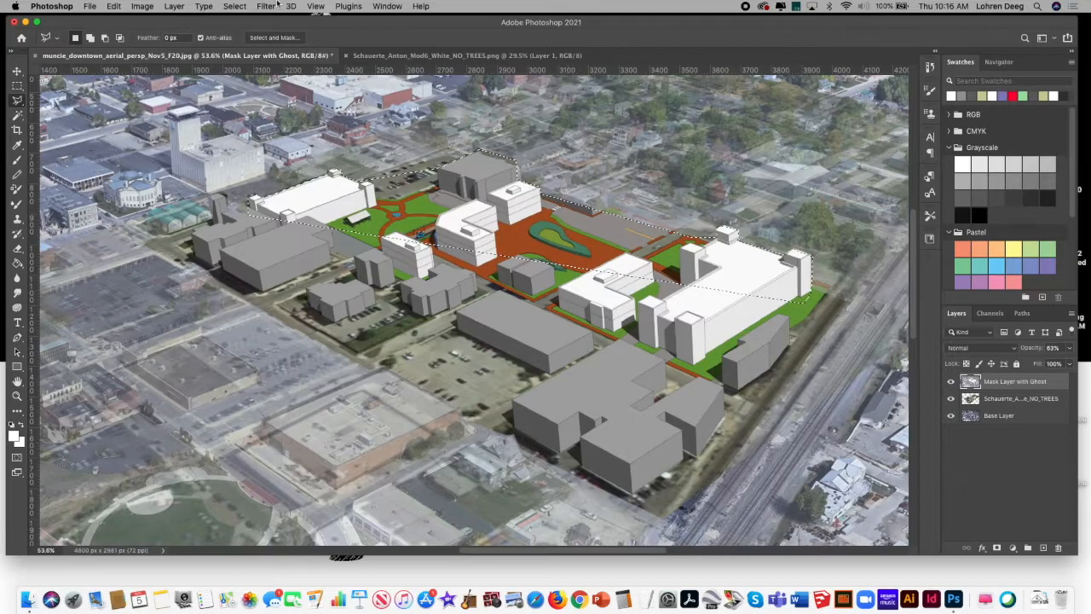
{"action": "left_click", "coordinate": [238, 6]}
{"action": "left_click", "coordinate": [245, 31]}
- Choose the standard Eraser tool with the soft round brush at 111 px and 0% hardness
{"action": "left_click", "coordinate": [17, 248]}
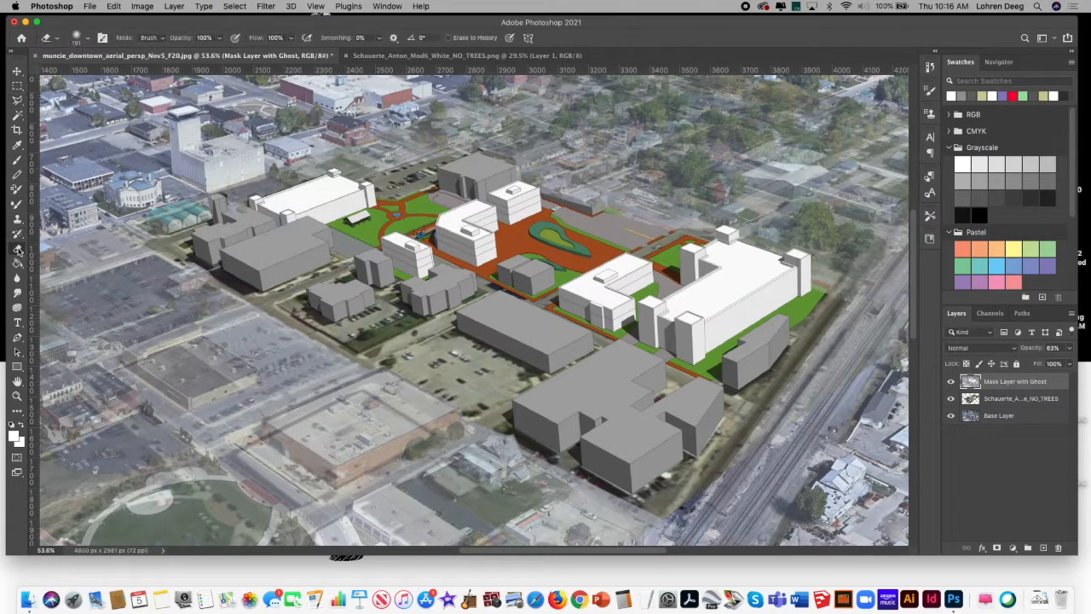
{"action": "right_click", "coordinate": [16, 249]}
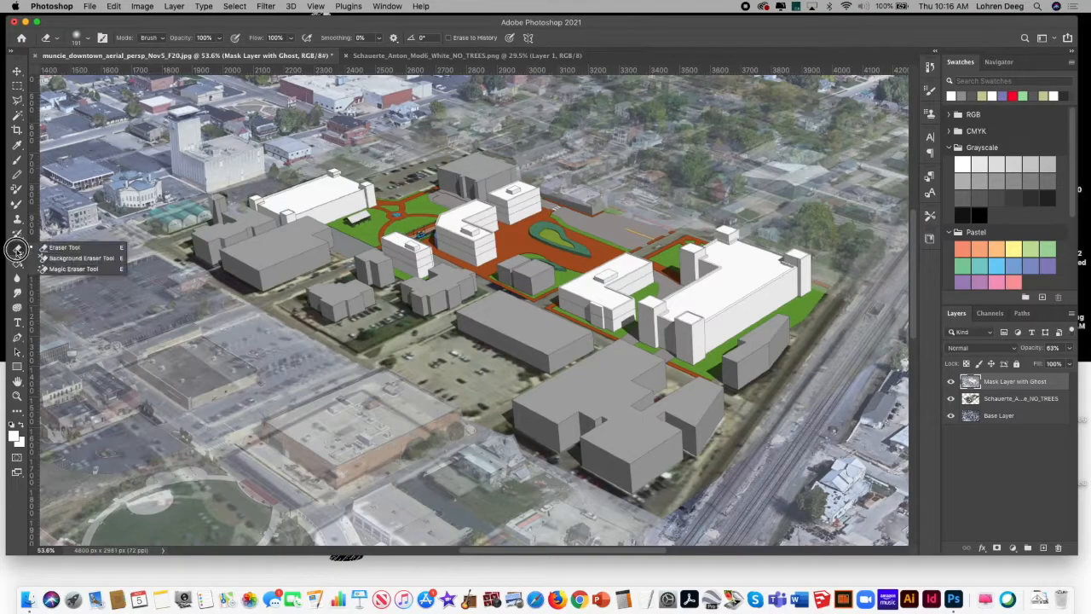
{"action": "left_click", "coordinate": [62, 247]}
{"action": "left_click", "coordinate": [88, 44]}
{"action": "mouse_move", "coordinate": [118, 73]}
{"action": "left_mouse_down"}
{"action": "mouse_move", "coordinate": [90, 75]}
{"action": "mouse_move", "coordinate": [108, 75]}
{"action": "left_mouse_up"}
{"action": "left_click", "coordinate": [34, 143]}
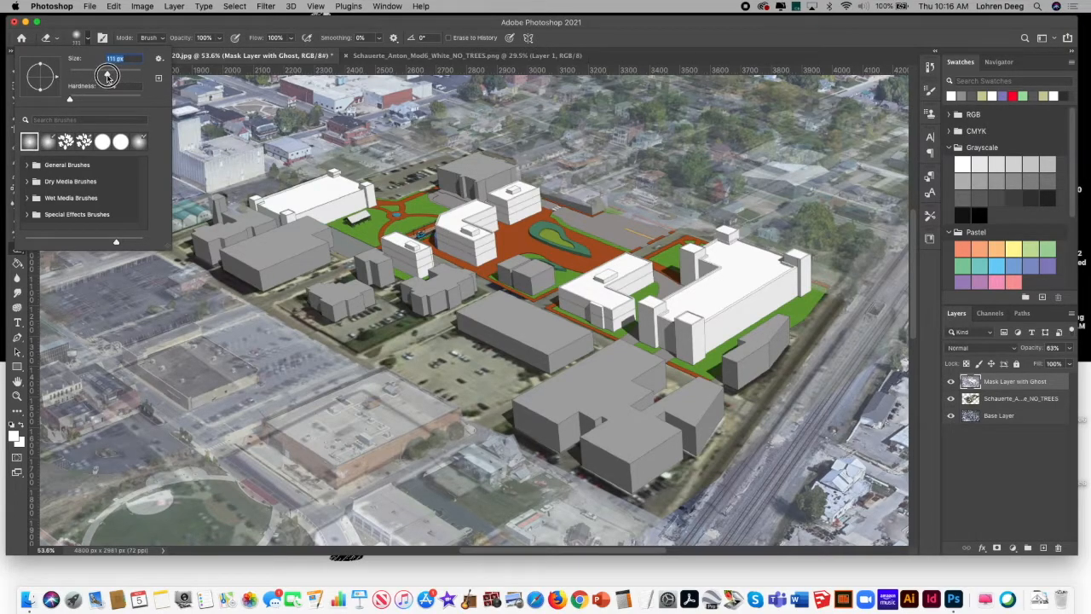
{"action": "left_click", "coordinate": [386, 7]}
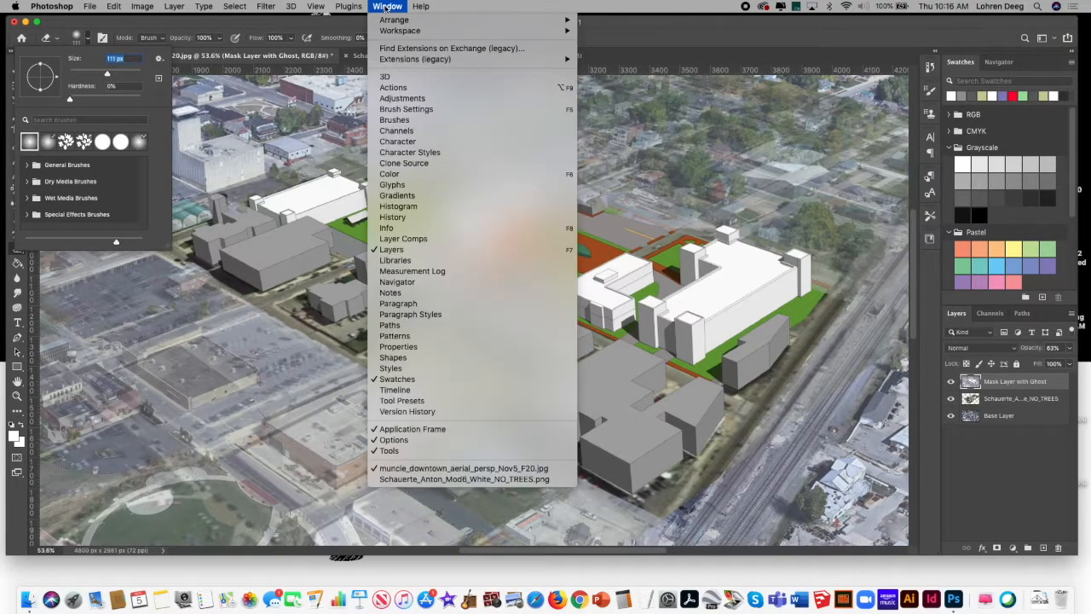
{"action": "mouse_move", "coordinate": [397, 33]}
{"action": "left_click", "coordinate": [30, 144]}
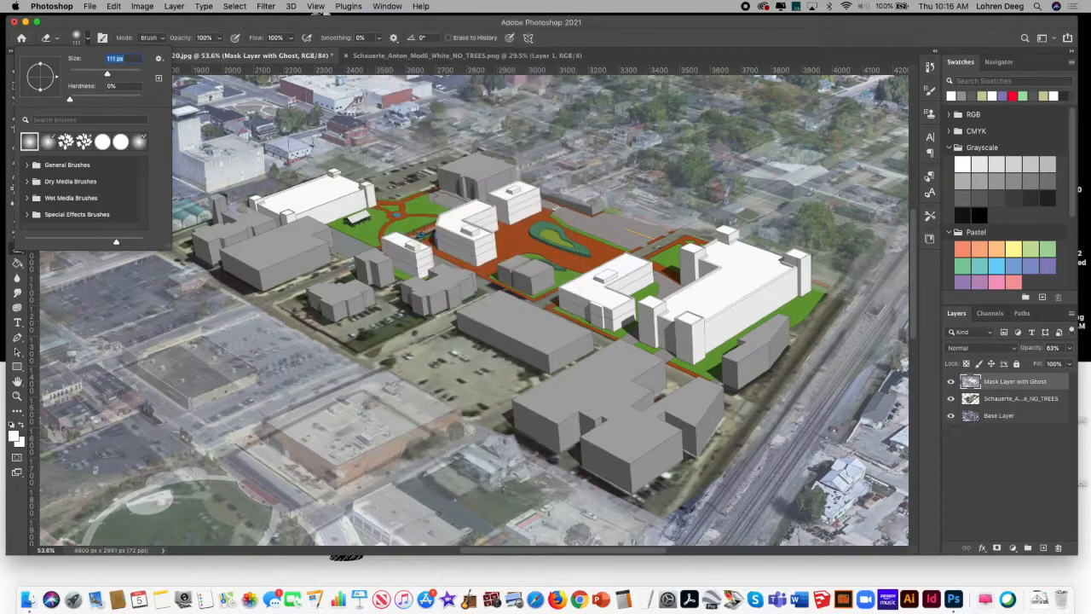
- Reduce the eraser size and erase the mask layer over the gray building behind the plaza and the large white building's far corner
{"action": "left_click_drag", "start_coordinate": [107, 74], "coordinate": [94, 74]}
{"action": "mouse_move", "coordinate": [581, 210]}
{"action": "left_mouse_down"}
{"action": "mouse_move", "coordinate": [554, 194]}
{"action": "mouse_move", "coordinate": [591, 197]}
{"action": "mouse_move", "coordinate": [572, 204]}
{"action": "mouse_move", "coordinate": [479, 157]}
{"action": "mouse_move", "coordinate": [516, 170]}
{"action": "mouse_move", "coordinate": [537, 196]}
{"action": "mouse_move", "coordinate": [713, 251]}
{"action": "left_mouse_up"}
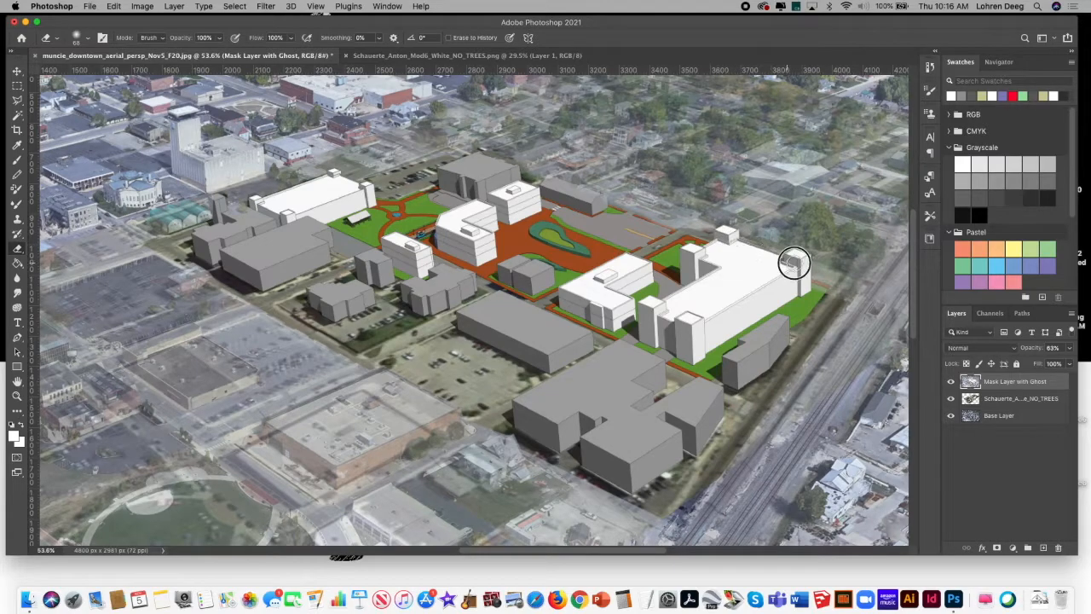
{"action": "mouse_move", "coordinate": [805, 294]}
{"action": "left_mouse_down"}
{"action": "mouse_move", "coordinate": [820, 292]}
{"action": "mouse_move", "coordinate": [800, 288]}
{"action": "left_mouse_up"}
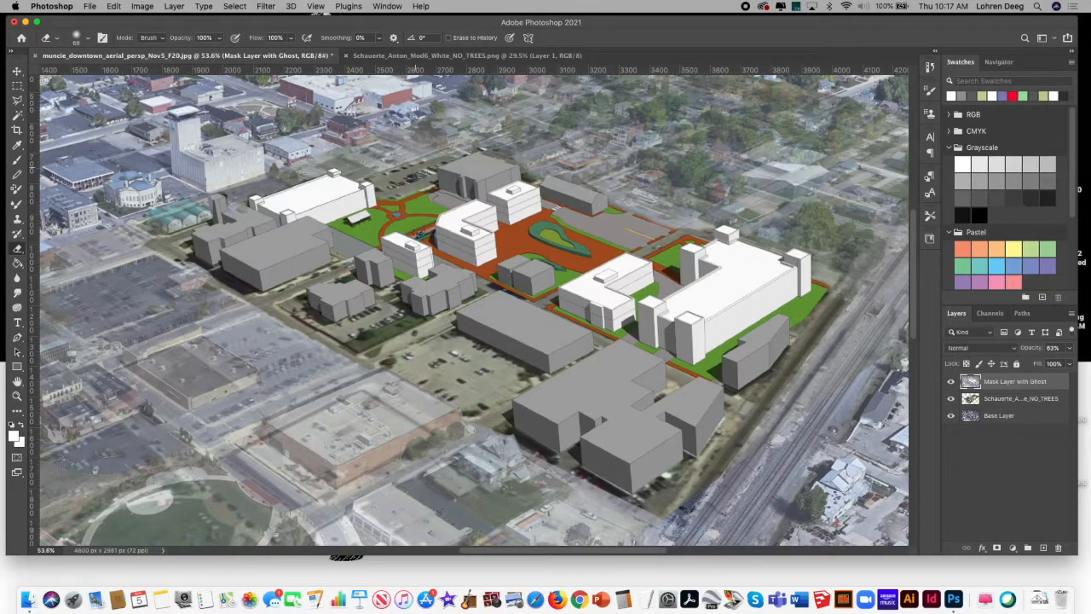
{"action": "key", "text": "super+shift+5"}
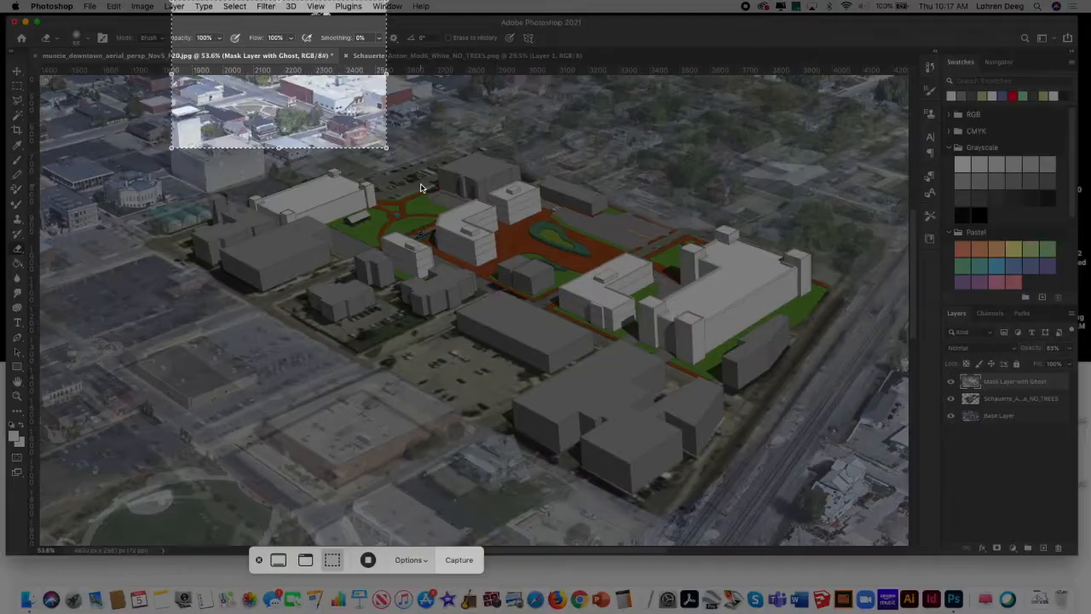
{"action": "left_click", "coordinate": [367, 560]}
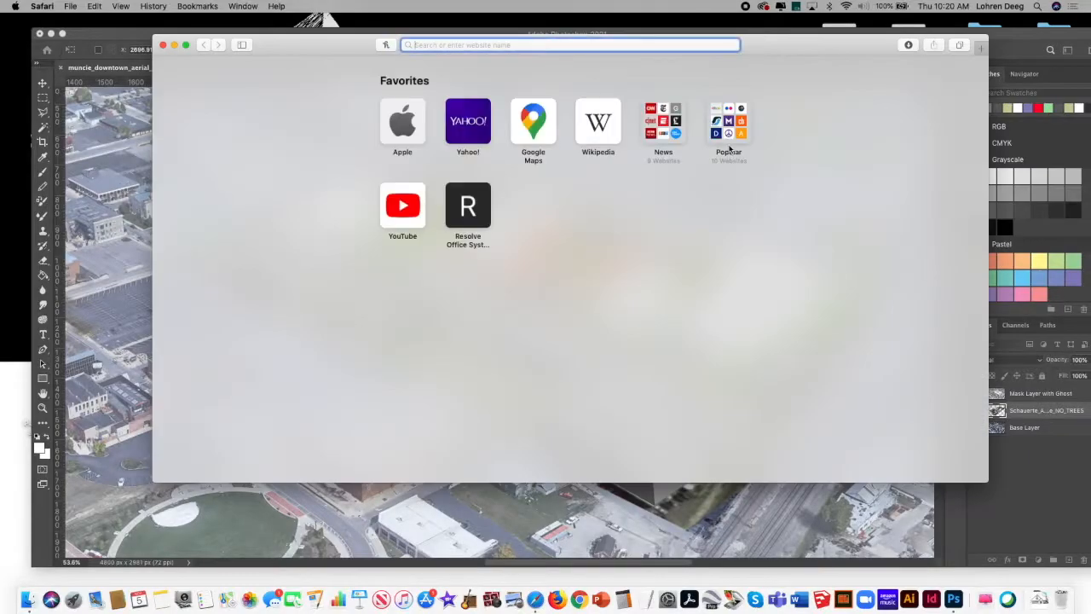
- Open ballstate.app.box.com in Safari and enlarge the browser window
{"action": "type", "text": "ballstate.app.box.com"}
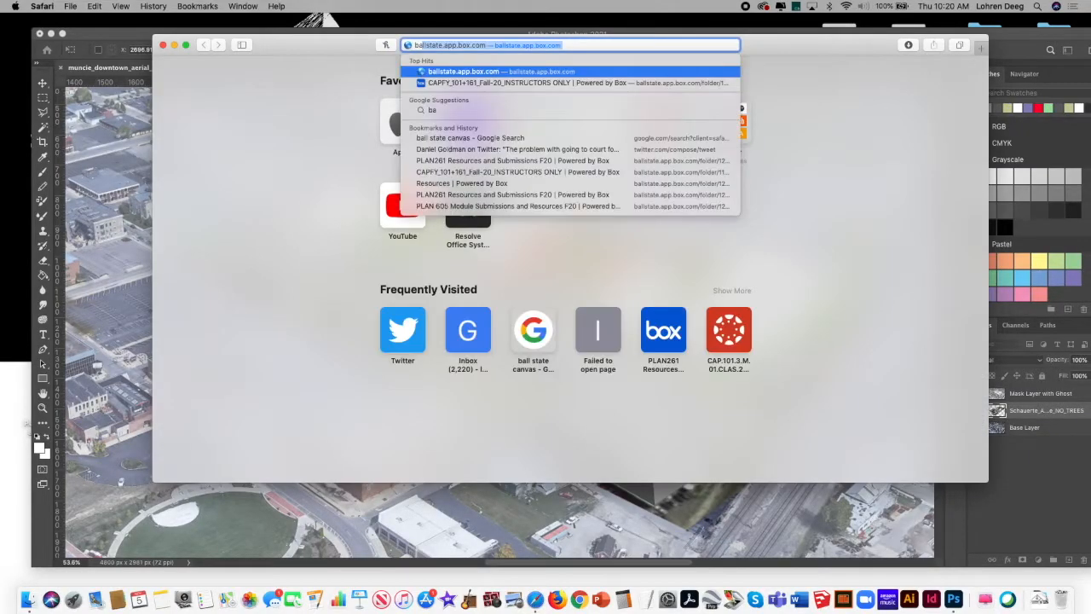
{"action": "key", "text": "Return"}
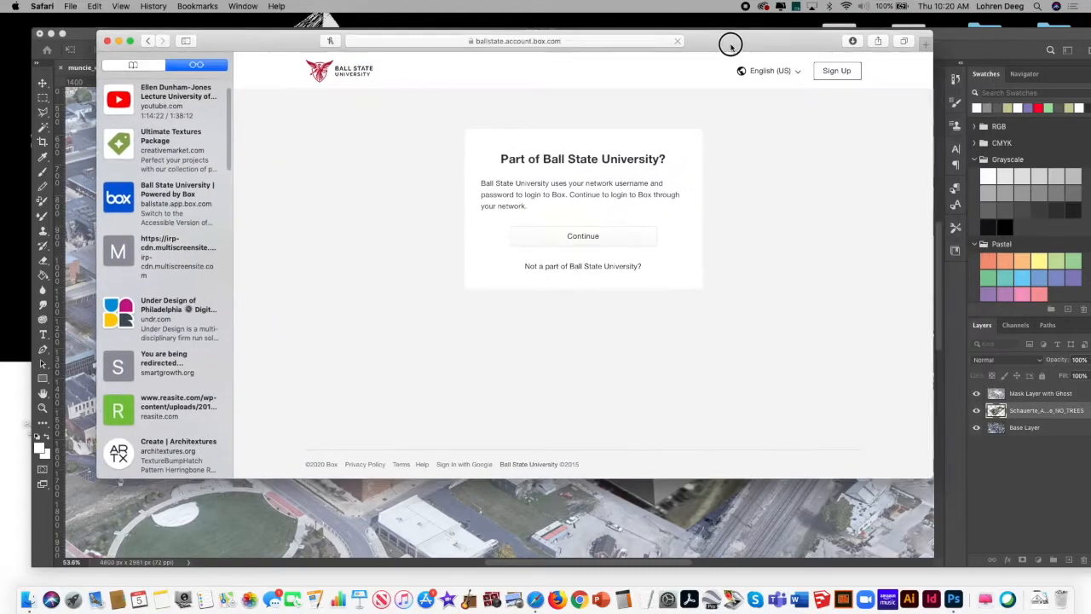
{"action": "left_click_drag", "start_coordinate": [926, 473], "coordinate": [1012, 527]}
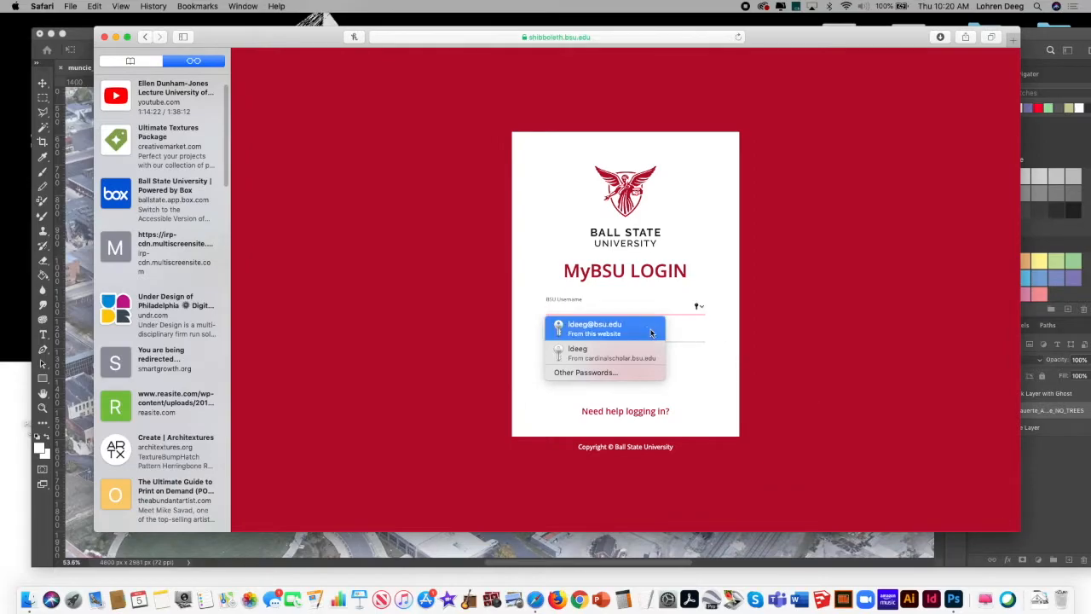
- Sign in to the university's Box account with the saved username and password and complete the additional account verification
{"action": "left_click", "coordinate": [594, 327]}
{"action": "left_click", "coordinate": [650, 377]}
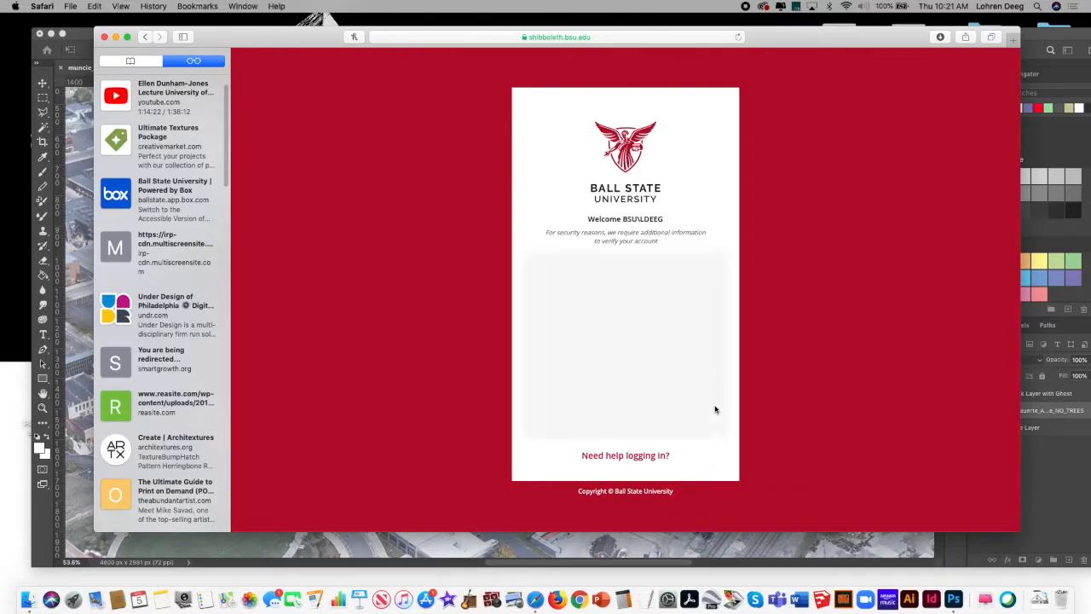
{"action": "left_click", "coordinate": [645, 315]}
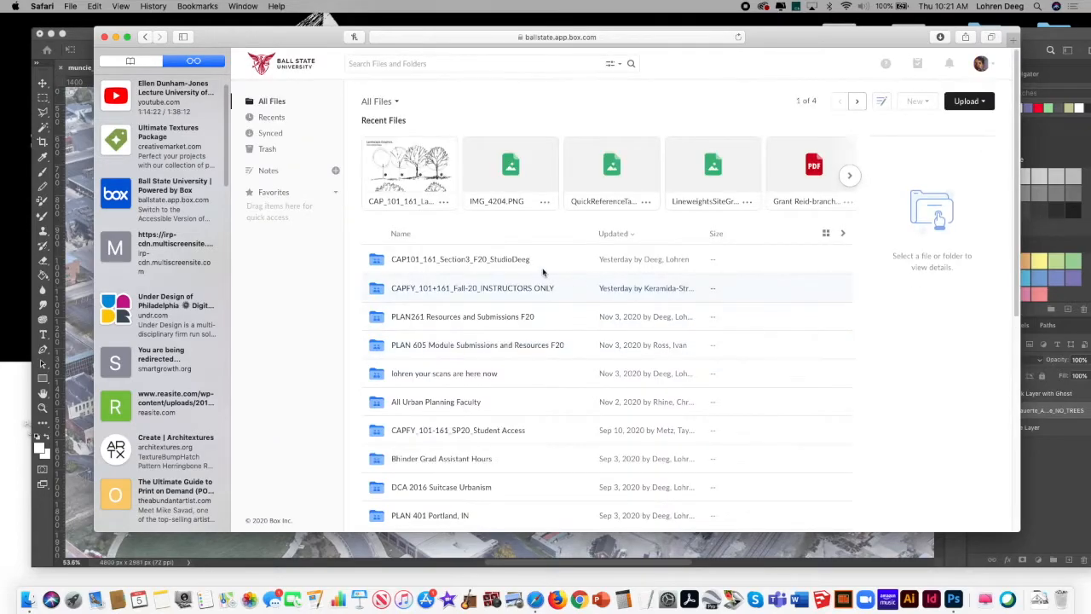
- Open the Tree Cut Outs folder inside Resources > Cut Outs of the PLAN 605 Module Submissions and Resources F20 folder
{"action": "left_click", "coordinate": [490, 345]}
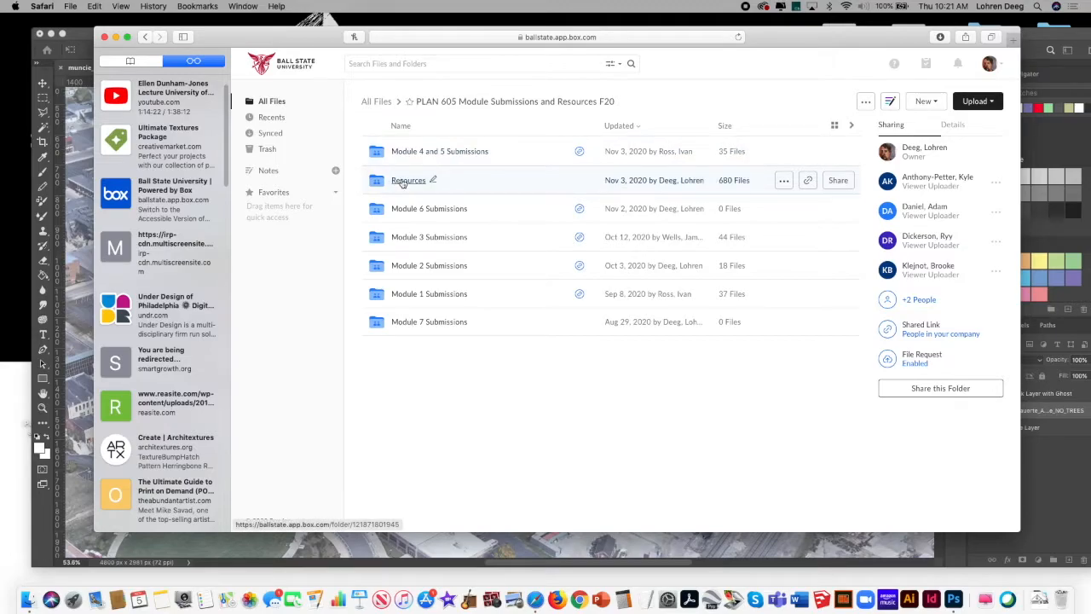
{"action": "left_click", "coordinate": [406, 181]}
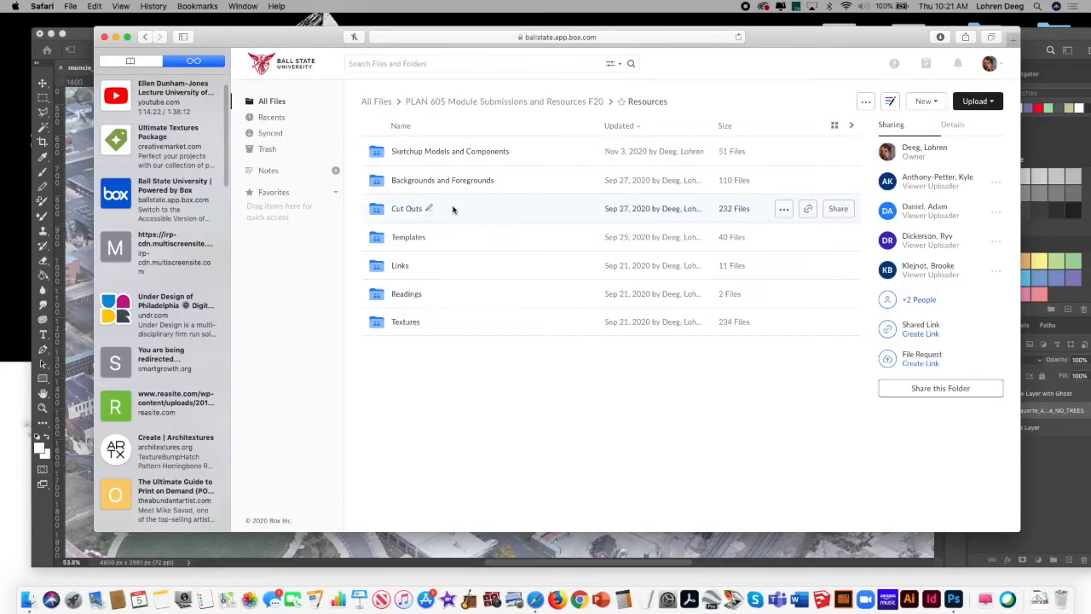
{"action": "left_click", "coordinate": [406, 208]}
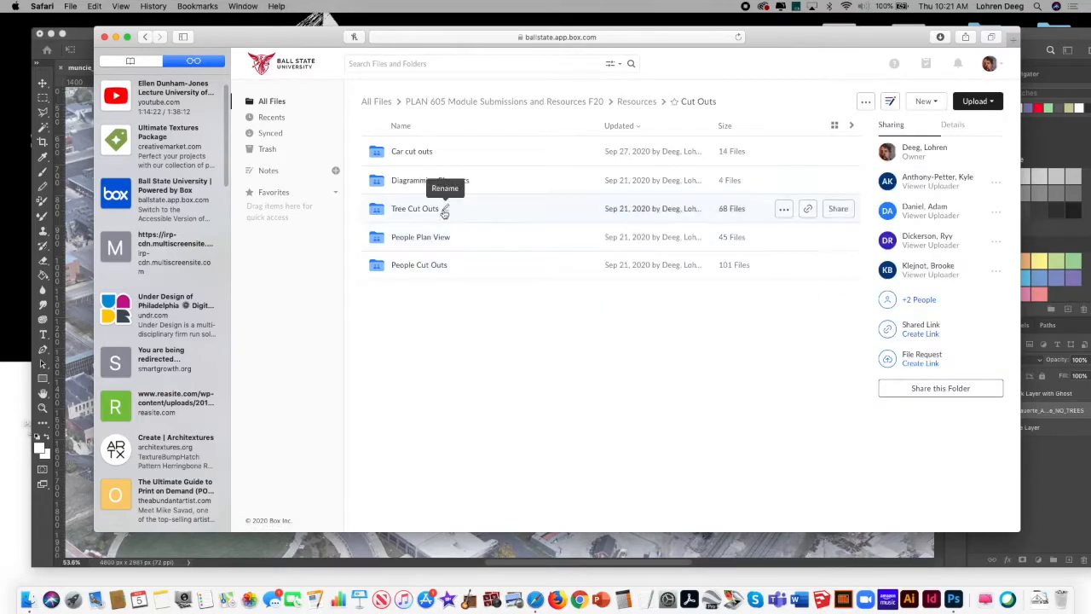
{"action": "left_click", "coordinate": [424, 209]}
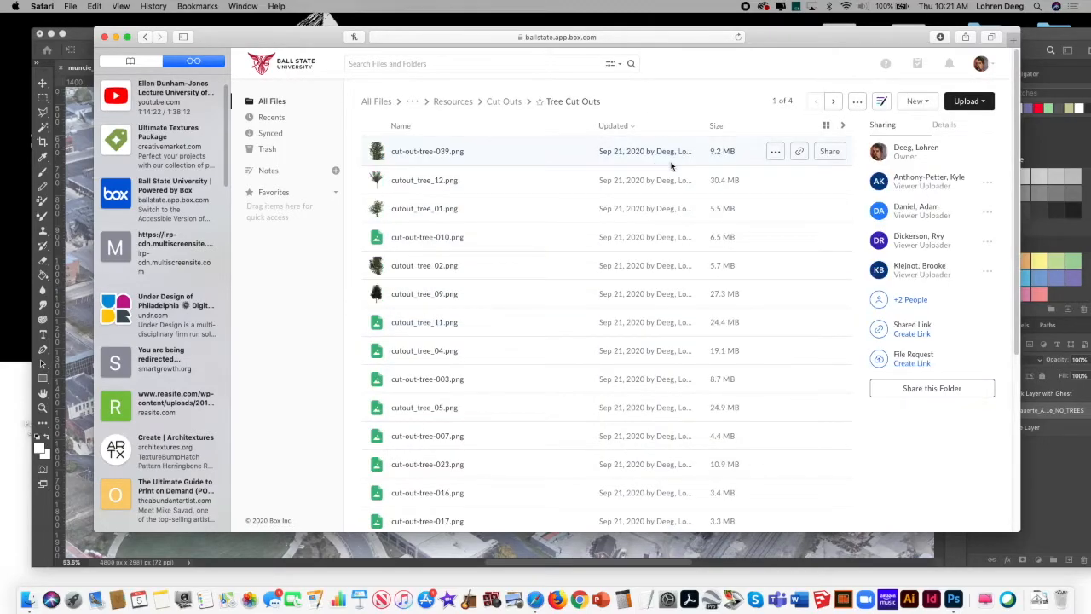
- Show the tree cut-out files as a grid of smaller thumbnails and browse the first two pages, returning to the first
{"action": "left_click", "coordinate": [526, 156]}
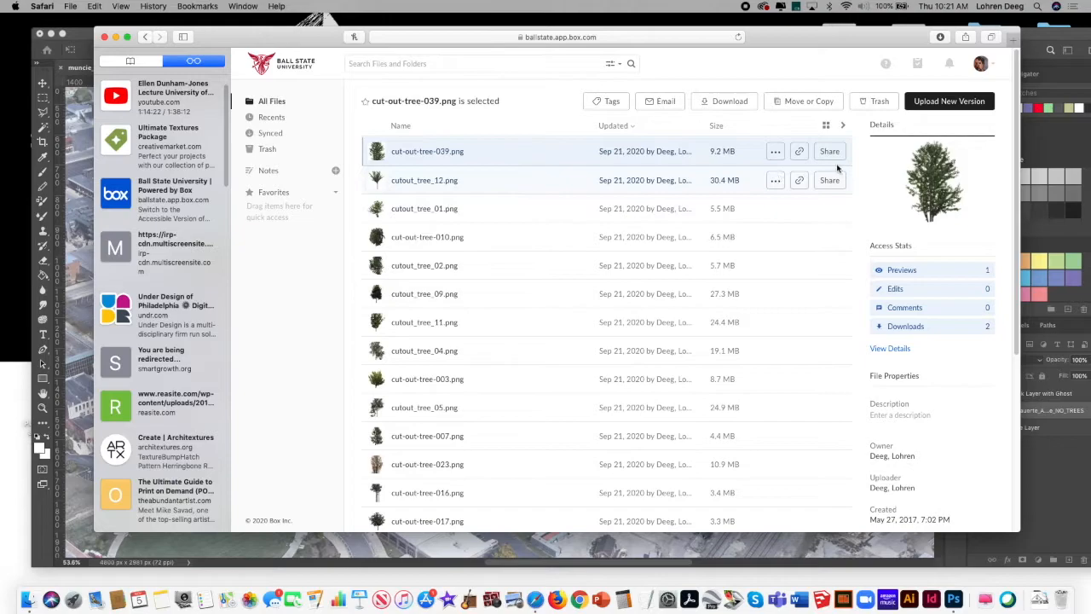
{"action": "left_click", "coordinate": [825, 126]}
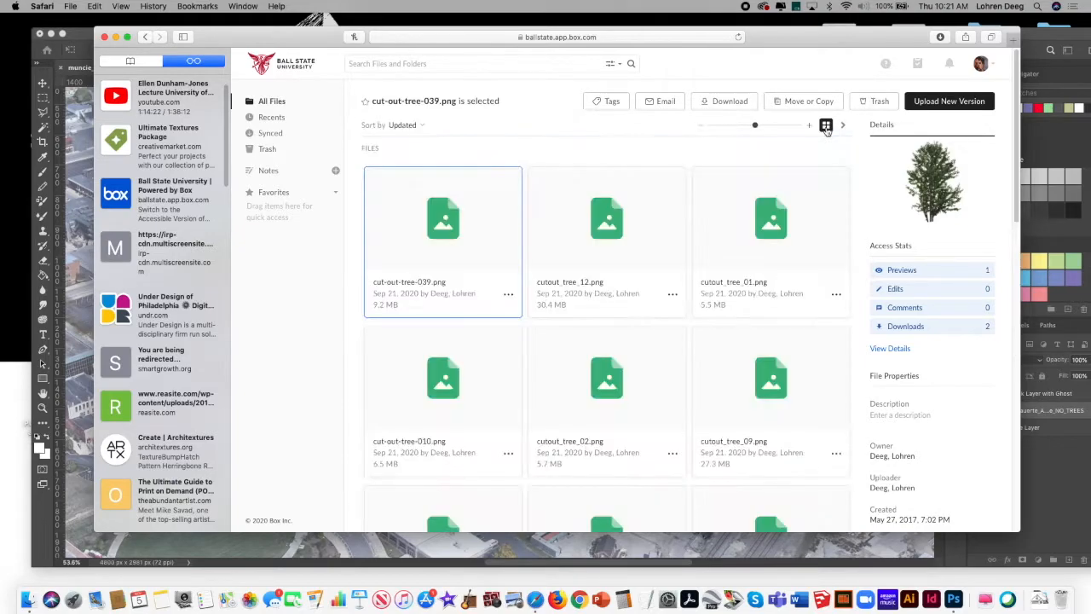
{"action": "mouse_move", "coordinate": [752, 125]}
{"action": "left_mouse_down"}
{"action": "mouse_move", "coordinate": [718, 127]}
{"action": "mouse_move", "coordinate": [732, 126]}
{"action": "left_mouse_up"}
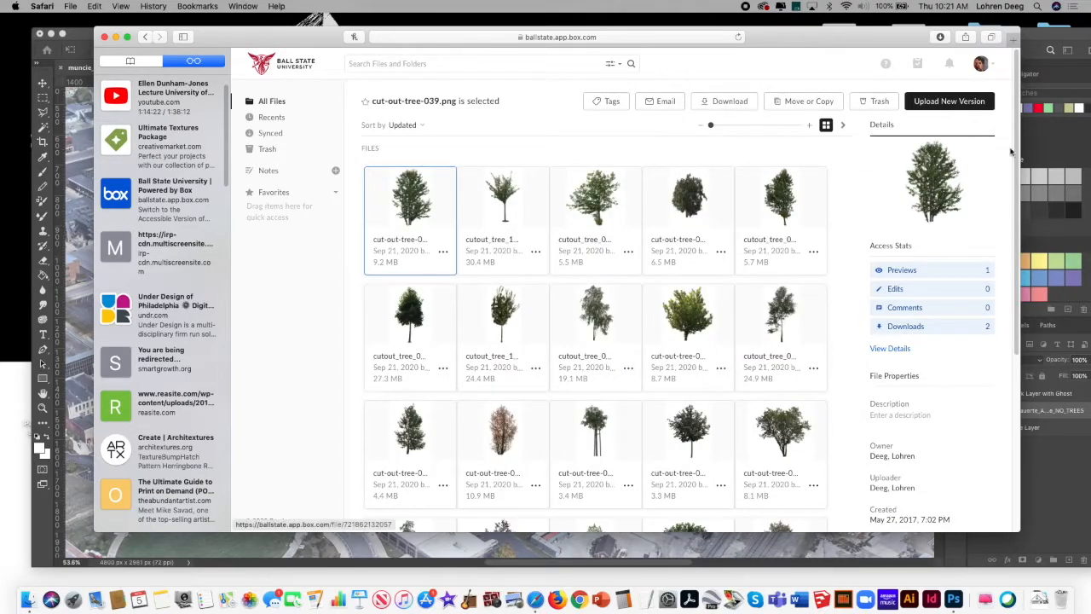
{"action": "left_click_drag", "start_coordinate": [1016, 154], "coordinate": [1027, 119]}
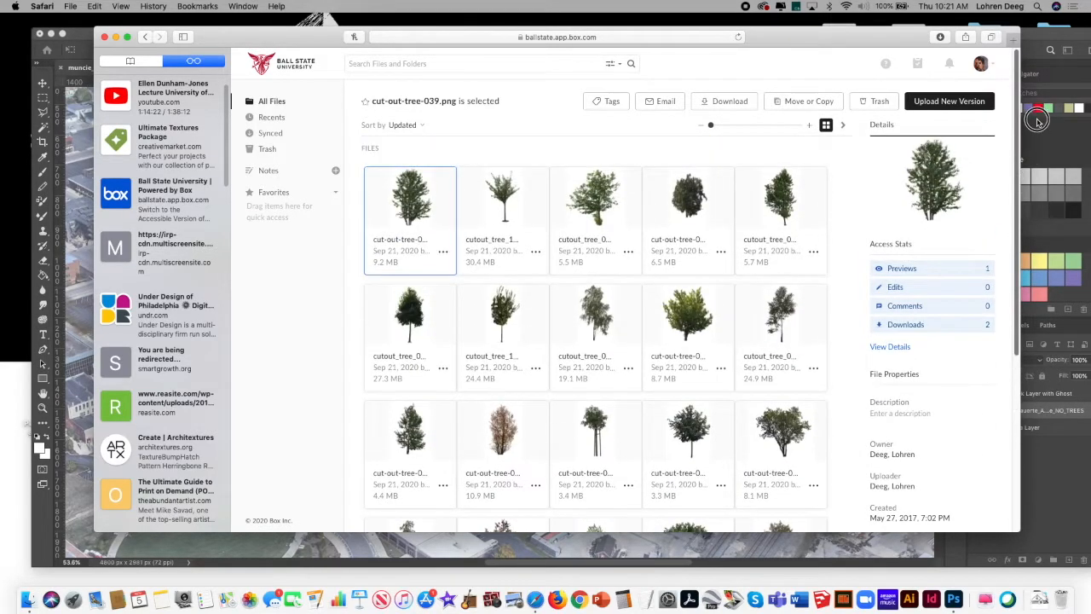
{"action": "left_click_drag", "start_coordinate": [1018, 139], "coordinate": [1011, 301]}
{"action": "left_click", "coordinate": [844, 452]}
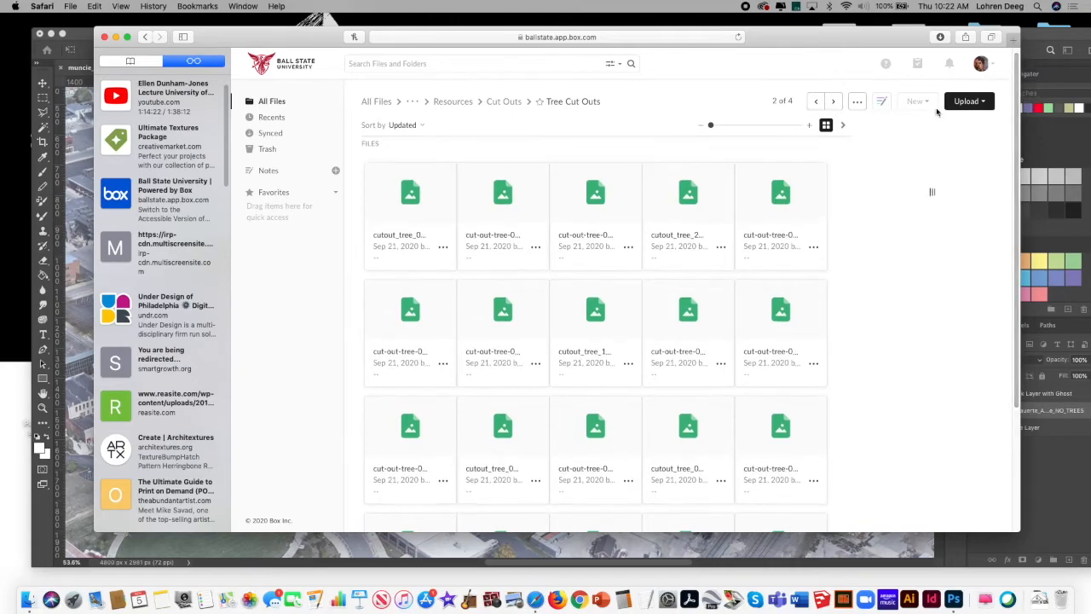
{"action": "left_click", "coordinate": [816, 102]}
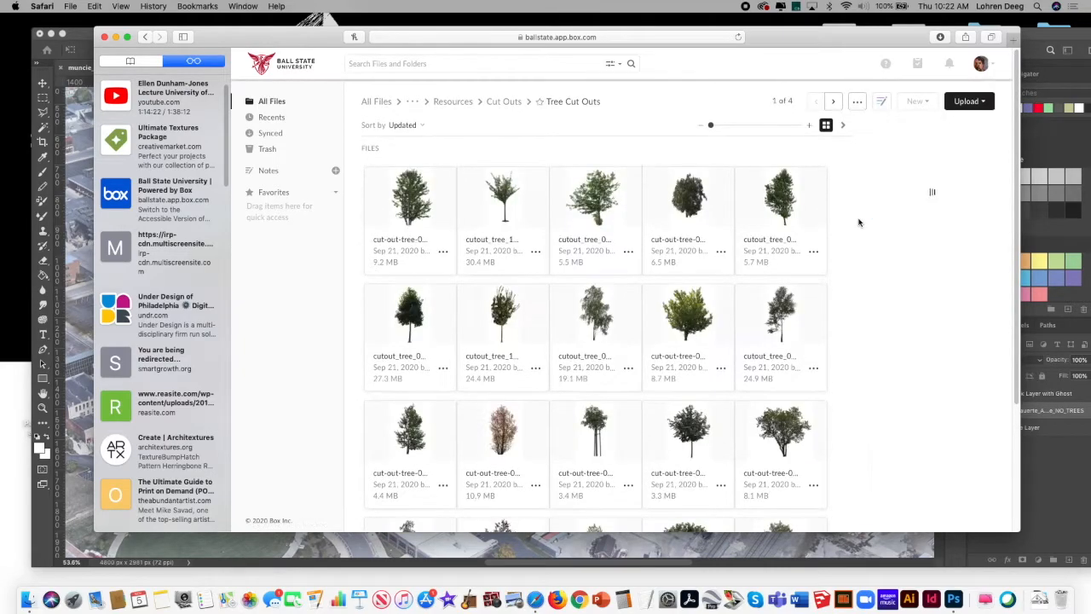
- Select cut-out-tree PNG files 003, 007, 029, 039 and 042, download them together and minimize the browser window
{"action": "left_click", "coordinate": [700, 327]}
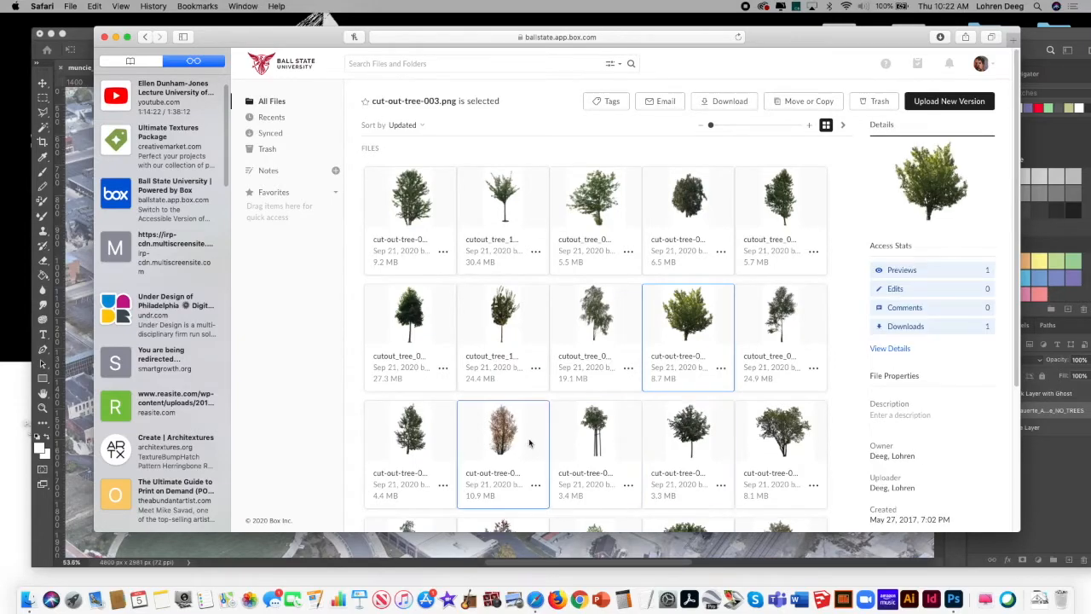
{"action": "left_click", "coordinate": [414, 437], "text": "super"}
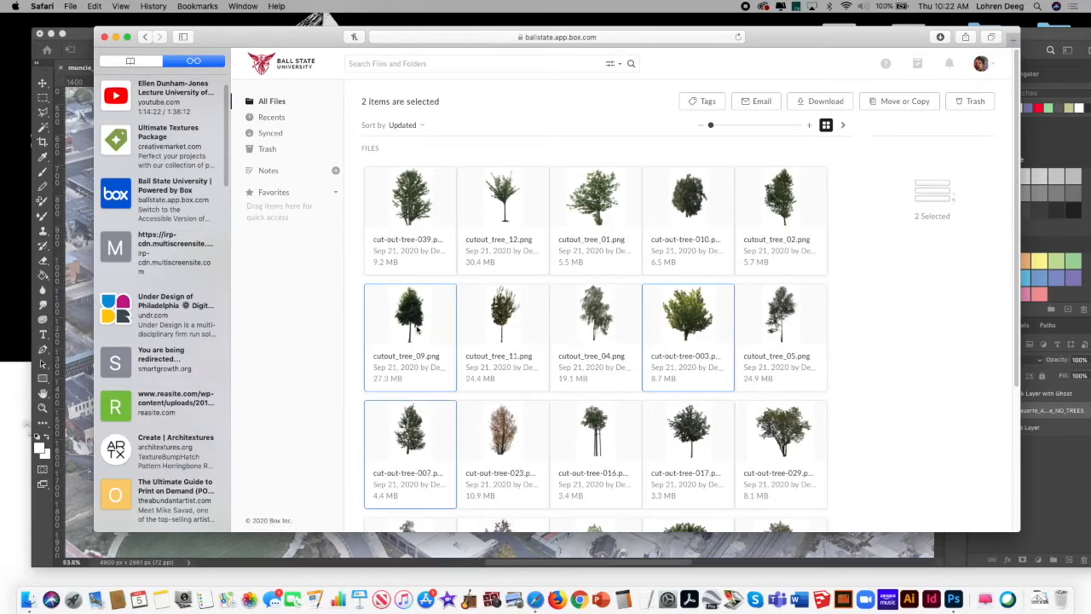
{"action": "left_click", "coordinate": [424, 218], "text": "super"}
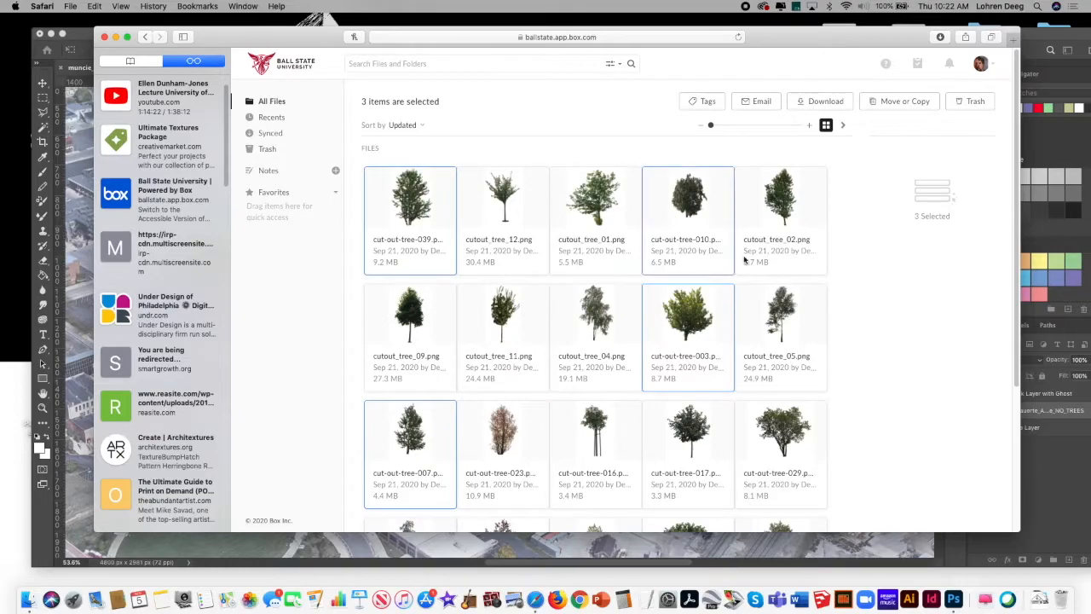
{"action": "left_click_drag", "start_coordinate": [1015, 162], "coordinate": [1014, 245]}
{"action": "left_click", "coordinate": [794, 428], "text": "super"}
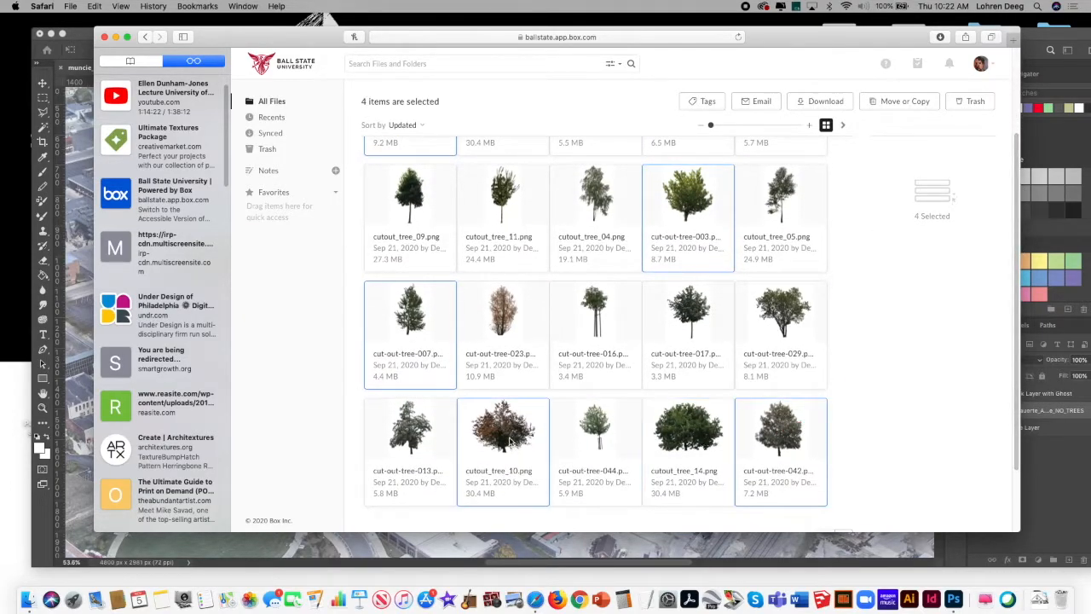
{"action": "left_click", "coordinate": [756, 310], "text": "super"}
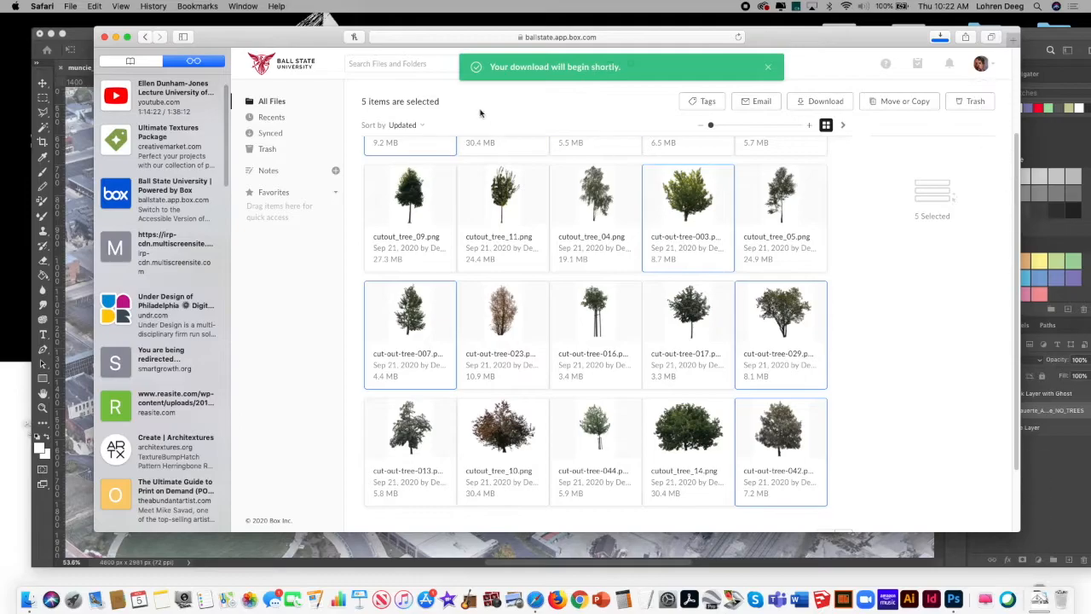
{"action": "left_click", "coordinate": [115, 37]}
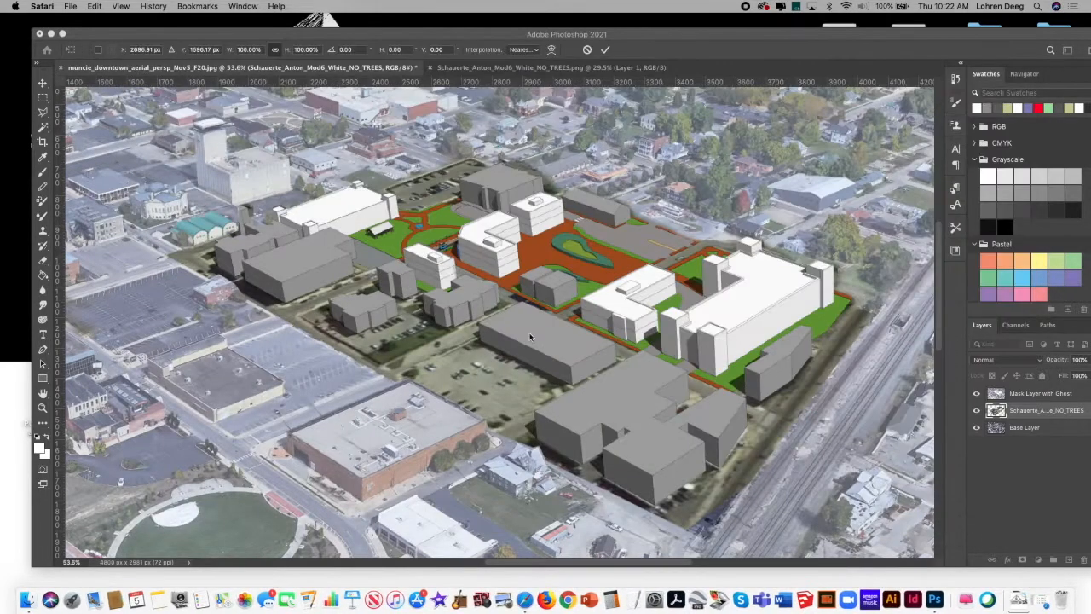
- Shift the Photoshop window so its panels are reachable and commit the pending transform on the building model layer
{"action": "left_click_drag", "start_coordinate": [903, 41], "coordinate": [842, 26]}
{"action": "left_click", "coordinate": [1034, 311]}
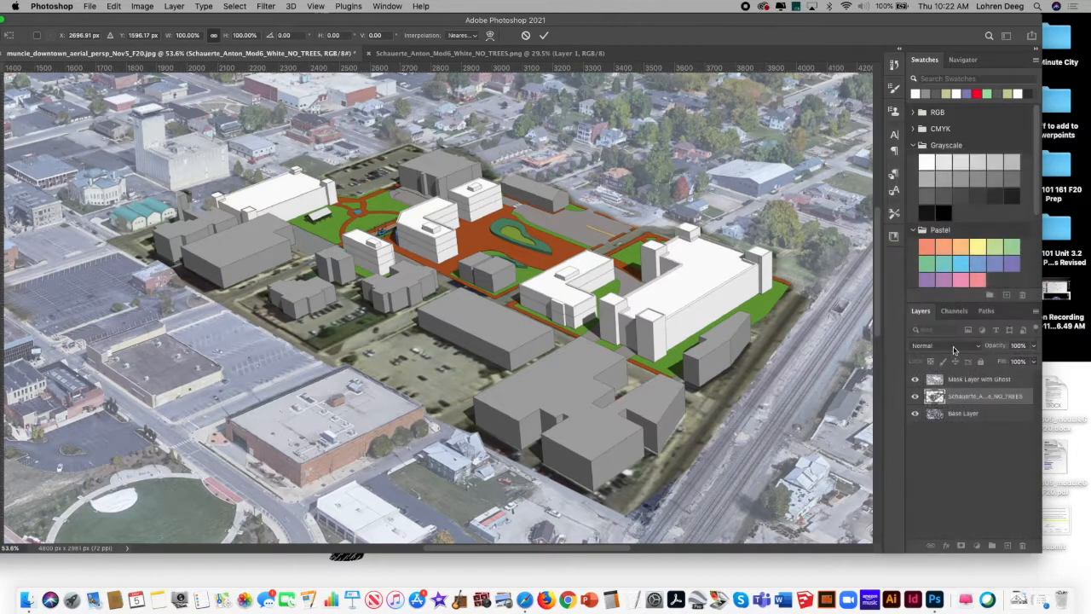
{"action": "key", "text": "Return"}
- Create a new layer named Trees above Mask Layer with Ghost and keep it as the active layer
{"action": "left_click", "coordinate": [1002, 377]}
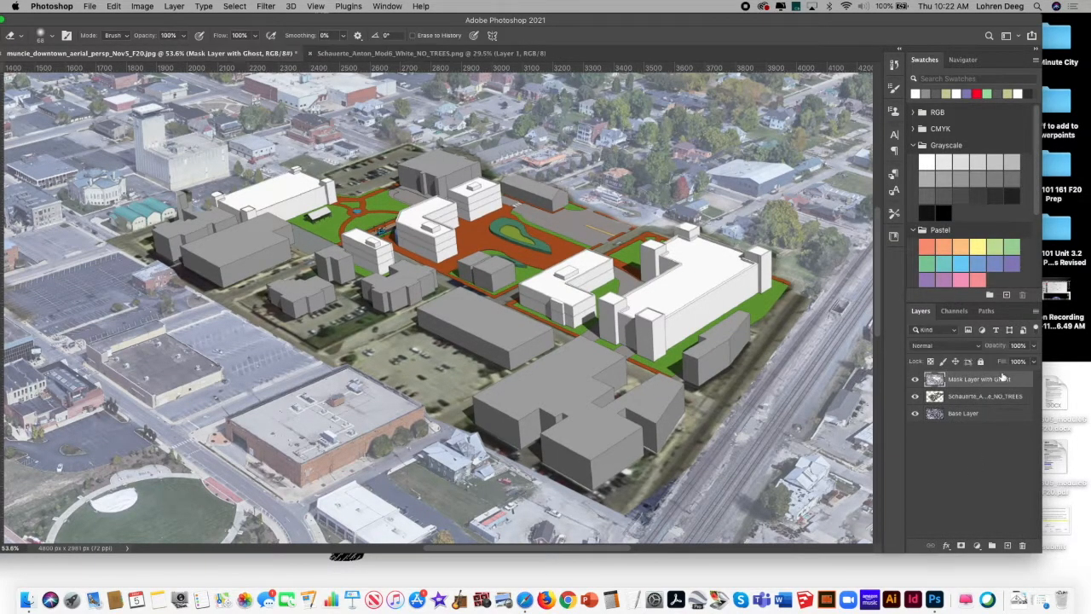
{"action": "left_click", "coordinate": [1035, 311]}
{"action": "left_click", "coordinate": [946, 156]}
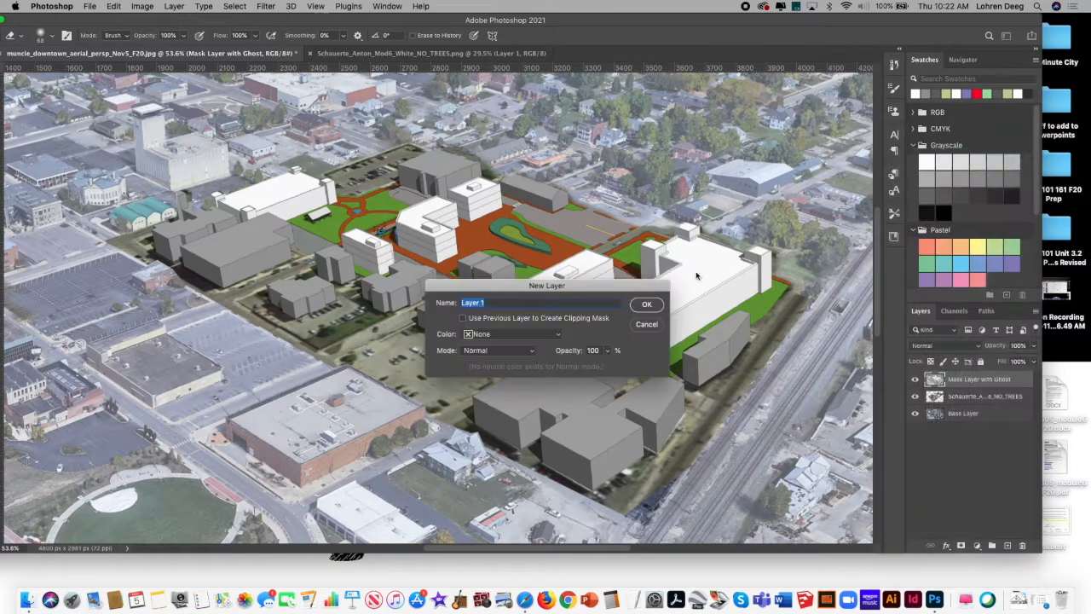
{"action": "type", "text": "Trees"}
{"action": "left_click", "coordinate": [646, 305]}
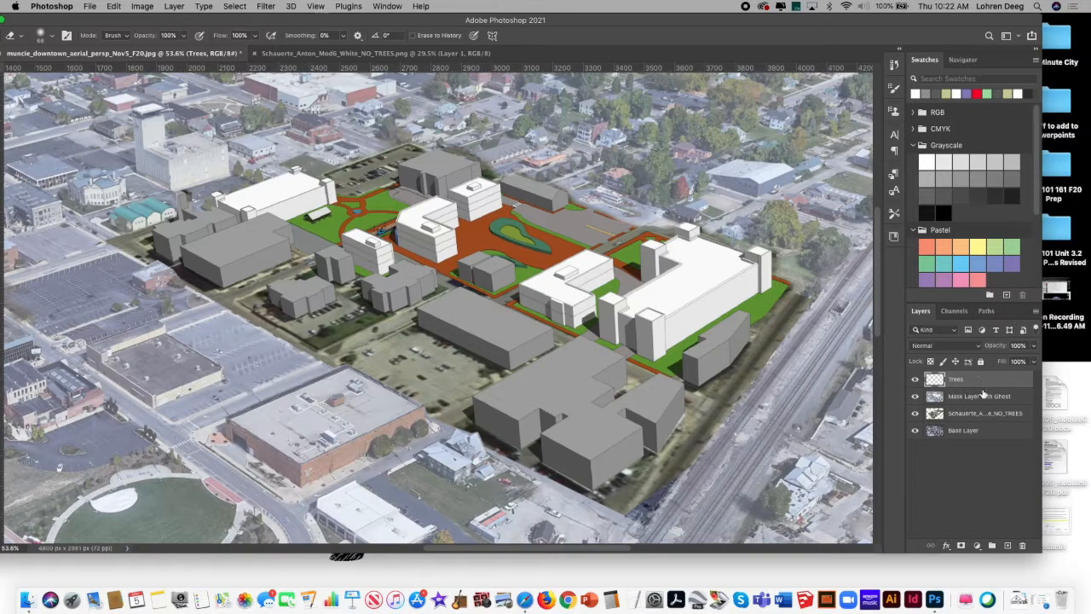
{"action": "left_click", "coordinate": [980, 401]}
{"action": "left_click", "coordinate": [980, 385]}
{"action": "left_click", "coordinate": [976, 400]}
{"action": "left_click", "coordinate": [977, 385]}
- Open the downloaded Tree Cut Outs-selected folder in Finder and move its window clear of the desktop's edge
{"action": "left_click", "coordinate": [1041, 602]}
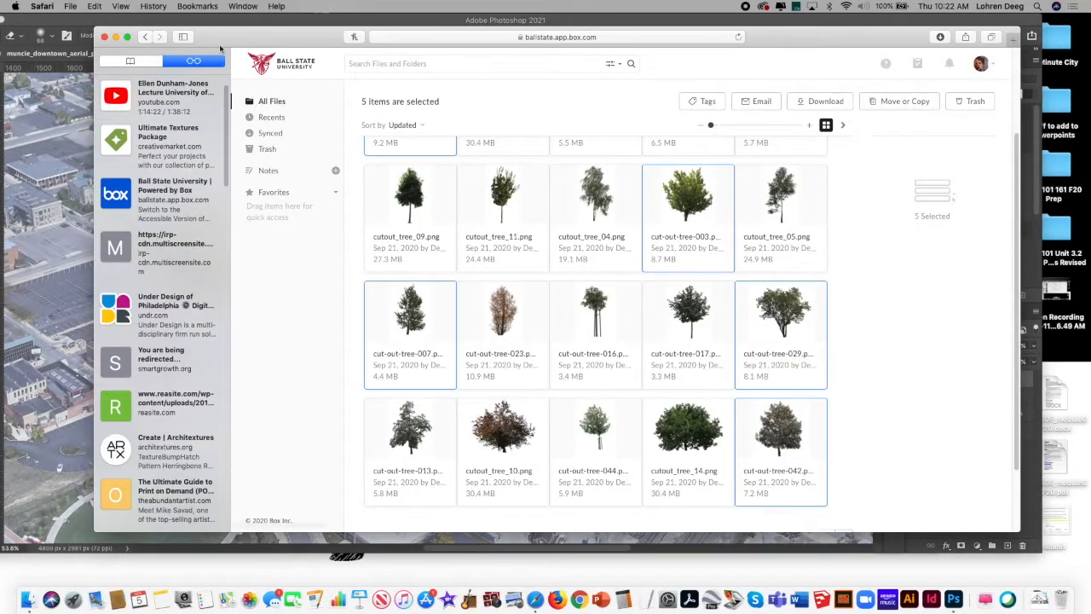
{"action": "left_click", "coordinate": [117, 36]}
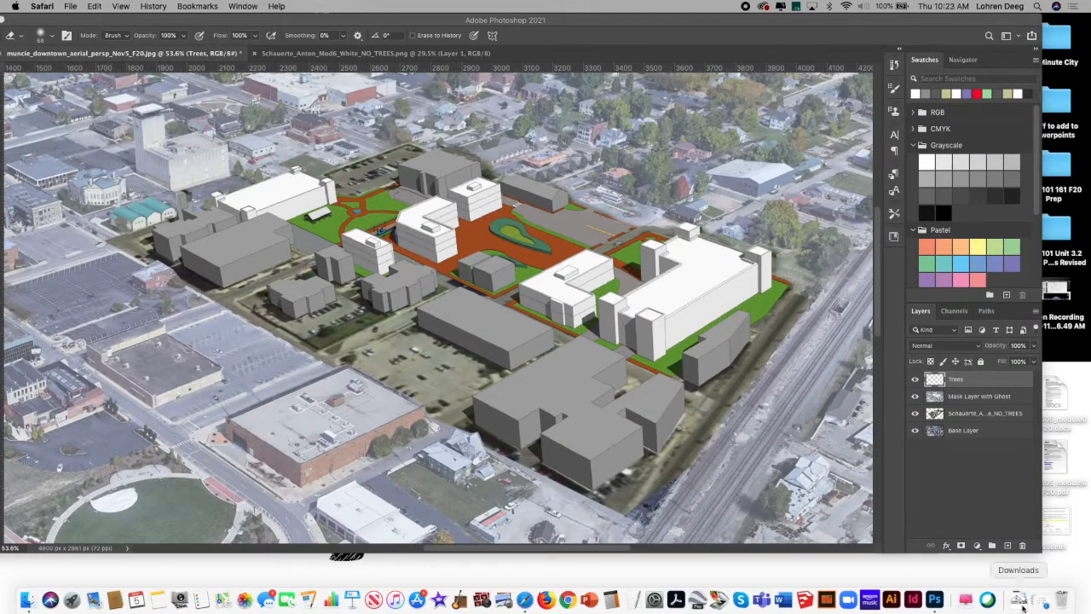
{"action": "left_click", "coordinate": [1019, 601]}
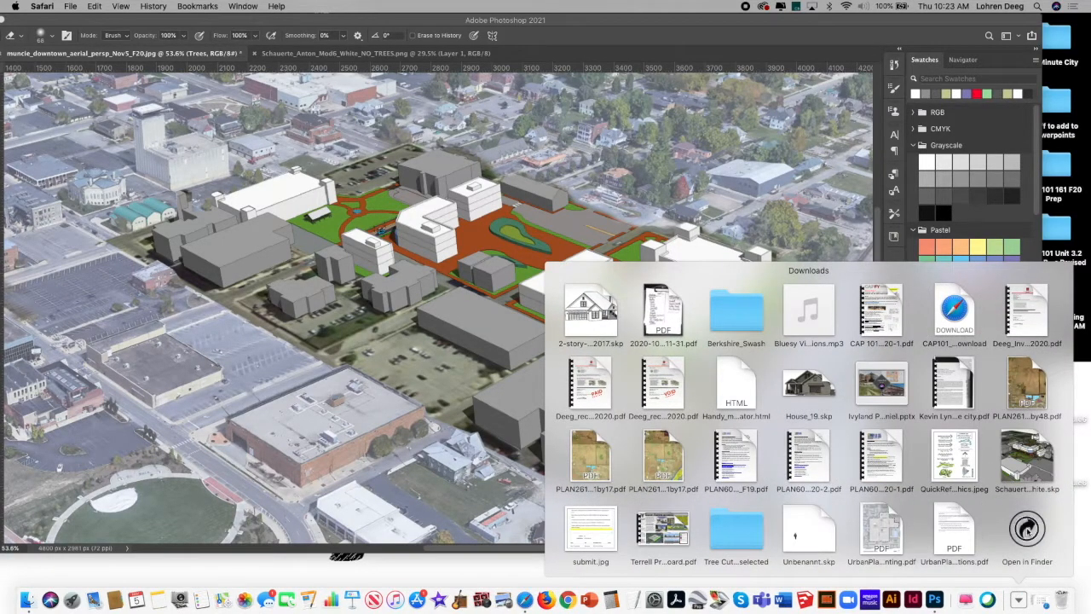
{"action": "left_click", "coordinate": [1027, 530]}
{"action": "left_click", "coordinate": [319, 210]}
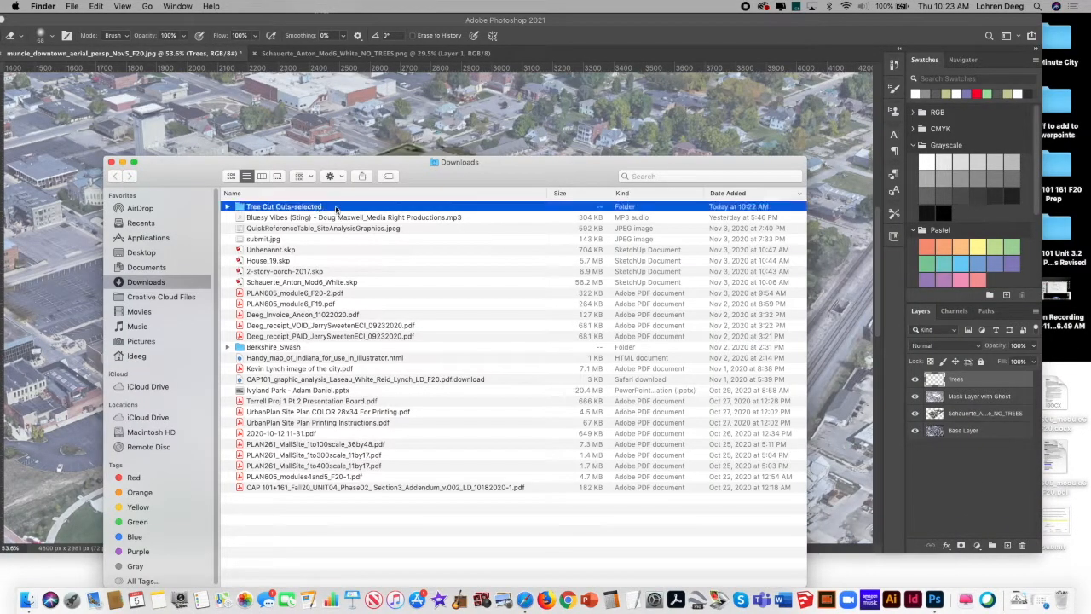
{"action": "double_click", "coordinate": [337, 210]}
{"action": "left_click_drag", "start_coordinate": [189, 167], "coordinate": [443, 150]}
- Open all five tree cut-out PNG files together in Adobe Photoshop 2021
{"action": "left_click", "coordinate": [648, 189]}
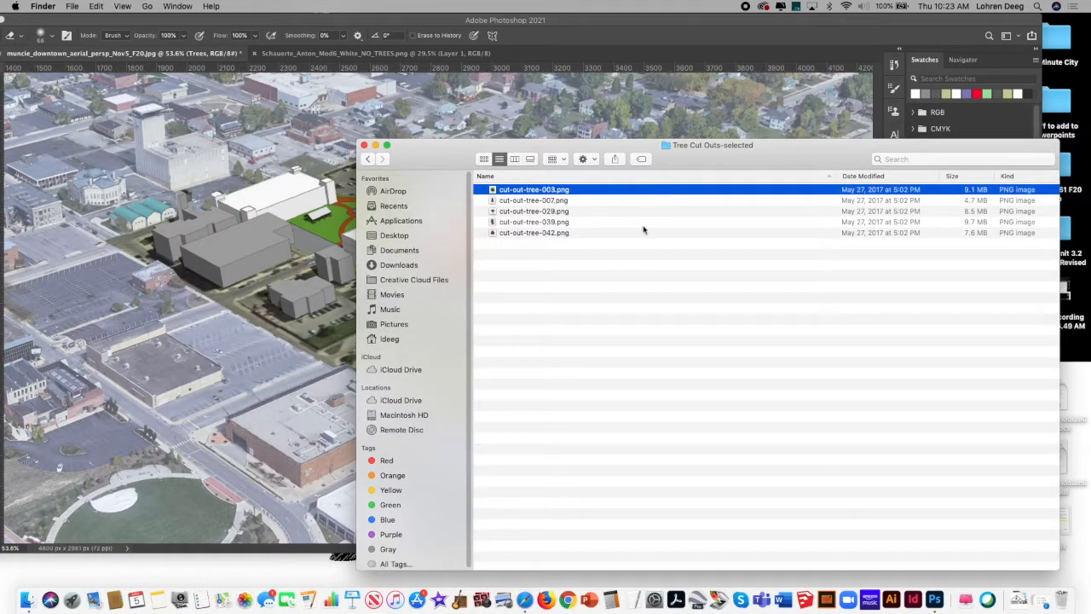
{"action": "left_click", "coordinate": [624, 234], "text": "shift"}
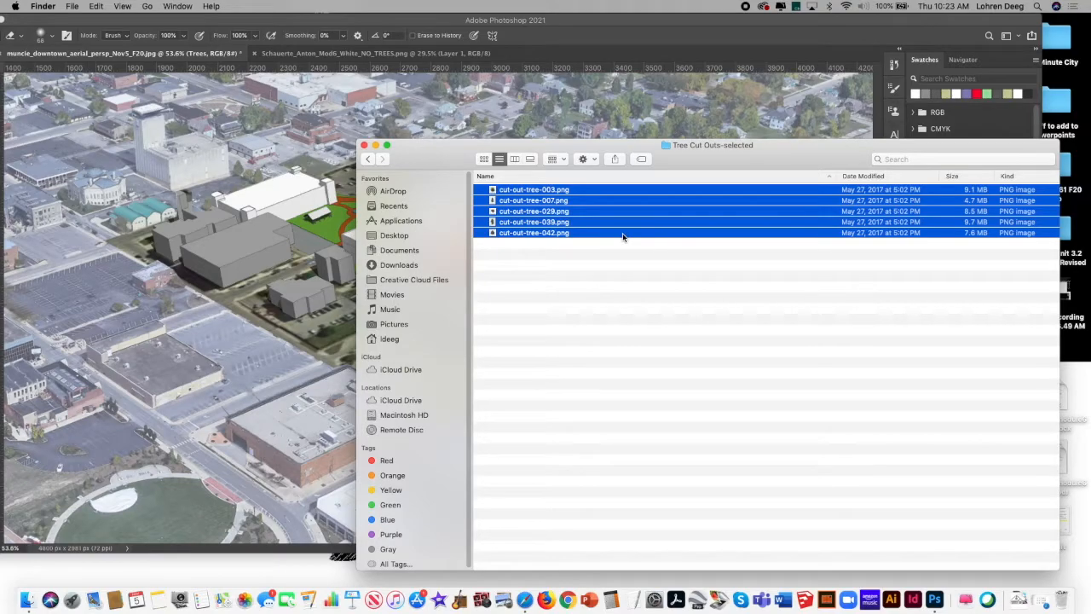
{"action": "right_click", "coordinate": [623, 234]}
{"action": "mouse_move", "coordinate": [671, 273]}
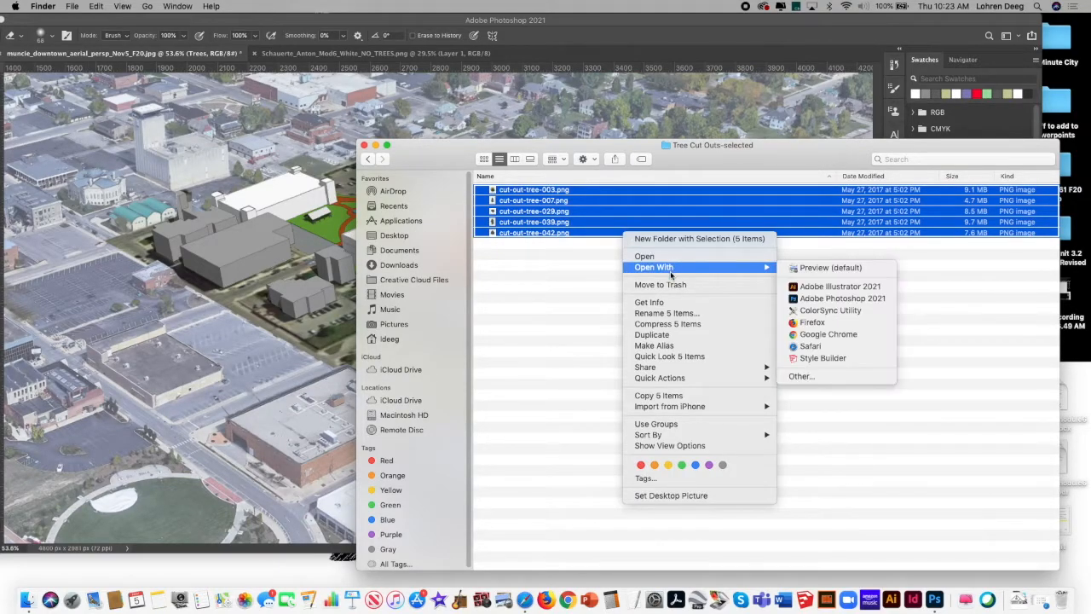
{"action": "left_click", "coordinate": [823, 298]}
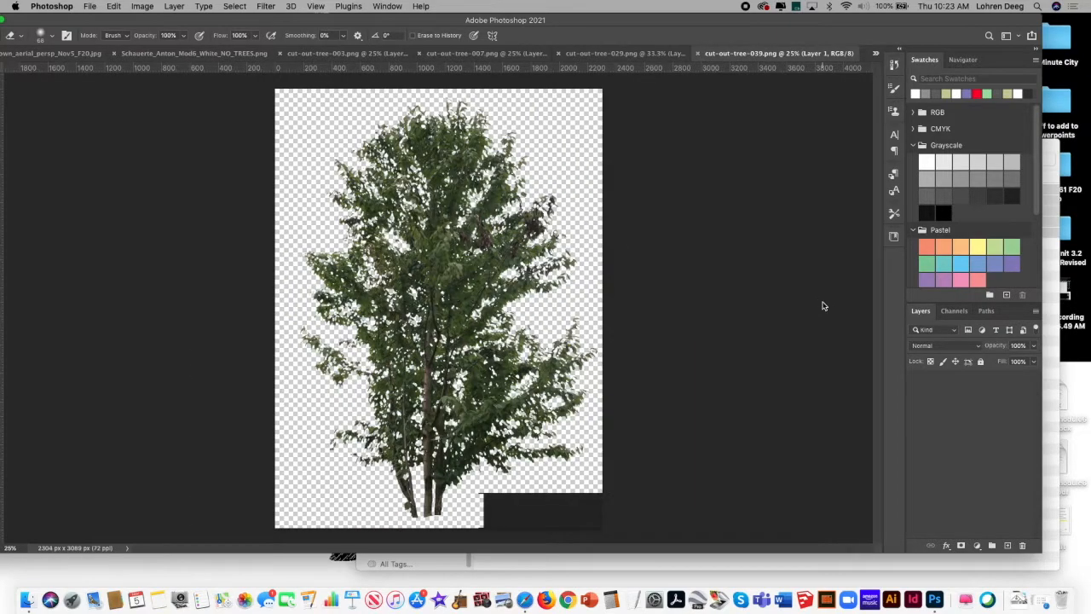
- Shift the Photoshop window fully into view and resize cut-out-tree-042.png to 600 pixels wide at 150 pixels/inch
{"action": "left_click_drag", "start_coordinate": [524, 19], "coordinate": [549, 19]}
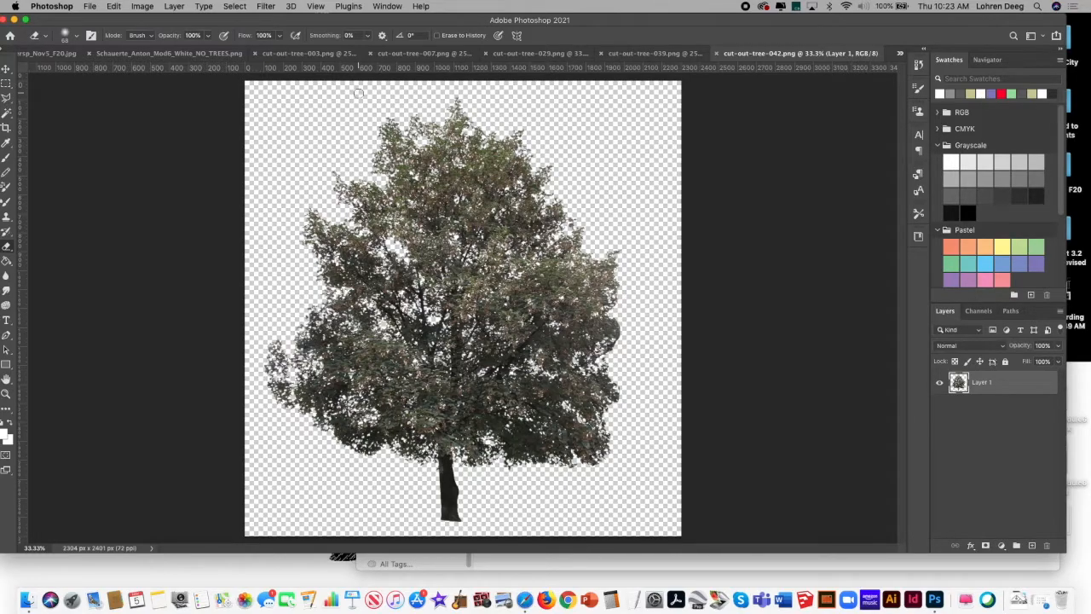
{"action": "left_click_drag", "start_coordinate": [551, 24], "coordinate": [557, 25]}
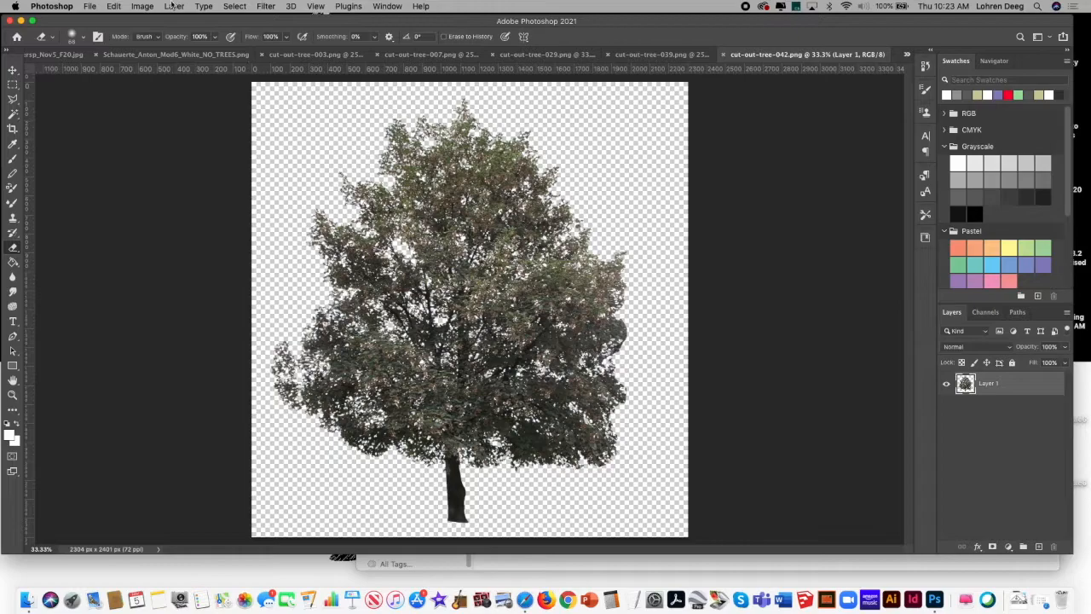
{"action": "left_click", "coordinate": [142, 6]}
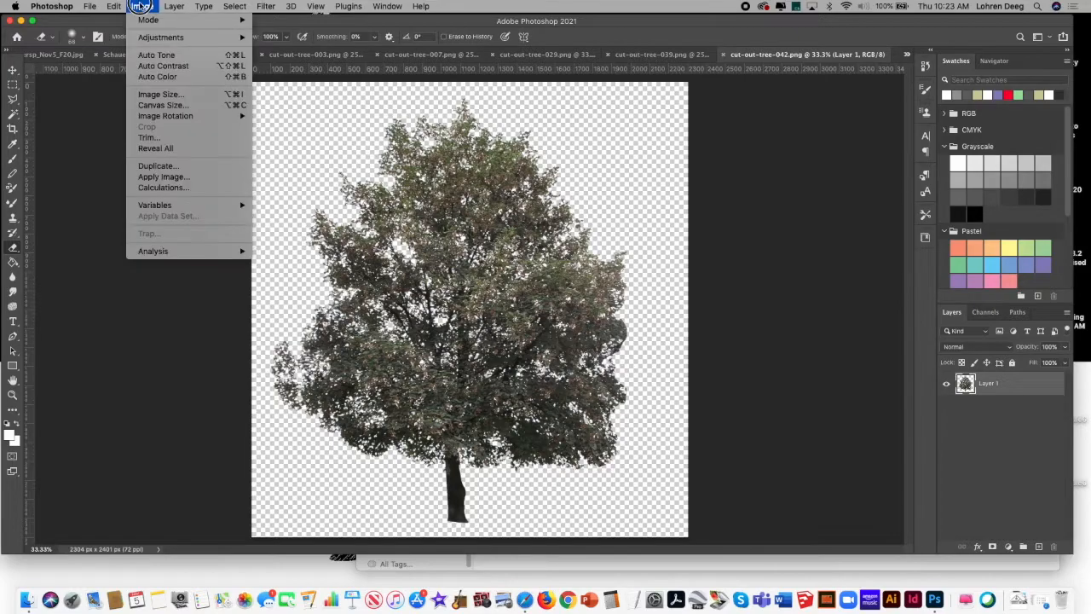
{"action": "left_click", "coordinate": [159, 97]}
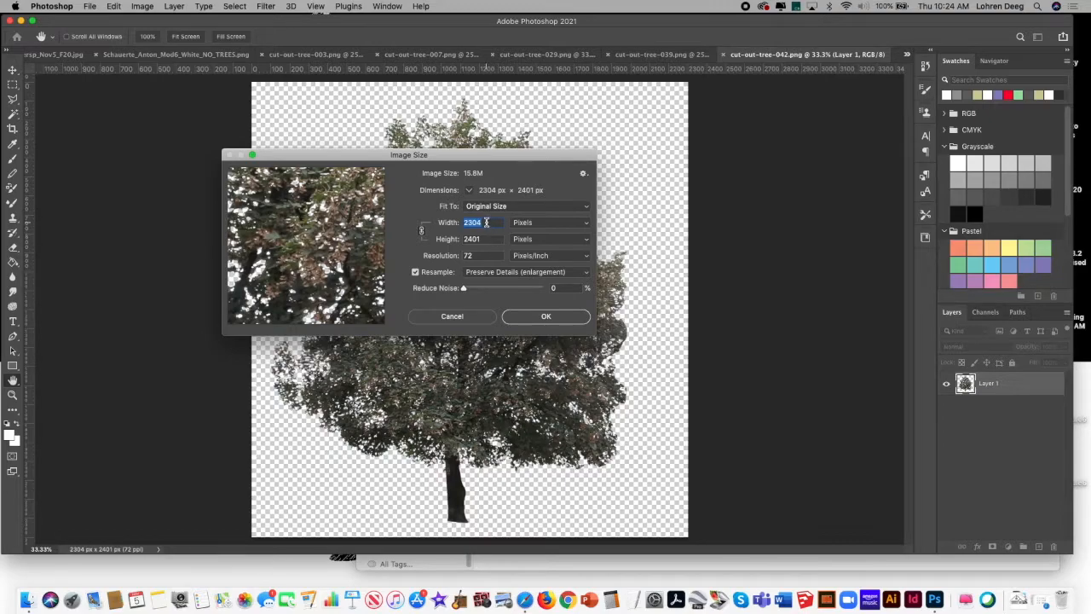
{"action": "double_click", "coordinate": [476, 254]}
{"action": "type", "text": "150"}
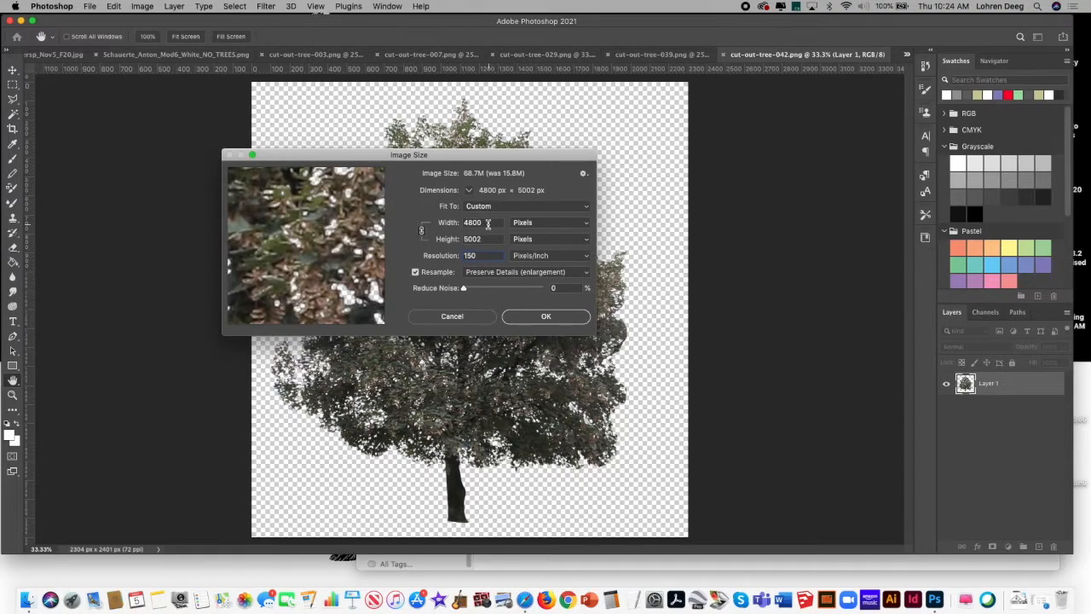
{"action": "left_click_drag", "start_coordinate": [488, 223], "coordinate": [418, 224]}
{"action": "type", "text": "100"}
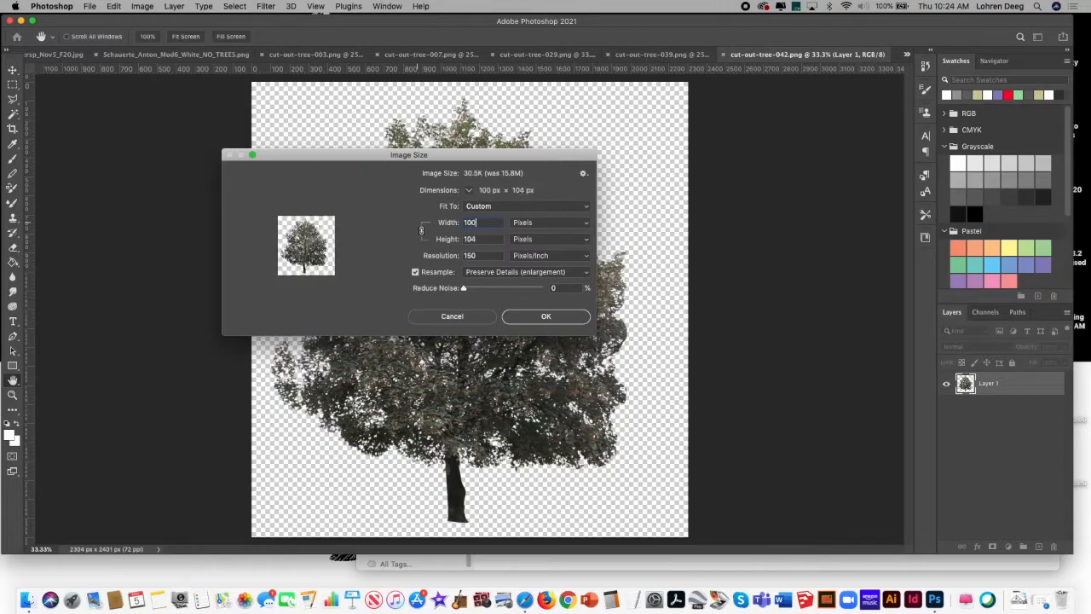
{"action": "type", "text": "0"}
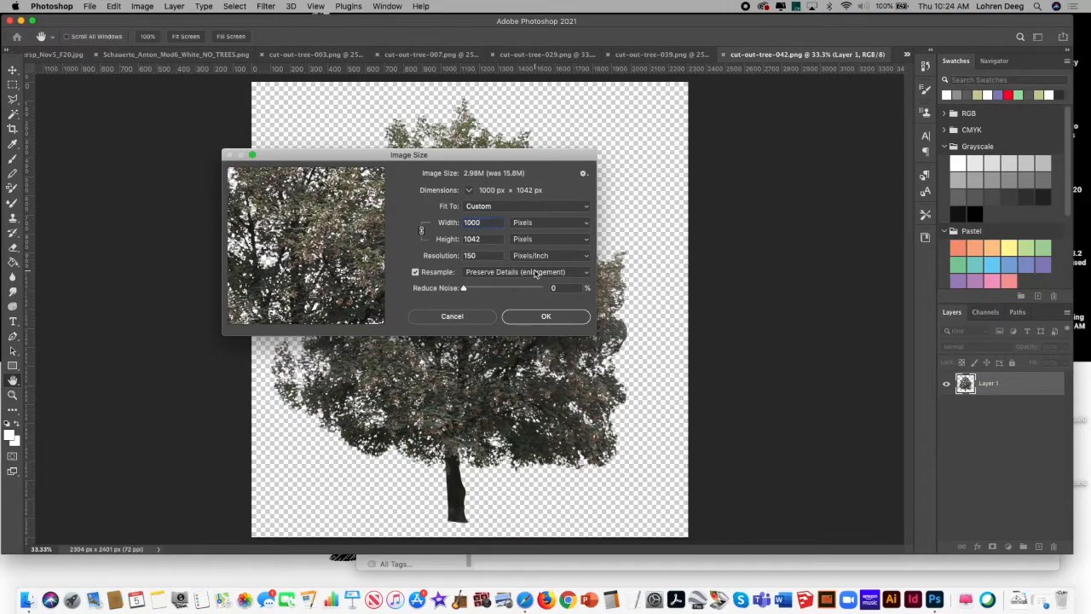
{"action": "key", "text": "BackSpace"}
{"action": "type", "text": "600"}
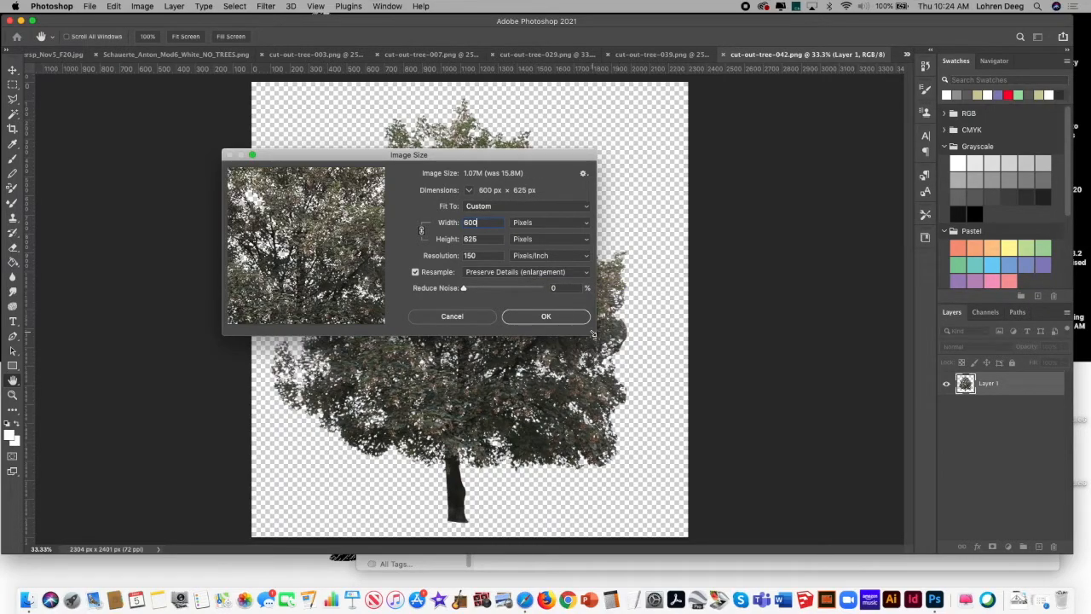
{"action": "left_click", "coordinate": [543, 317]}
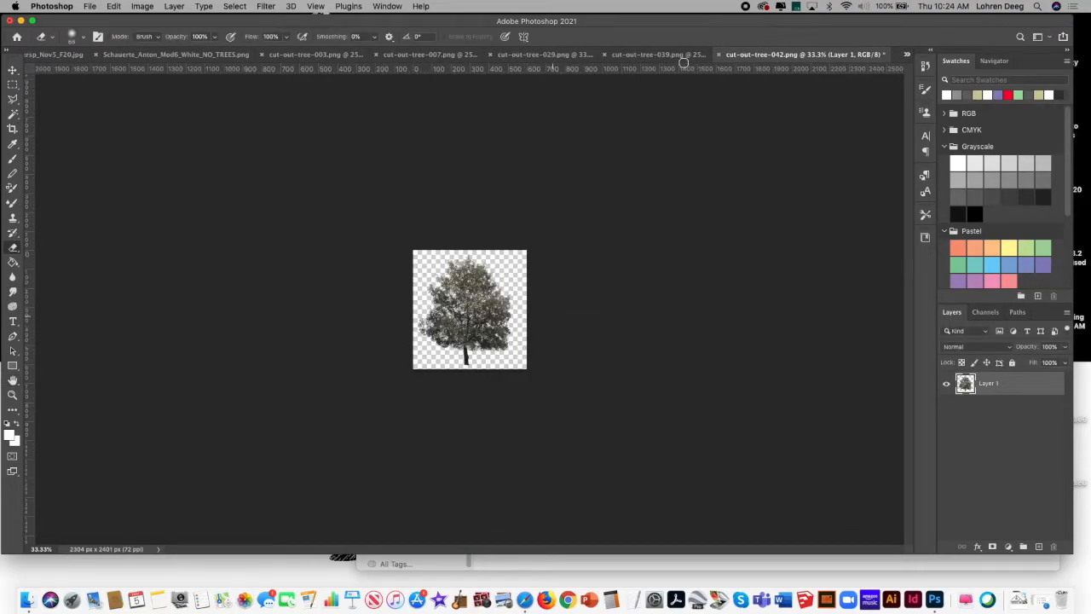
- Resize cut-out-tree-039.png to a resolution of 150 pixels/inch and a width of 600 pixels
{"action": "left_click", "coordinate": [661, 54]}
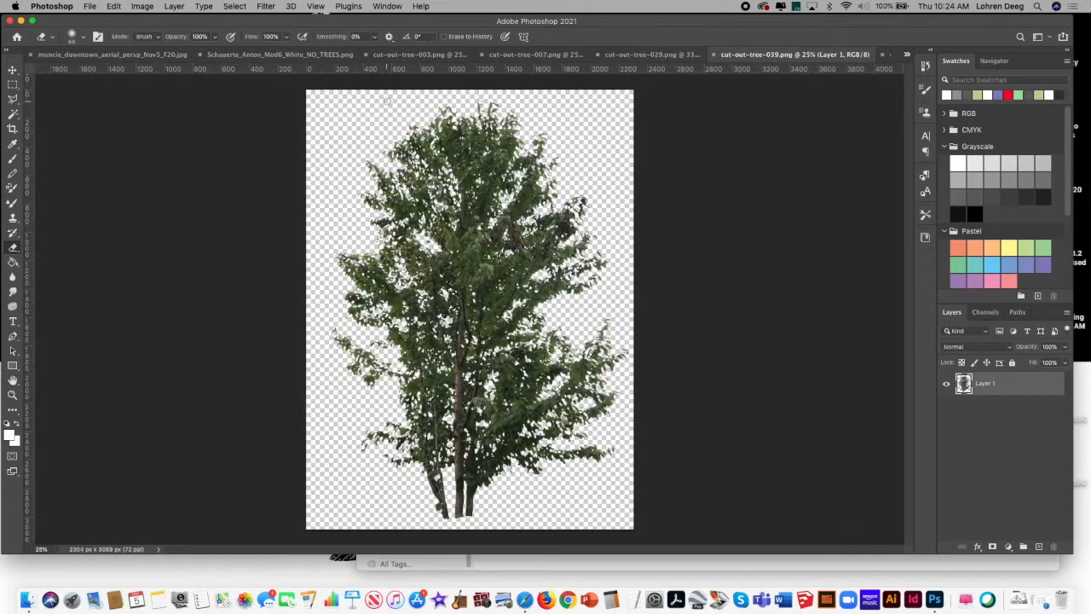
{"action": "left_click", "coordinate": [145, 6]}
{"action": "left_click", "coordinate": [171, 98]}
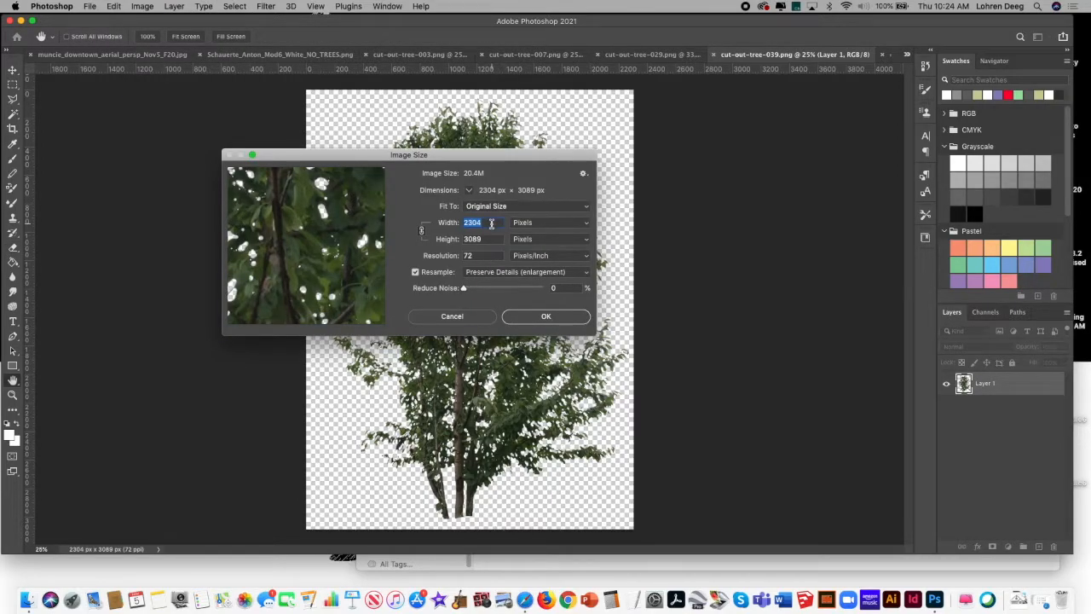
{"action": "double_click", "coordinate": [479, 255]}
{"action": "type", "text": "150"}
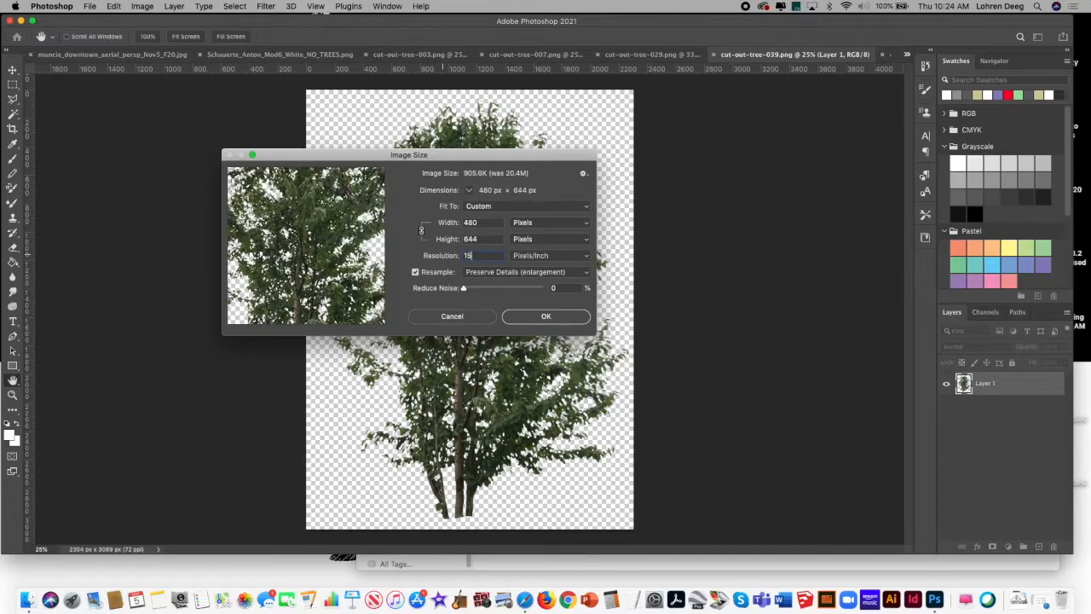
{"action": "double_click", "coordinate": [489, 223]}
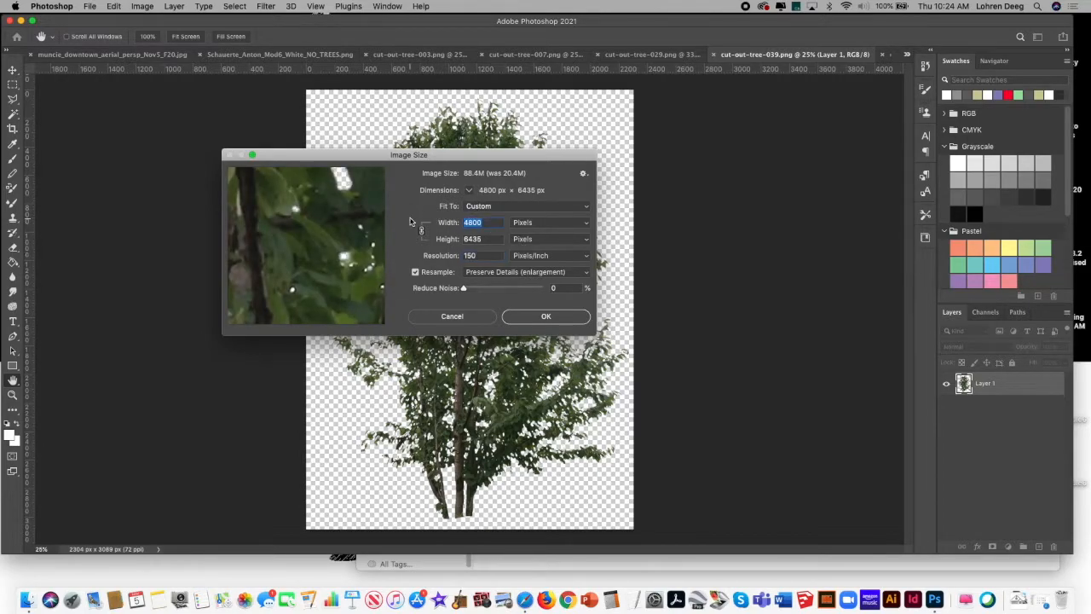
{"action": "type", "text": "600"}
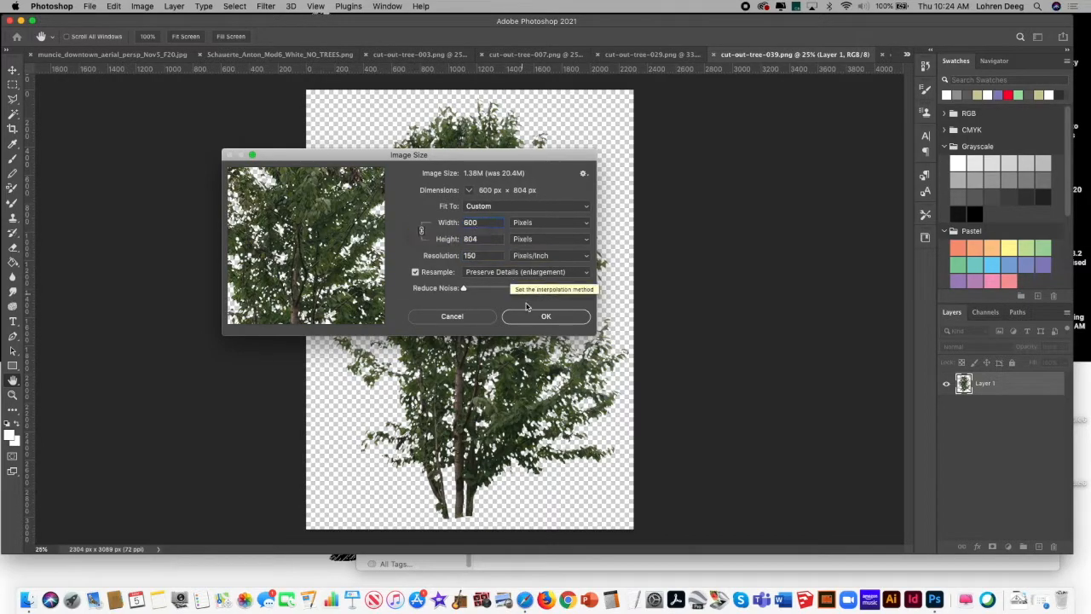
{"action": "left_click", "coordinate": [540, 317]}
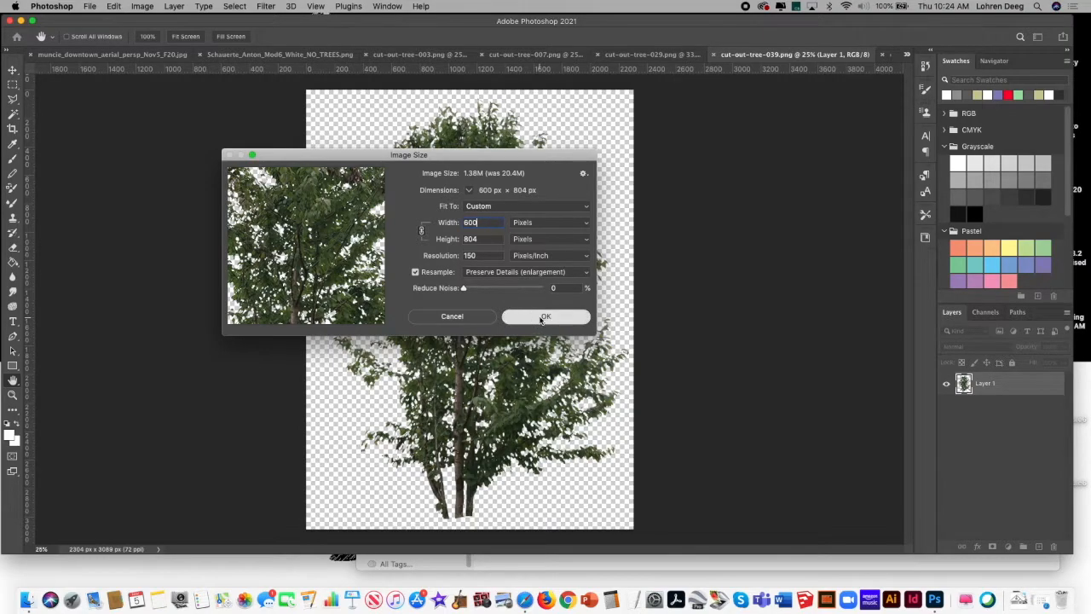
- Resize cut-out-tree-029.png by entering a width of 600 pixels first and a resolution of 150 pixels/inch second
{"action": "left_click", "coordinate": [641, 53]}
{"action": "left_click", "coordinate": [138, 6]}
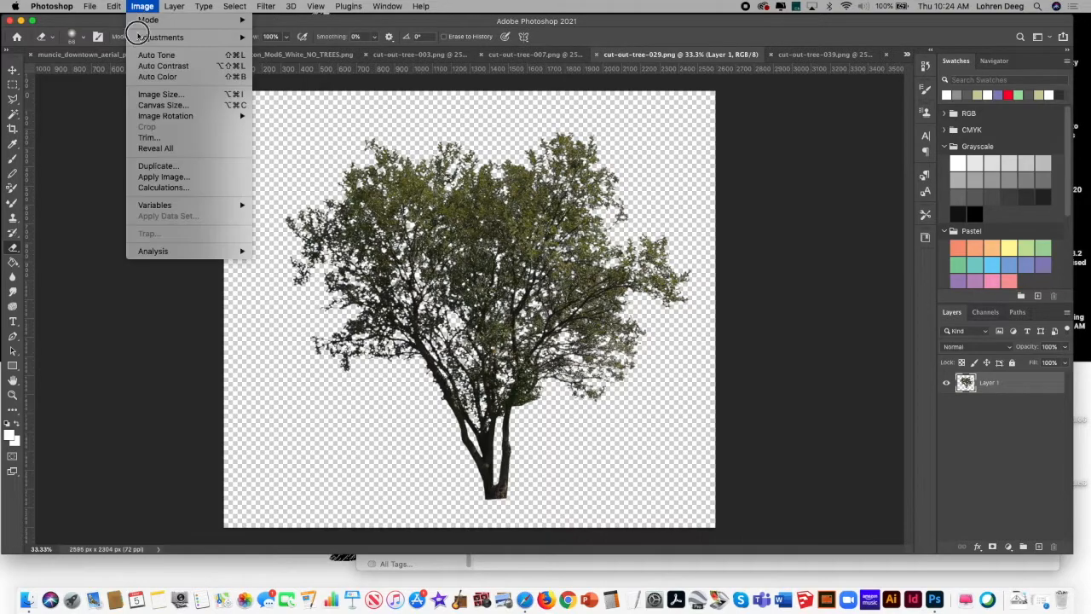
{"action": "left_click", "coordinate": [167, 97]}
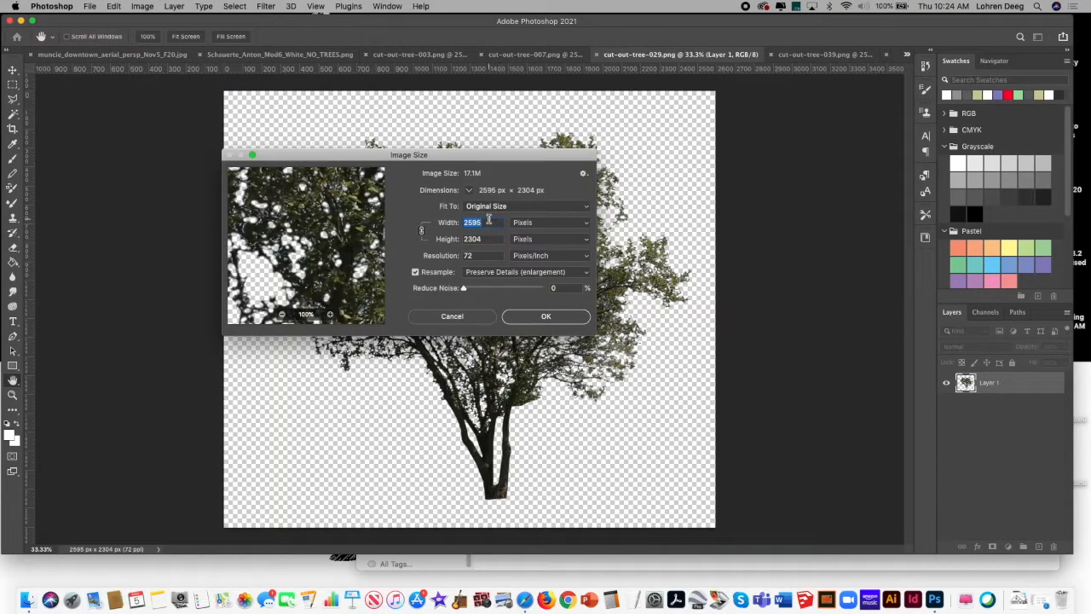
{"action": "type", "text": "600"}
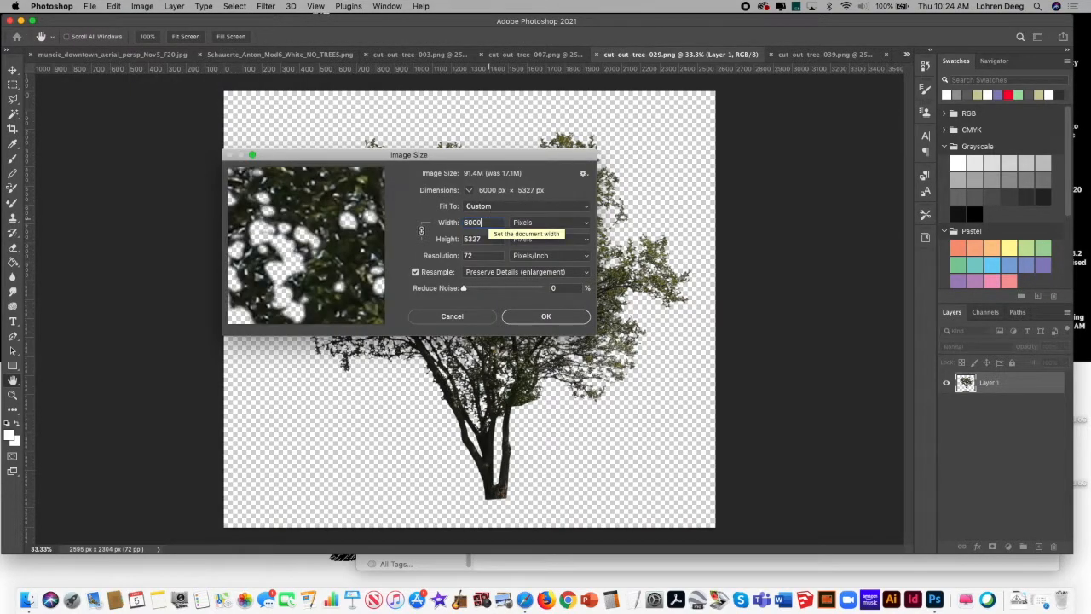
{"action": "double_click", "coordinate": [483, 254]}
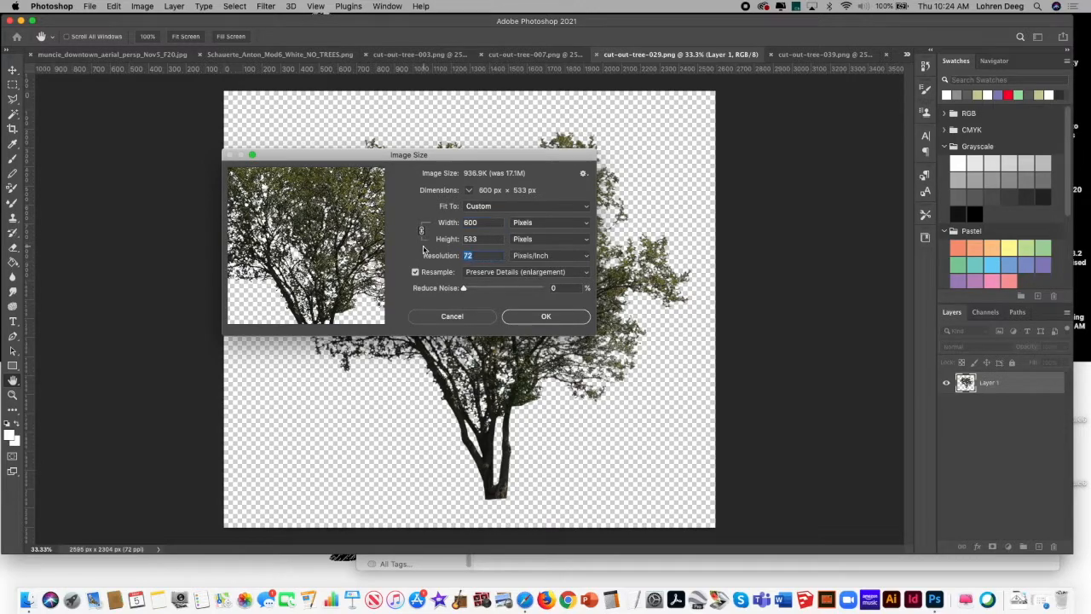
{"action": "type", "text": "15"}
{"action": "left_click", "coordinate": [546, 322]}
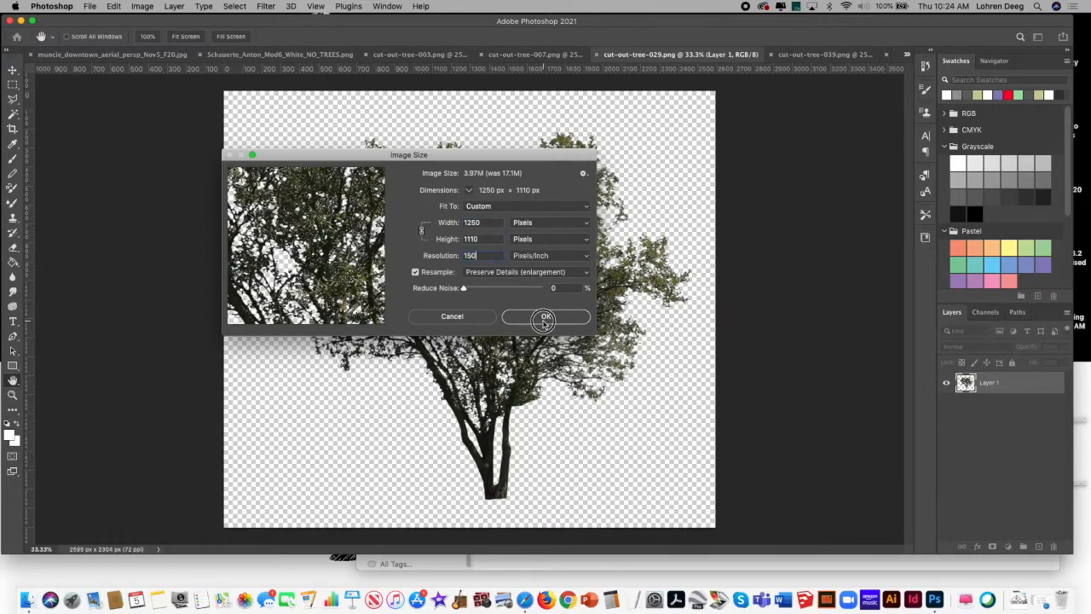
{"action": "key", "text": "e"}
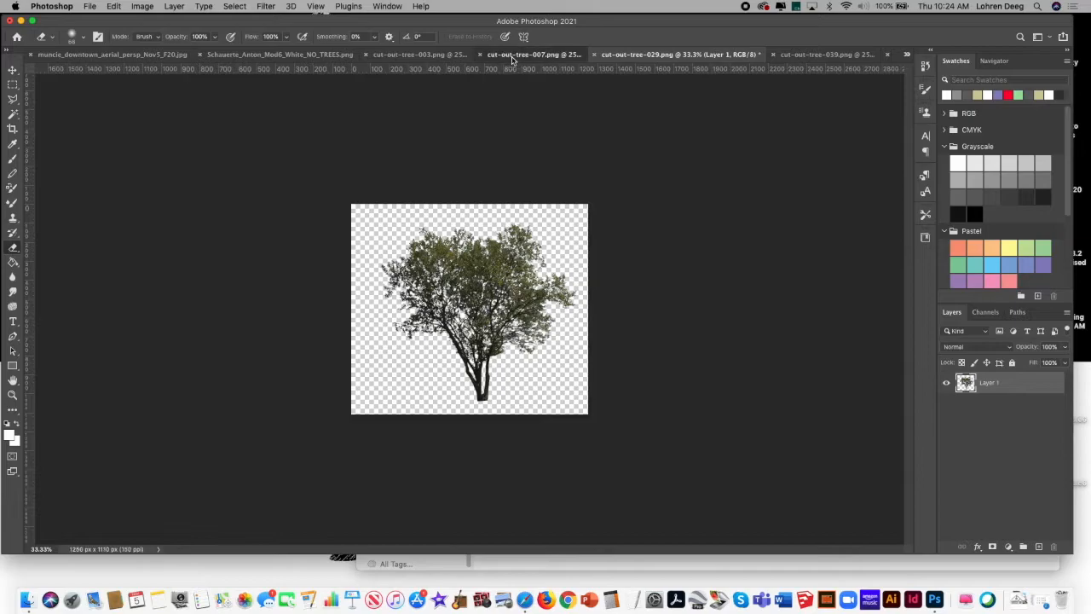
{"action": "left_click", "coordinate": [491, 56]}
{"action": "left_click", "coordinate": [692, 55]}
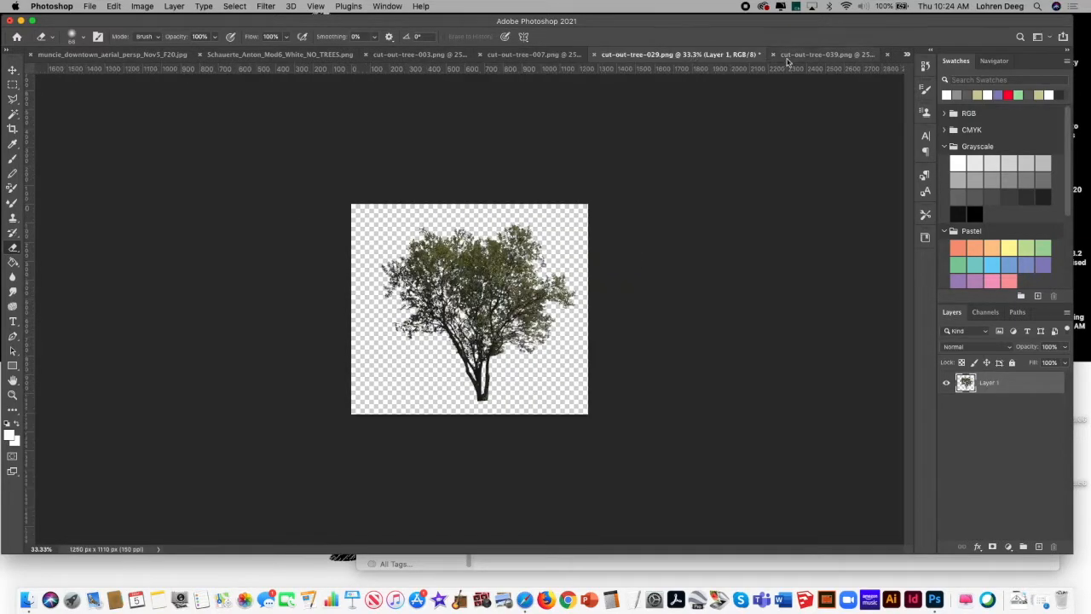
{"action": "left_click", "coordinate": [826, 54]}
{"action": "left_click", "coordinate": [673, 56]}
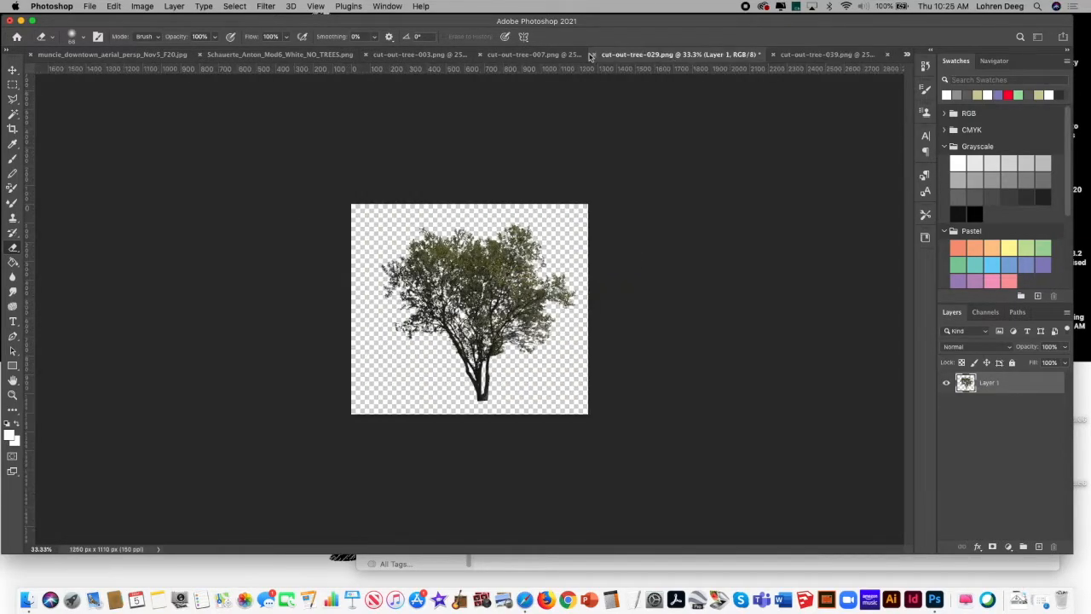
- Resize cut-out-tree-007.png by entering a width of 600 pixels first and a resolution of 150 pixels/inch second
{"action": "left_click", "coordinate": [532, 55]}
{"action": "left_click", "coordinate": [142, 6]}
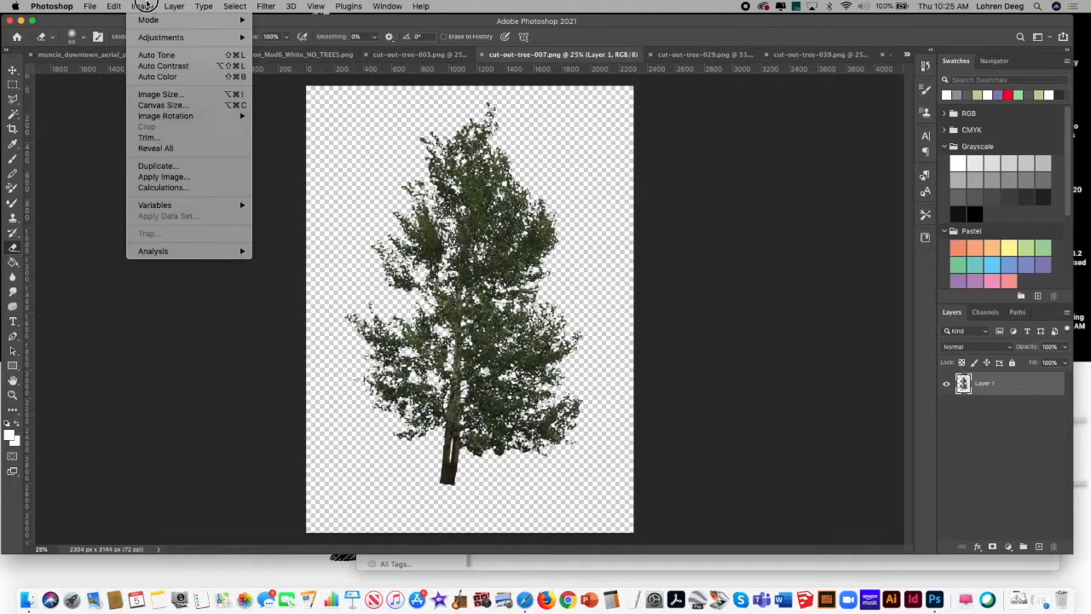
{"action": "left_click", "coordinate": [159, 94]}
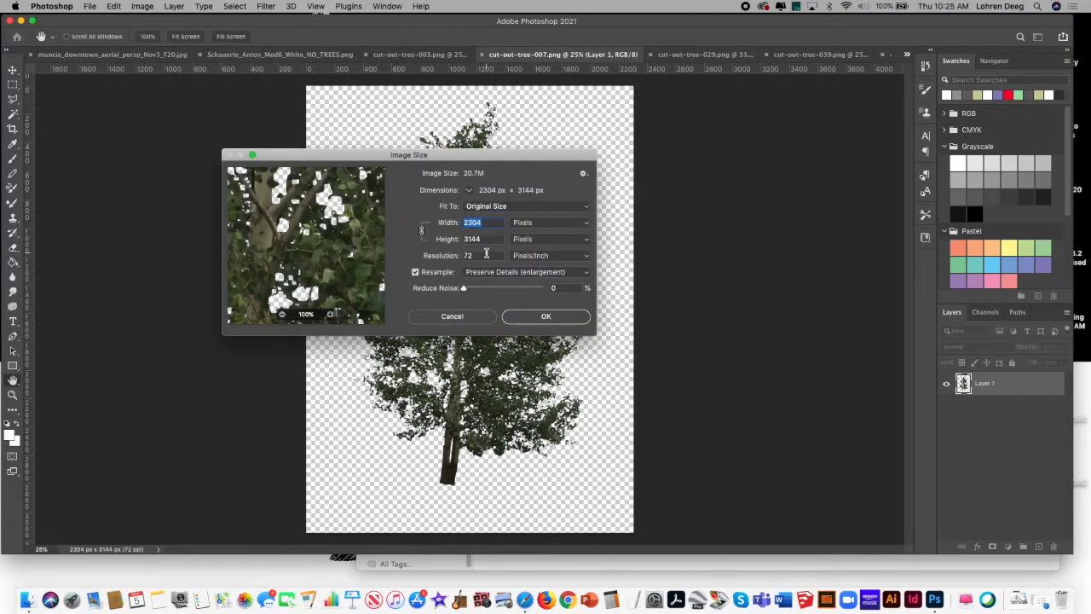
{"action": "type", "text": "600"}
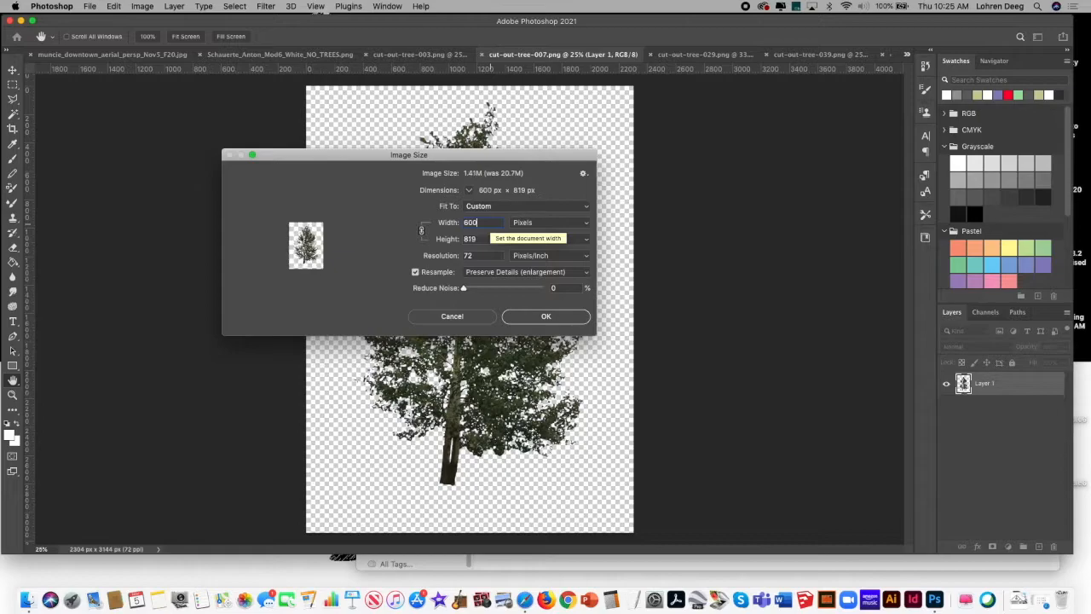
{"action": "double_click", "coordinate": [483, 254]}
{"action": "type", "text": "150"}
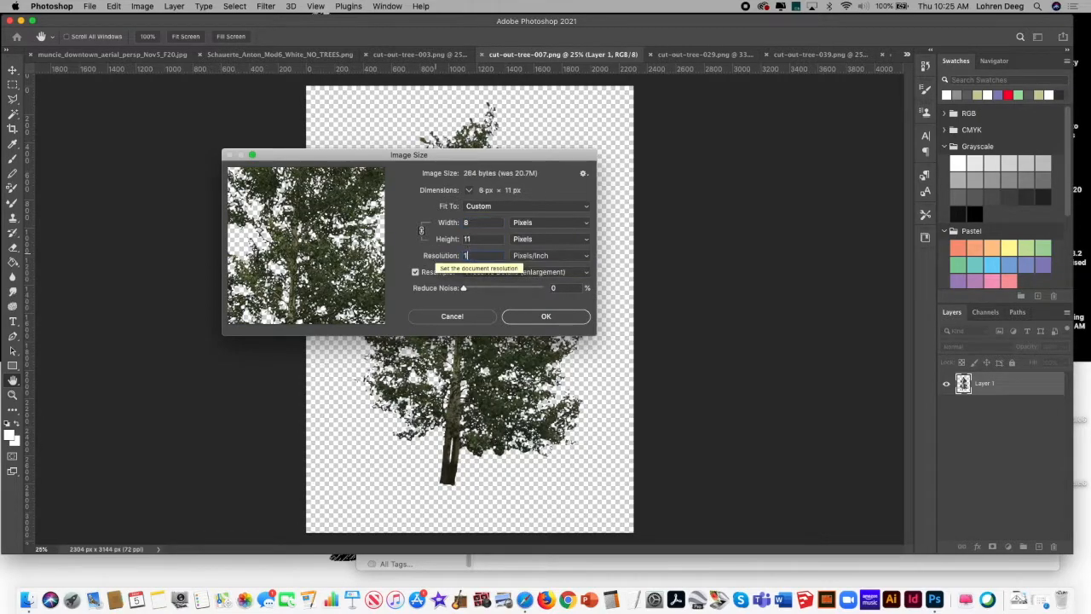
{"action": "left_click", "coordinate": [533, 315]}
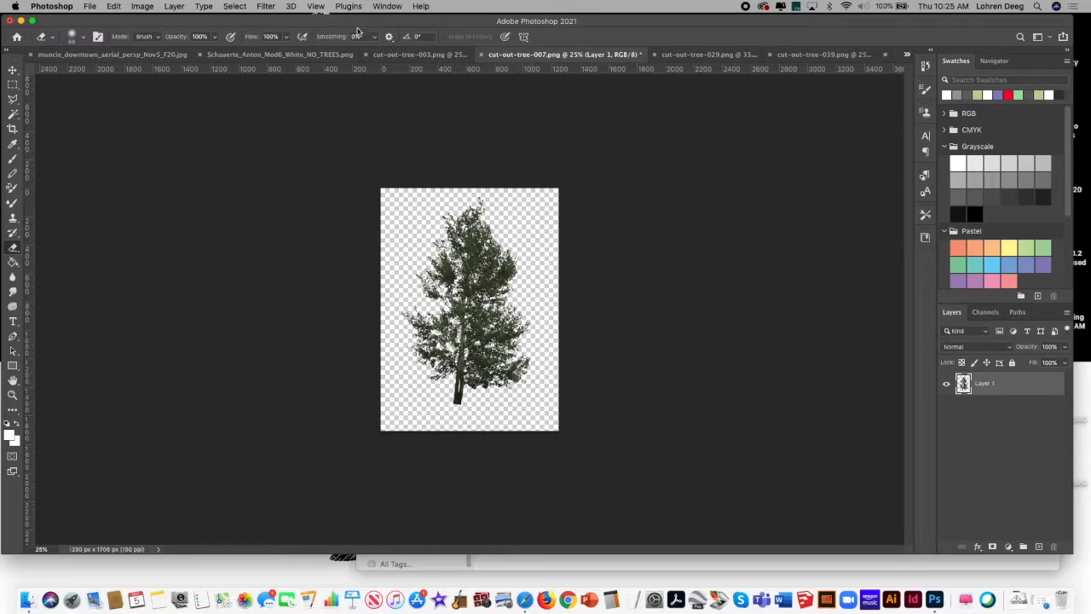
- Resize cut-out-tree-003.png by entering a width of 600 pixels first and a resolution of 150 pixels/inch second
{"action": "left_click", "coordinate": [419, 55]}
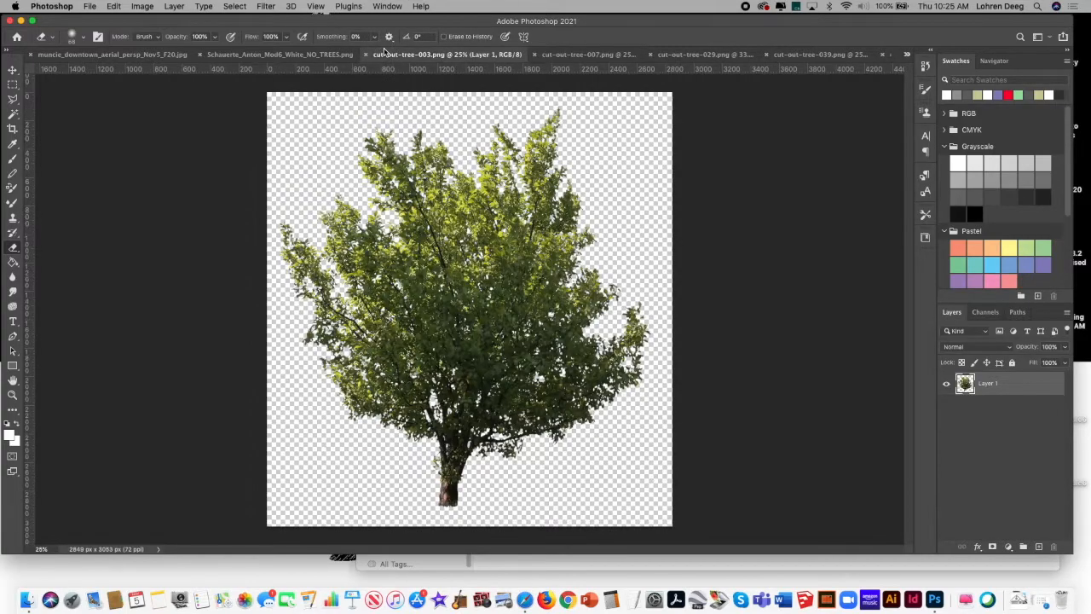
{"action": "left_click", "coordinate": [142, 6]}
{"action": "left_click", "coordinate": [240, 95]}
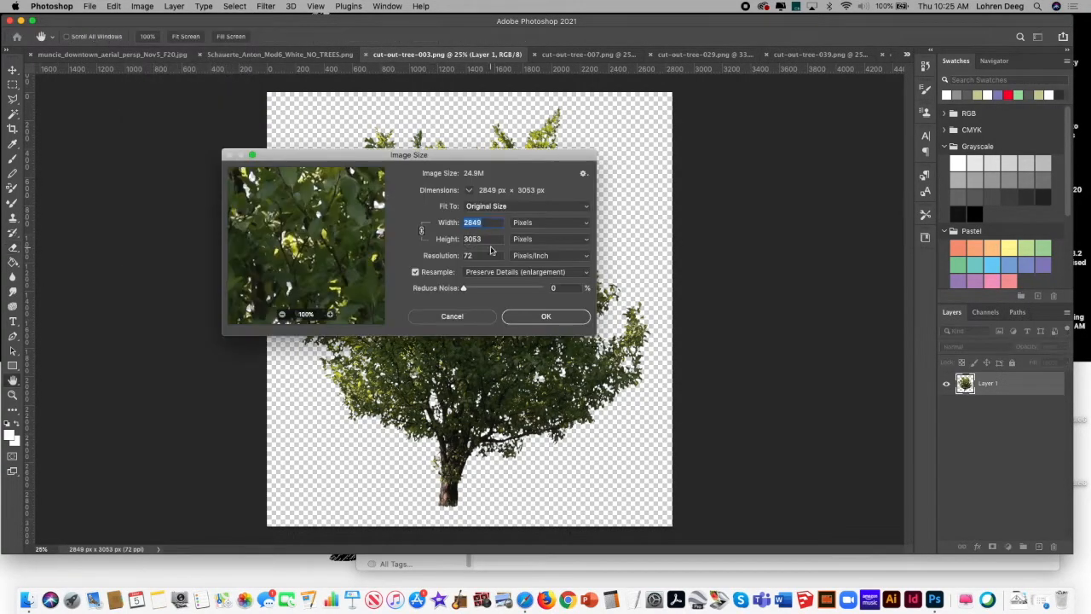
{"action": "type", "text": "600"}
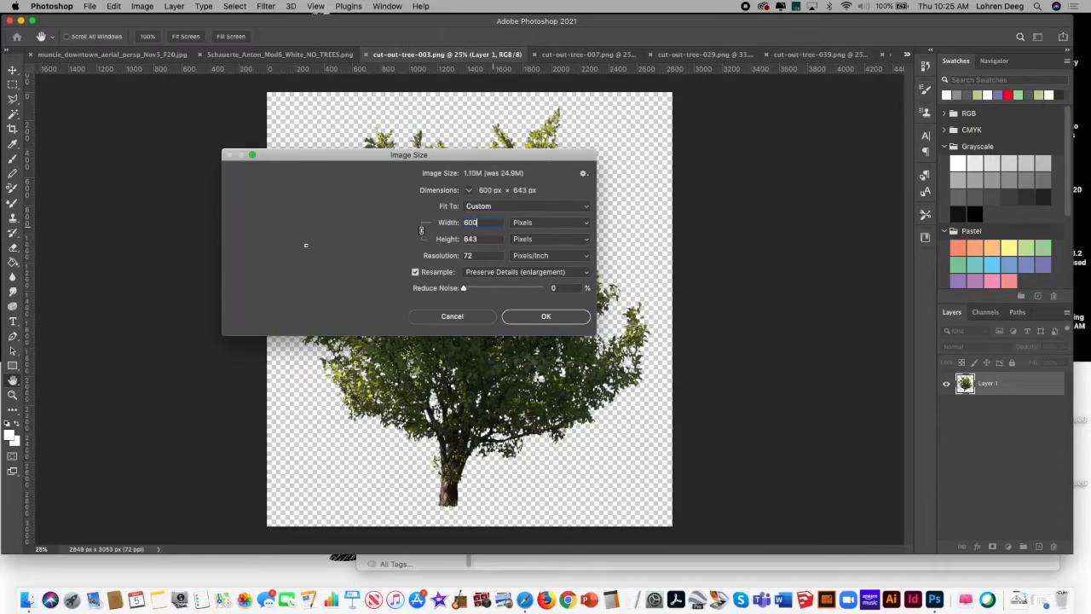
{"action": "double_click", "coordinate": [496, 255]}
{"action": "type", "text": "150"}
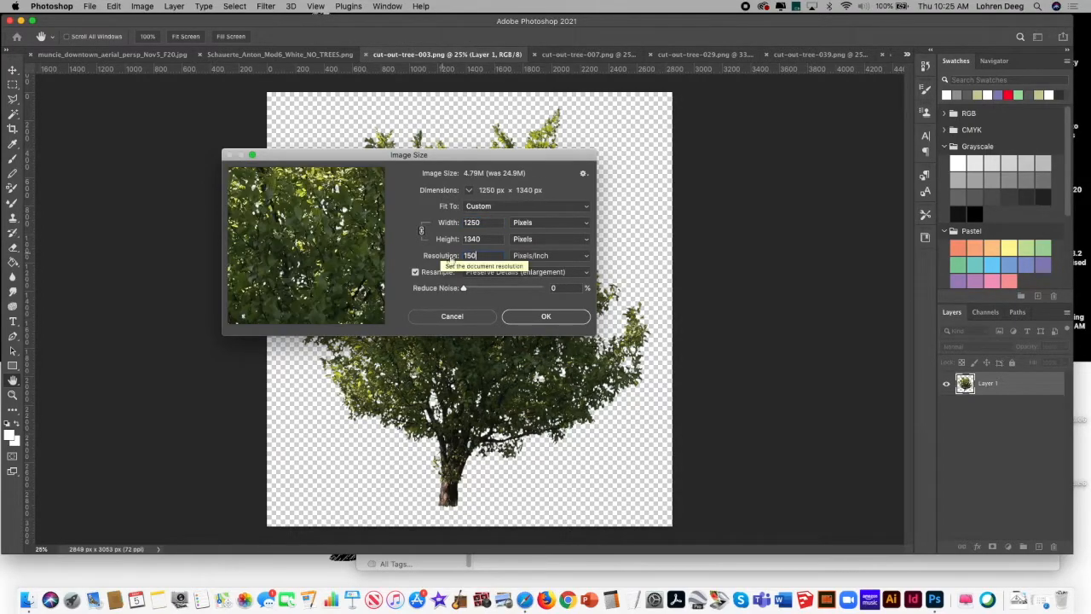
{"action": "left_click", "coordinate": [567, 322]}
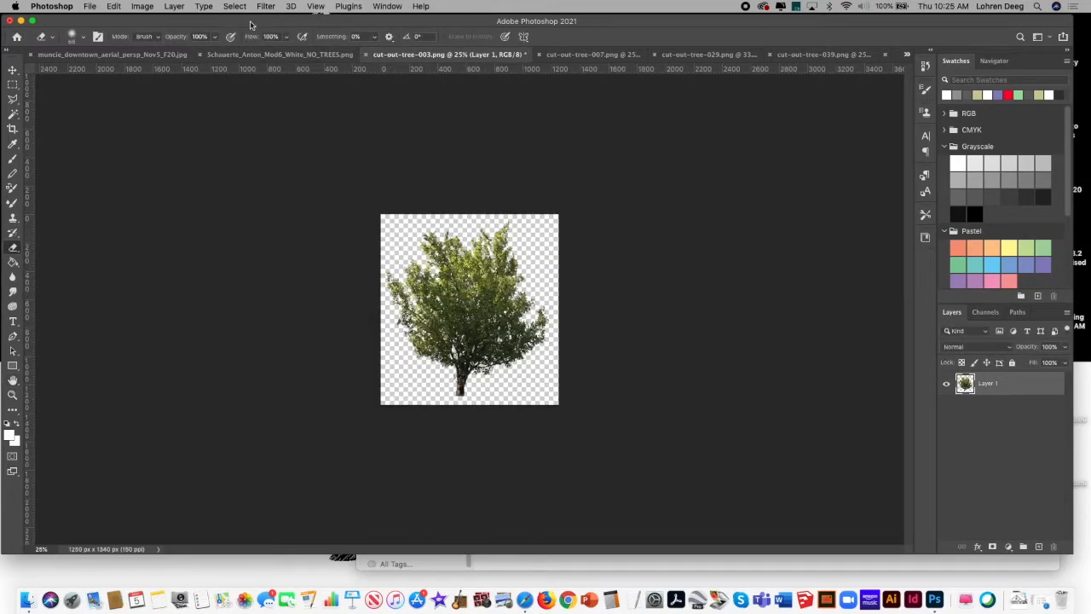
- Save the resized cut-out-tree-003.png and switch to the cut-out-tree-007.png document
{"action": "left_click", "coordinate": [90, 5]}
{"action": "left_click", "coordinate": [124, 116]}
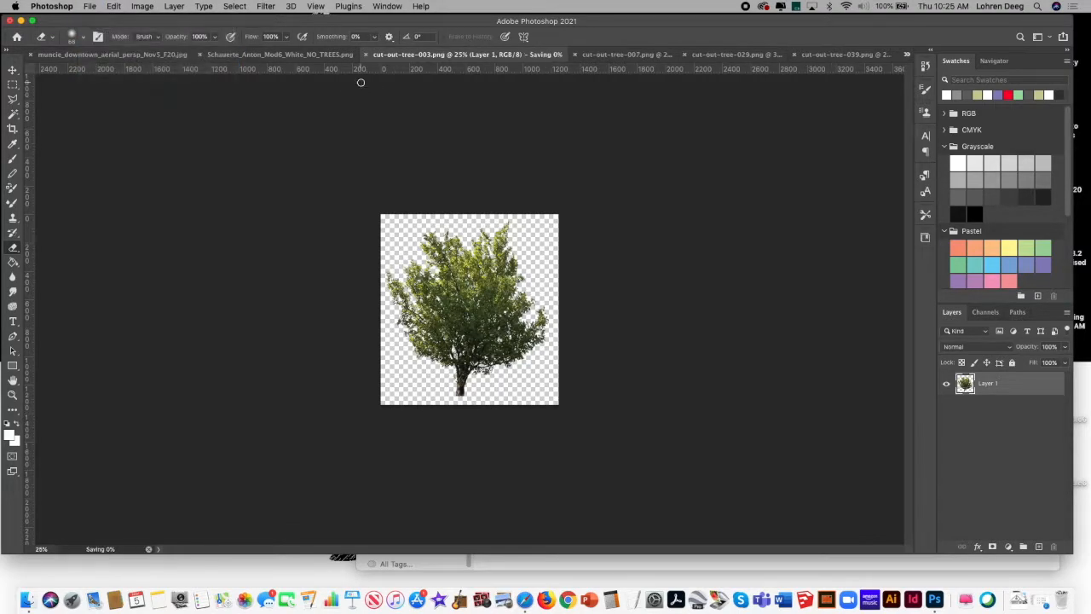
{"action": "left_click", "coordinate": [604, 53]}
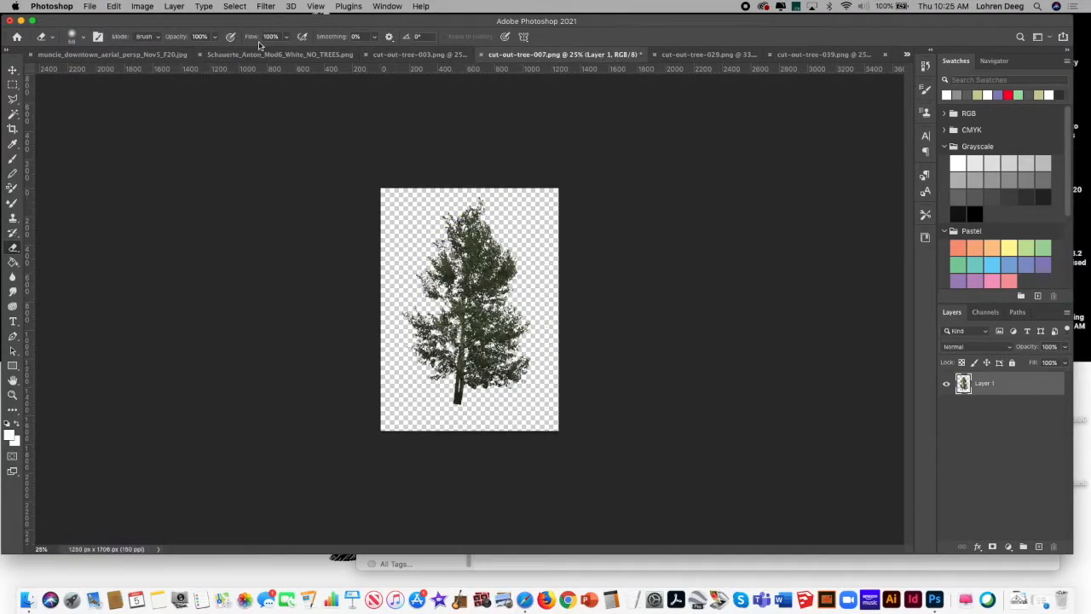
- Save the resized cut-out-tree-007.png, cut-out-tree-029.png and cut-out-tree-039.png in turn
{"action": "left_click", "coordinate": [92, 7]}
{"action": "left_click", "coordinate": [120, 123]}
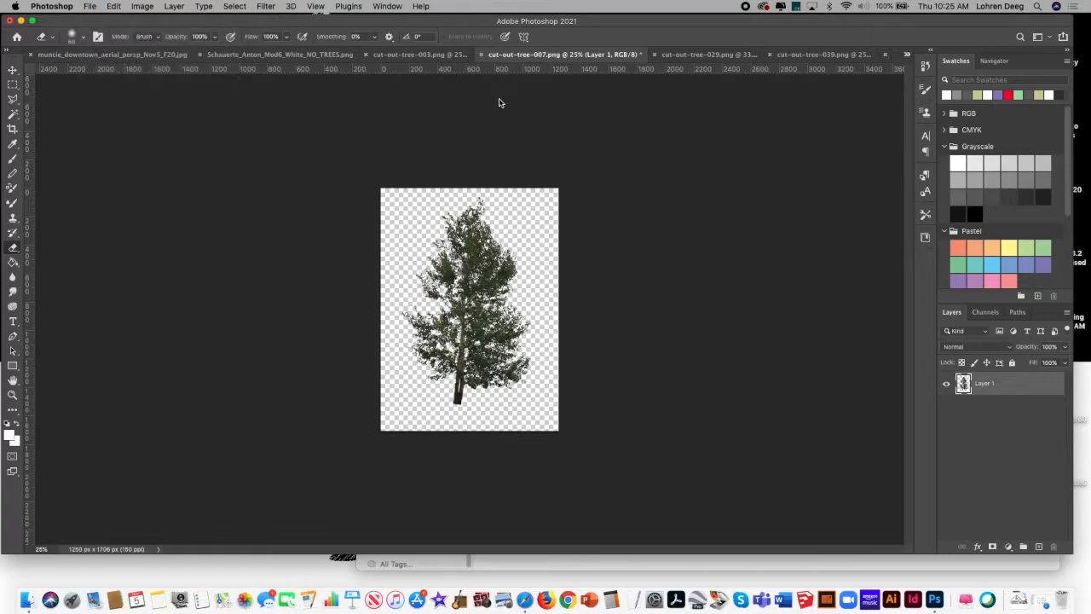
{"action": "left_click", "coordinate": [709, 53]}
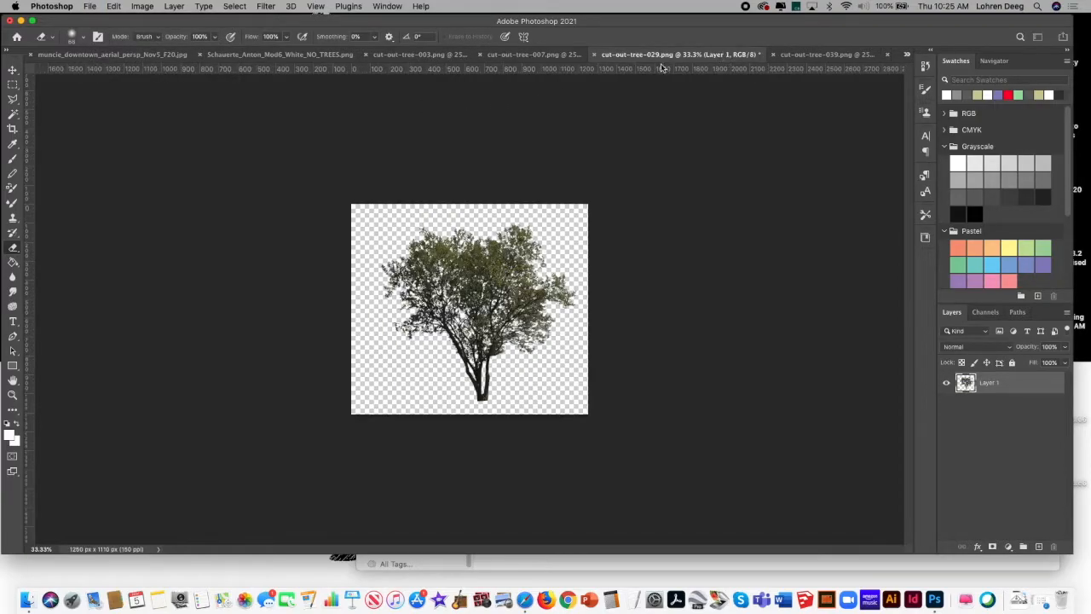
{"action": "left_click", "coordinate": [91, 8]}
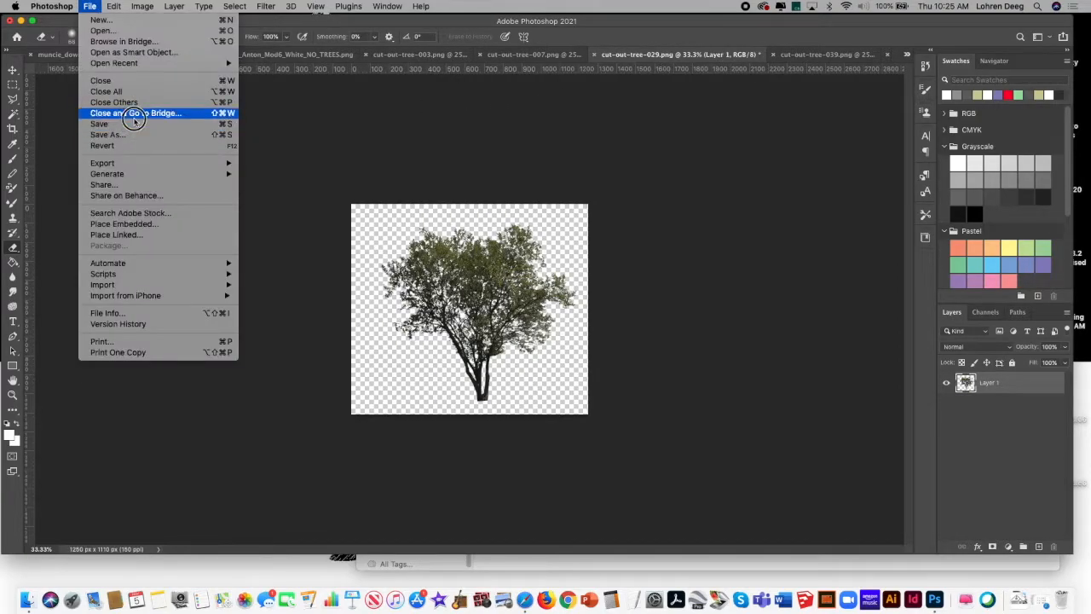
{"action": "left_click", "coordinate": [120, 124]}
{"action": "left_click", "coordinate": [821, 56]}
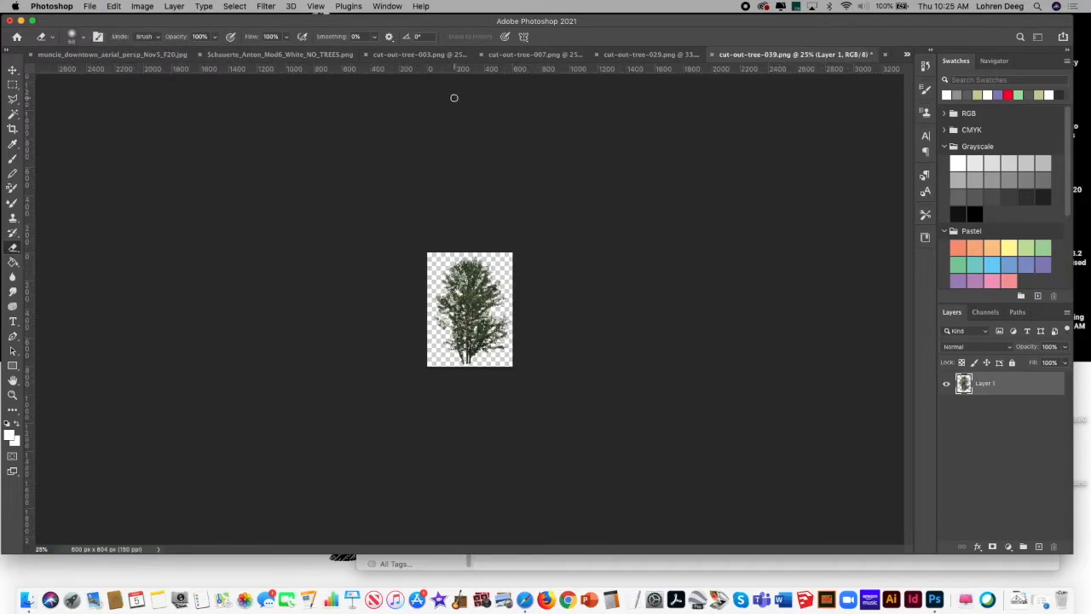
{"action": "left_click", "coordinate": [91, 7]}
{"action": "left_click", "coordinate": [121, 124]}
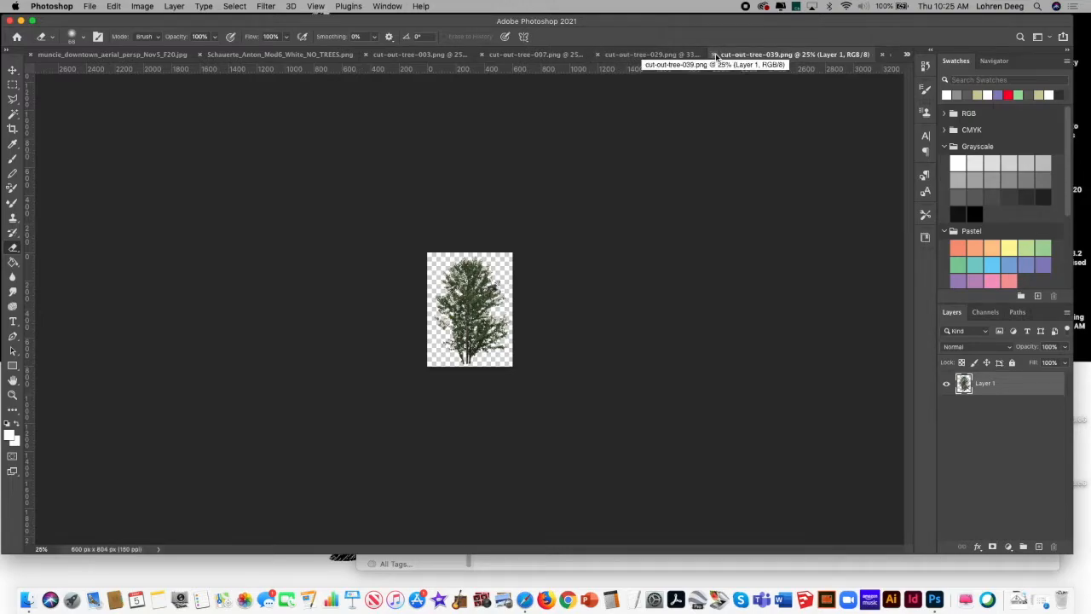
- Close cut-out-tree-042.png with its changes saved, then close the 039, 029, 007 and 003 tree documents
{"action": "left_click", "coordinate": [881, 56]}
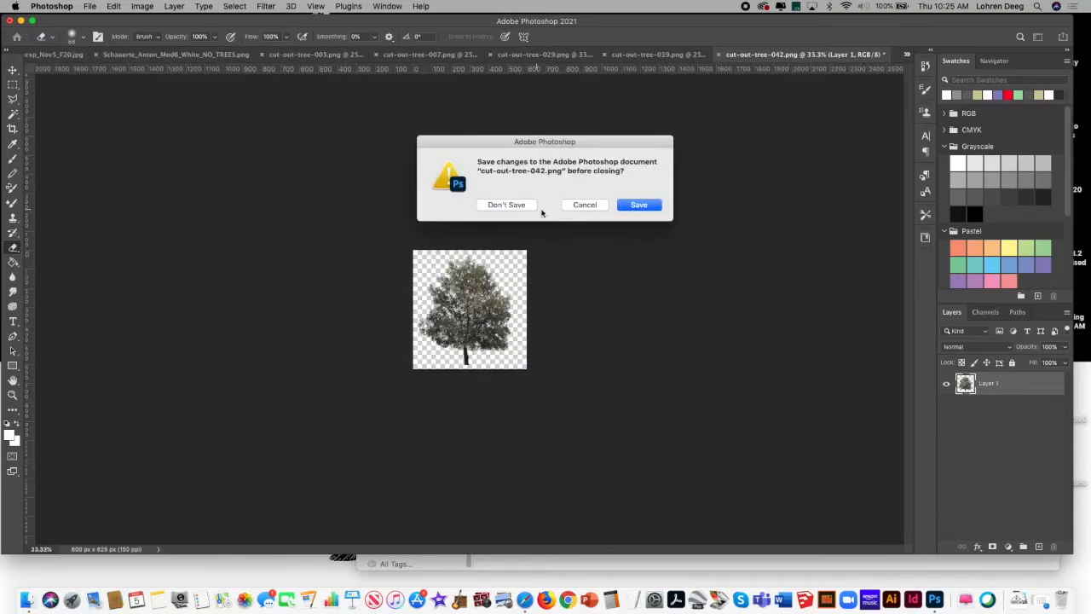
{"action": "left_click", "coordinate": [630, 205]}
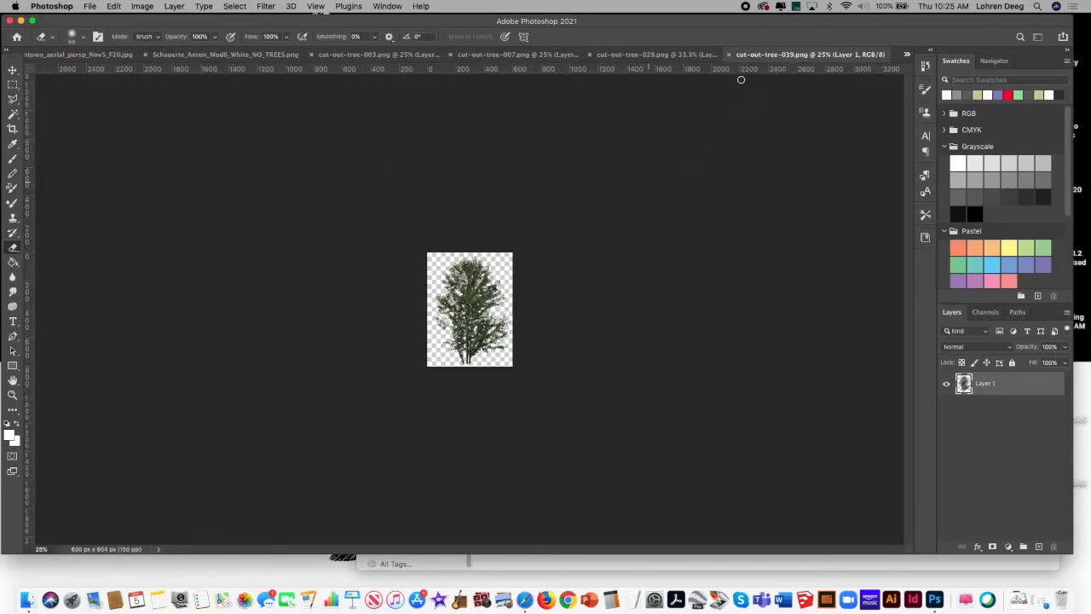
{"action": "left_click", "coordinate": [726, 54]}
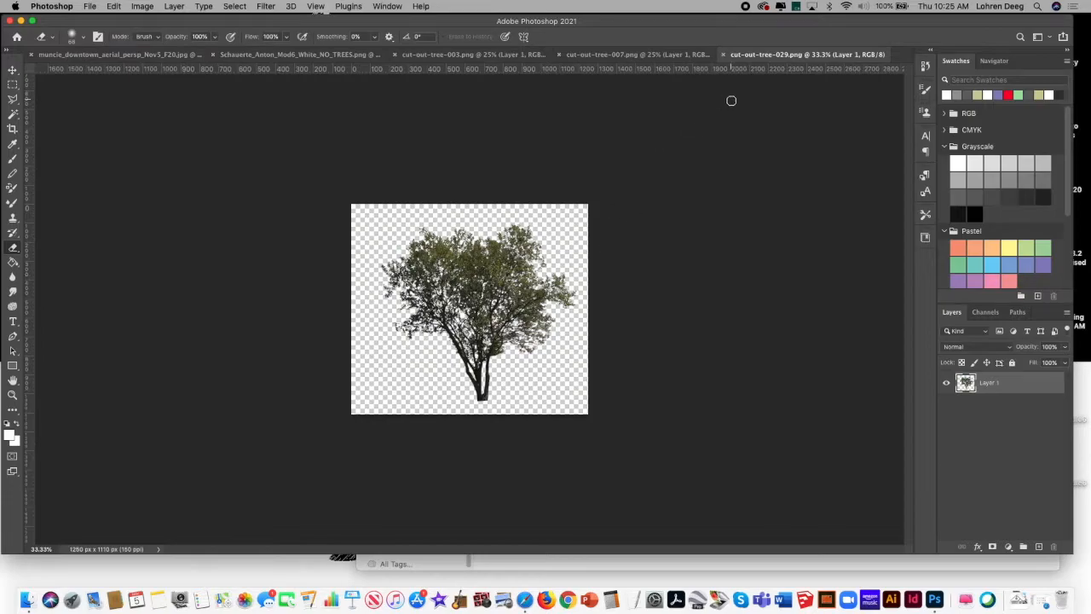
{"action": "left_click", "coordinate": [722, 54]}
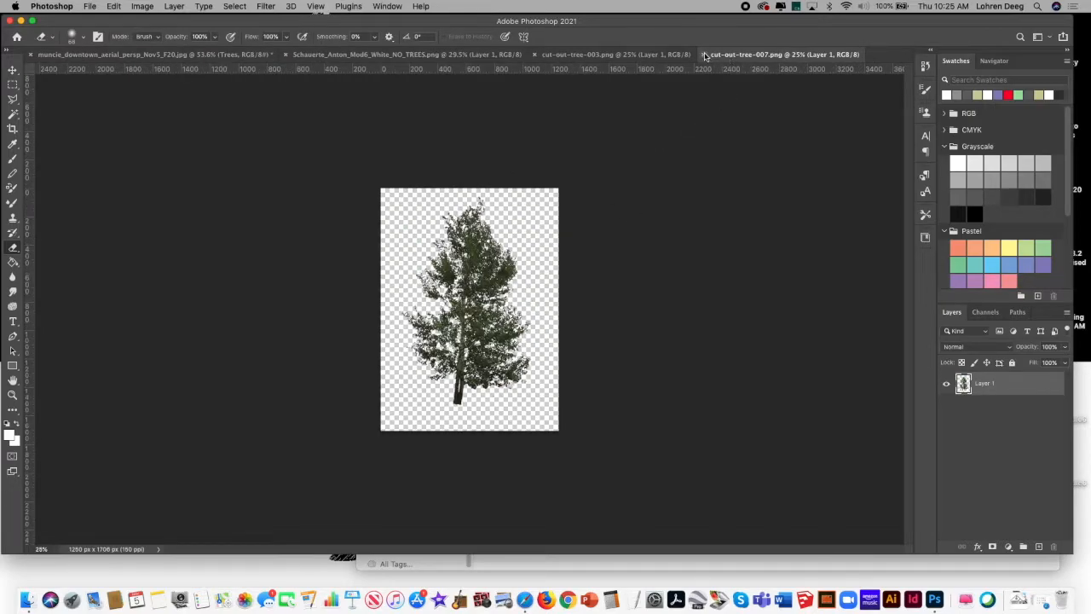
{"action": "left_click", "coordinate": [704, 54]}
{"action": "left_click", "coordinate": [533, 55]}
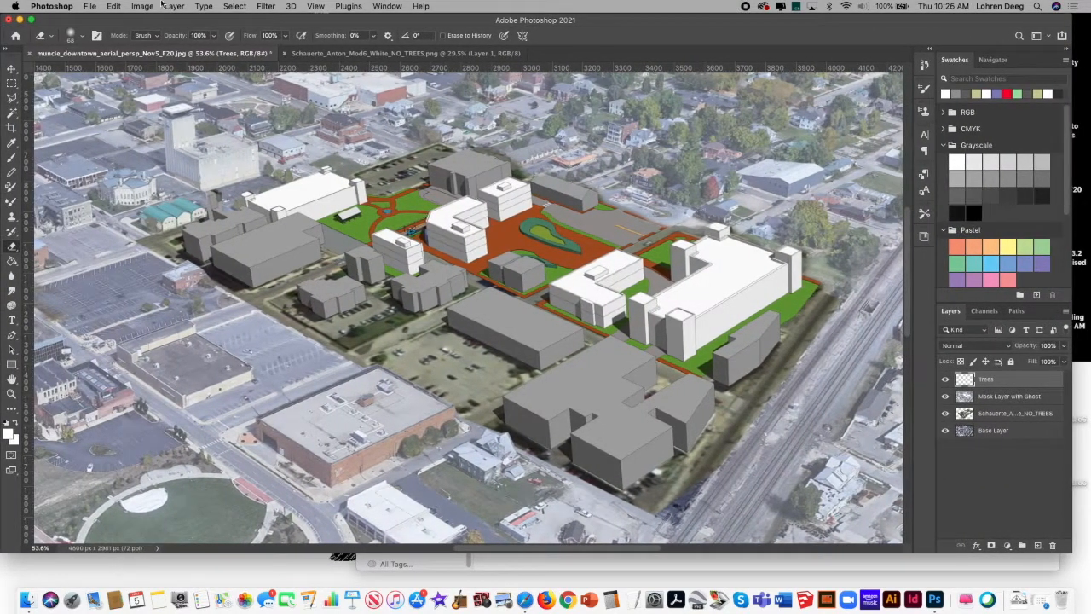
- Place cut-out-tree-042.png from the Tree Cut Outs-selected folder in Downloads as an embedded image in the downtown aerial
{"action": "left_click", "coordinate": [90, 7]}
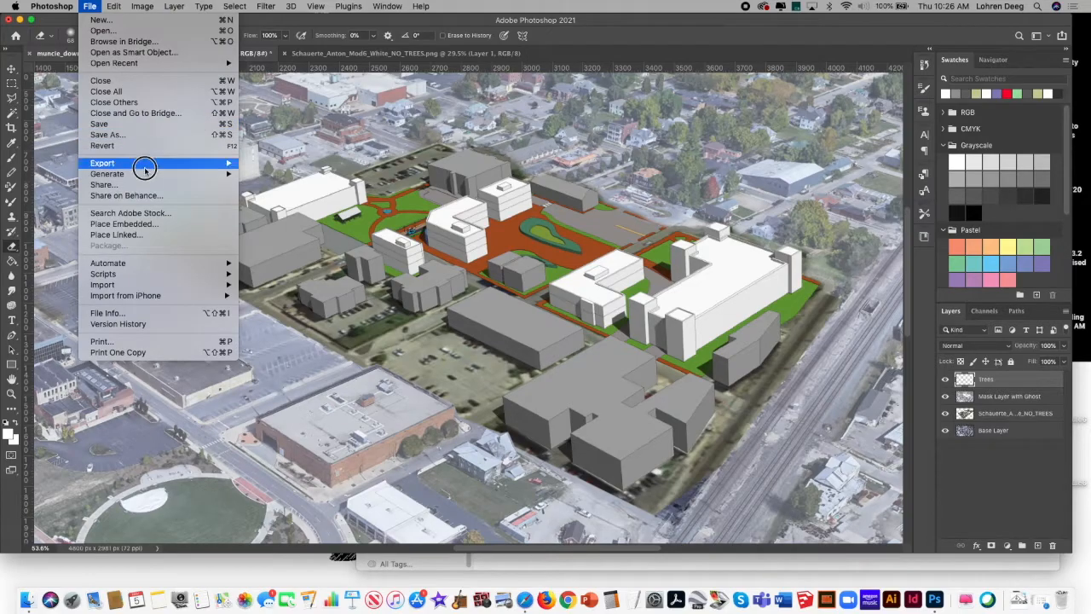
{"action": "left_click", "coordinate": [147, 223]}
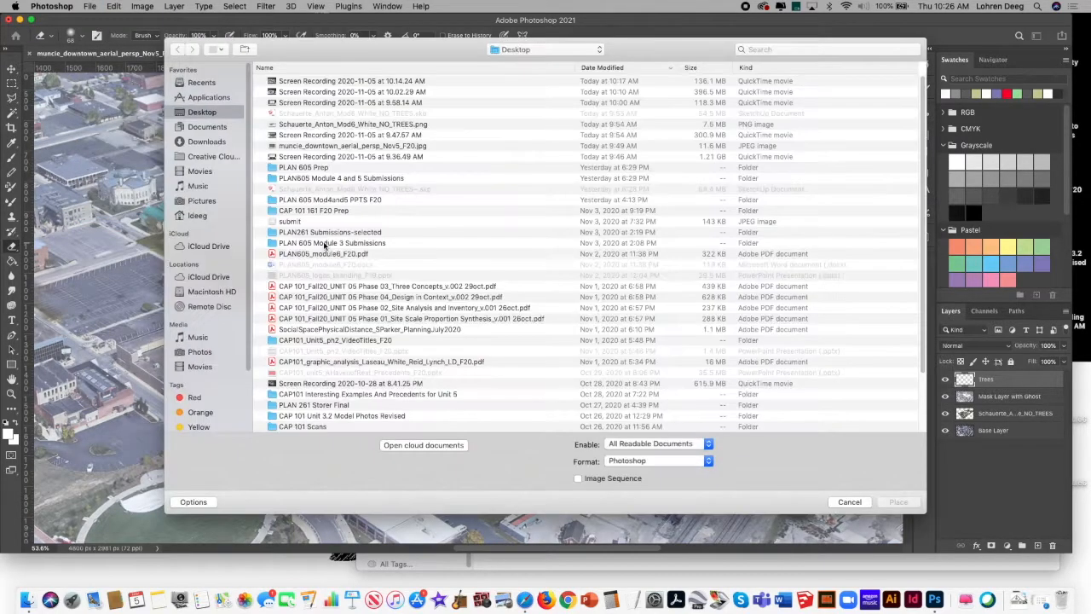
{"action": "left_click", "coordinate": [213, 126]}
{"action": "left_click", "coordinate": [214, 141]}
{"action": "double_click", "coordinate": [324, 80]}
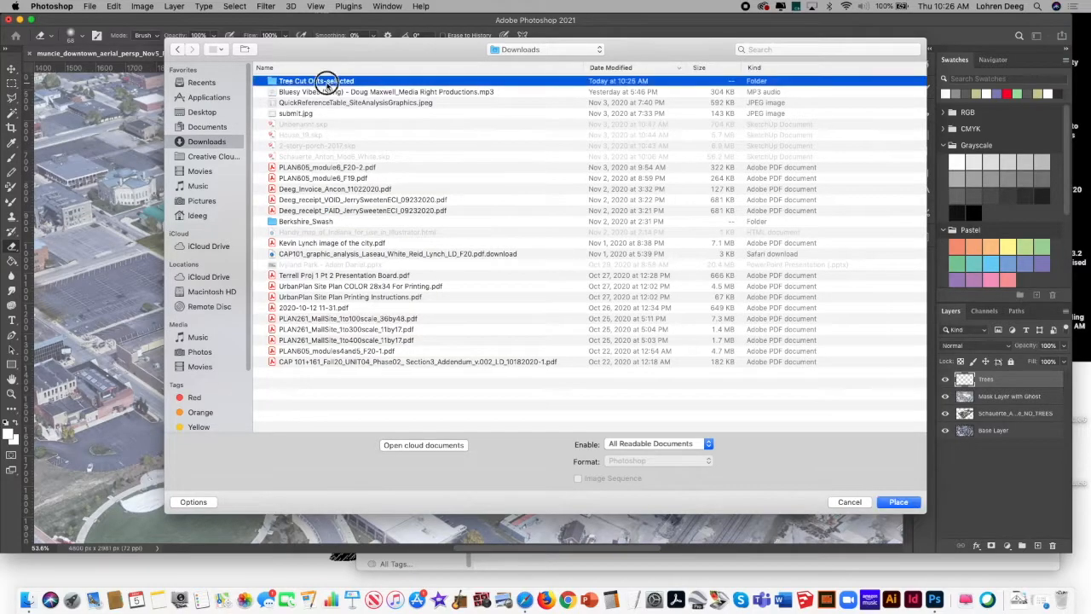
{"action": "left_click", "coordinate": [346, 81]}
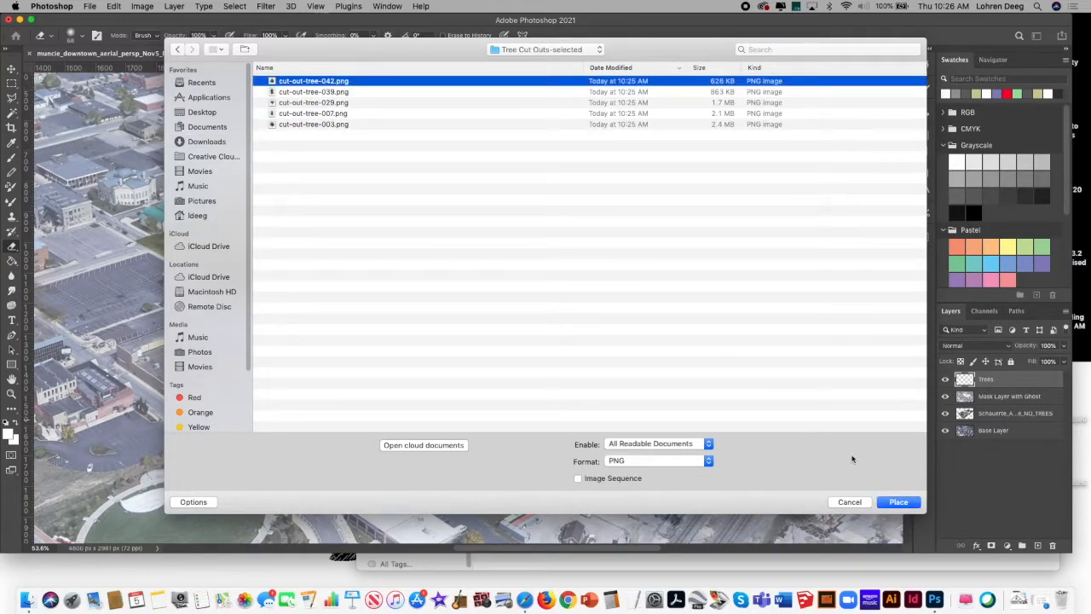
{"action": "left_click", "coordinate": [897, 502]}
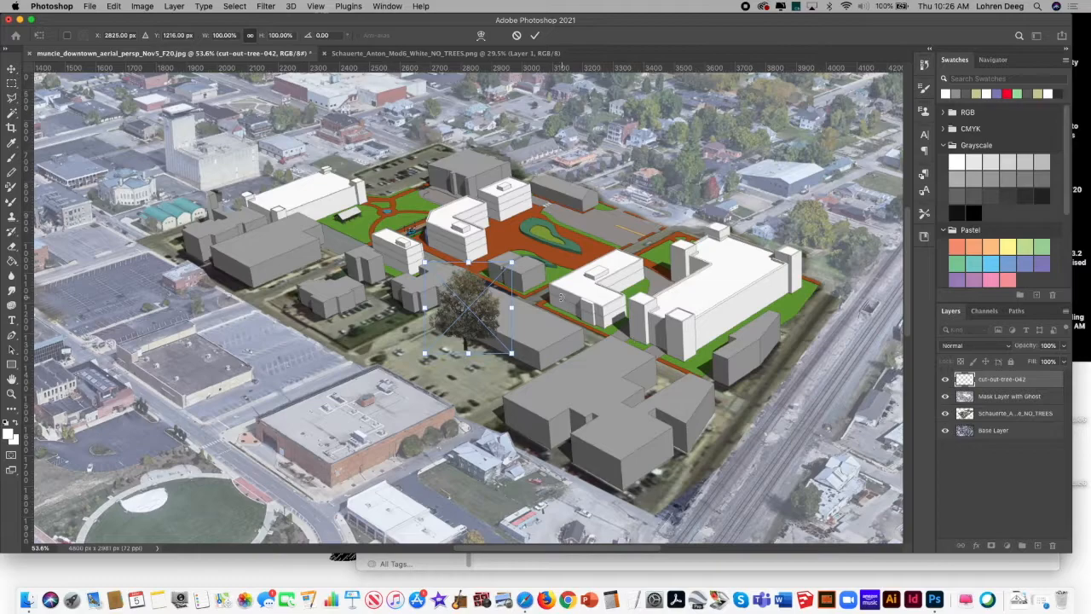
- Scale the placed tree down and position it in front of the small grey building beside the parking lot
{"action": "left_click_drag", "start_coordinate": [468, 297], "coordinate": [350, 285]}
{"action": "left_click_drag", "start_coordinate": [395, 250], "coordinate": [378, 271]}
{"action": "mouse_move", "coordinate": [333, 315]}
{"action": "left_mouse_down"}
{"action": "mouse_move", "coordinate": [310, 299]}
{"action": "mouse_move", "coordinate": [349, 304]}
{"action": "mouse_move", "coordinate": [351, 317]}
{"action": "left_mouse_up"}
{"action": "left_click_drag", "start_coordinate": [395, 270], "coordinate": [382, 291], "text": "shift"}
{"action": "key", "text": "Return"}
- Rasterize the cut-out-tree-042 layer
{"action": "key", "text": "e"}
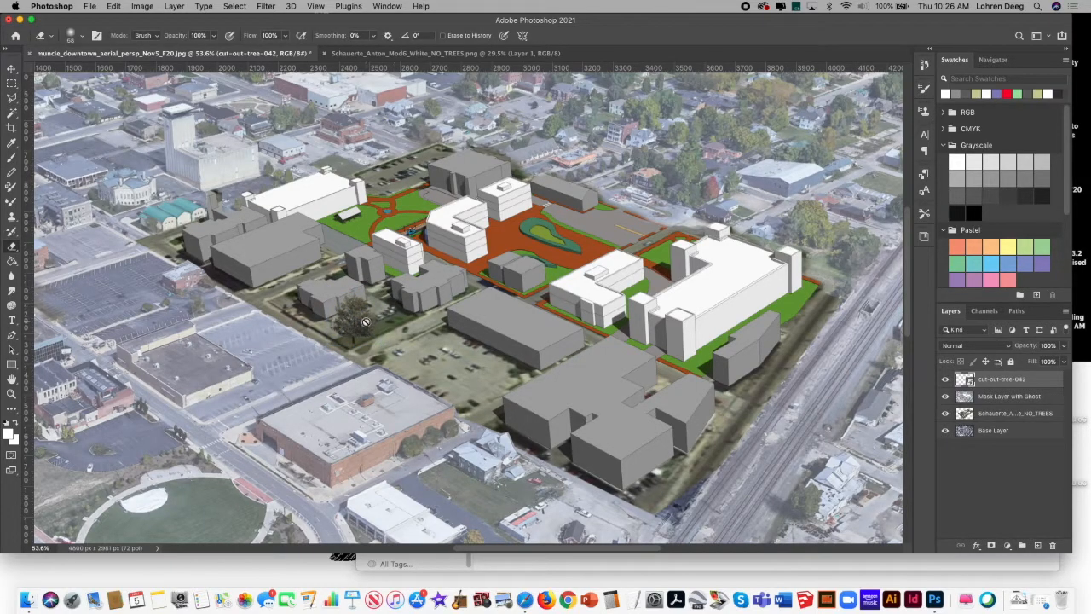
{"action": "right_click", "coordinate": [1026, 381]}
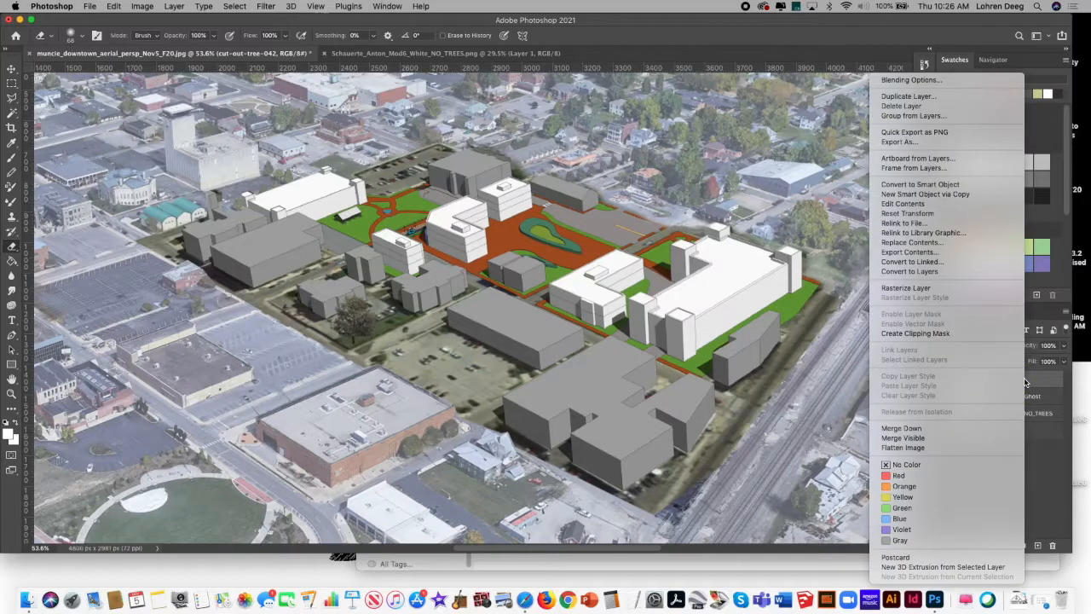
{"action": "left_click", "coordinate": [974, 289]}
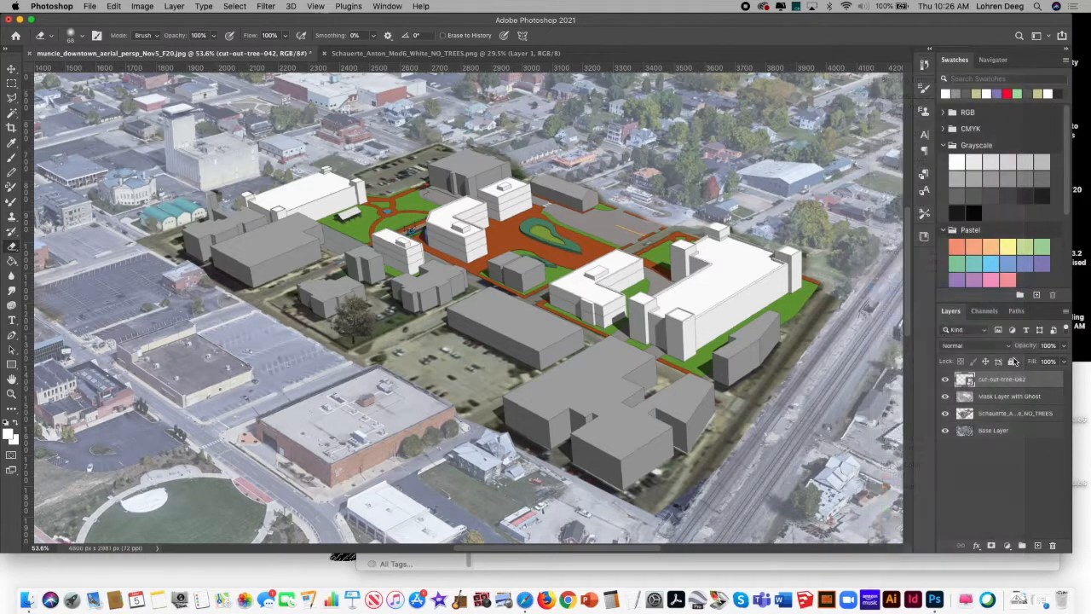
- Duplicate the cut-out-tree-042 layer, move the copy to the westernmost grey building and scale it to about 88%
{"action": "right_click", "coordinate": [1041, 386]}
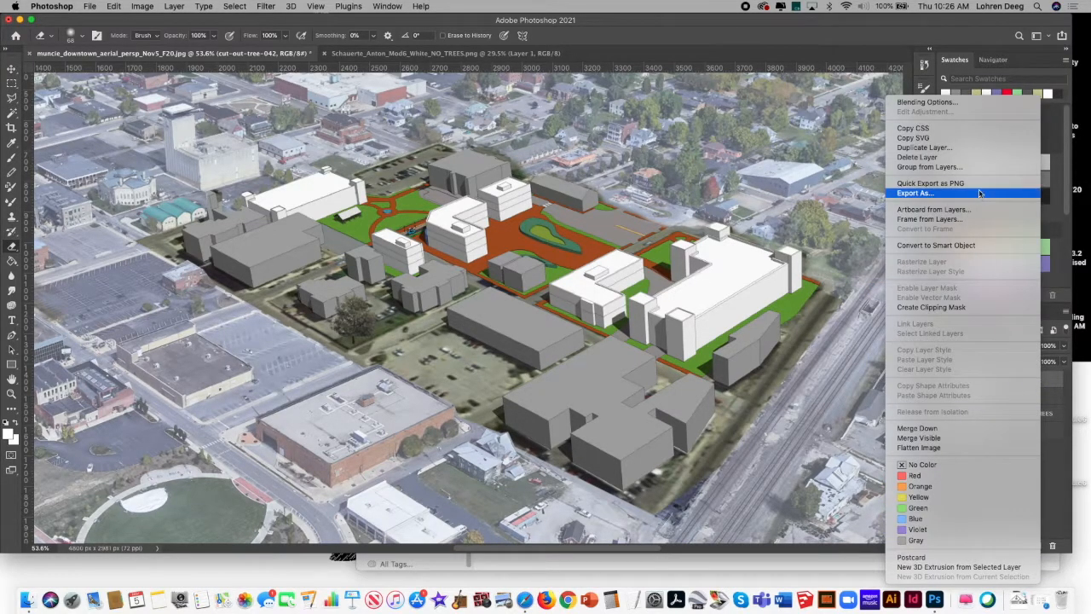
{"action": "left_click", "coordinate": [971, 148]}
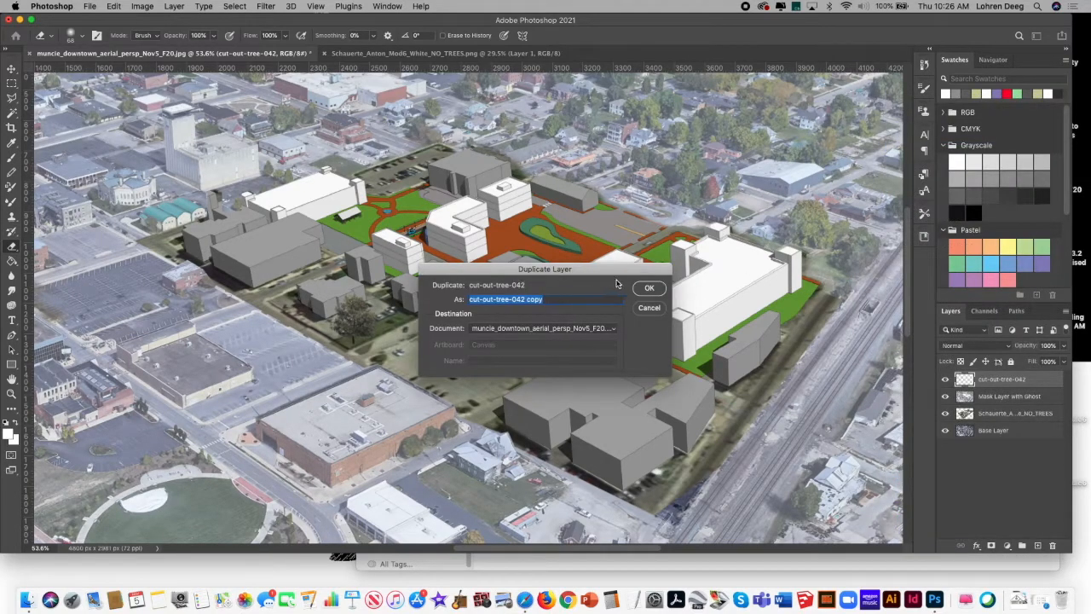
{"action": "left_click", "coordinate": [648, 288]}
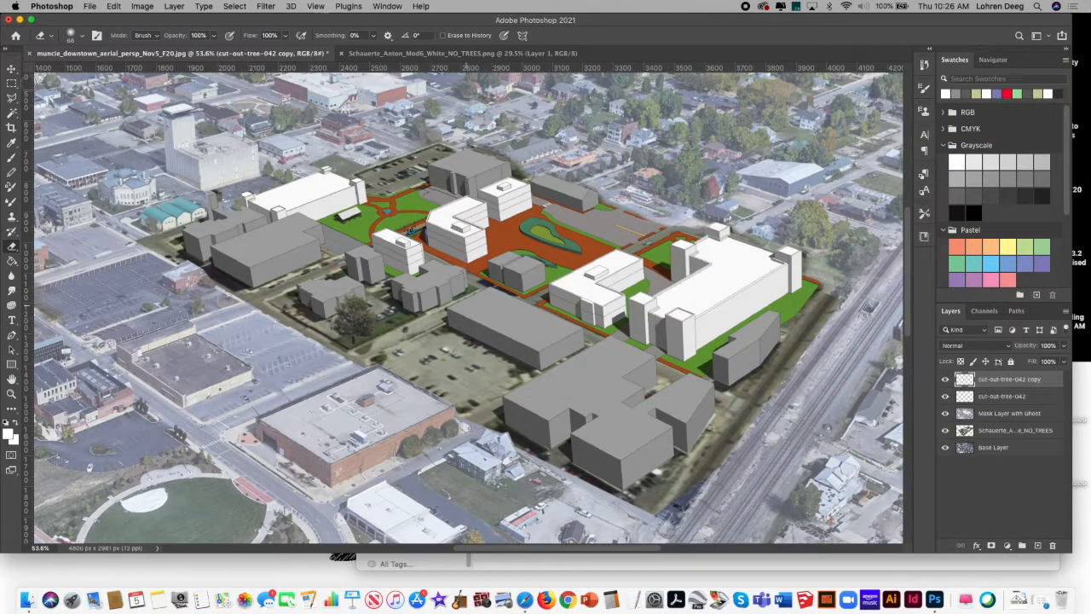
{"action": "left_click", "coordinate": [11, 67]}
{"action": "left_click_drag", "start_coordinate": [350, 314], "coordinate": [225, 259]}
{"action": "left_click_drag", "start_coordinate": [247, 224], "coordinate": [245, 221]}
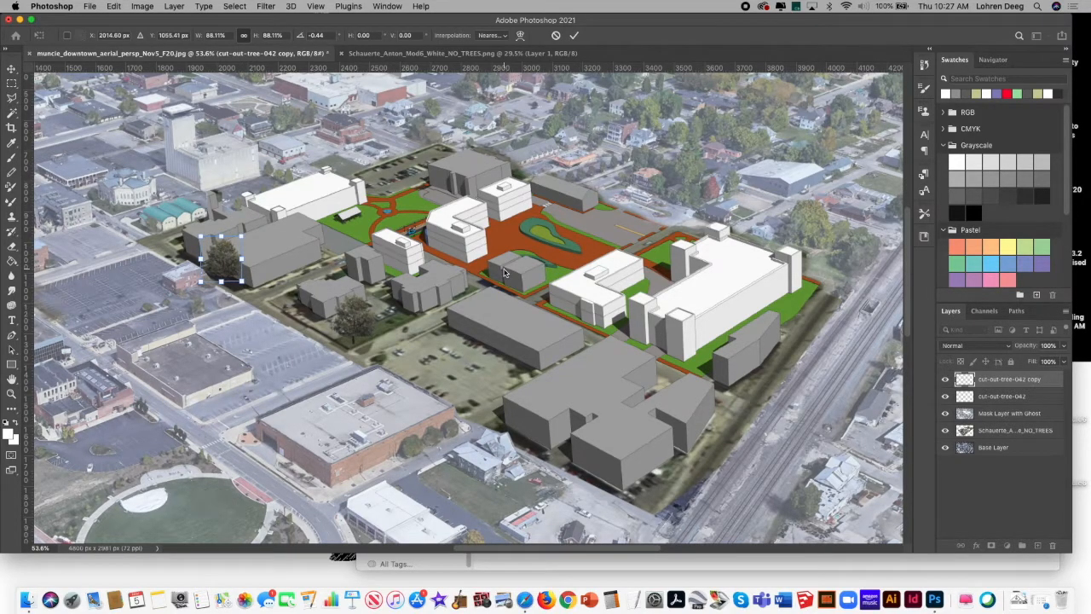
- Duplicate the cut-out-tree-042 copy layer and move the new tree to the parking area behind the lawn with curved paths
{"action": "right_click", "coordinate": [1033, 384]}
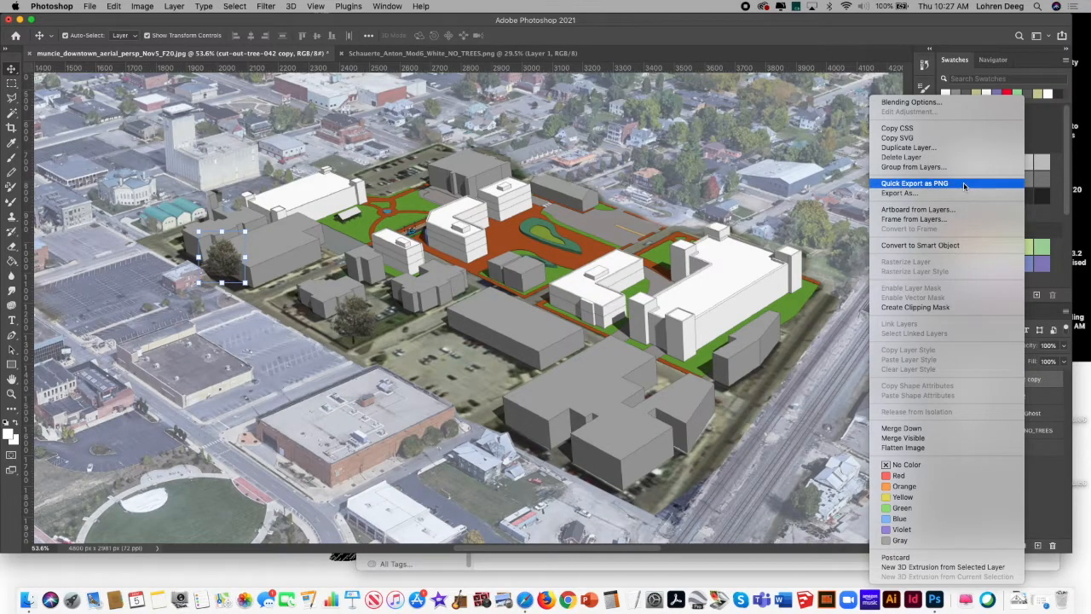
{"action": "left_click", "coordinate": [972, 152]}
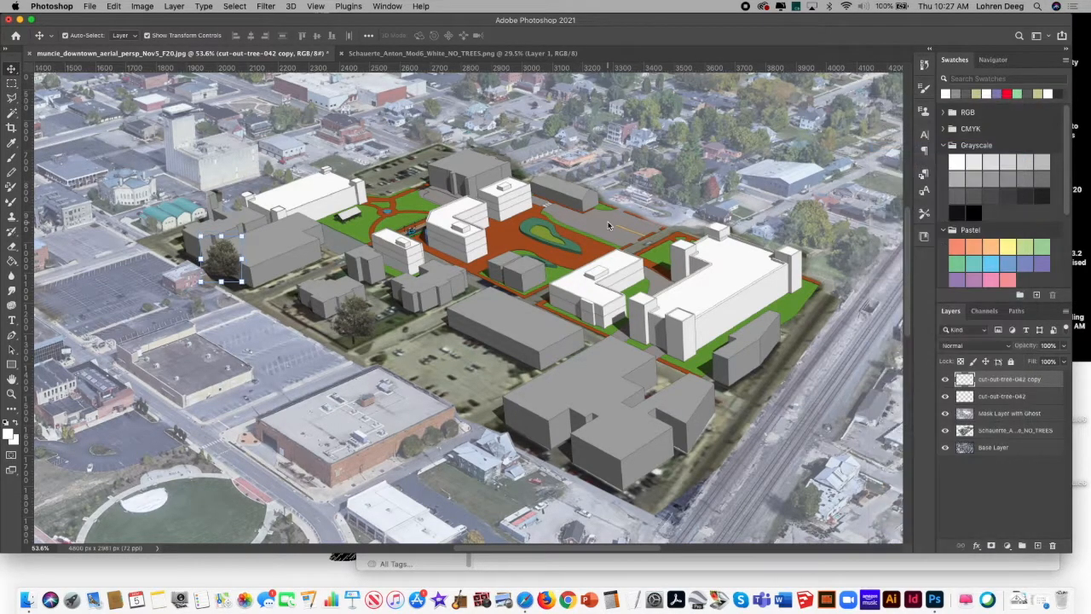
{"action": "left_click", "coordinate": [647, 288]}
{"action": "left_click_drag", "start_coordinate": [239, 256], "coordinate": [405, 180]}
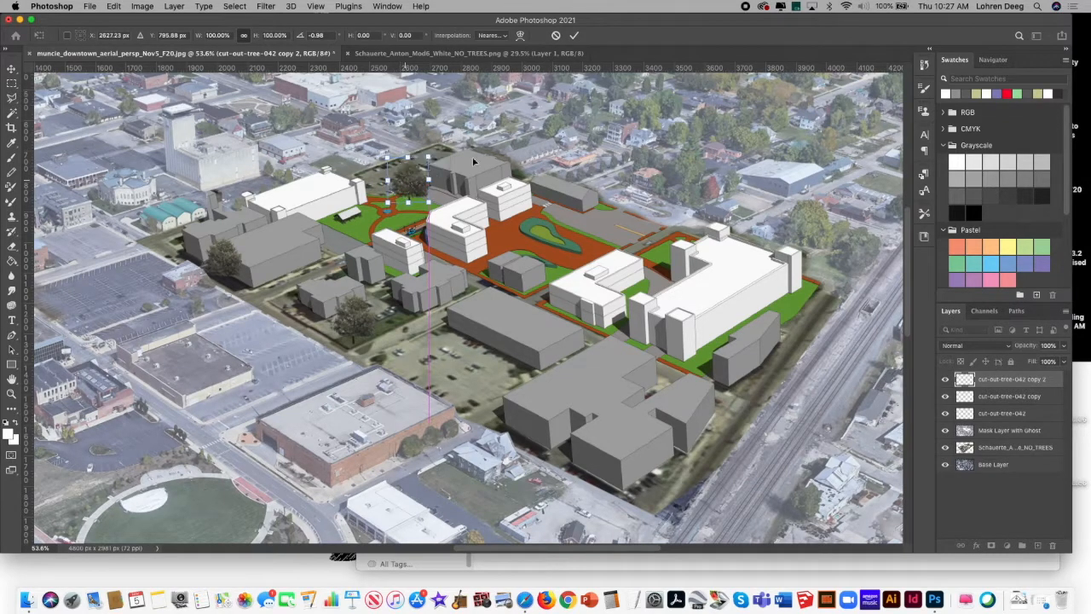
- Duplicate the cut-out-tree-042 copy 2 layer and move the new tree onto the plaza beside the teal and green island
{"action": "right_click", "coordinate": [1015, 381]}
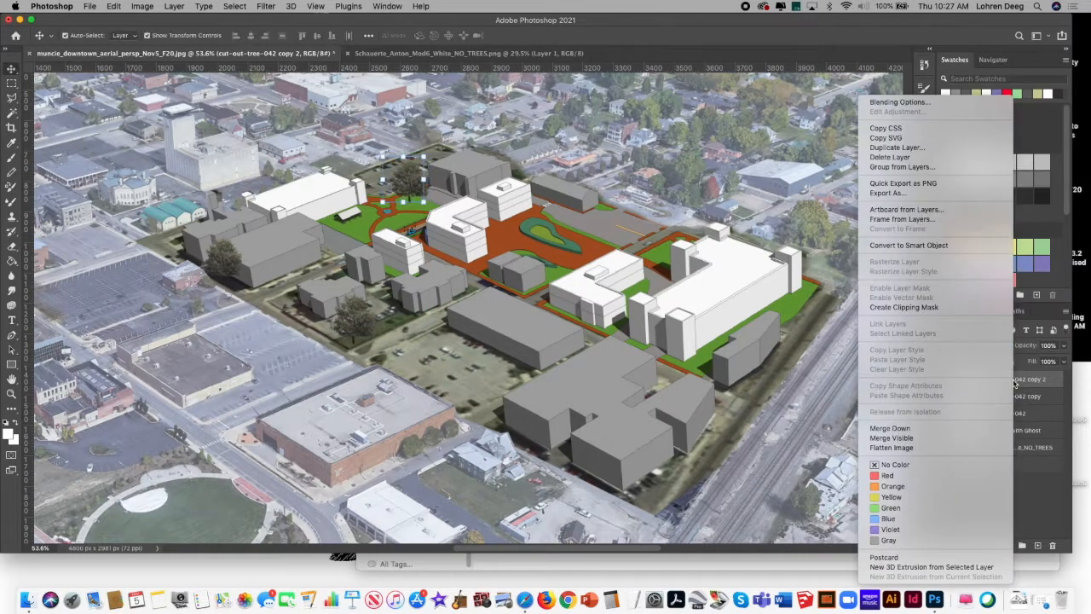
{"action": "left_click", "coordinate": [940, 151]}
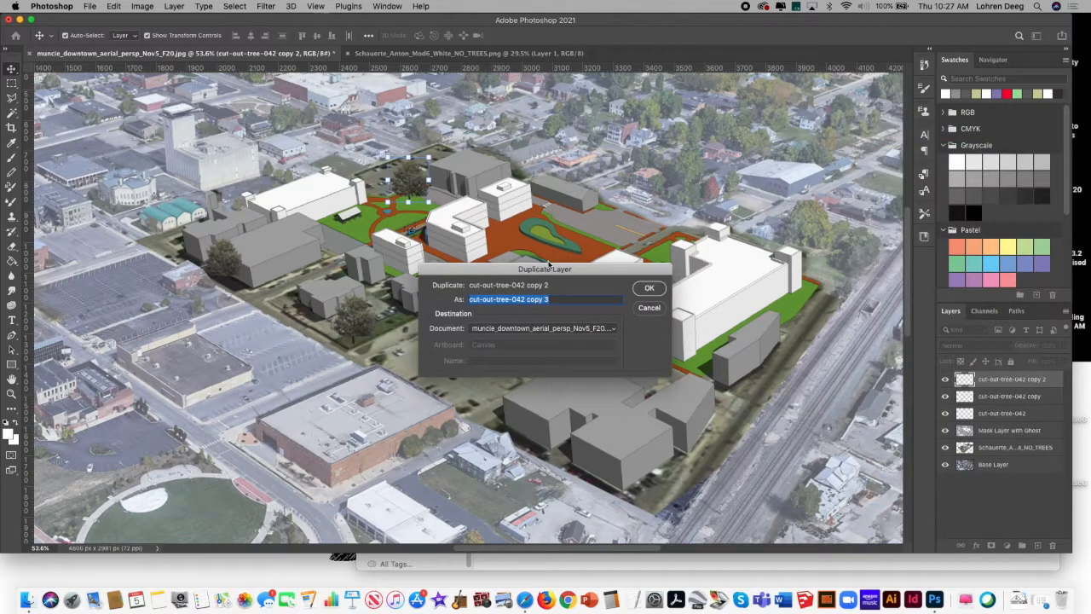
{"action": "left_click", "coordinate": [645, 288]}
{"action": "left_click_drag", "start_coordinate": [408, 187], "coordinate": [561, 215]}
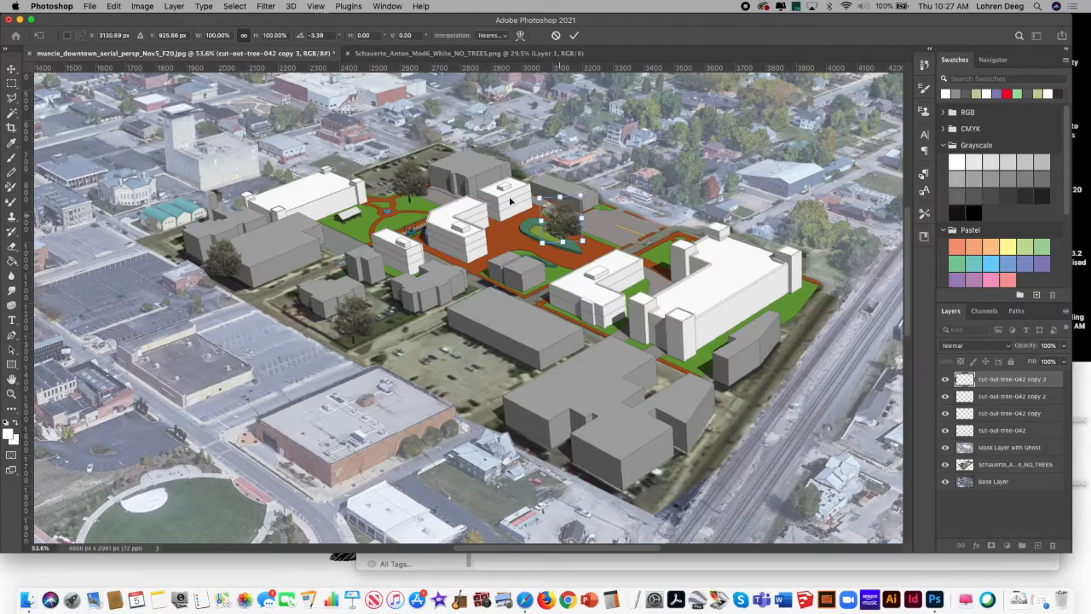
- Flip the plaza tree horizontally and shift it slightly toward the grey paved area
{"action": "left_click", "coordinate": [145, 7]}
{"action": "mouse_move", "coordinate": [114, 6]}
{"action": "mouse_move", "coordinate": [175, 271]}
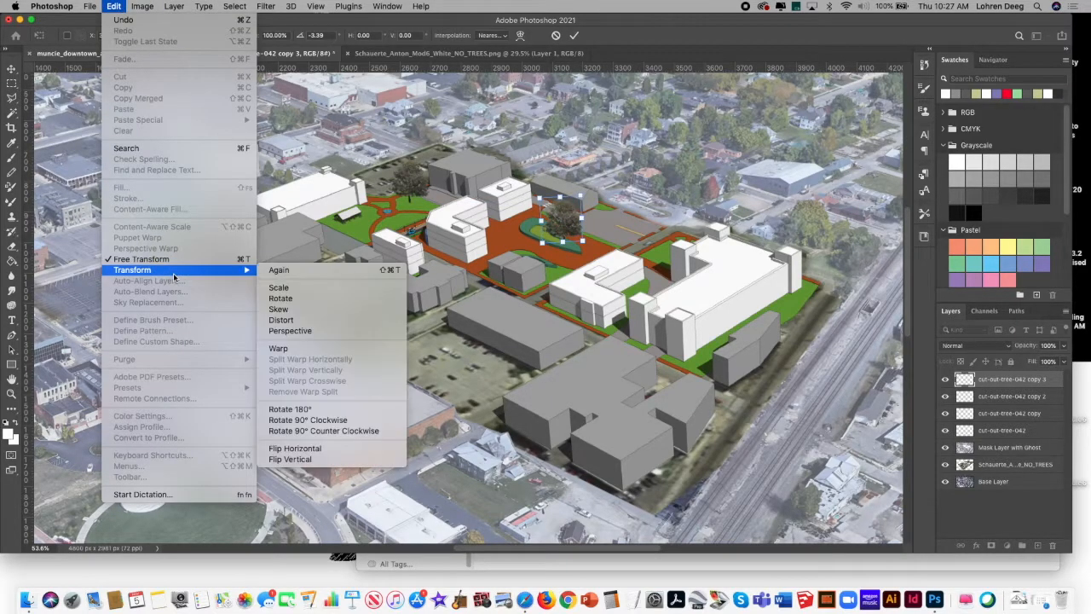
{"action": "left_click", "coordinate": [356, 449]}
{"action": "left_click_drag", "start_coordinate": [560, 223], "coordinate": [569, 222]}
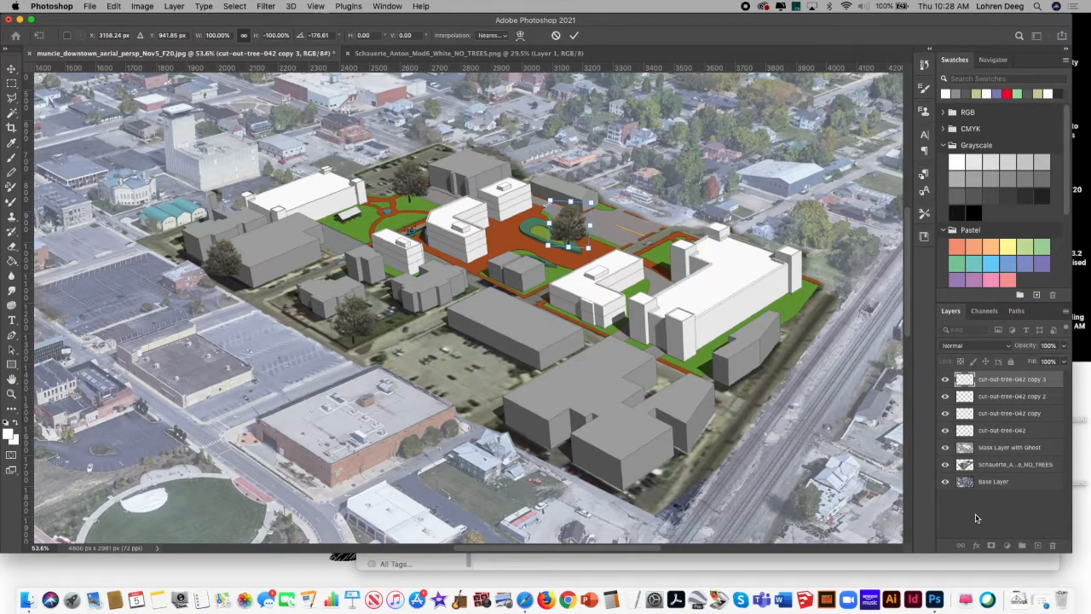
- Commit the flipped tree, make cut-out-tree-042 copy 3 the active layer and close the separate NO_TREES model image
{"action": "left_click", "coordinate": [1020, 433]}
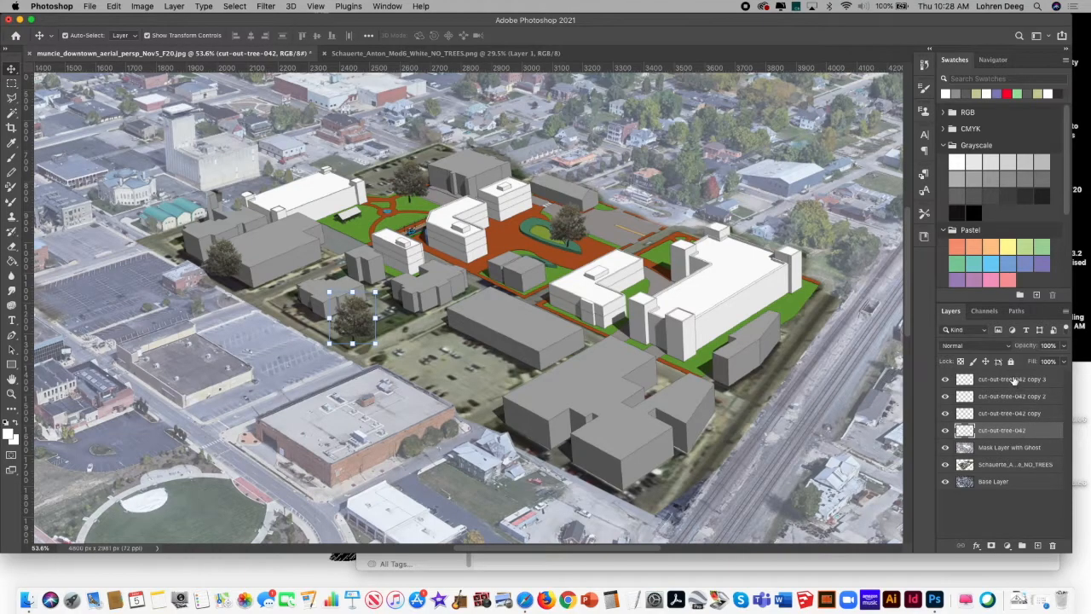
{"action": "left_click", "coordinate": [1012, 384]}
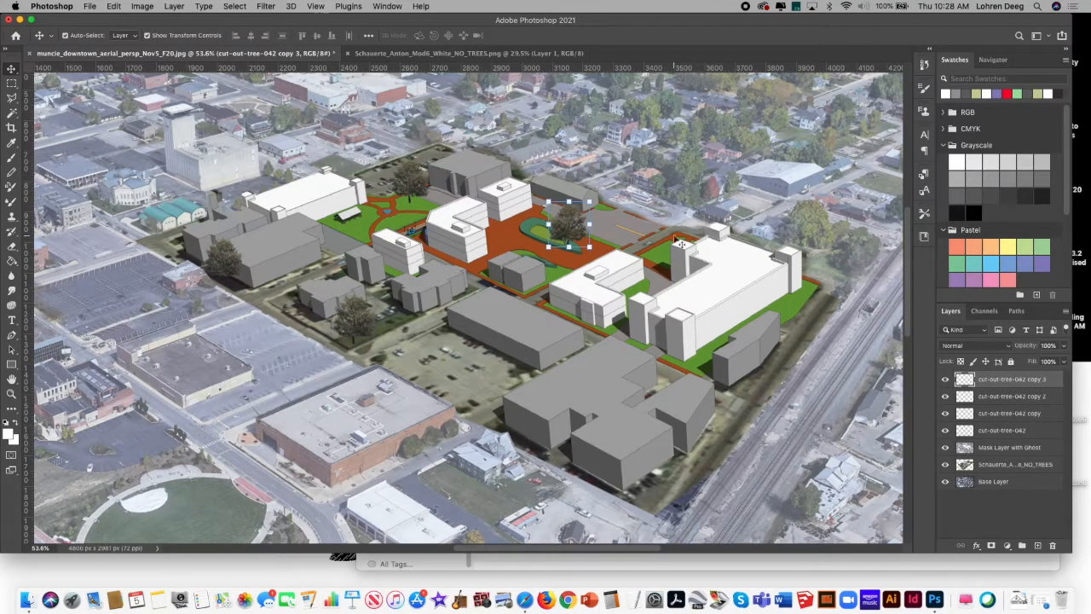
{"action": "left_click", "coordinate": [429, 53]}
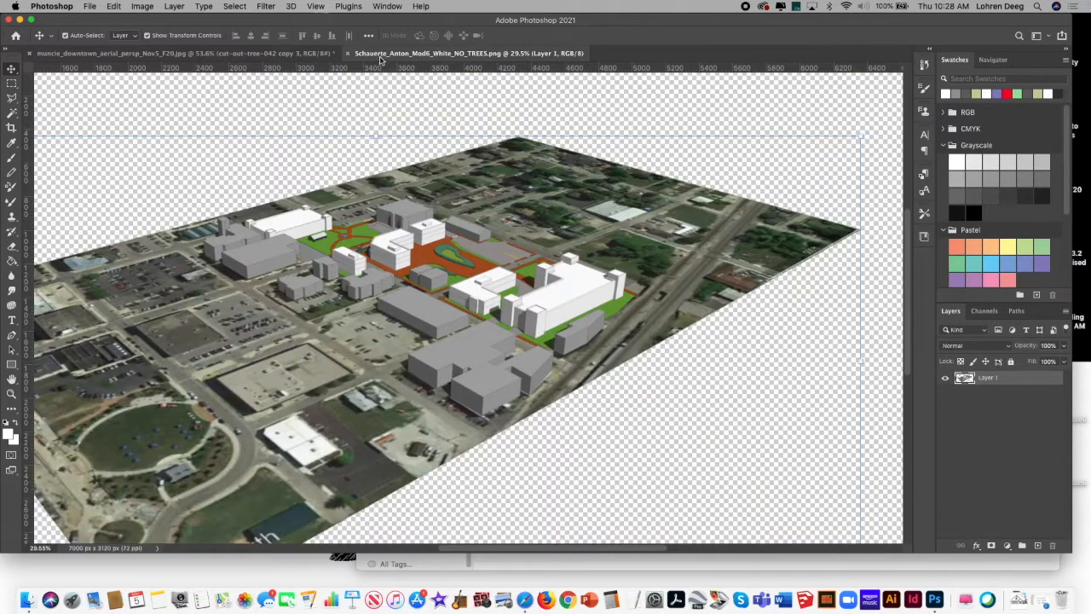
{"action": "left_click", "coordinate": [349, 54]}
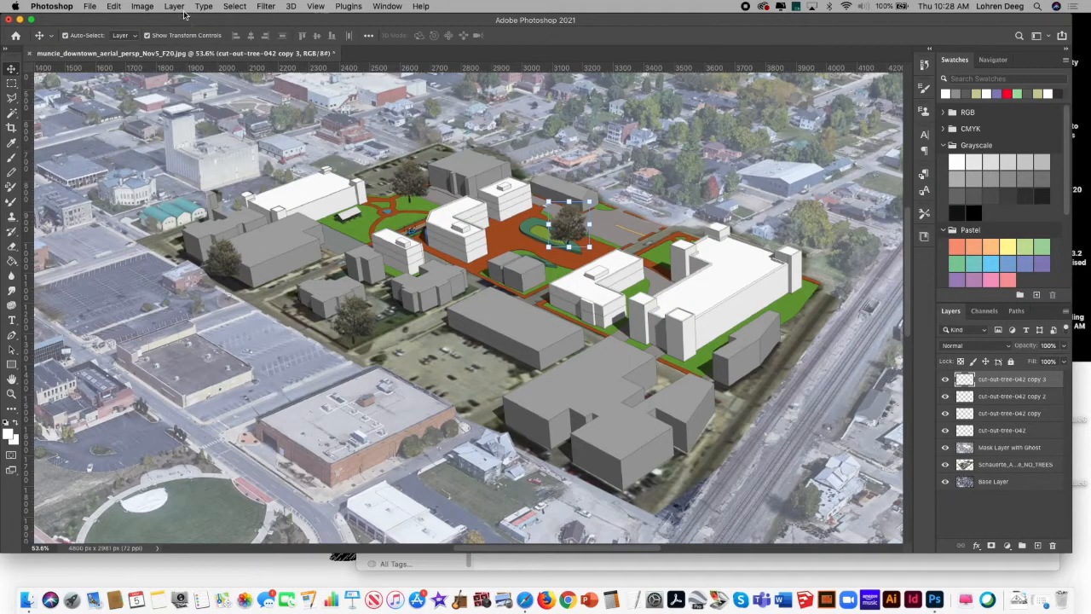
- Place cut-out-tree-039.png as an embedded image and move it to the near corner of the model beside the railway
{"action": "left_click", "coordinate": [91, 6]}
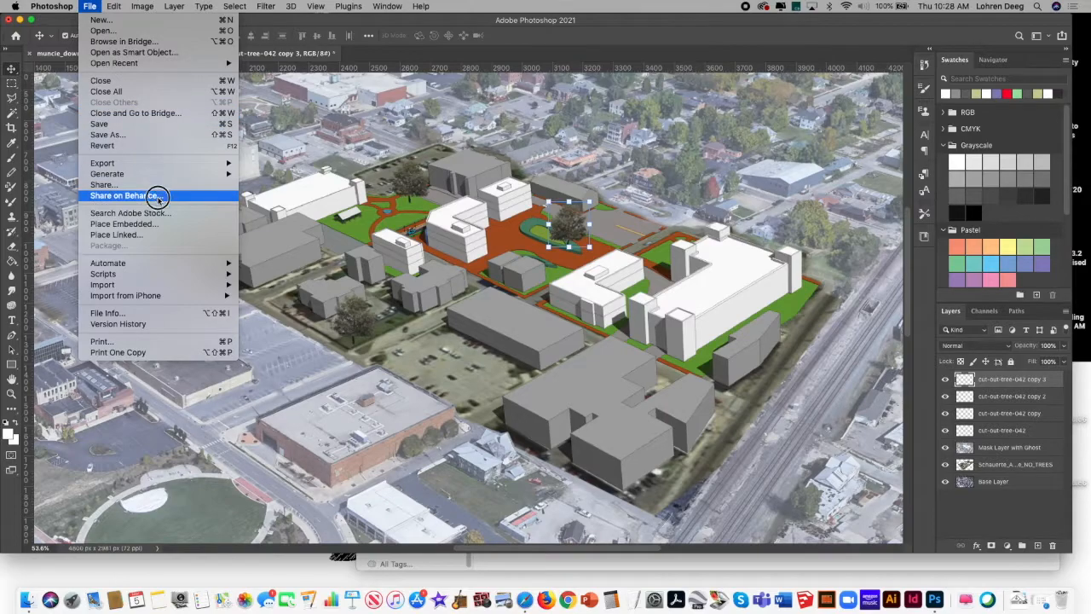
{"action": "left_click", "coordinate": [123, 224]}
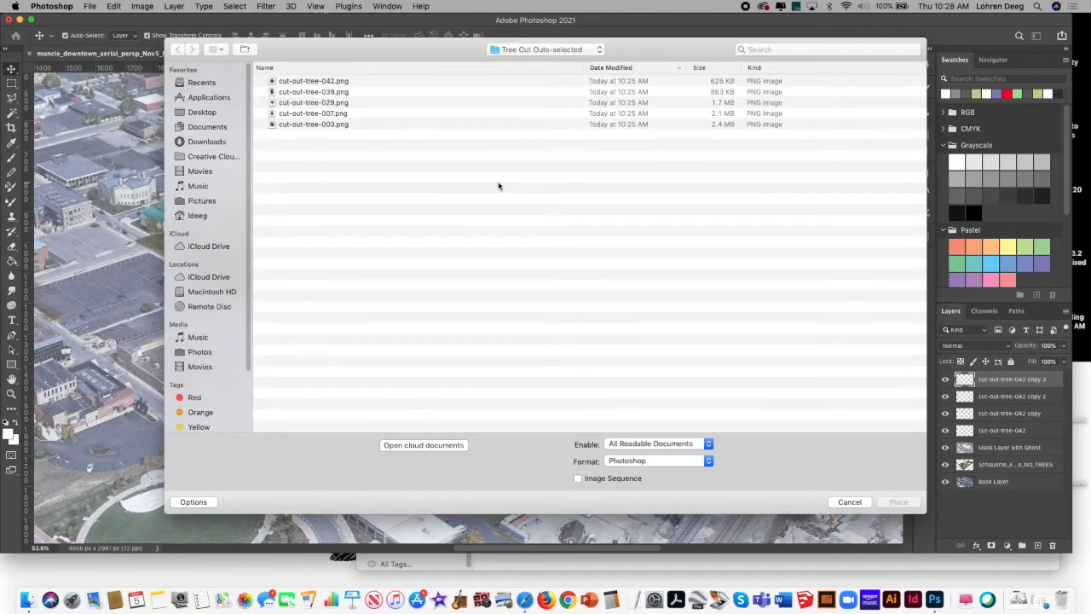
{"action": "left_click", "coordinate": [342, 93]}
{"action": "left_click", "coordinate": [897, 501]}
{"action": "left_click_drag", "start_coordinate": [488, 304], "coordinate": [651, 434]}
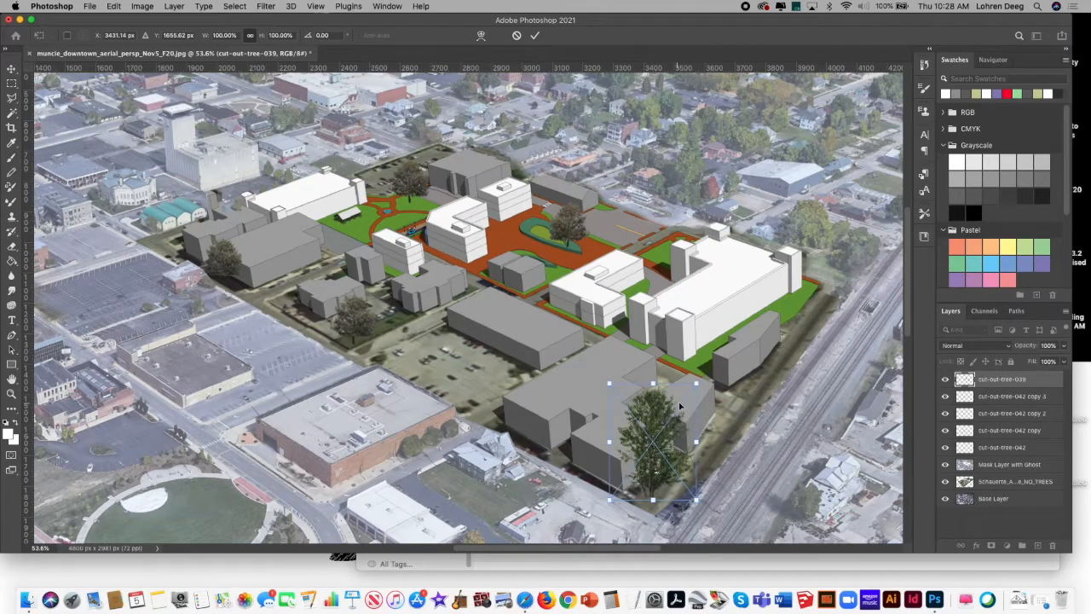
- Scale the cut-out-tree-039 tree down, set it beside the nearest grey building's corner, and rasterize its layer
{"action": "left_click_drag", "start_coordinate": [697, 383], "coordinate": [665, 427]}
{"action": "left_click_drag", "start_coordinate": [645, 477], "coordinate": [646, 475]}
{"action": "left_click_drag", "start_coordinate": [676, 433], "coordinate": [663, 447]}
{"action": "left_click_drag", "start_coordinate": [644, 489], "coordinate": [649, 488]}
{"action": "key", "text": "Return"}
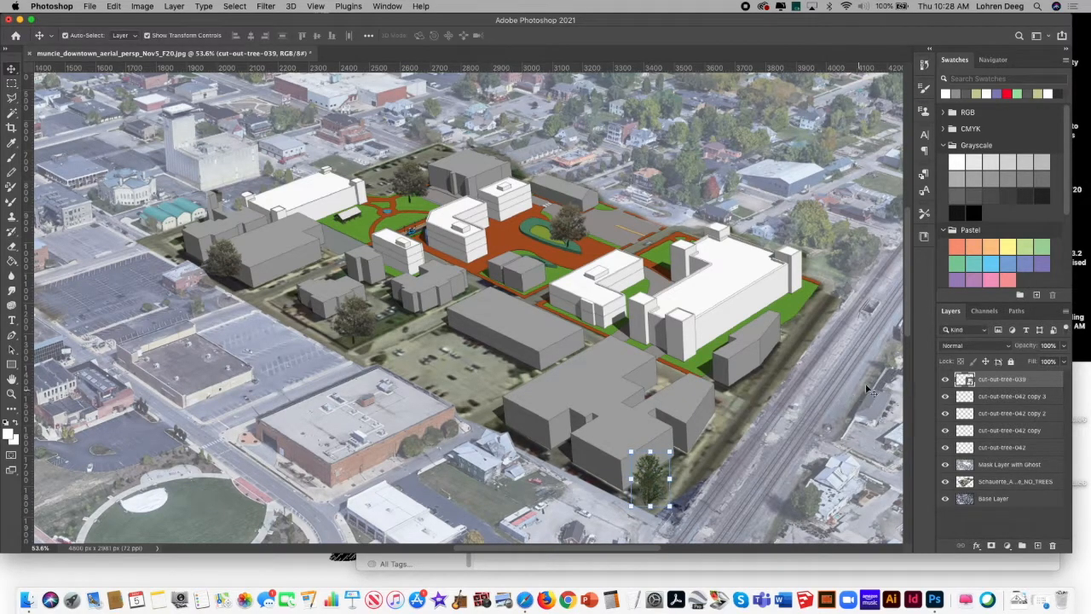
{"action": "right_click", "coordinate": [1015, 379]}
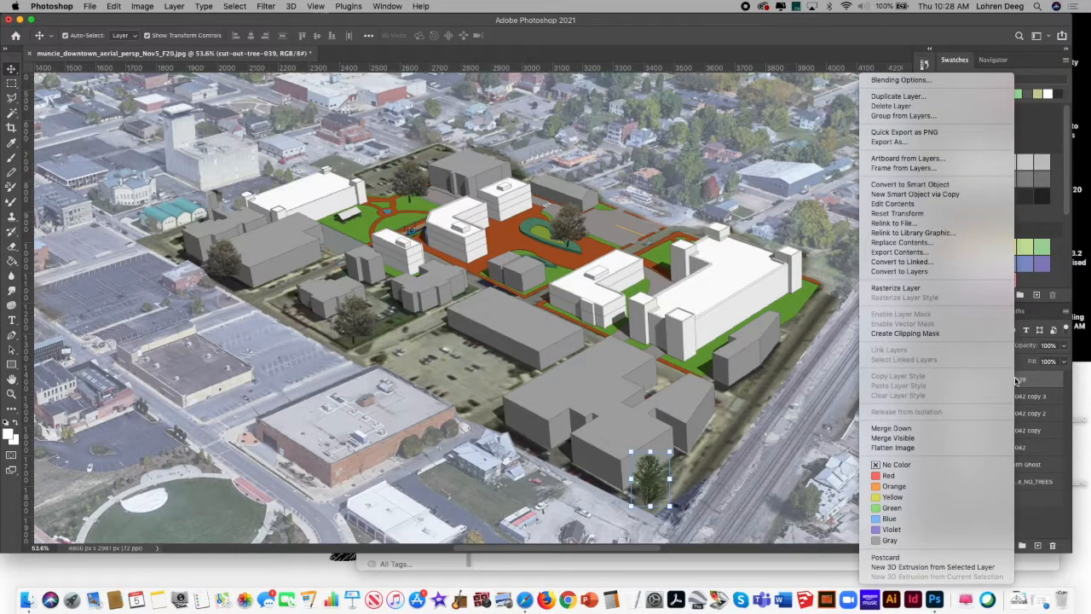
{"action": "left_click", "coordinate": [925, 287]}
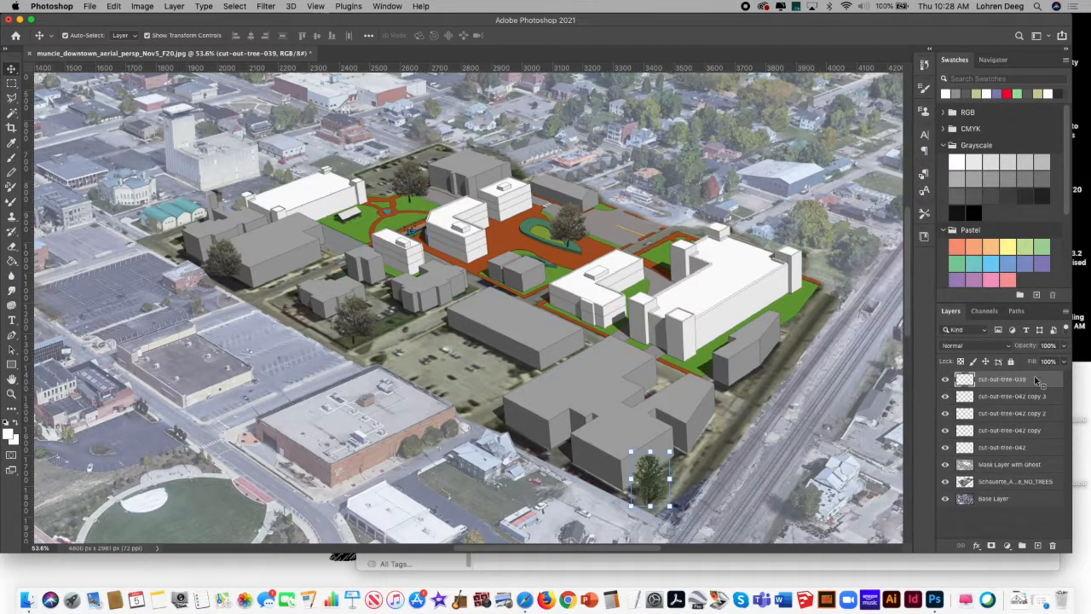
- Duplicate the cut-out-tree-039 layer and move the copy just behind the original tree along the railway edge
{"action": "right_click", "coordinate": [1034, 379]}
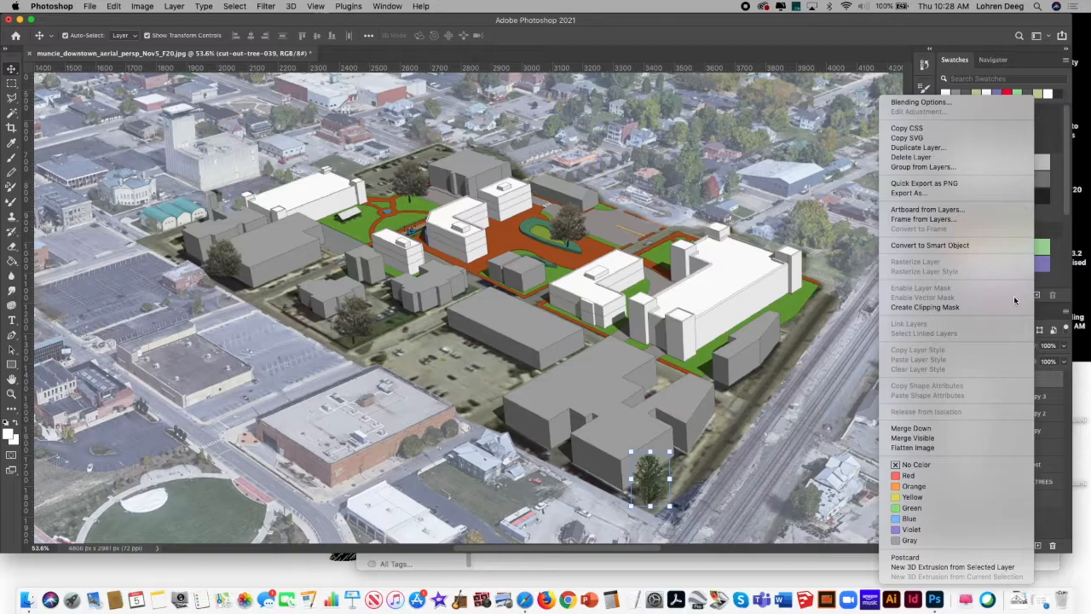
{"action": "left_click", "coordinate": [970, 149]}
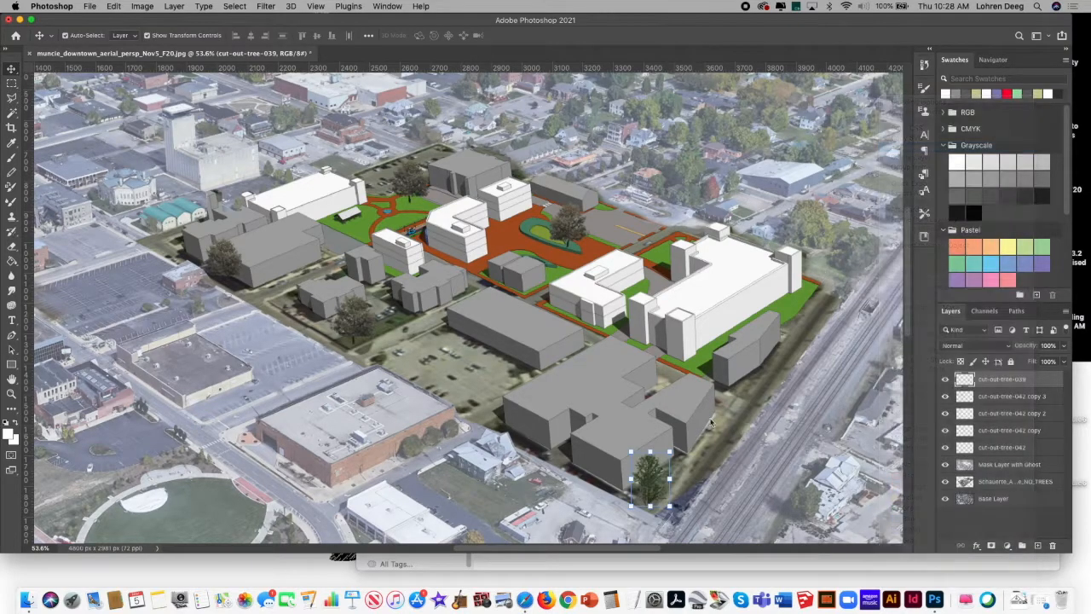
{"action": "left_click", "coordinate": [651, 288]}
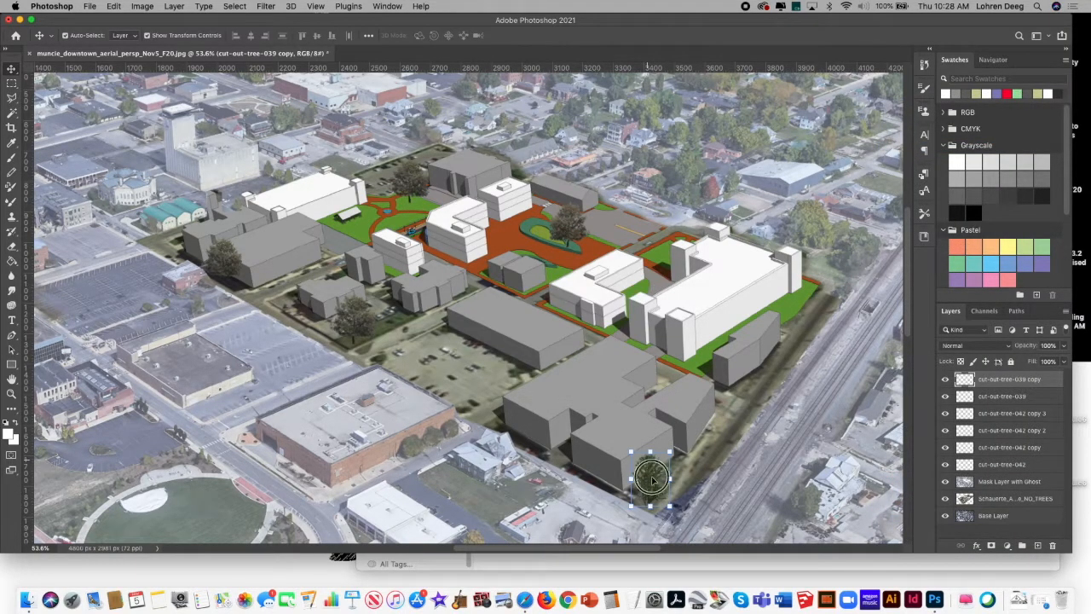
{"action": "mouse_move", "coordinate": [656, 470]}
{"action": "left_mouse_down"}
{"action": "mouse_move", "coordinate": [690, 460]}
{"action": "mouse_move", "coordinate": [675, 468]}
{"action": "left_mouse_up"}
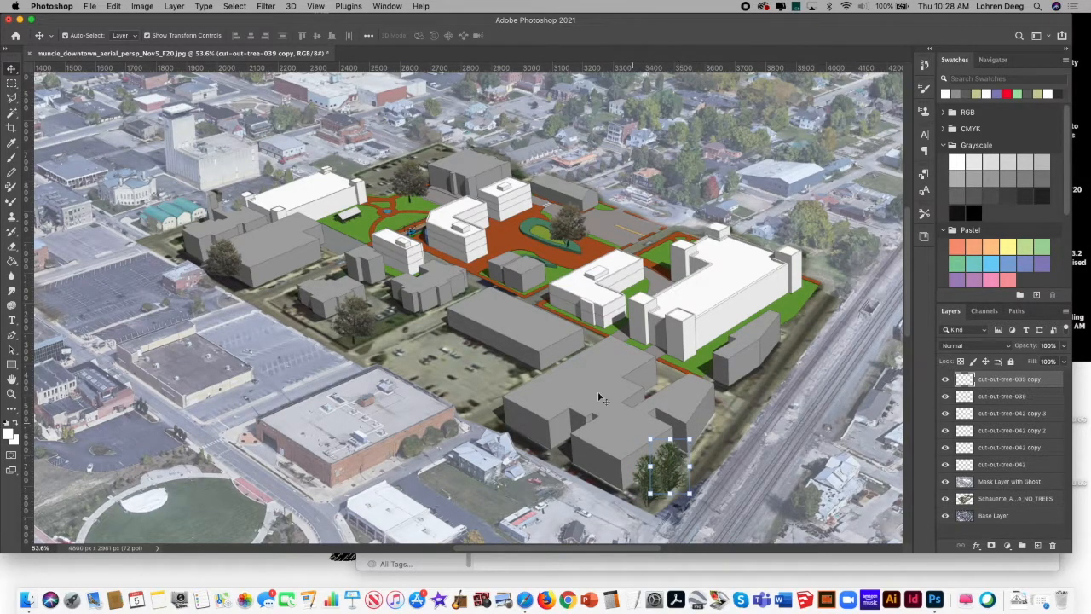
- Flip the cut-out-tree-039 copy horizontally, scale it to 89.51% and move it beside the small grey building near the railway
{"action": "left_click", "coordinate": [114, 6]}
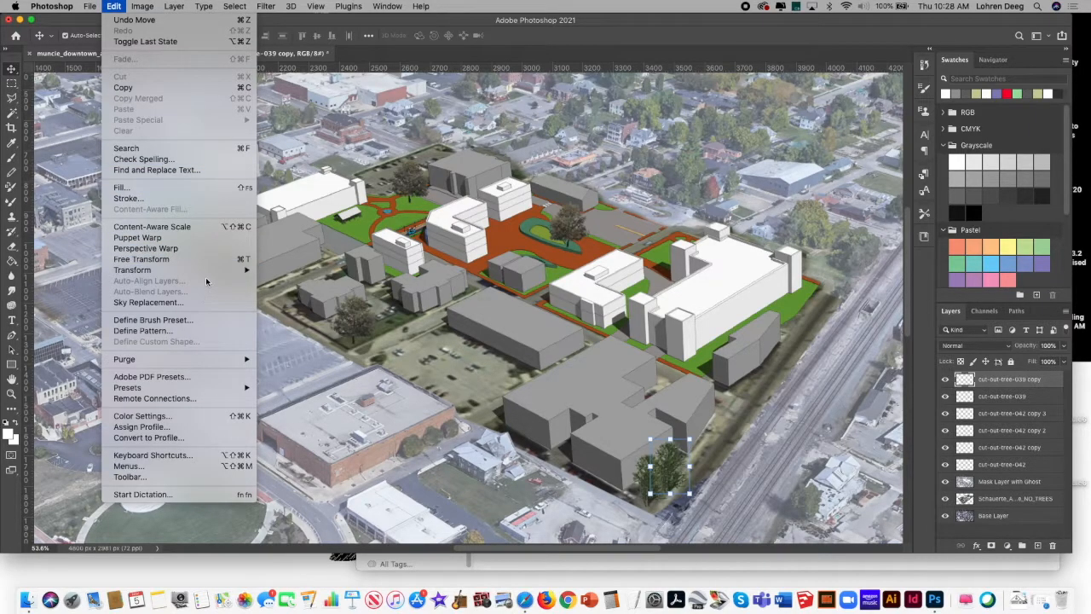
{"action": "mouse_move", "coordinate": [209, 277]}
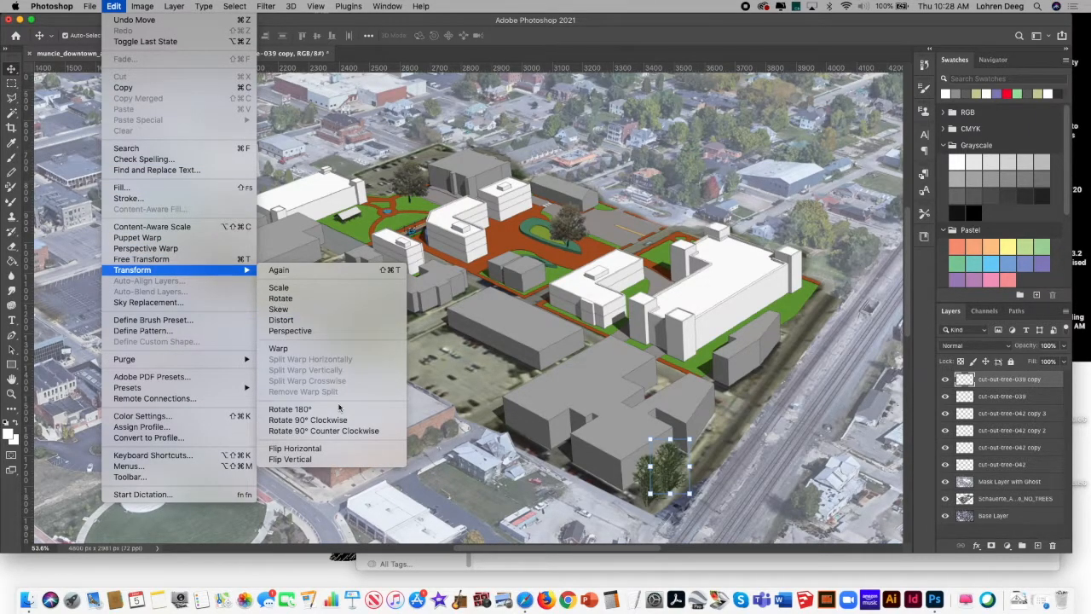
{"action": "left_click", "coordinate": [295, 448]}
{"action": "left_click_drag", "start_coordinate": [671, 471], "coordinate": [746, 371]}
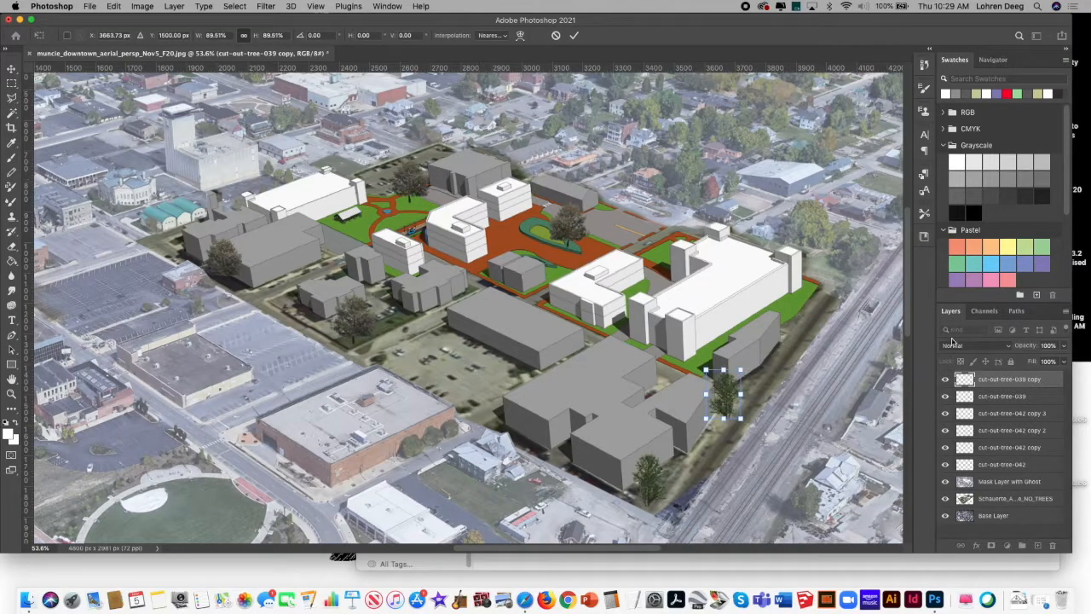
- Duplicate the cut-out-tree-039 copy layer and move the new tree along the railway edge toward the near corner
{"action": "right_click", "coordinate": [1002, 381]}
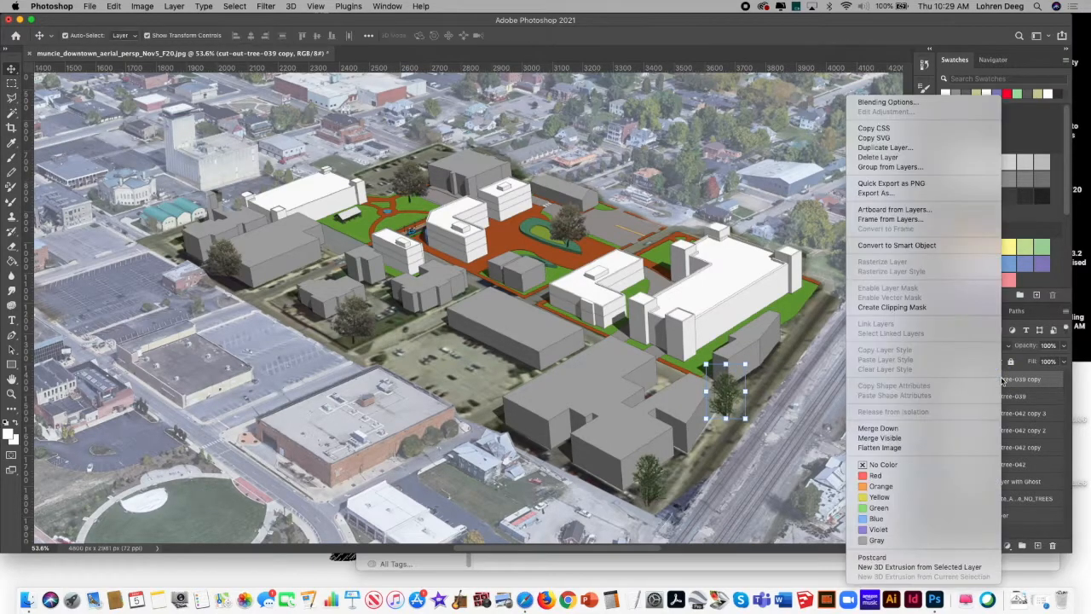
{"action": "left_click", "coordinate": [937, 148]}
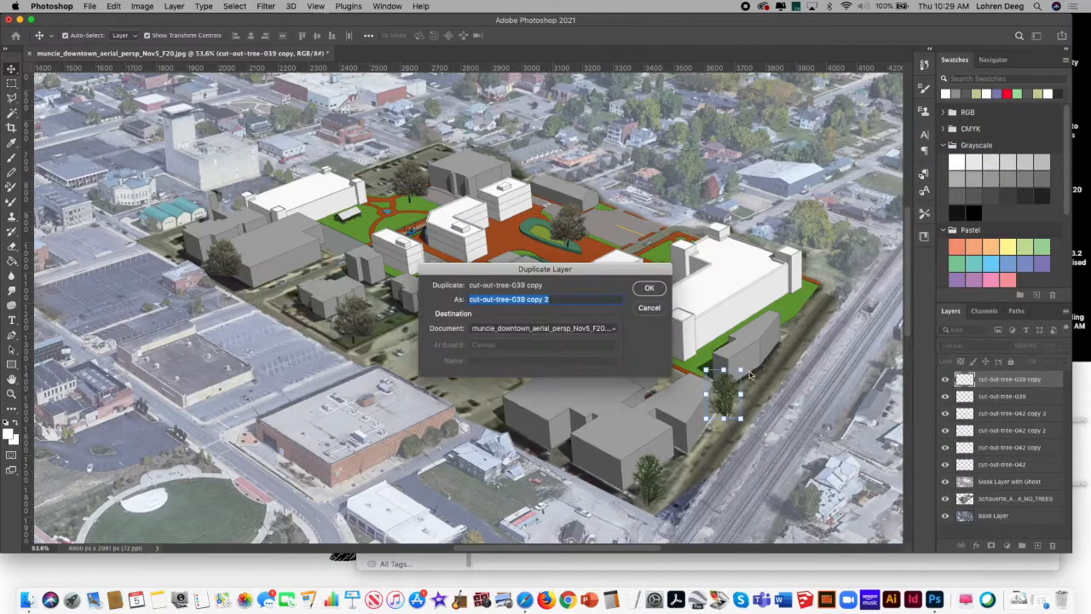
{"action": "left_click", "coordinate": [649, 287]}
{"action": "left_click_drag", "start_coordinate": [722, 395], "coordinate": [703, 421]}
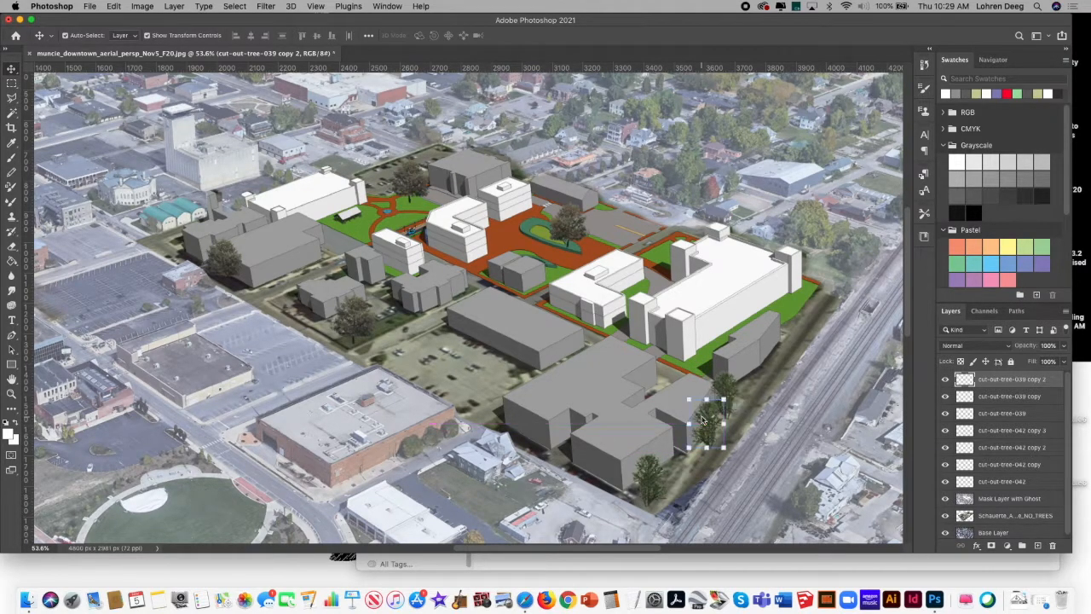
- Flip the cut-out-tree-039 copy 2 tree horizontally and shift it slightly toward the railway
{"action": "left_click", "coordinate": [139, 7]}
{"action": "mouse_move", "coordinate": [113, 6]}
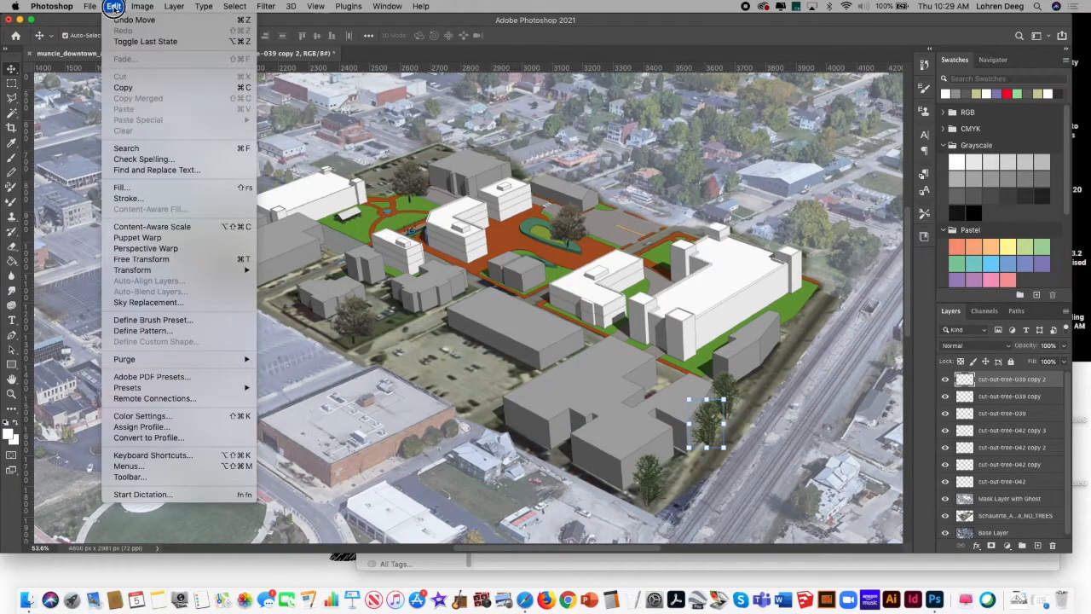
{"action": "mouse_move", "coordinate": [224, 273]}
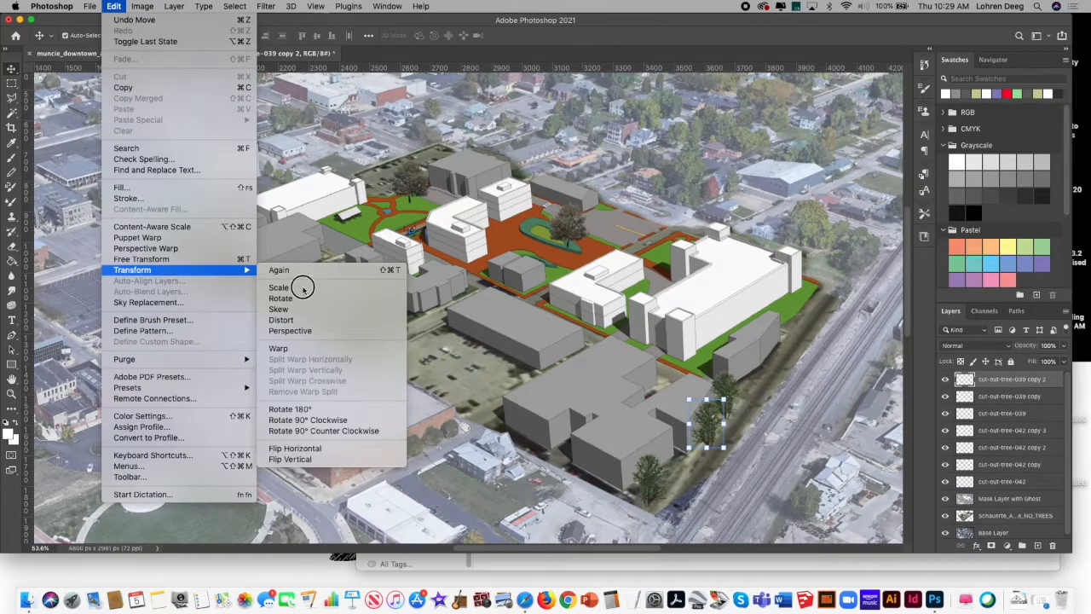
{"action": "left_click", "coordinate": [332, 447]}
{"action": "left_click_drag", "start_coordinate": [705, 421], "coordinate": [712, 418]}
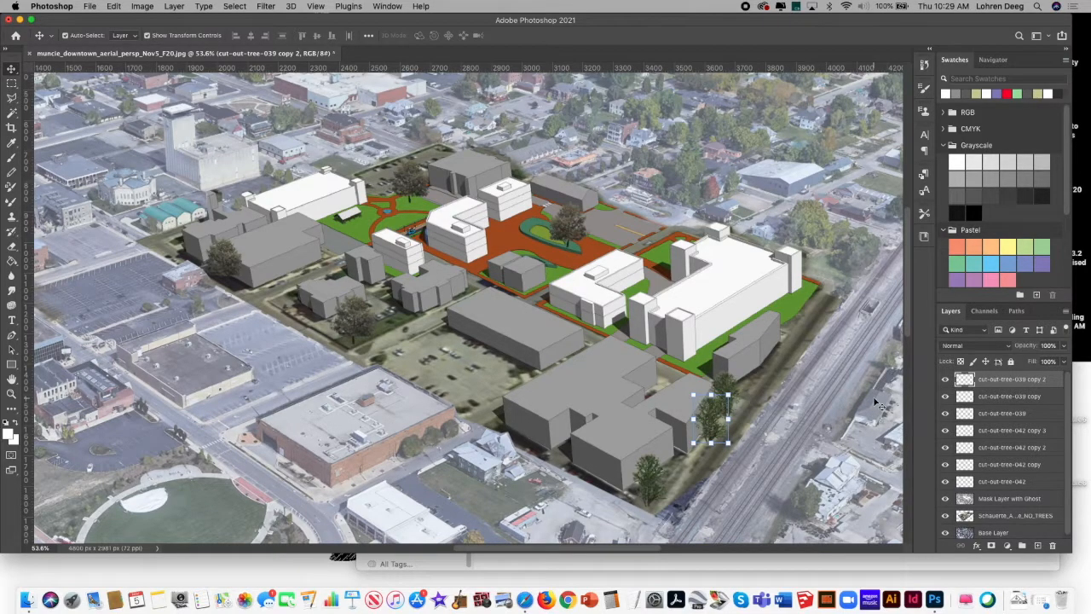
- Duplicate the cut-out-tree-039 copy 2 layer and move the new tree farther down the row toward the near corner
{"action": "right_click", "coordinate": [1033, 380]}
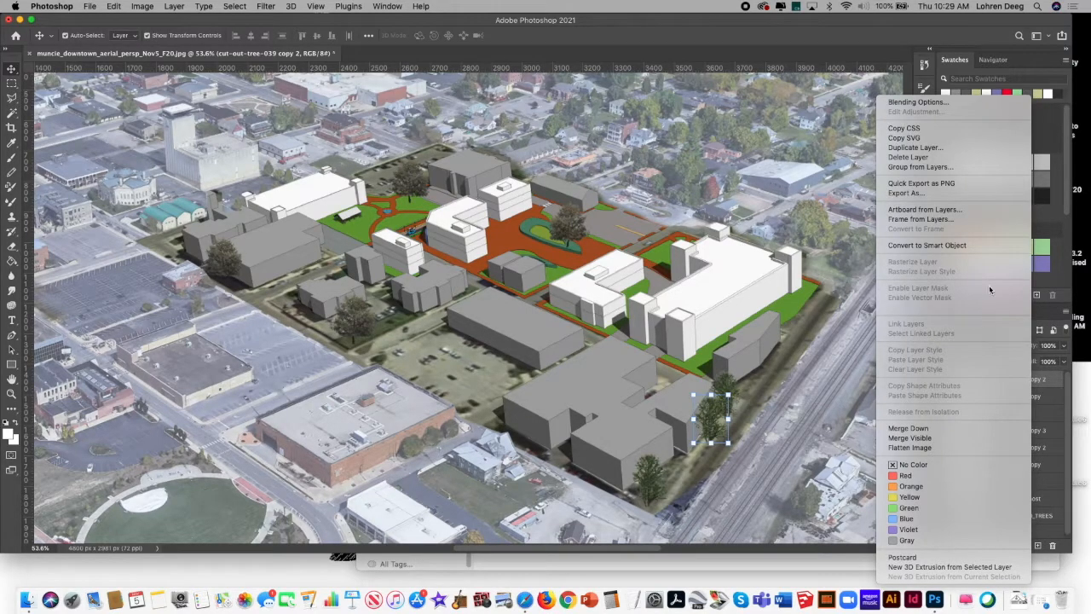
{"action": "left_click", "coordinate": [955, 148]}
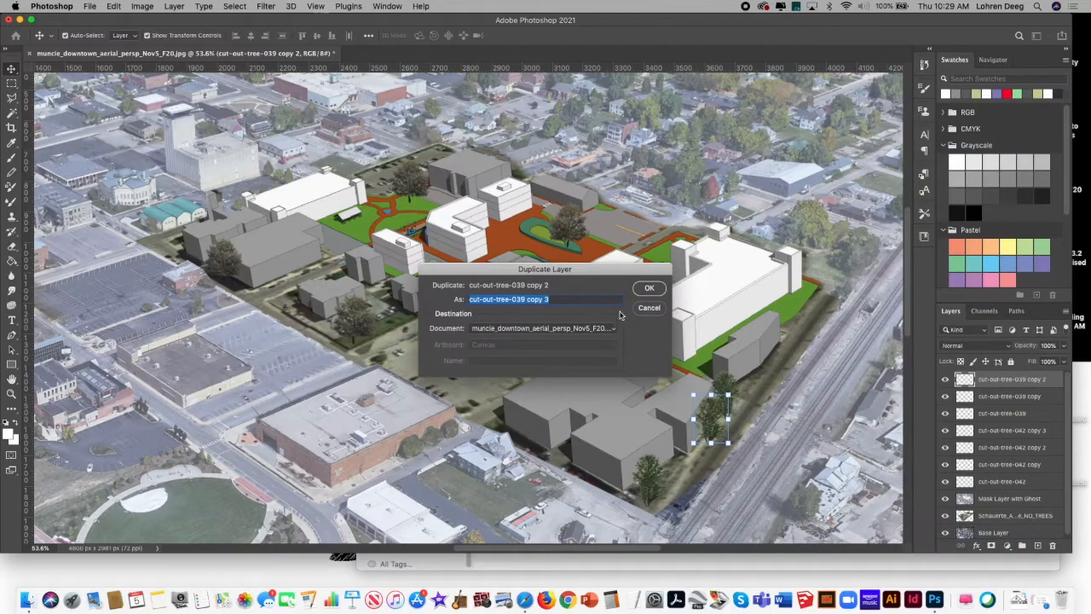
{"action": "left_click", "coordinate": [648, 289]}
{"action": "left_click_drag", "start_coordinate": [710, 415], "coordinate": [684, 443]}
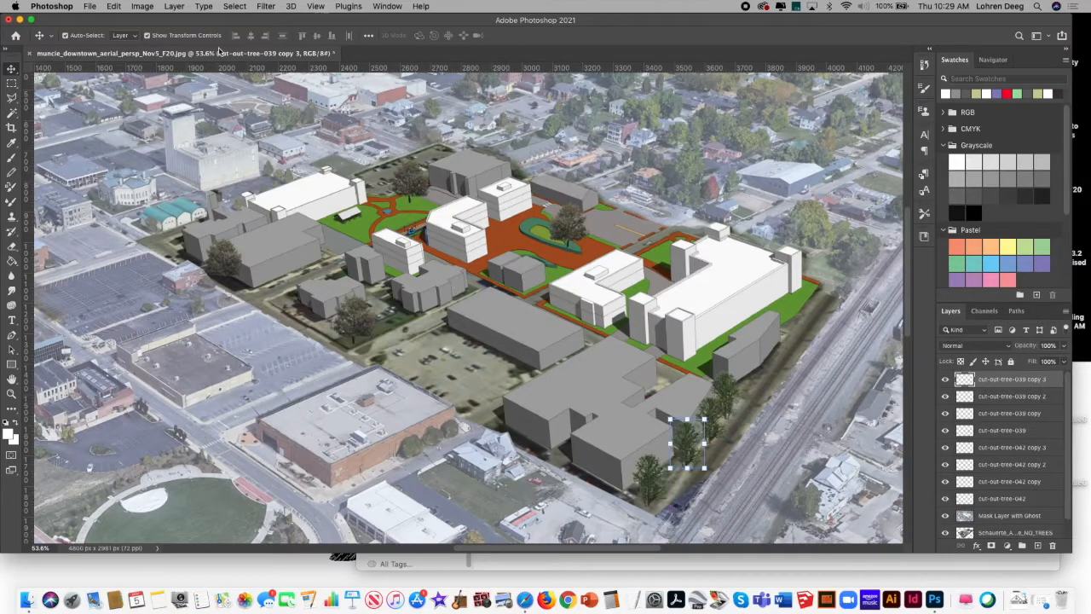
- Flip the cut-out-tree-039 copy 3 tree horizontally and reposition it next to the corner tree
{"action": "left_click", "coordinate": [113, 6]}
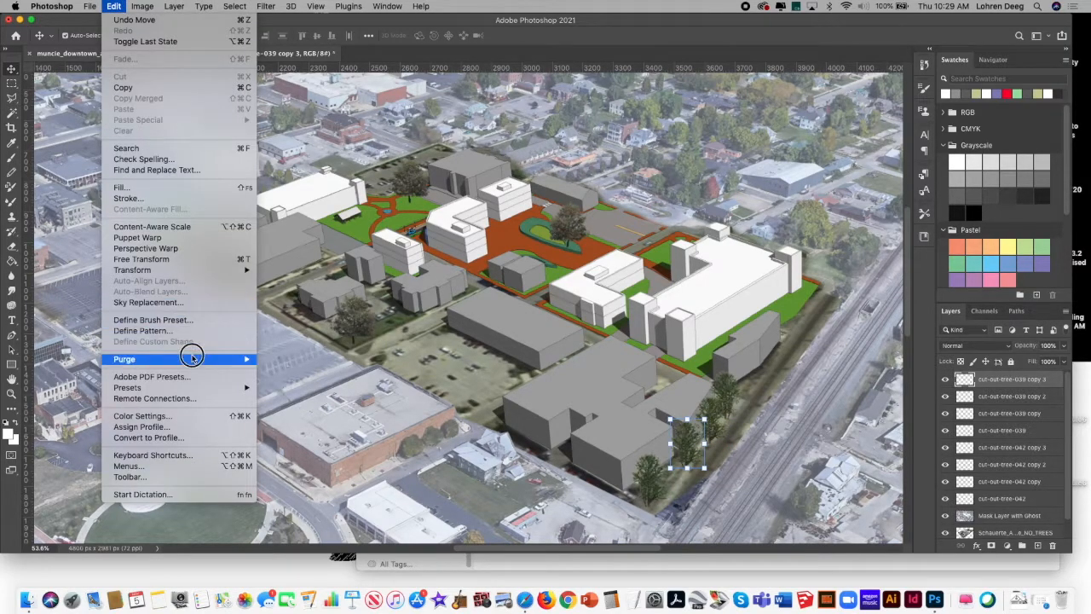
{"action": "mouse_move", "coordinate": [192, 357]}
{"action": "mouse_move", "coordinate": [199, 270]}
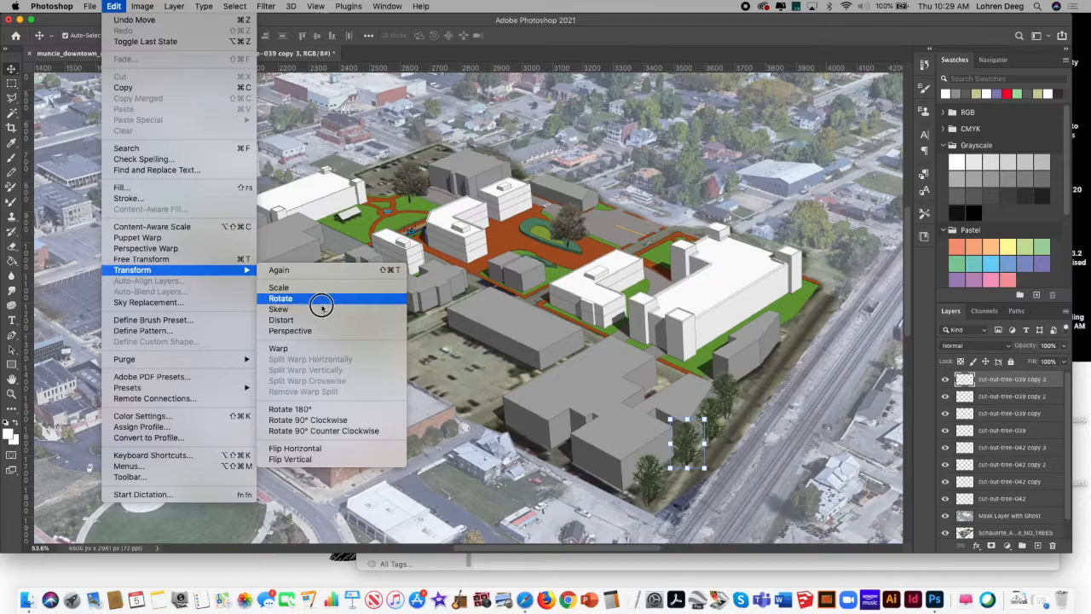
{"action": "left_click", "coordinate": [332, 448]}
{"action": "mouse_move", "coordinate": [688, 446]}
{"action": "left_mouse_down"}
{"action": "mouse_move", "coordinate": [671, 460]}
{"action": "mouse_move", "coordinate": [680, 439]}
{"action": "mouse_move", "coordinate": [672, 461]}
{"action": "mouse_move", "coordinate": [693, 446]}
{"action": "left_mouse_up"}
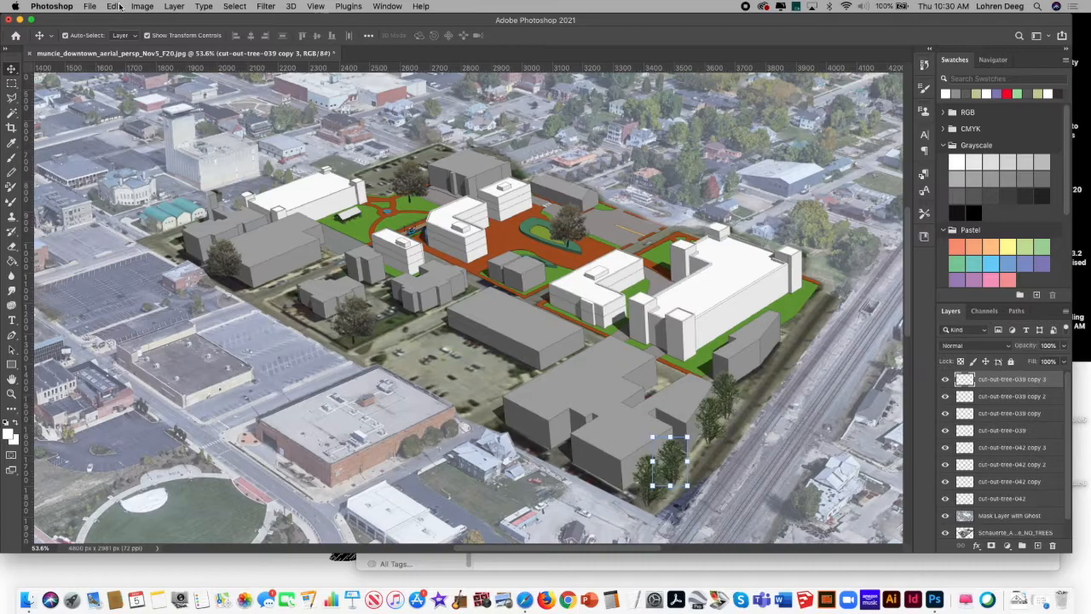
- Duplicate the cut-out-tree-039 copy 3 layer and move the new tree into the gap in the row along the railway
{"action": "right_click", "coordinate": [1028, 385]}
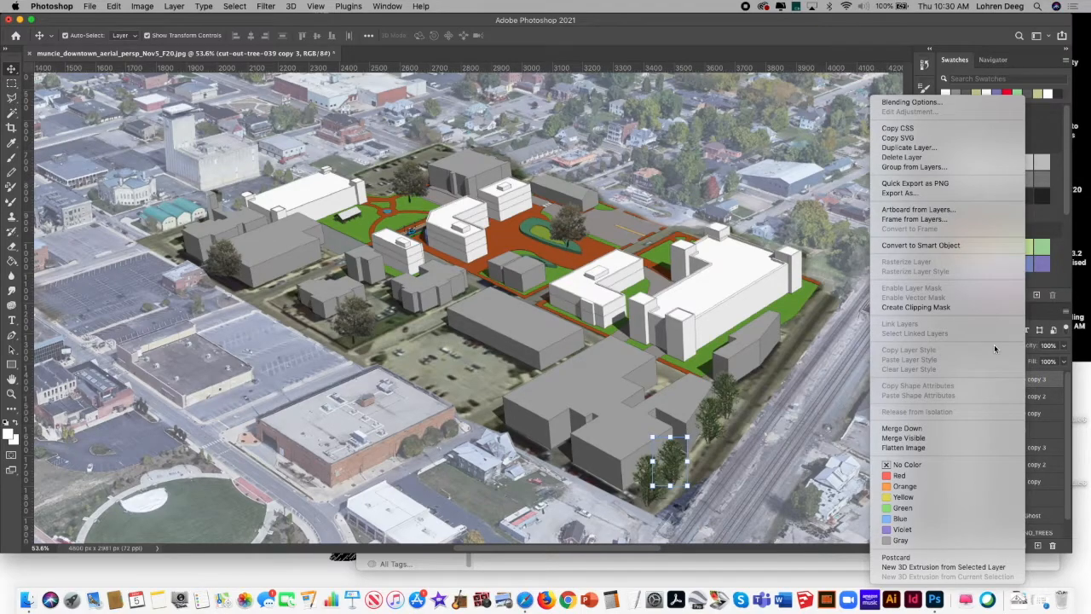
{"action": "left_click", "coordinate": [973, 150]}
{"action": "left_click", "coordinate": [649, 289]}
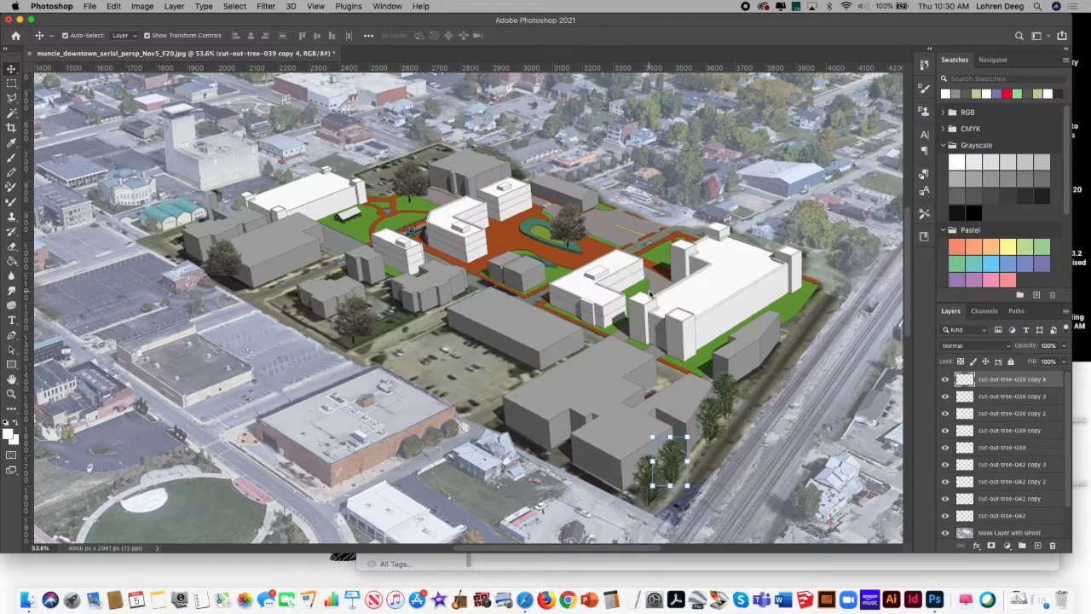
{"action": "left_click_drag", "start_coordinate": [670, 474], "coordinate": [693, 448]}
- Scale the cut-out-tree-039 copy 4 tree to 90.02%, flip it horizontally and commit the transform
{"action": "key", "text": "super+t"}
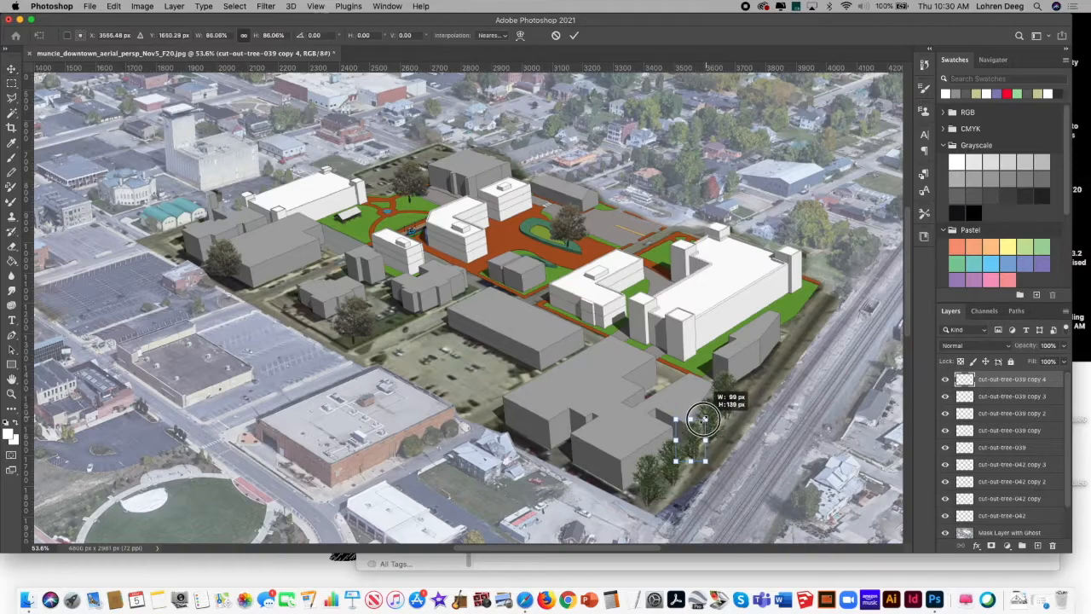
{"action": "left_click_drag", "start_coordinate": [675, 461], "coordinate": [673, 464]}
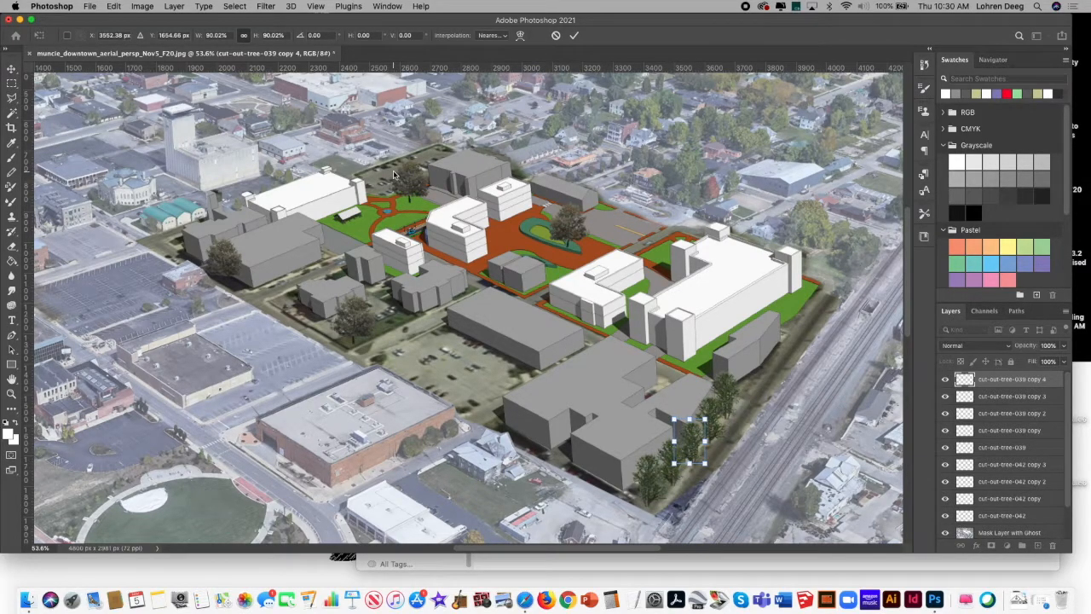
{"action": "left_click", "coordinate": [143, 6]}
{"action": "mouse_move", "coordinate": [113, 6]}
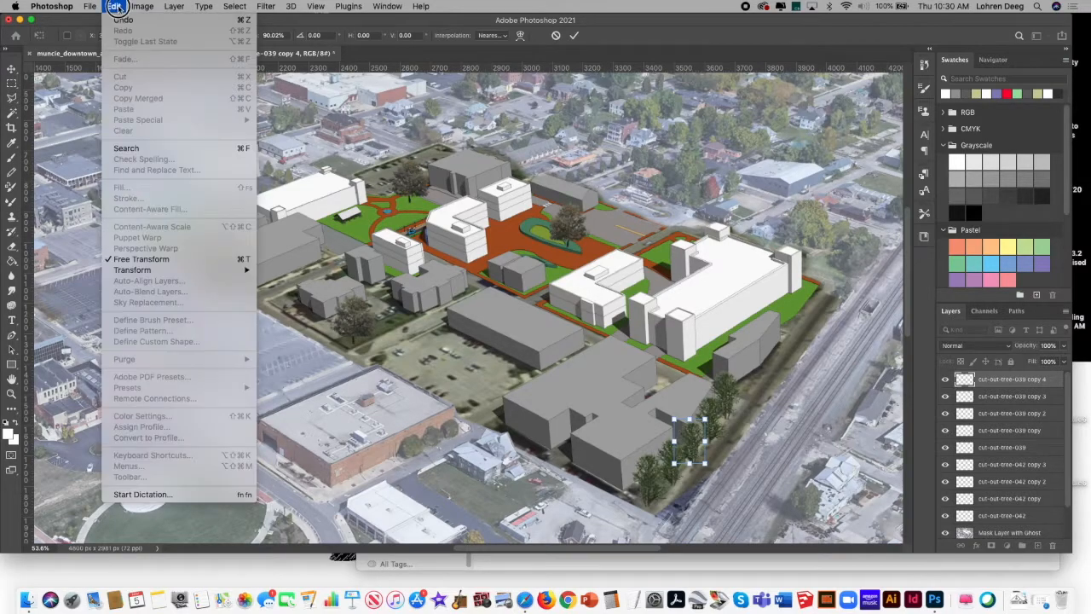
{"action": "mouse_move", "coordinate": [187, 269]}
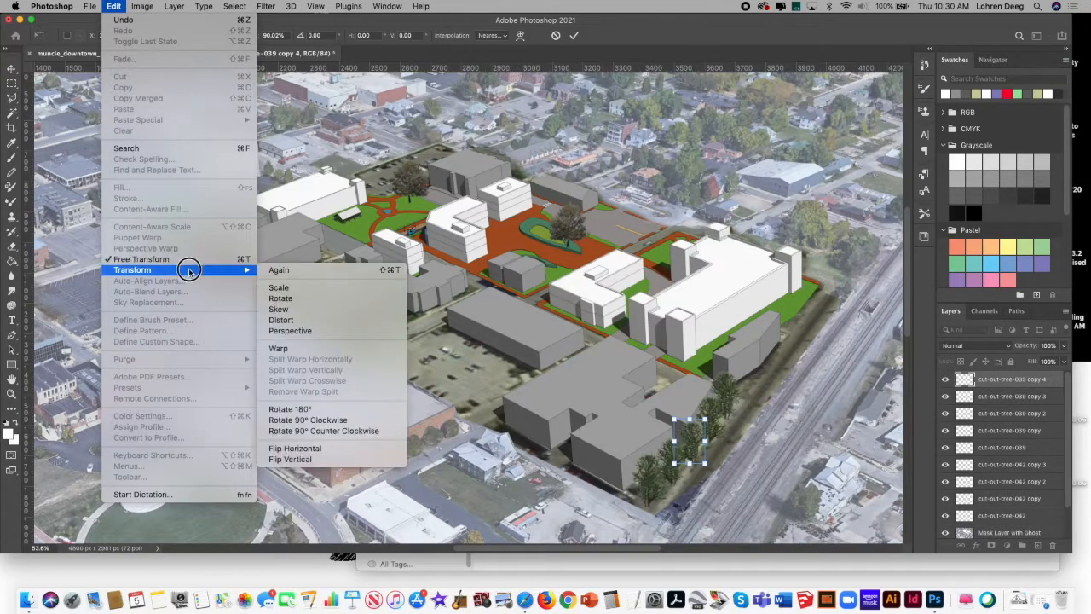
{"action": "left_click", "coordinate": [338, 448]}
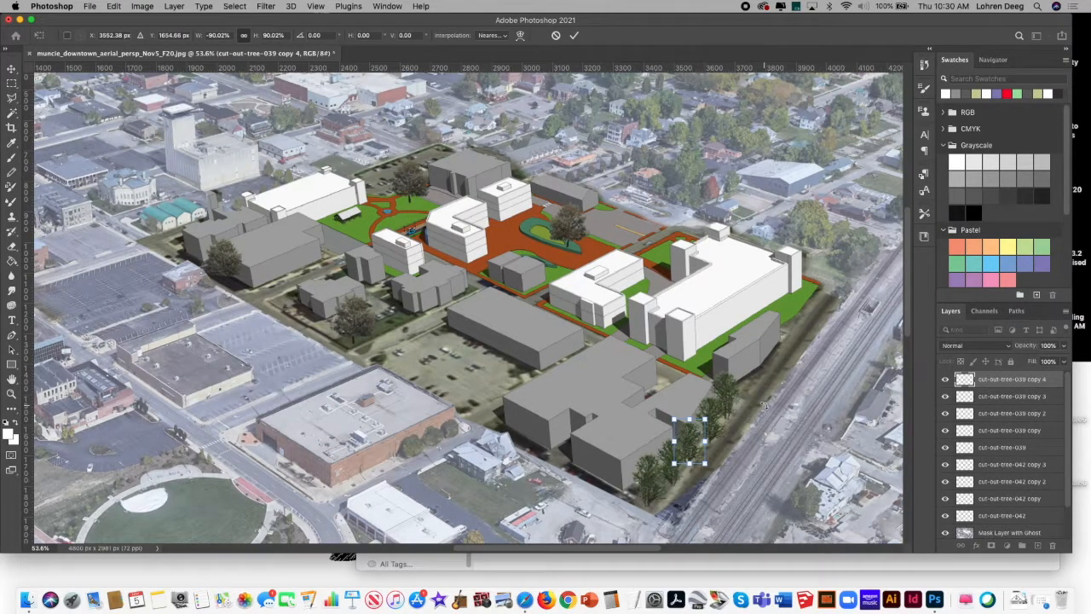
{"action": "key", "text": "Return"}
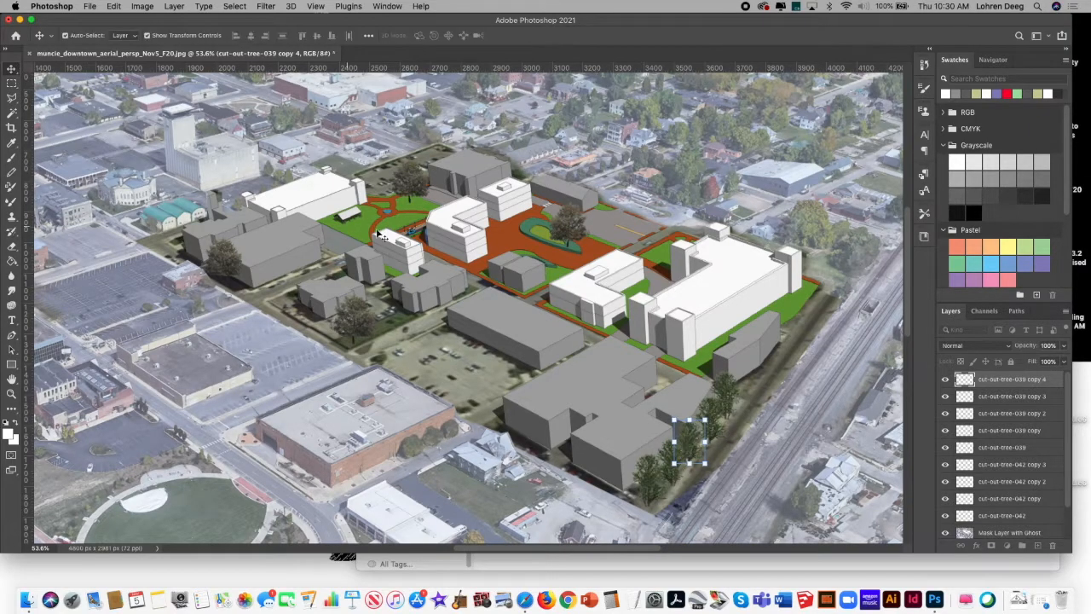
- Rotate the cut-out-tree-039 copy 3 tree near the street corner by -2.66° and commit the transform
{"action": "left_click", "coordinate": [670, 477]}
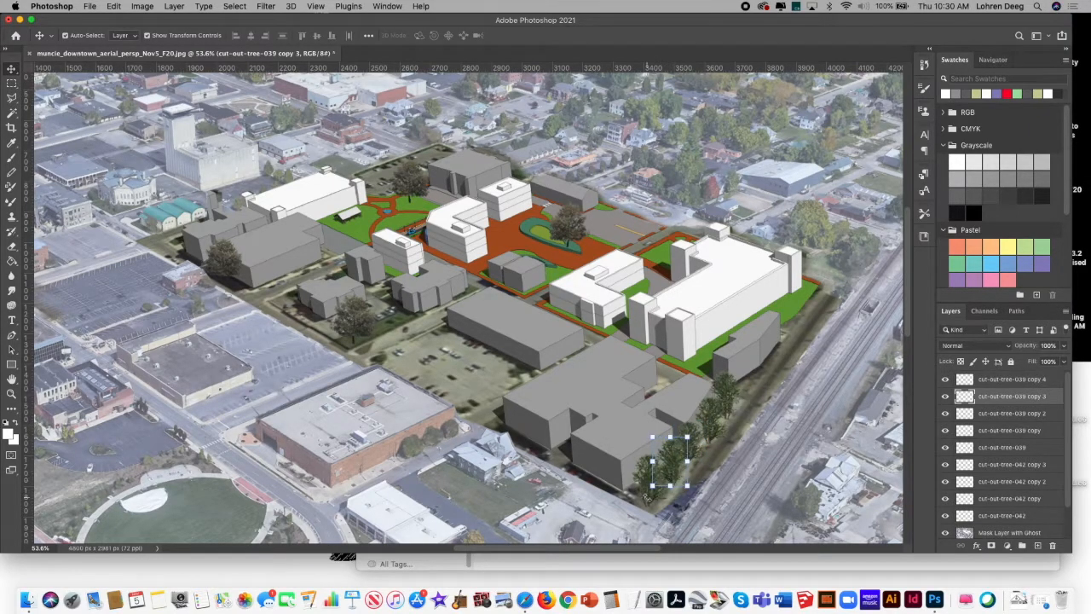
{"action": "key", "text": "super+t"}
{"action": "left_click_drag", "start_coordinate": [643, 470], "coordinate": [640, 477]}
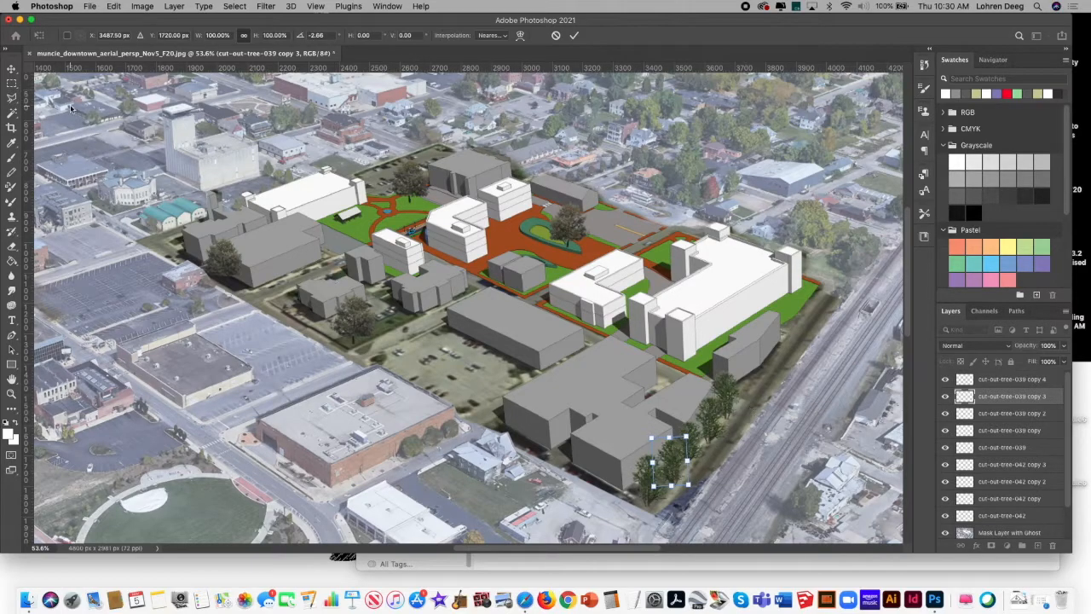
{"action": "left_click", "coordinate": [10, 67]}
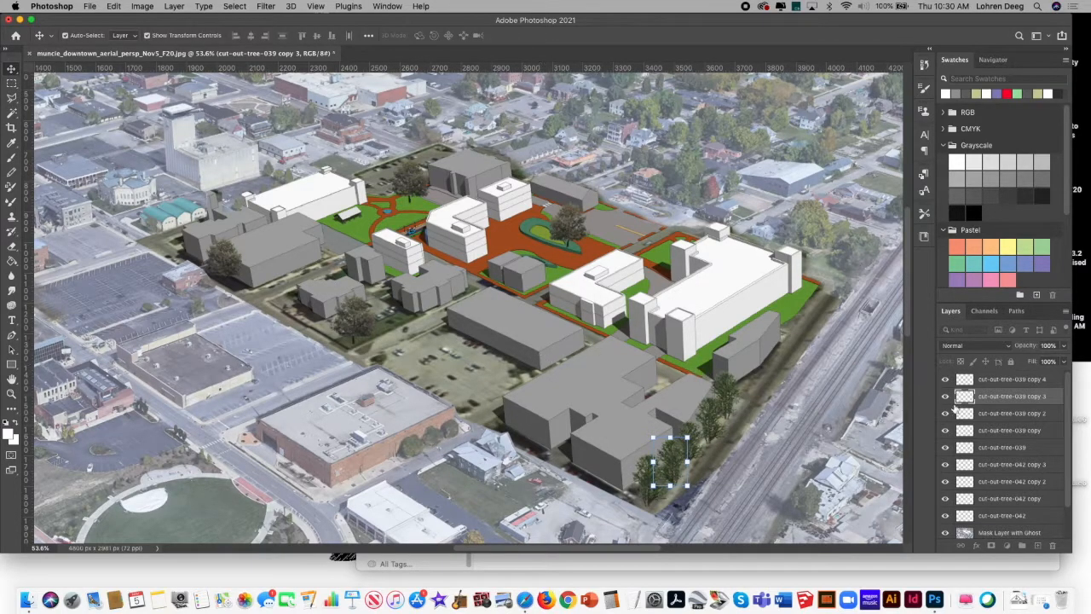
- Move the corner tree's cut-out-tree-039 layer to the top of the layer stack
{"action": "left_click", "coordinate": [645, 479]}
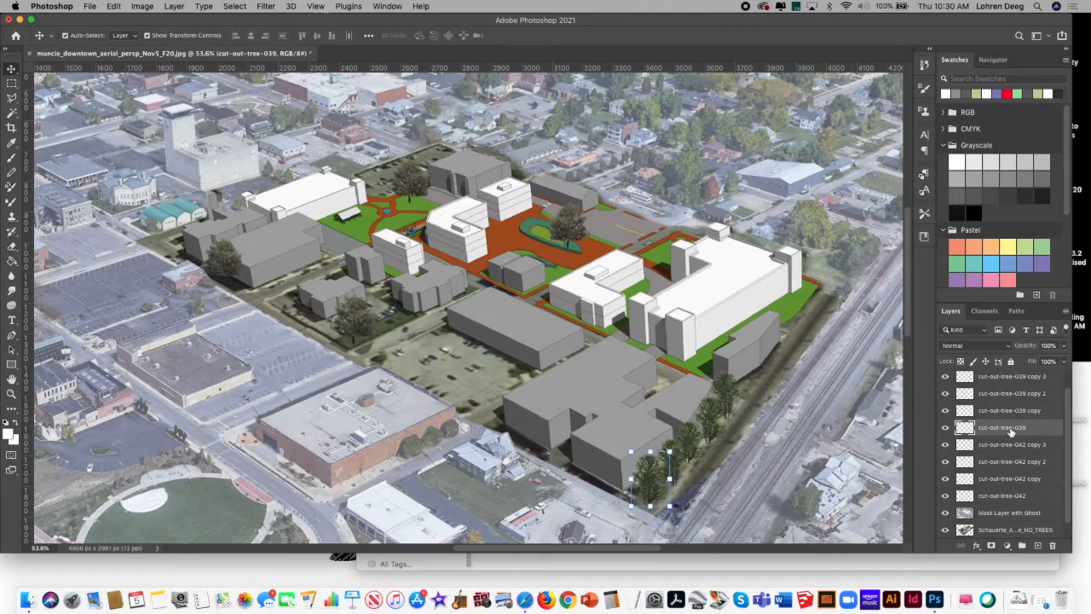
{"action": "left_click_drag", "start_coordinate": [1038, 433], "coordinate": [1034, 382]}
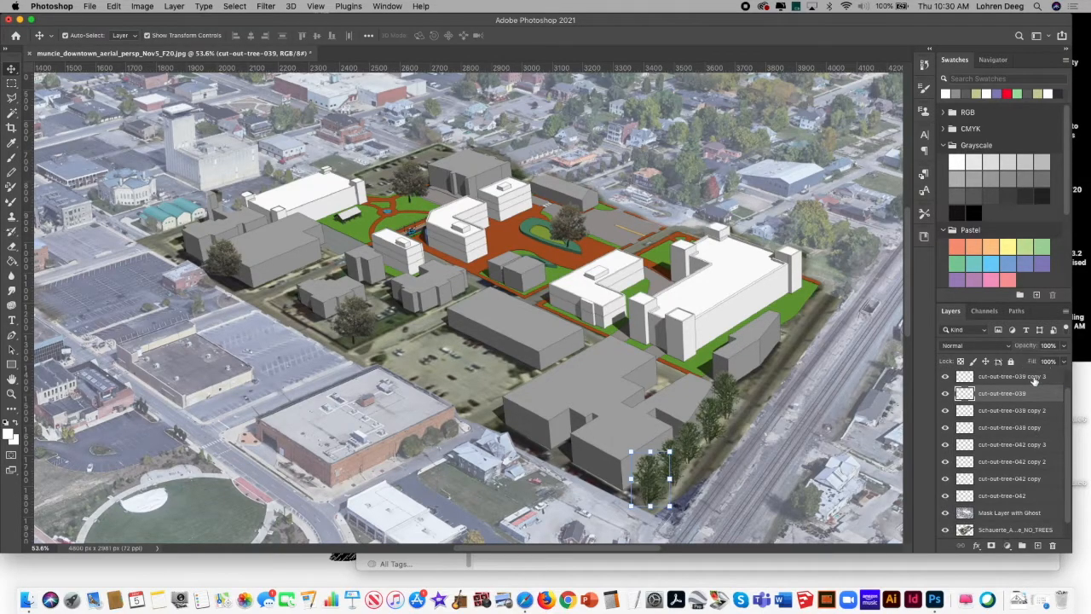
{"action": "scroll", "coordinate": [1068, 409], "scroll_direction": "up", "scroll_amount": 1}
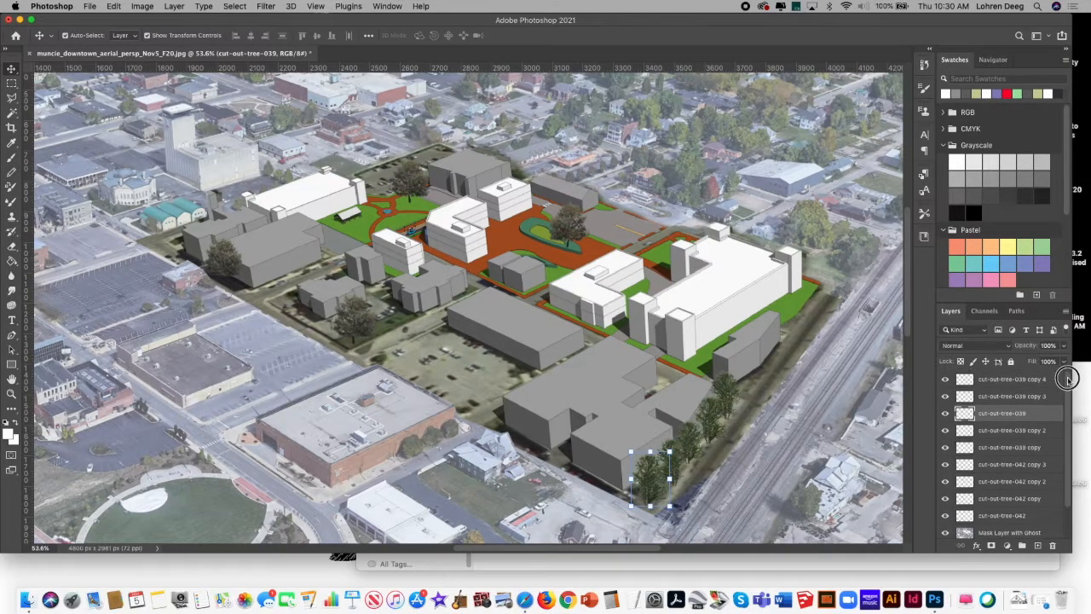
{"action": "left_click_drag", "start_coordinate": [1037, 419], "coordinate": [1034, 379]}
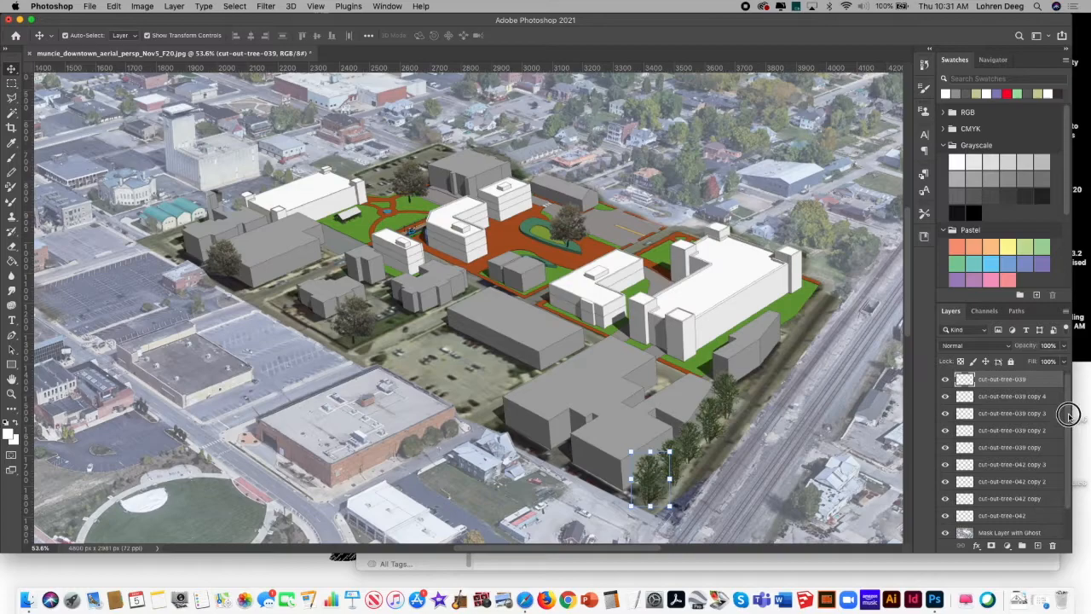
- Merge all tree layers from cut-out-tree-039 through cut-out-tree-042 into a single layer
{"action": "scroll", "coordinate": [1070, 416], "scroll_direction": "down", "scroll_amount": 1}
{"action": "left_click", "coordinate": [1035, 498], "text": "shift"}
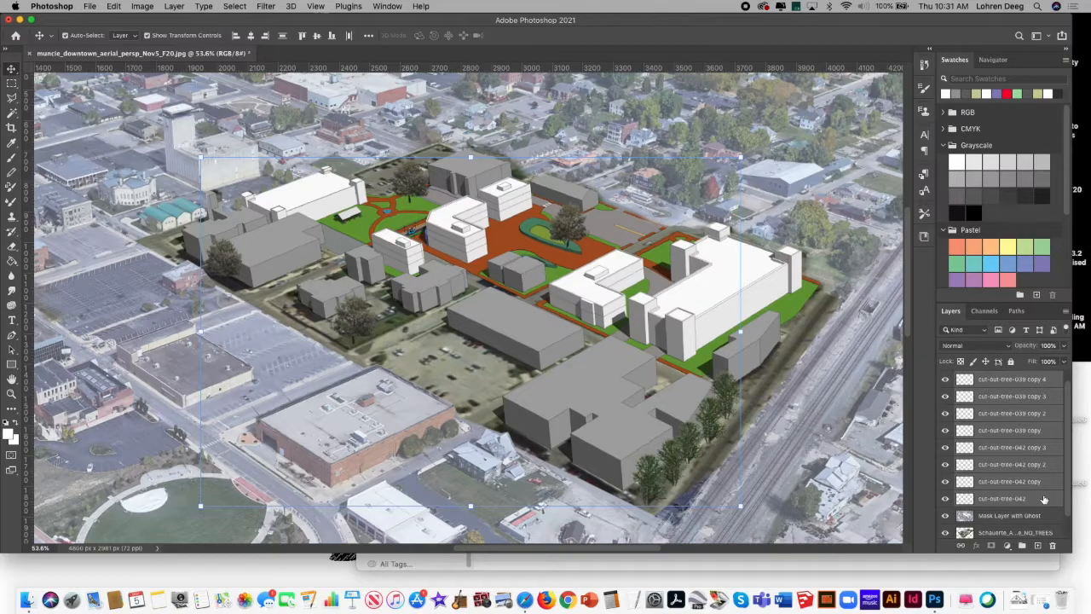
{"action": "right_click", "coordinate": [1046, 500]}
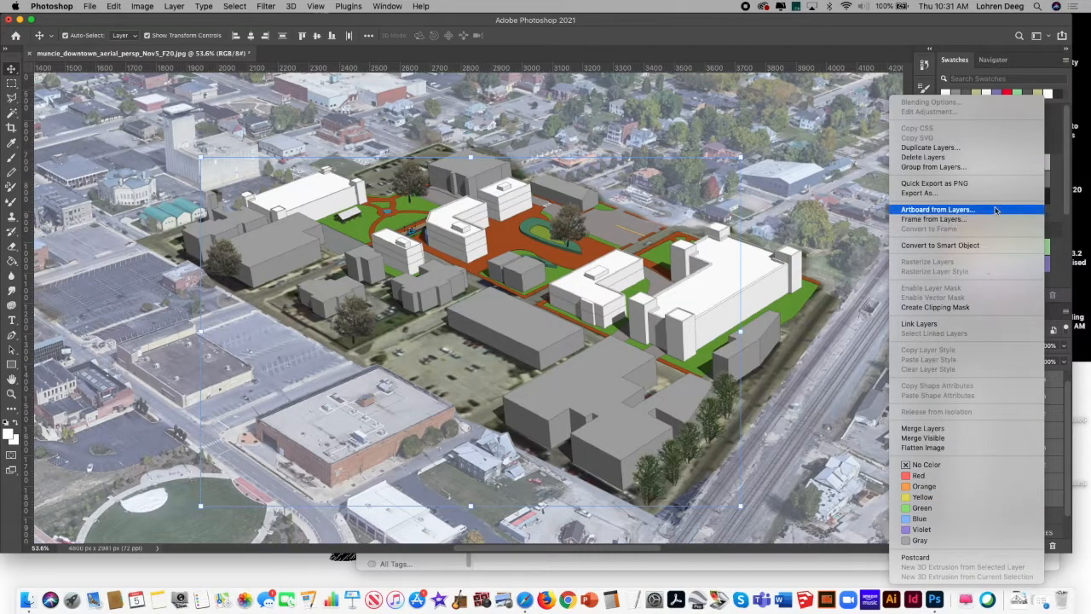
{"action": "left_click", "coordinate": [965, 429]}
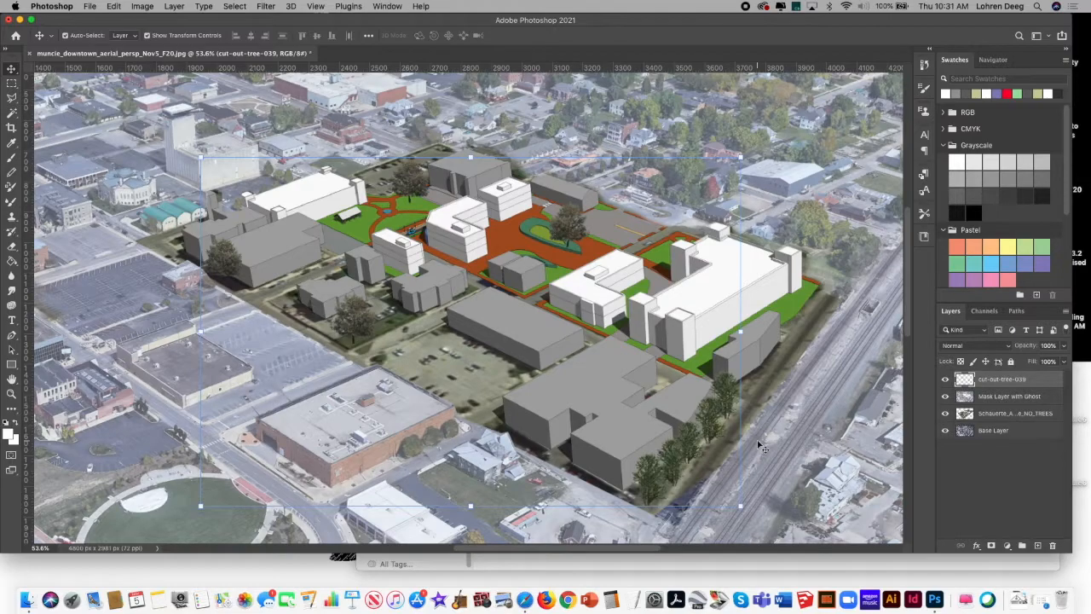
{"action": "left_click", "coordinate": [817, 228]}
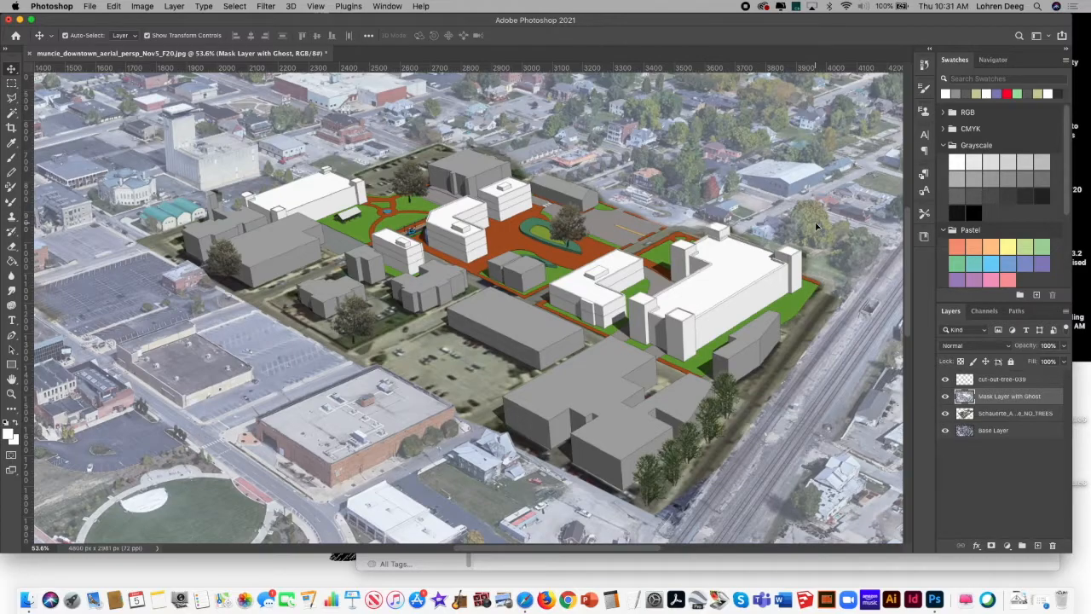
{"action": "right_click", "coordinate": [671, 461]}
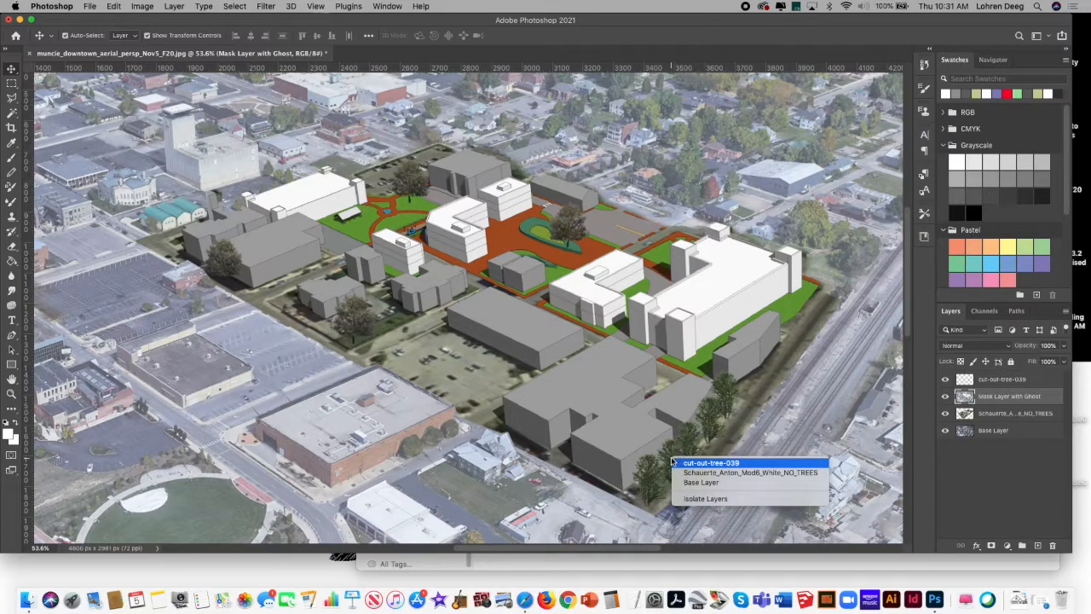
{"action": "left_click", "coordinate": [692, 427]}
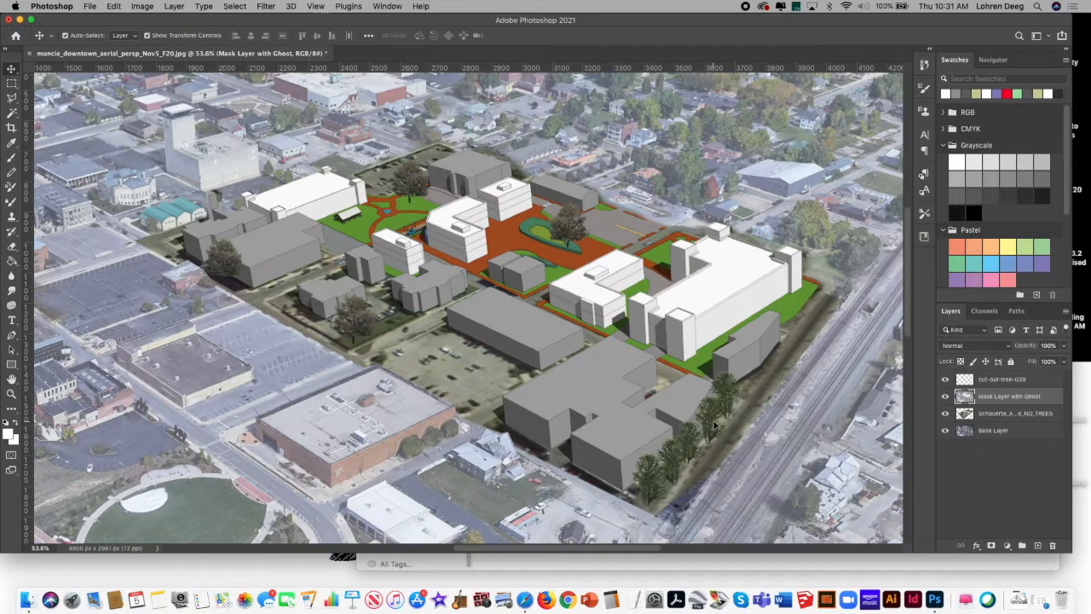
{"action": "left_click", "coordinate": [1019, 383]}
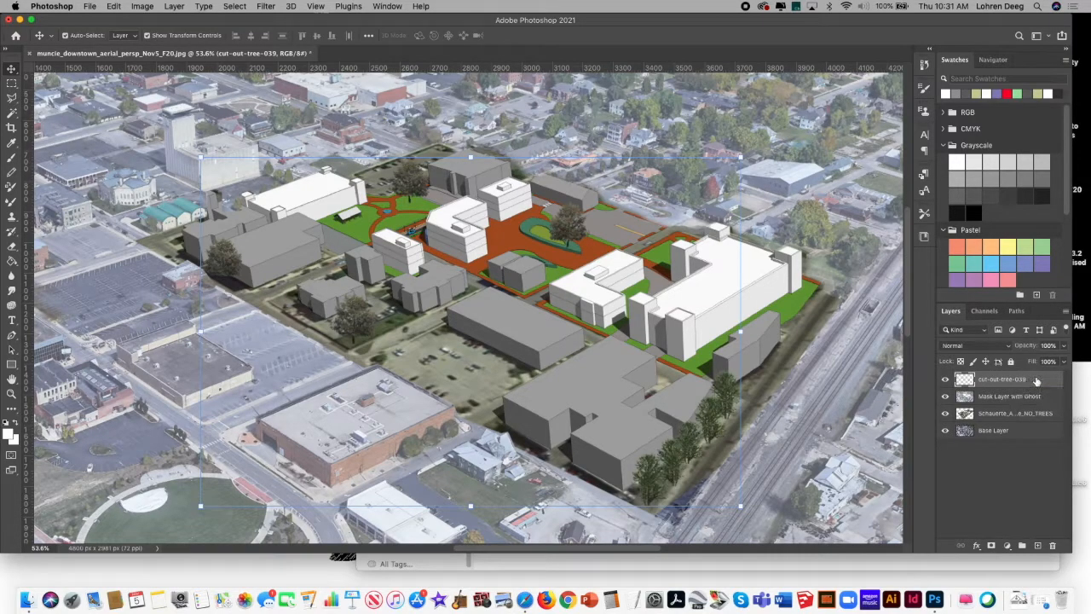
{"action": "right_click", "coordinate": [1036, 380]}
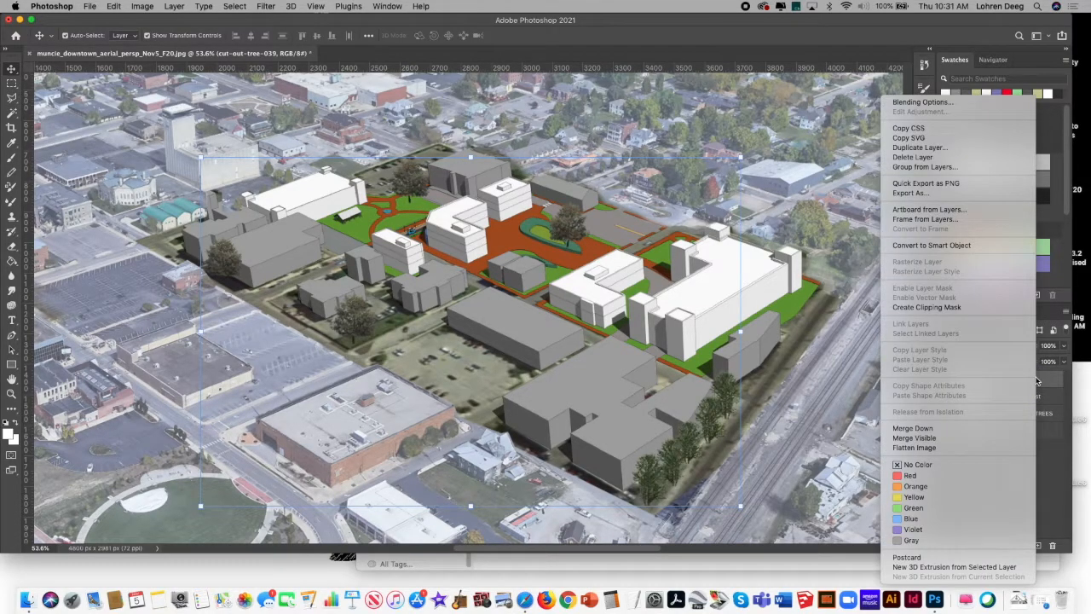
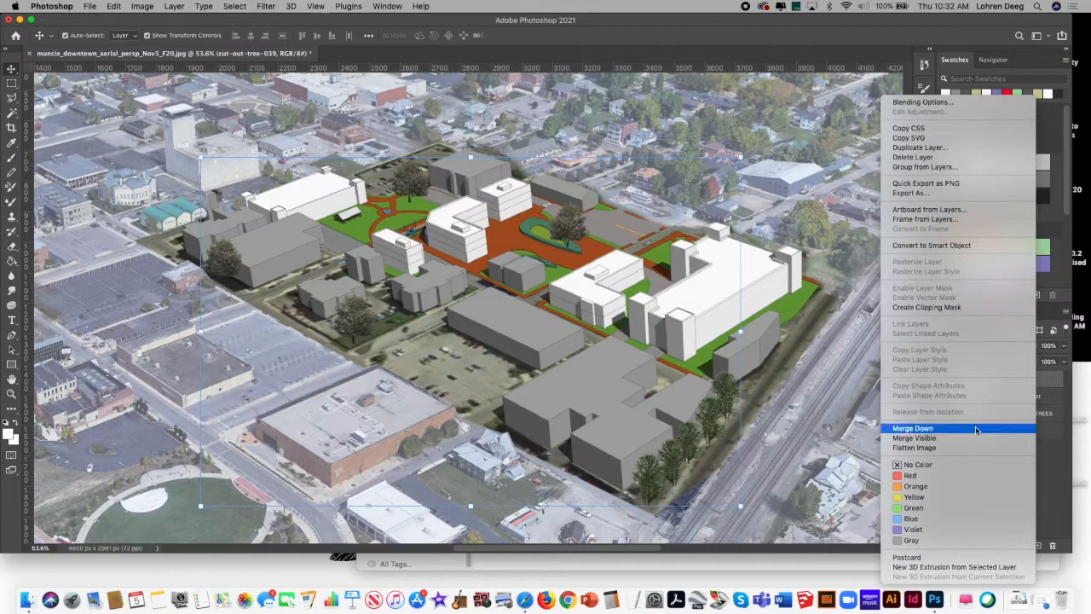
{"action": "left_click", "coordinate": [1057, 463]}
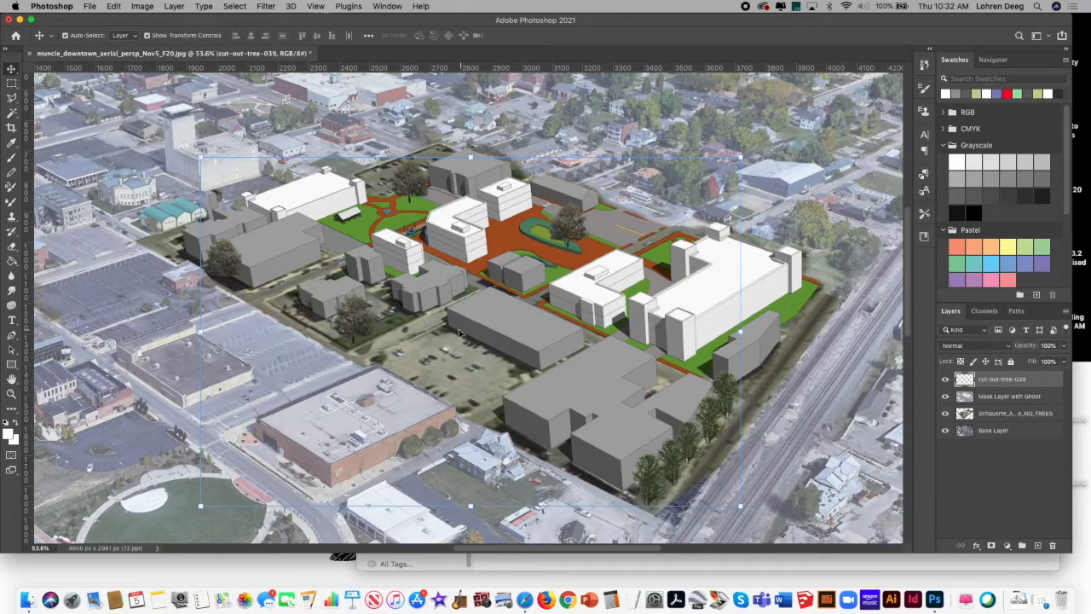
{"action": "left_click", "coordinate": [90, 7]}
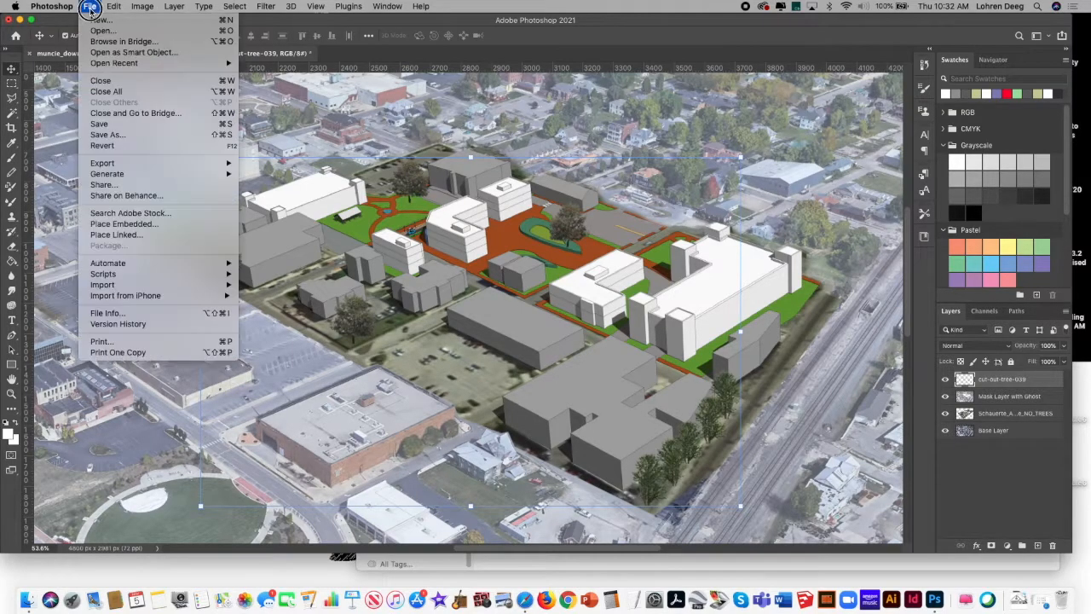
{"action": "left_click", "coordinate": [145, 223]}
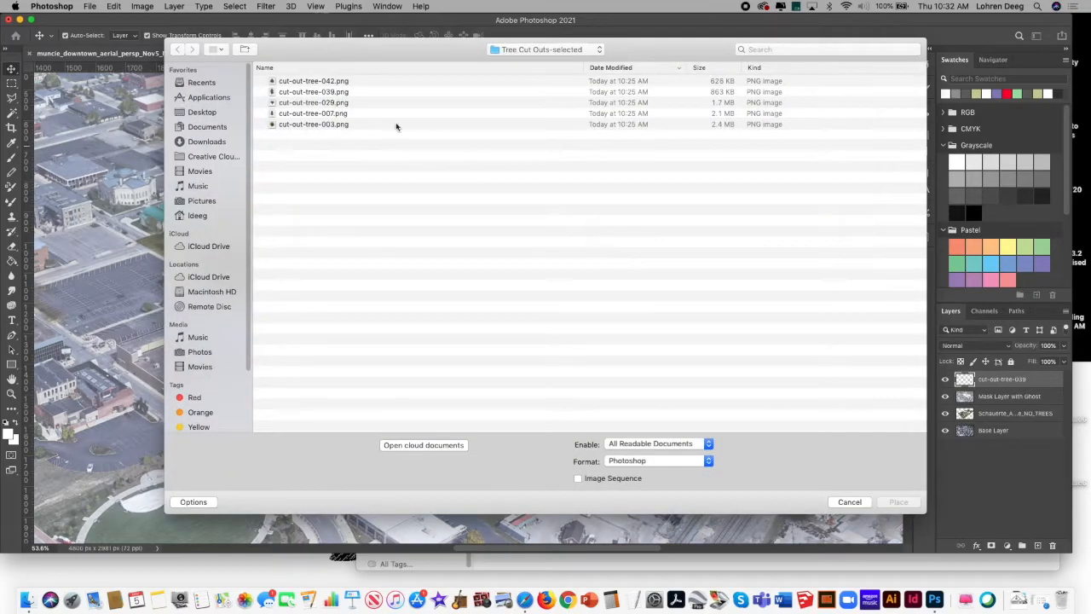
{"action": "left_click", "coordinate": [322, 103]}
{"action": "left_click", "coordinate": [322, 113]}
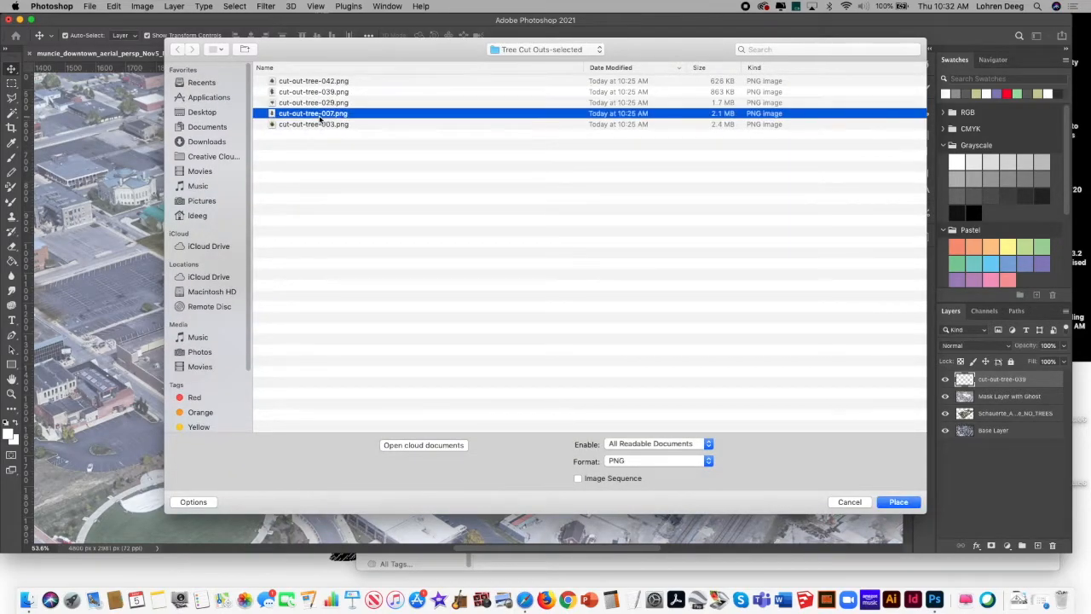
{"action": "left_click", "coordinate": [898, 501]}
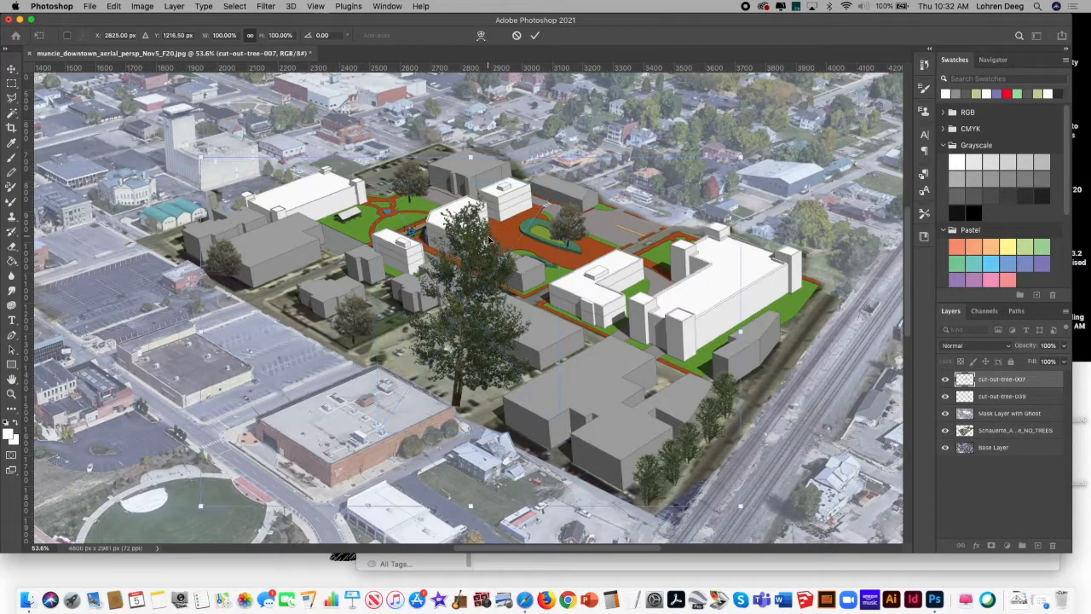
{"action": "key", "text": "Escape"}
- Place cut-out-tree-003.png from the Tree Cut Outs-selected folder as an embedded image
{"action": "left_click", "coordinate": [89, 6]}
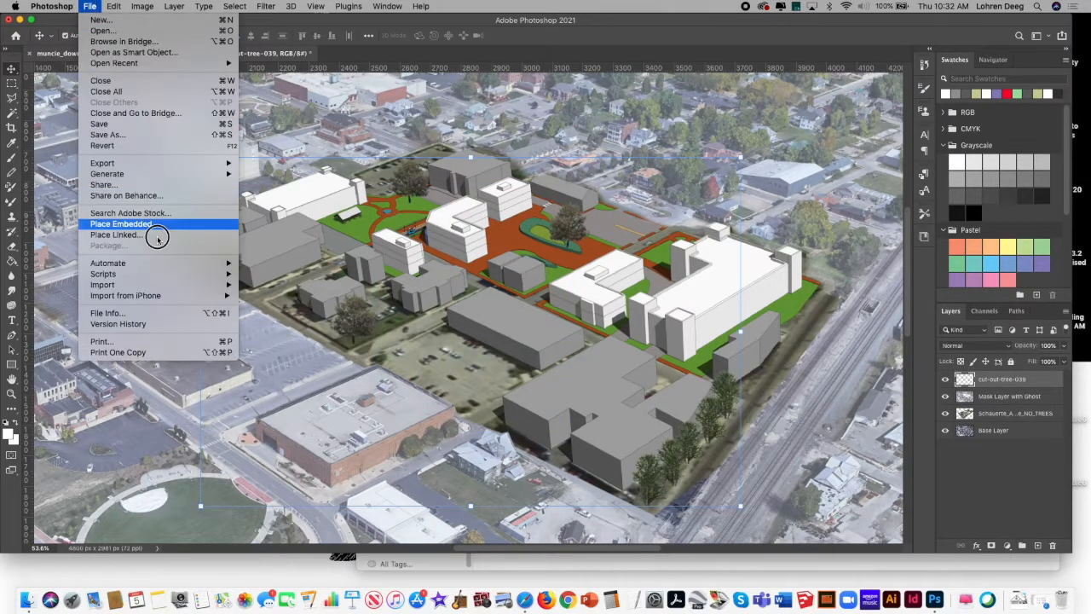
{"action": "left_click", "coordinate": [174, 226]}
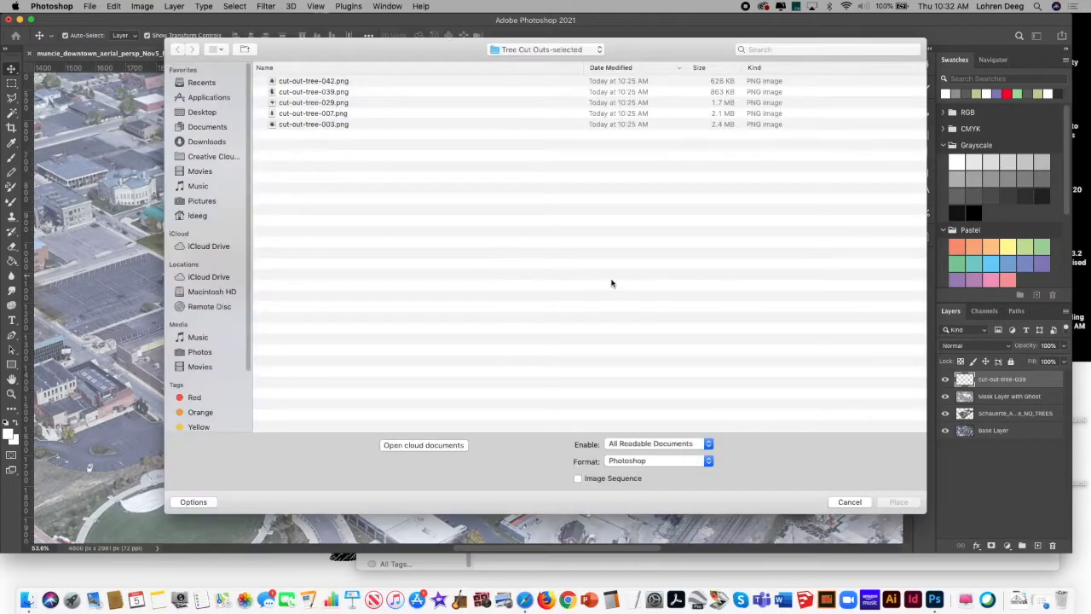
{"action": "left_click", "coordinate": [319, 125]}
{"action": "left_click", "coordinate": [898, 502]}
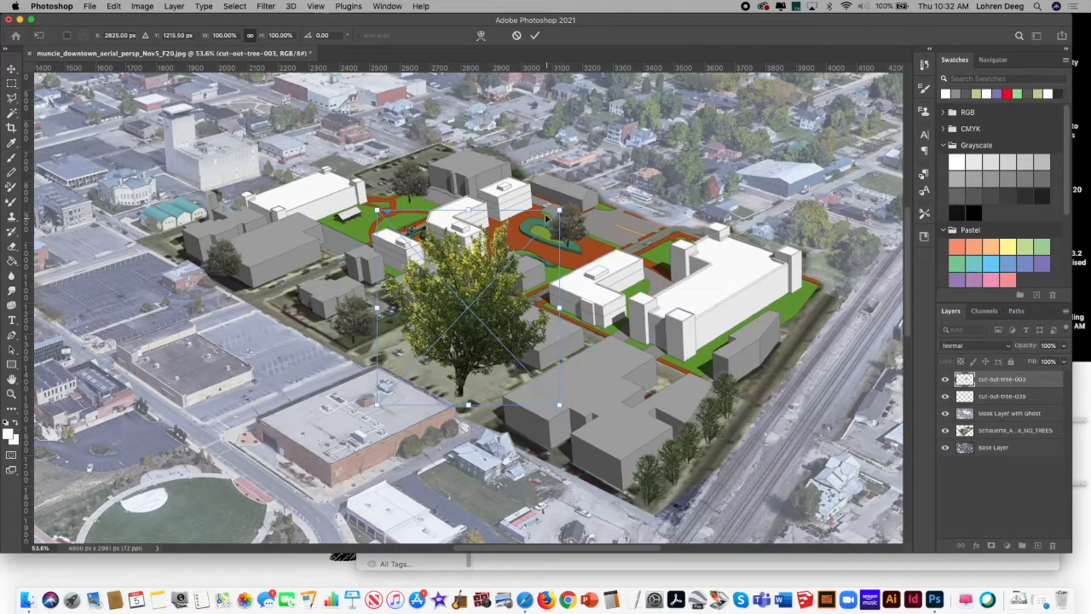
- Scale the cut-out-tree-003 tree to 25.24%, rotate it -3.23° and position it beside the dark tree at the parking lot's edge
{"action": "left_click_drag", "start_coordinate": [563, 202], "coordinate": [457, 322]}
{"action": "left_click_drag", "start_coordinate": [420, 381], "coordinate": [378, 337]}
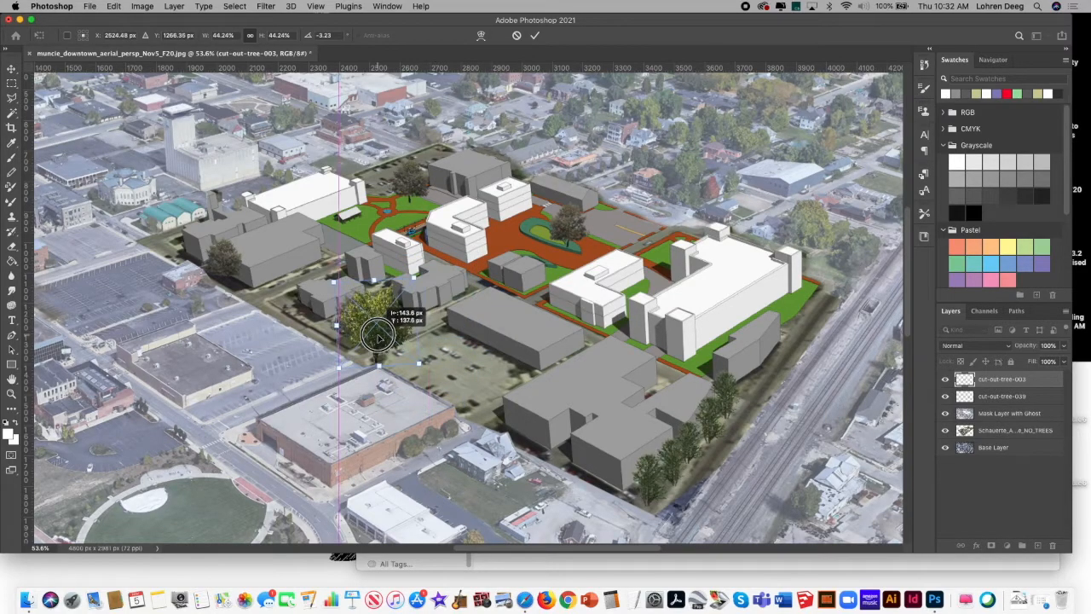
{"action": "left_click_drag", "start_coordinate": [419, 276], "coordinate": [404, 310]}
{"action": "key", "text": "Return"}
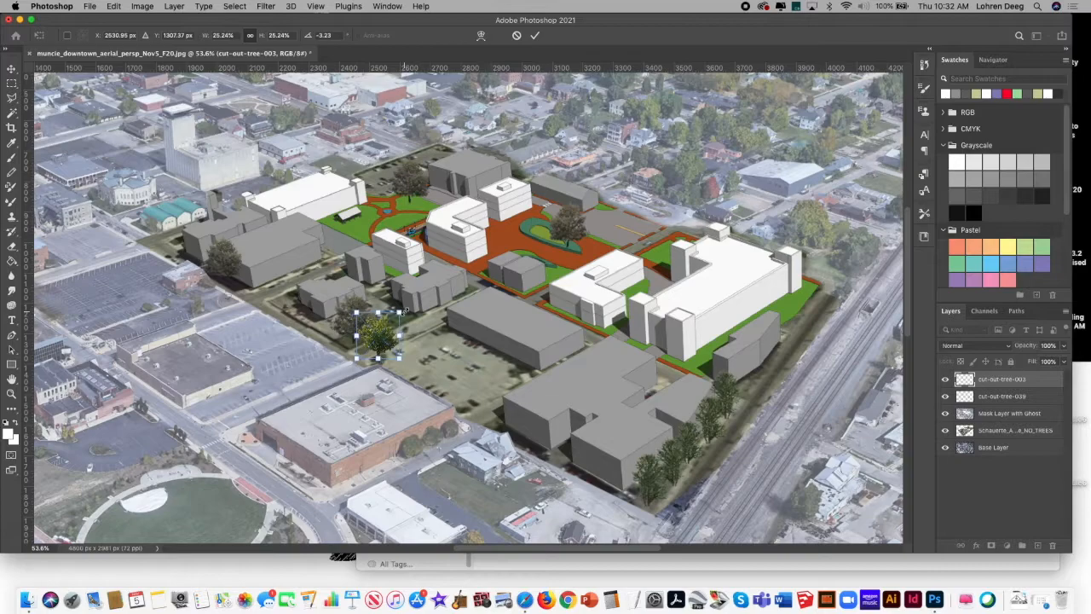
- Duplicate the cut-out-tree-003 layer and move the new tree along the parking lot's street edge toward the large gray building
{"action": "right_click", "coordinate": [1001, 377]}
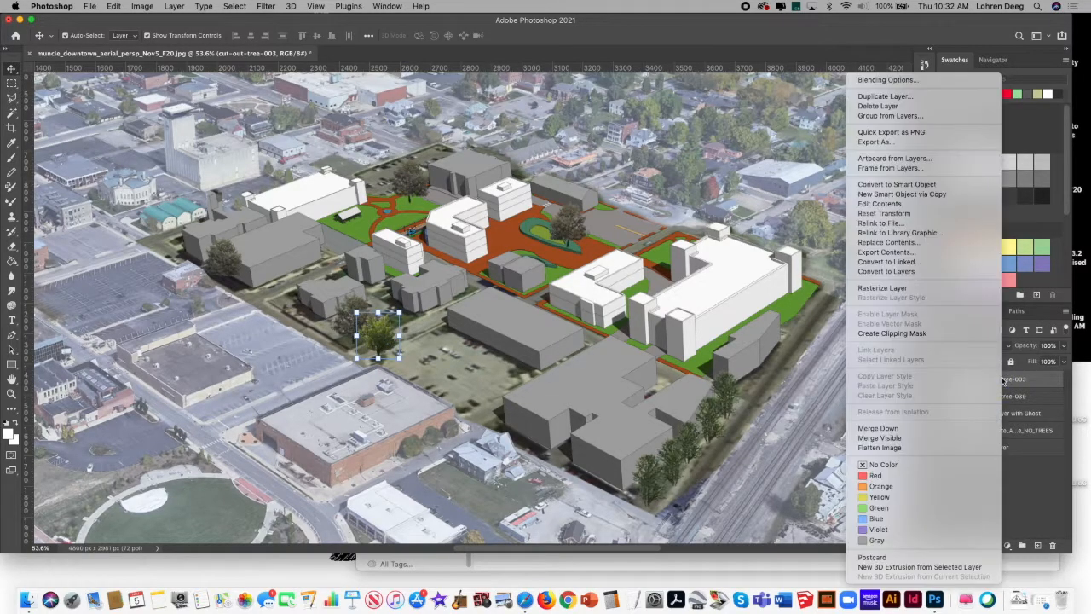
{"action": "left_click", "coordinate": [609, 238]}
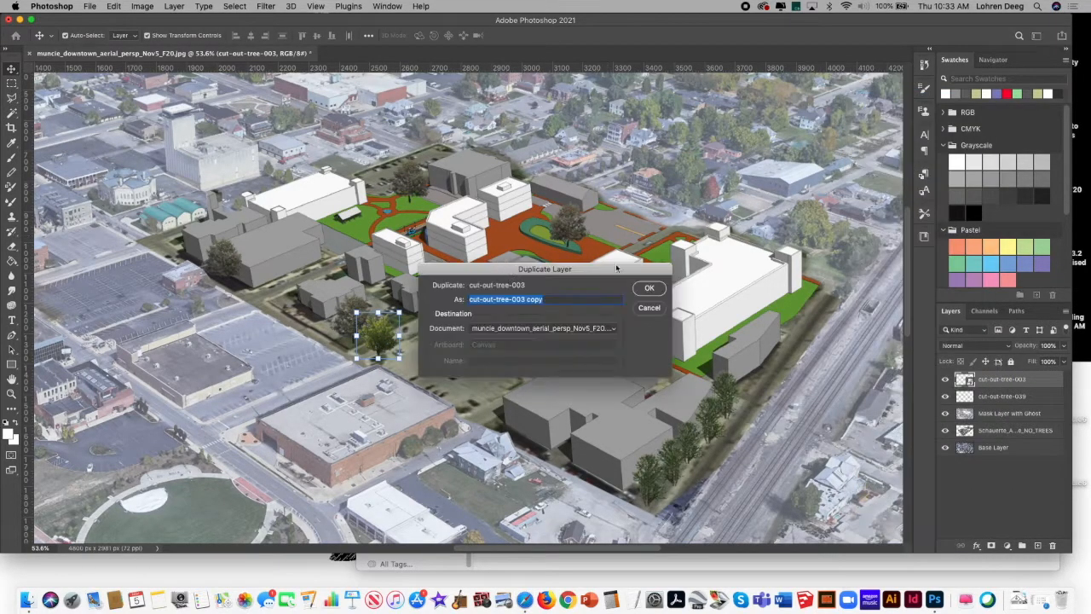
{"action": "left_click", "coordinate": [645, 279]}
{"action": "left_click_drag", "start_coordinate": [373, 337], "coordinate": [469, 383]}
- Duplicate the cut-out-tree-003 copy layer and move the new tree to the far side of the parking lot, beside the long gray building's end
{"action": "right_click", "coordinate": [1018, 385]}
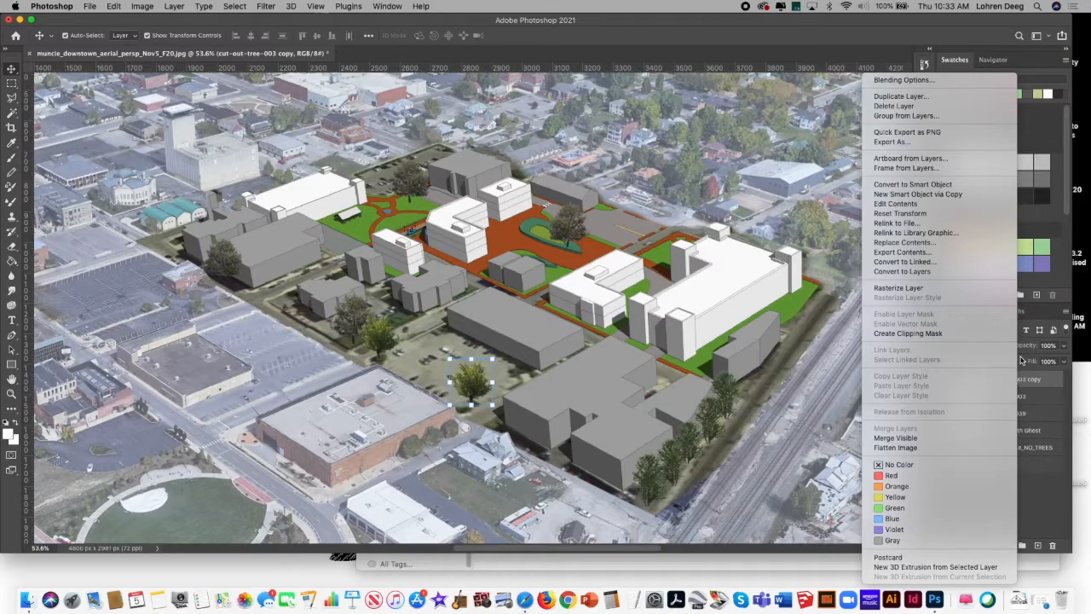
{"action": "left_click", "coordinate": [963, 97]}
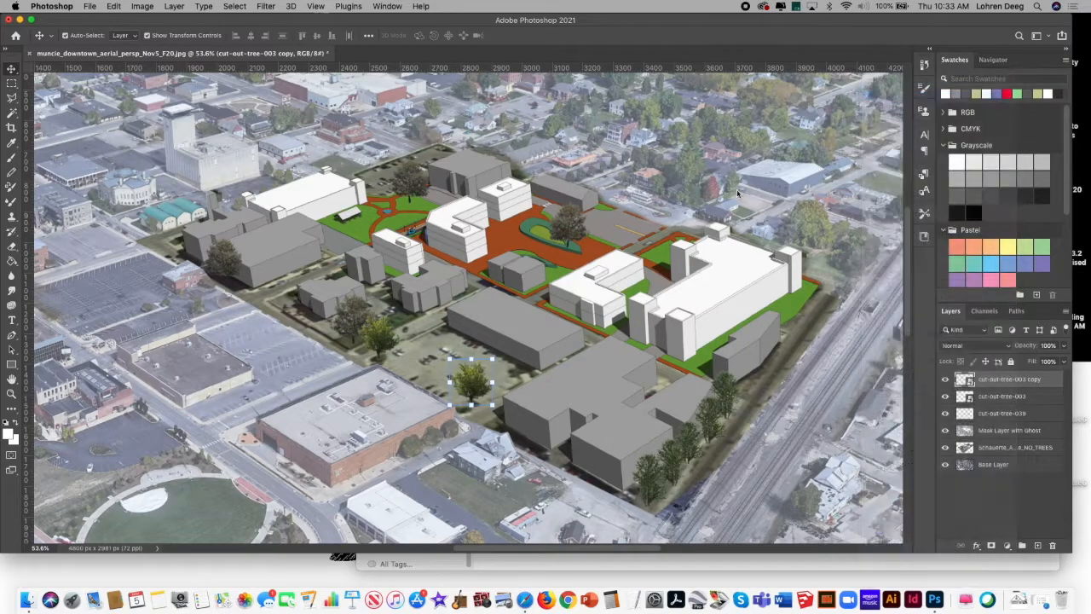
{"action": "left_click", "coordinate": [650, 291]}
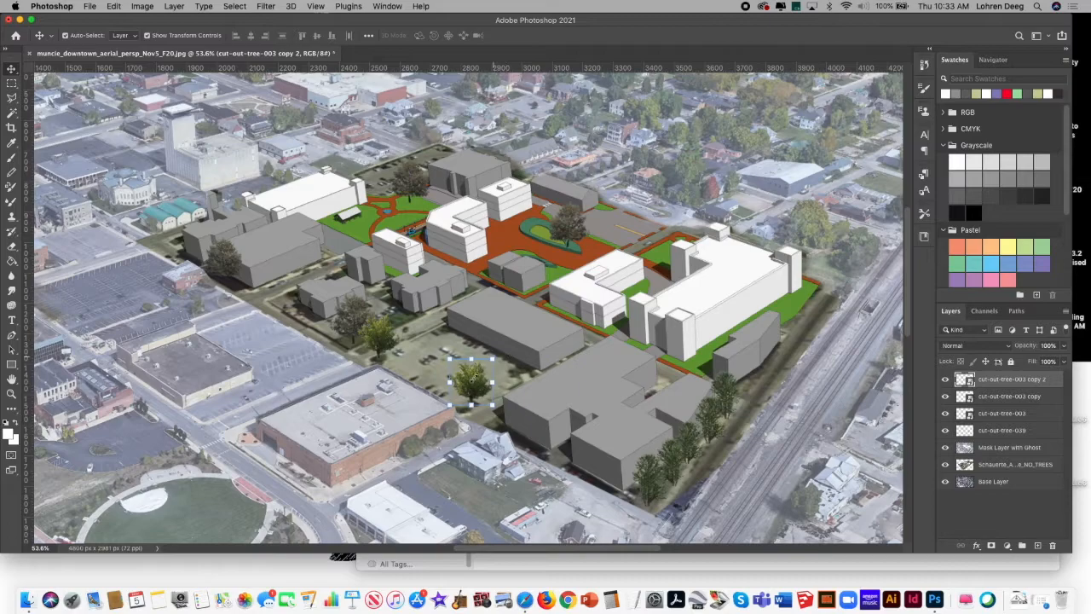
{"action": "left_click_drag", "start_coordinate": [469, 381], "coordinate": [436, 313]}
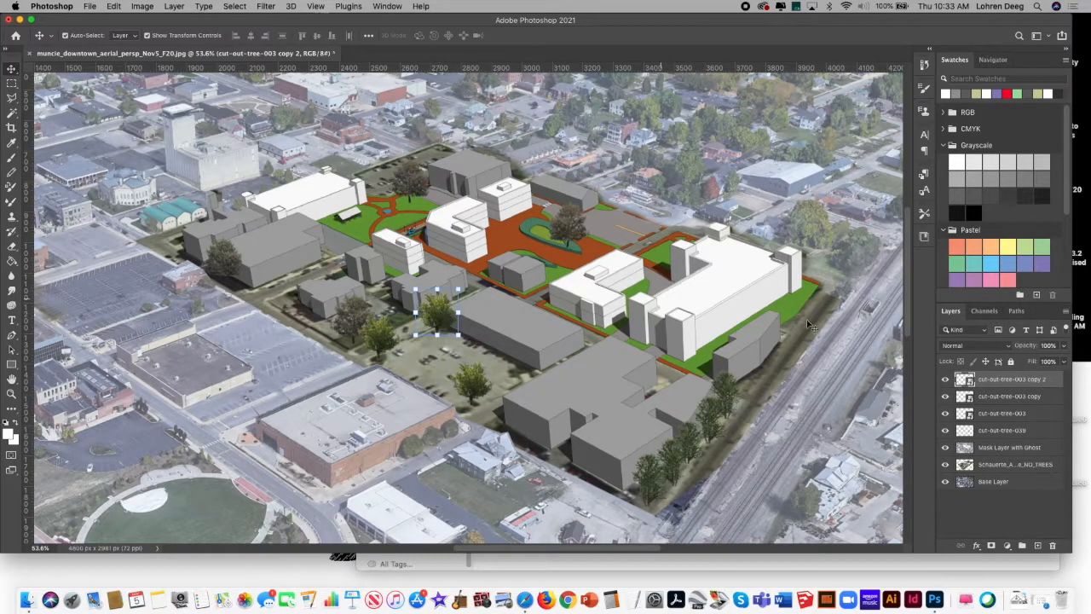
- Duplicate the cut-out-tree-003 copy 2 layer and move the new tree in front of the long gray building's opposite end
{"action": "right_click", "coordinate": [1010, 385]}
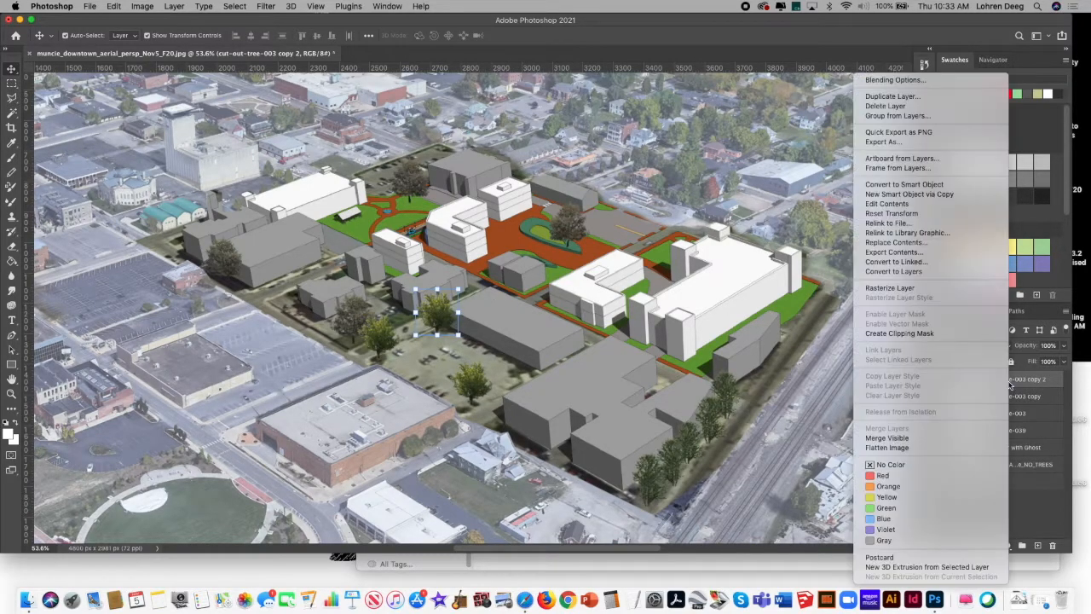
{"action": "left_click", "coordinate": [937, 96]}
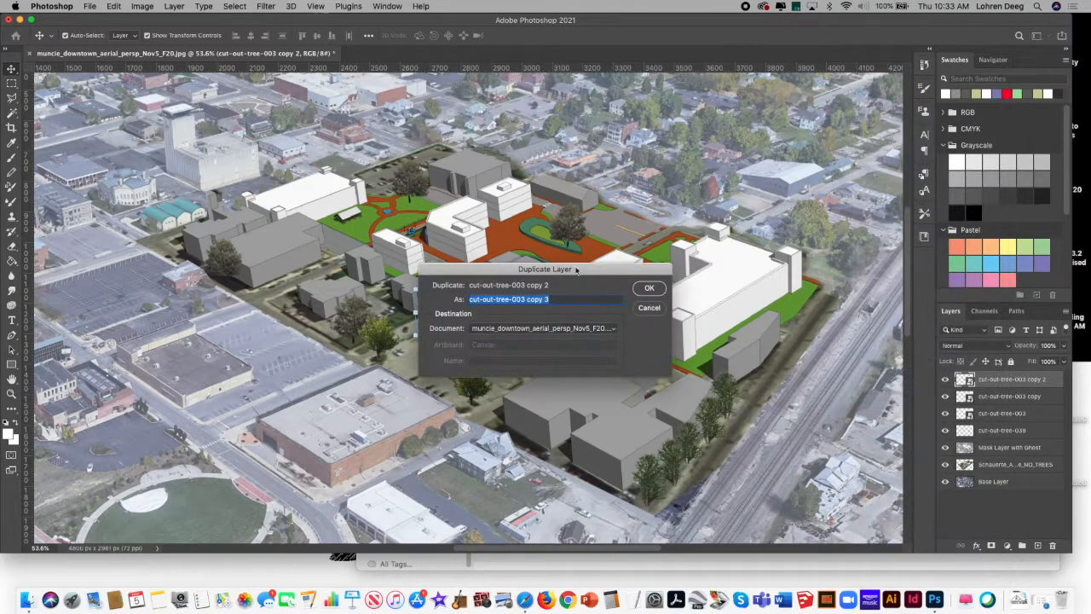
{"action": "left_click", "coordinate": [652, 289]}
{"action": "left_click_drag", "start_coordinate": [442, 308], "coordinate": [519, 347]}
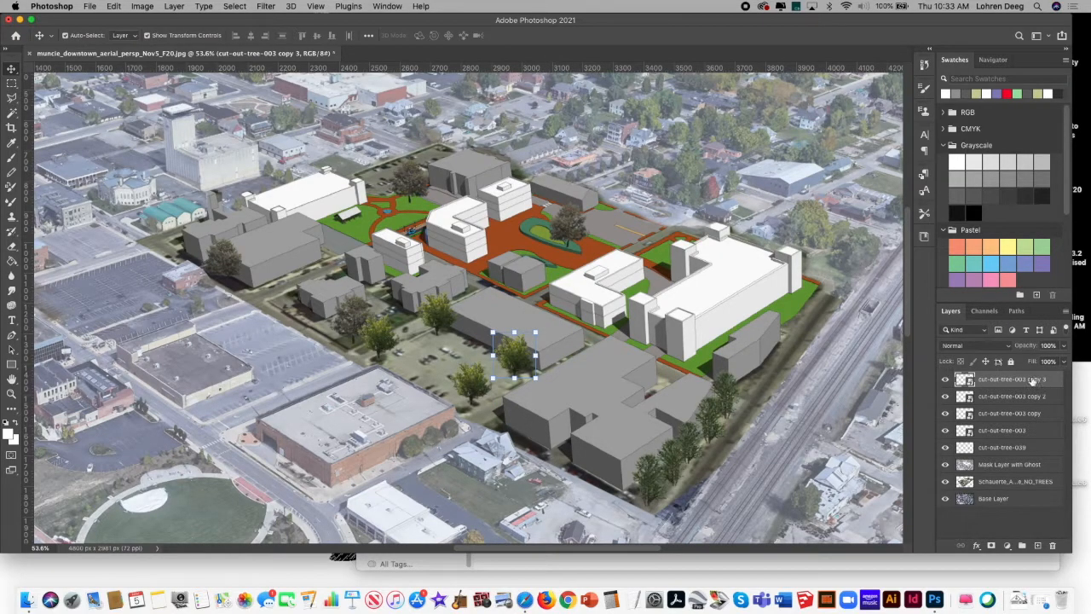
- Flip the cut-out-tree-003 copy 3 tree horizontally and nudge it slightly closer to the long gray building
{"action": "right_click", "coordinate": [1033, 381]}
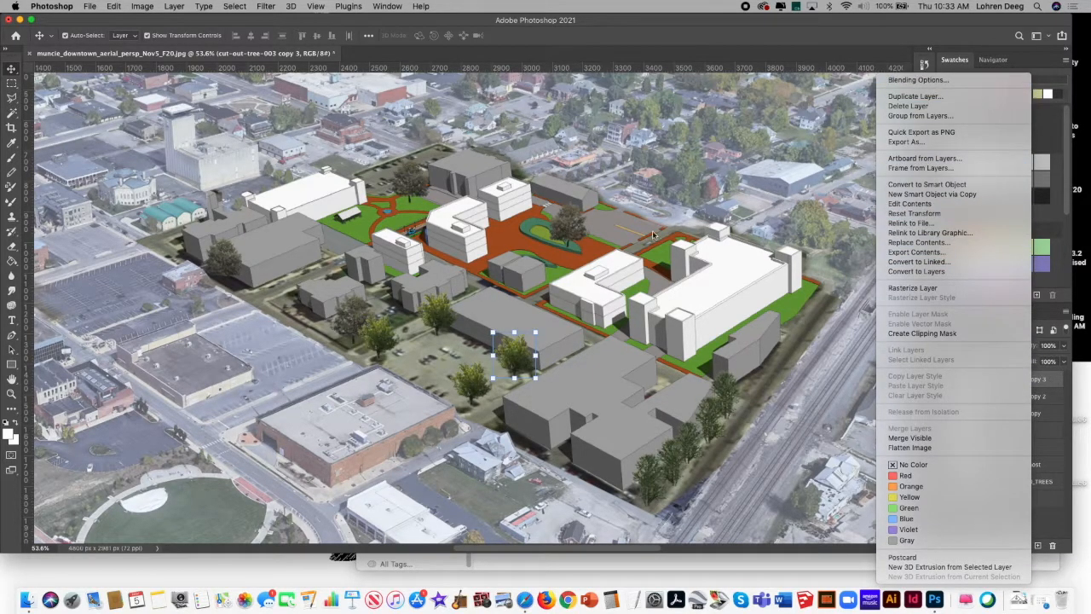
{"action": "left_click", "coordinate": [520, 354]}
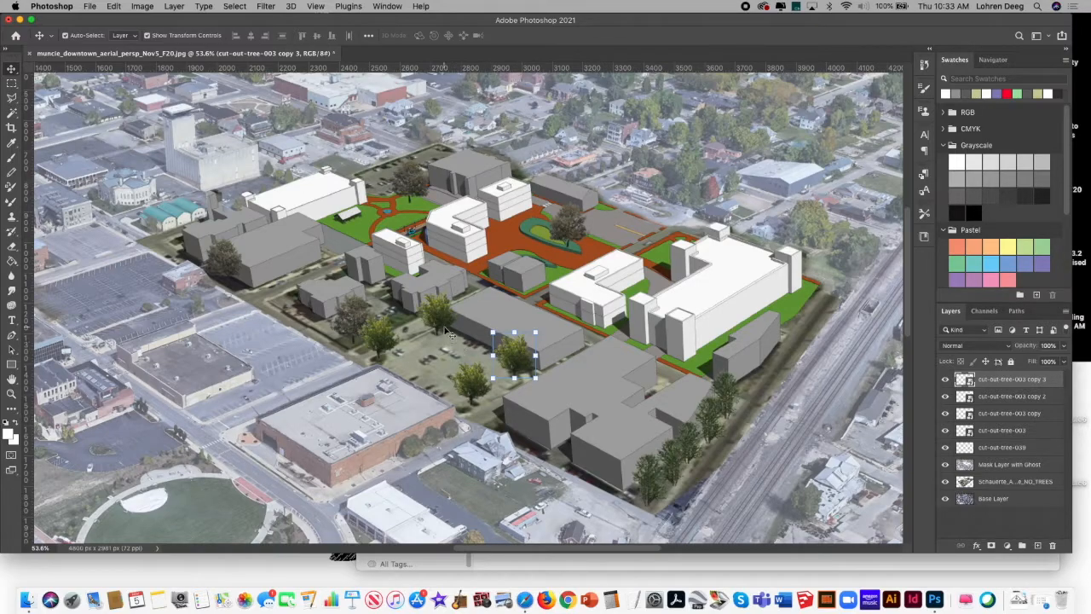
{"action": "left_click", "coordinate": [140, 6]}
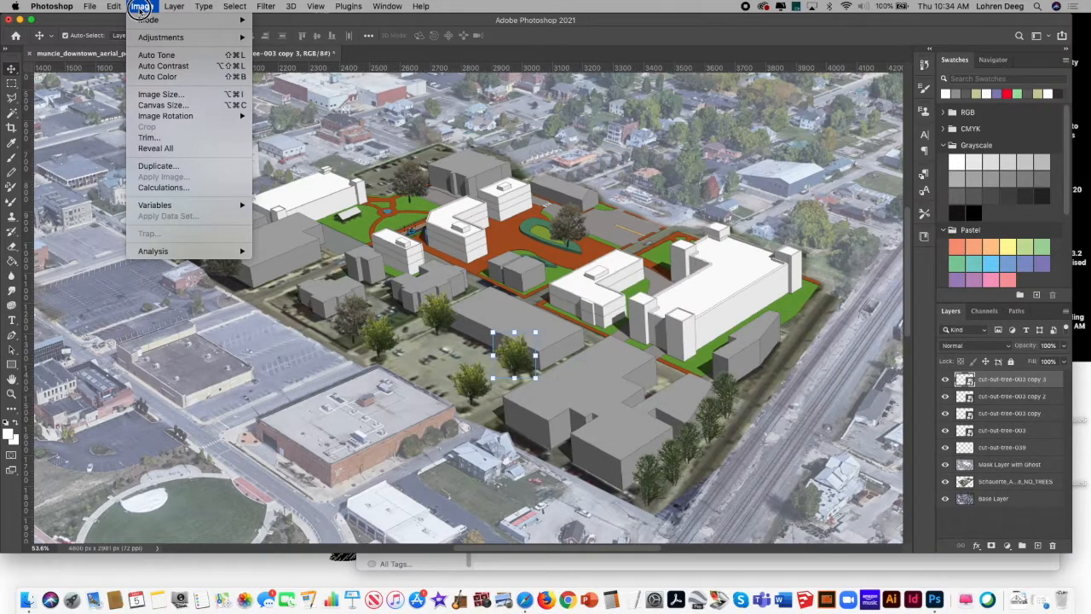
{"action": "mouse_move", "coordinate": [113, 7]}
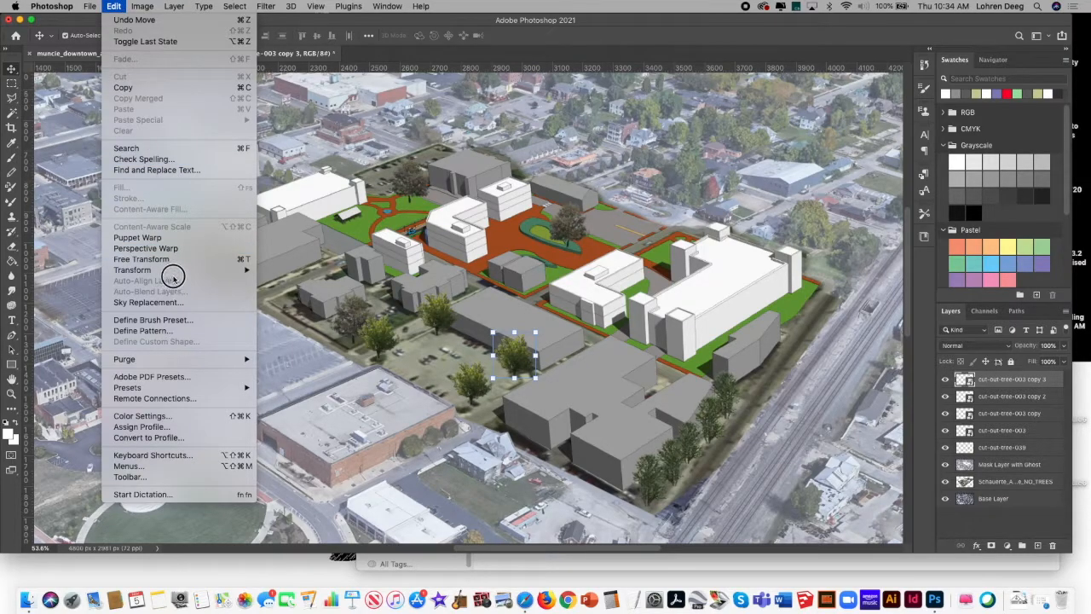
{"action": "mouse_move", "coordinate": [173, 271]}
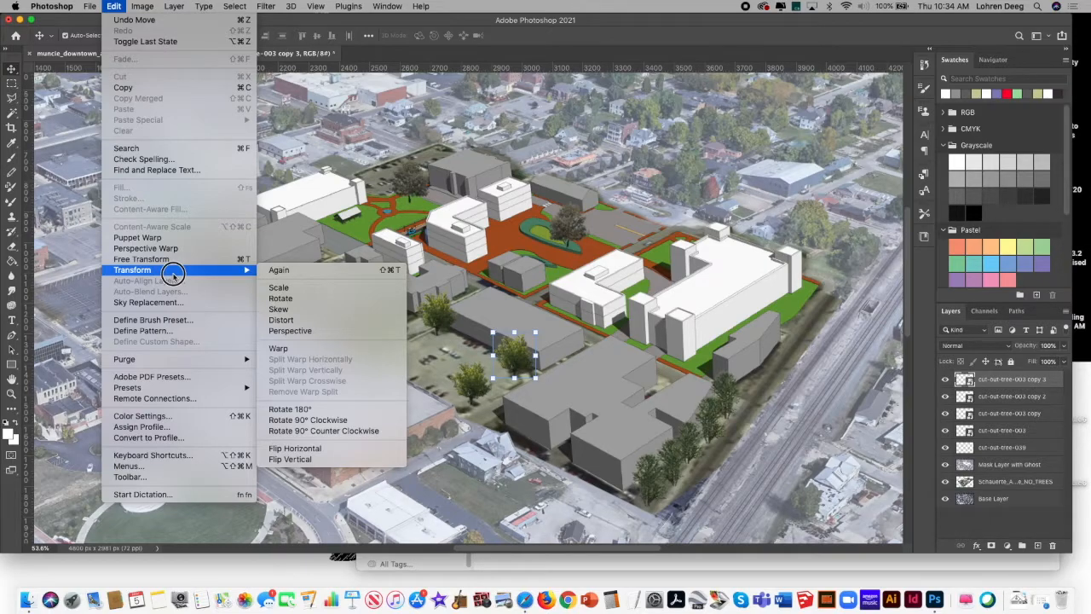
{"action": "left_click", "coordinate": [346, 448]}
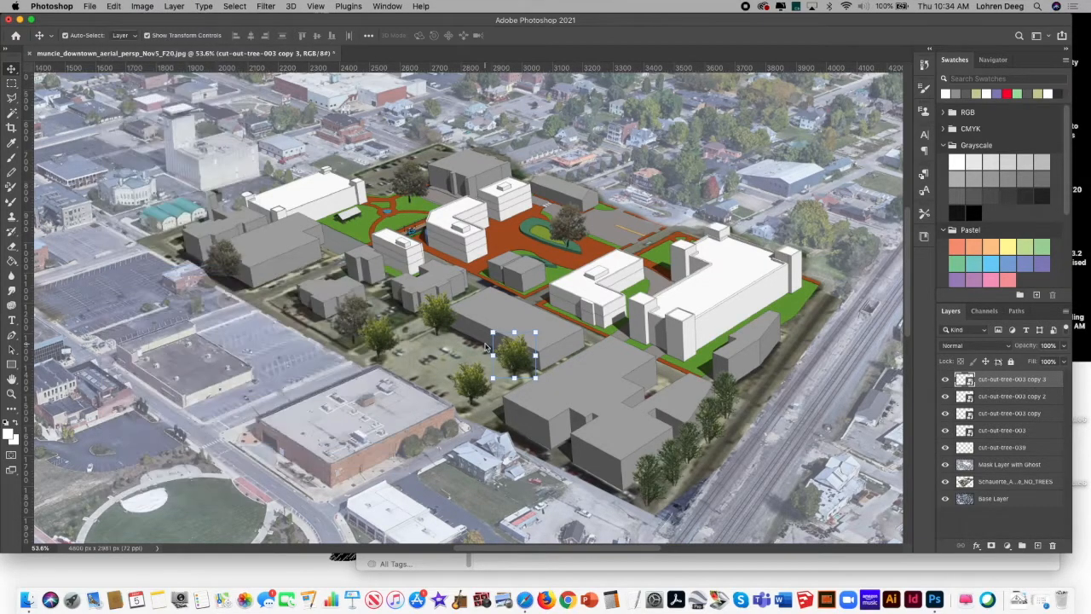
{"action": "mouse_move", "coordinate": [523, 358]}
{"action": "left_mouse_down"}
{"action": "mouse_move", "coordinate": [504, 353]}
{"action": "mouse_move", "coordinate": [517, 351]}
{"action": "left_mouse_up"}
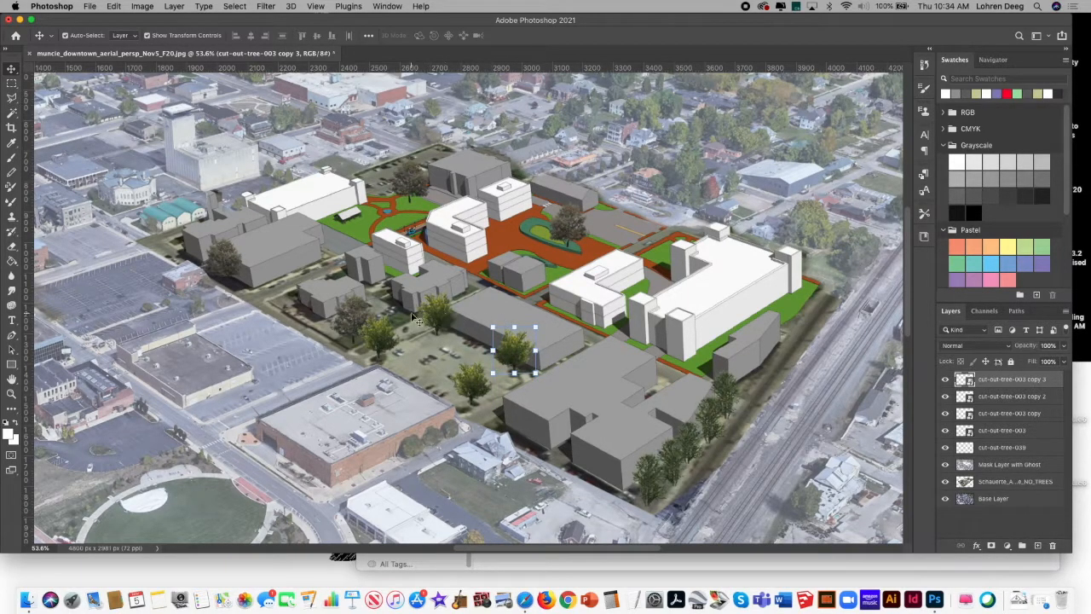
- Duplicate the cut-out-tree-003 copy 3 layer and move the new tree between the two green trees at the parking lot's far end
{"action": "left_click", "coordinate": [114, 6]}
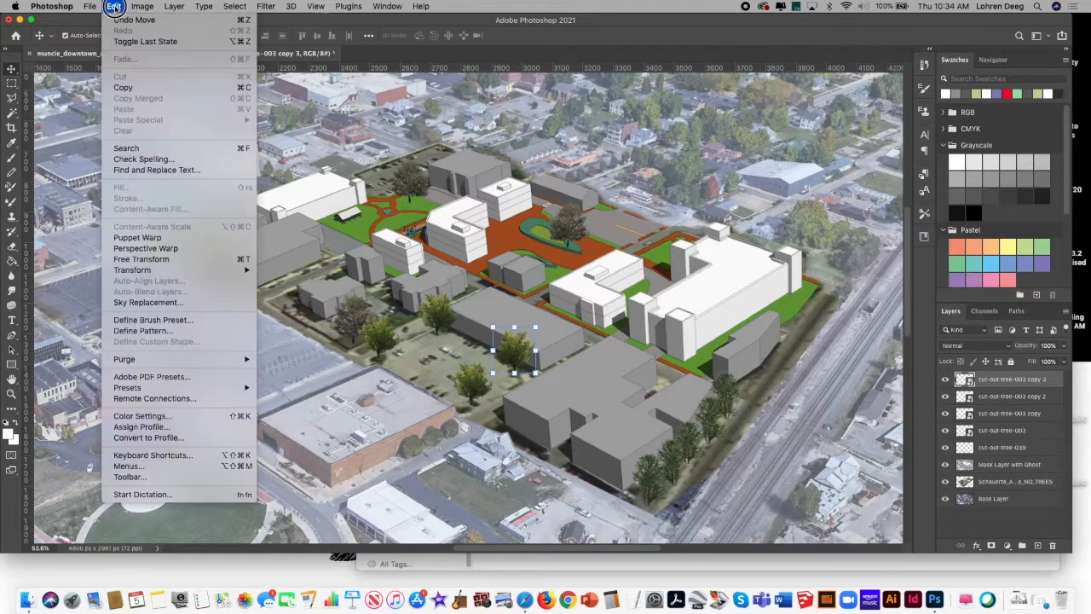
{"action": "left_click", "coordinate": [141, 88]}
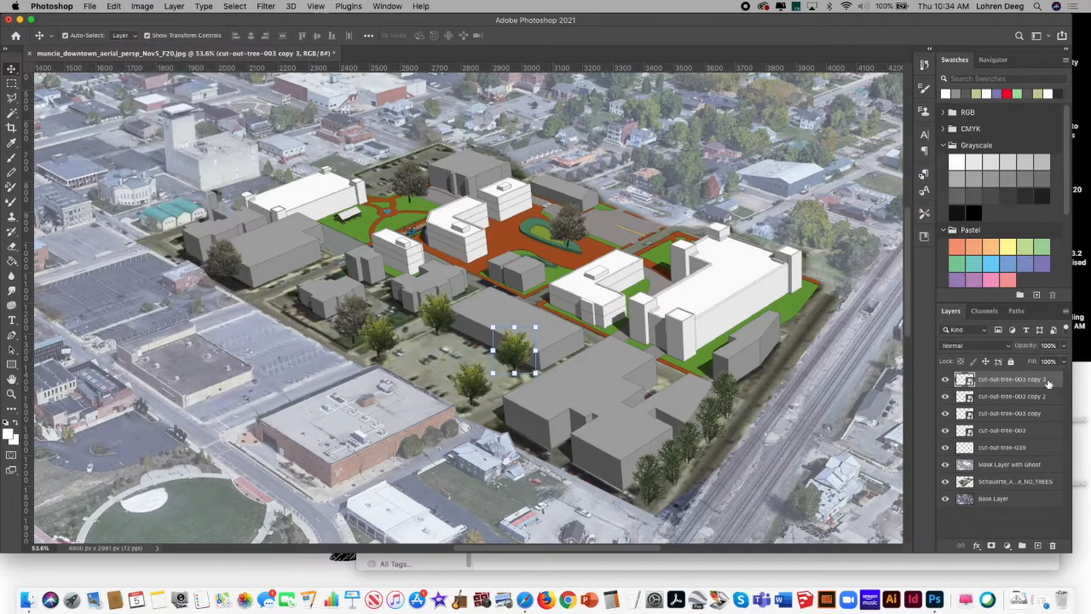
{"action": "right_click", "coordinate": [1048, 383]}
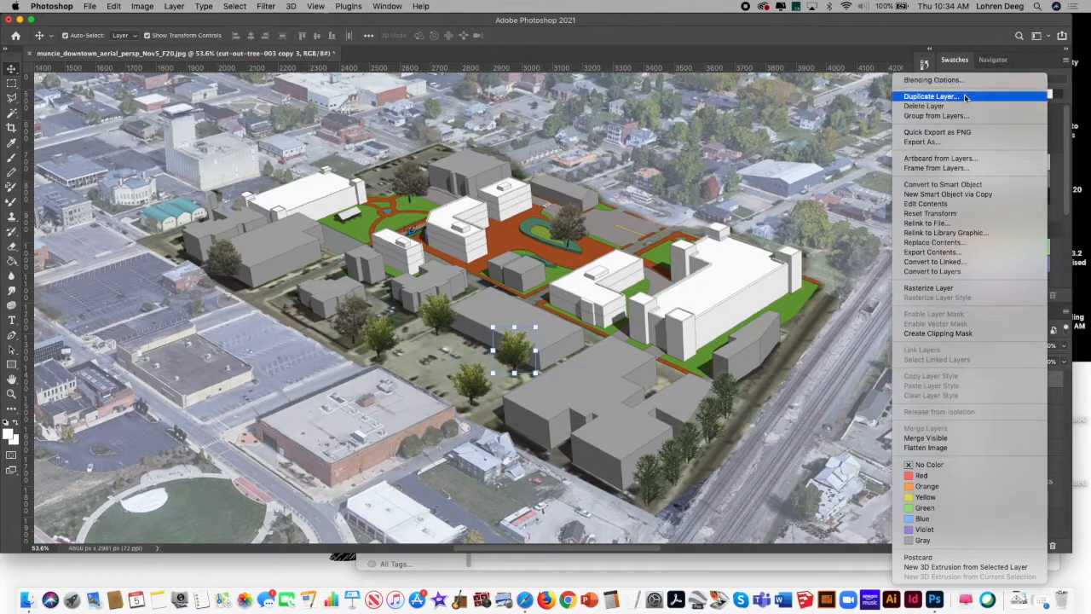
{"action": "left_click", "coordinate": [931, 97]}
{"action": "left_click", "coordinate": [651, 289]}
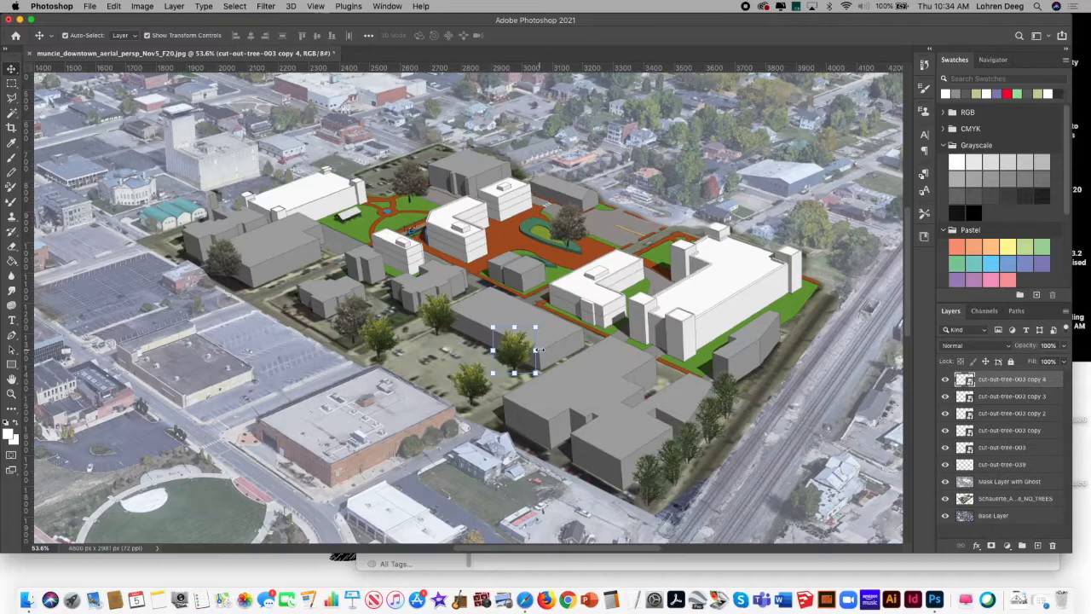
{"action": "left_click_drag", "start_coordinate": [465, 341], "coordinate": [411, 317]}
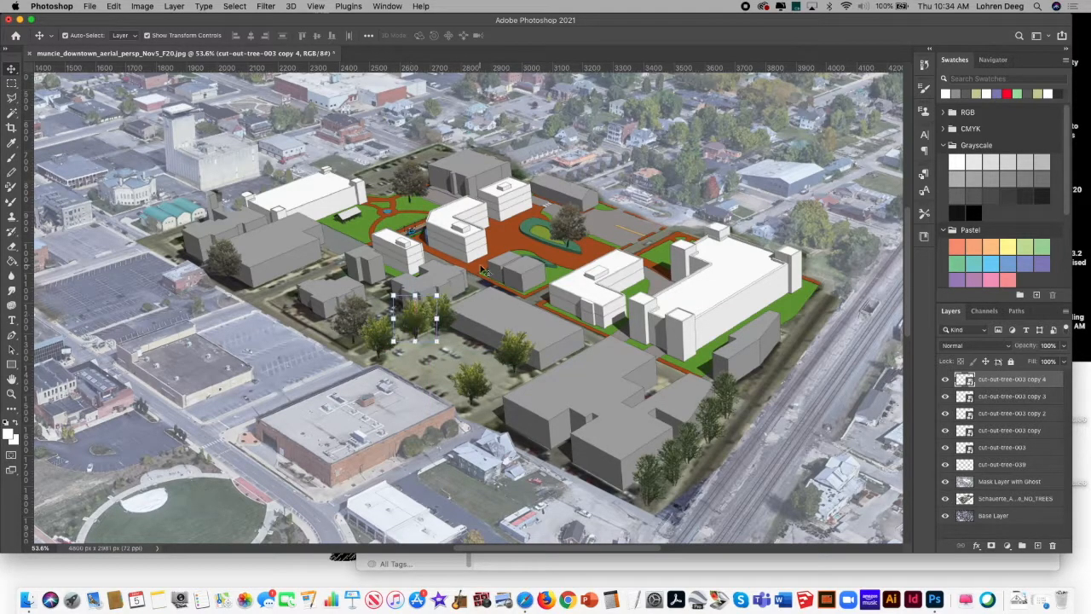
{"action": "left_click", "coordinate": [116, 7]}
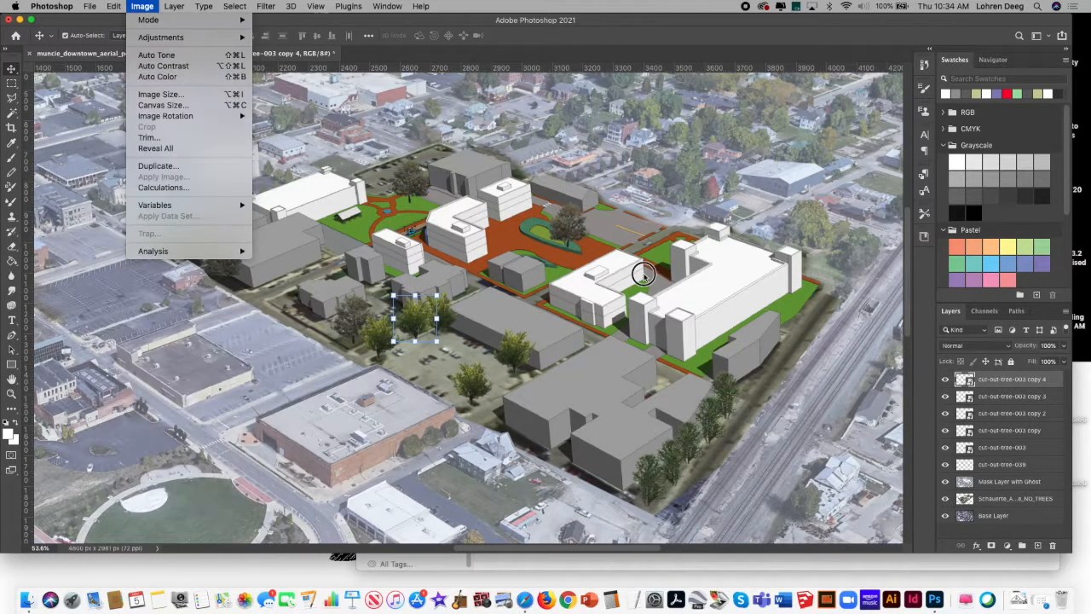
{"action": "left_click", "coordinate": [141, 6]}
- Duplicate the cut-out-tree-003 copy 4 layer, place the new tree just in front of the long gray building's tree and scale it to 24.12%
{"action": "right_click", "coordinate": [1028, 385]}
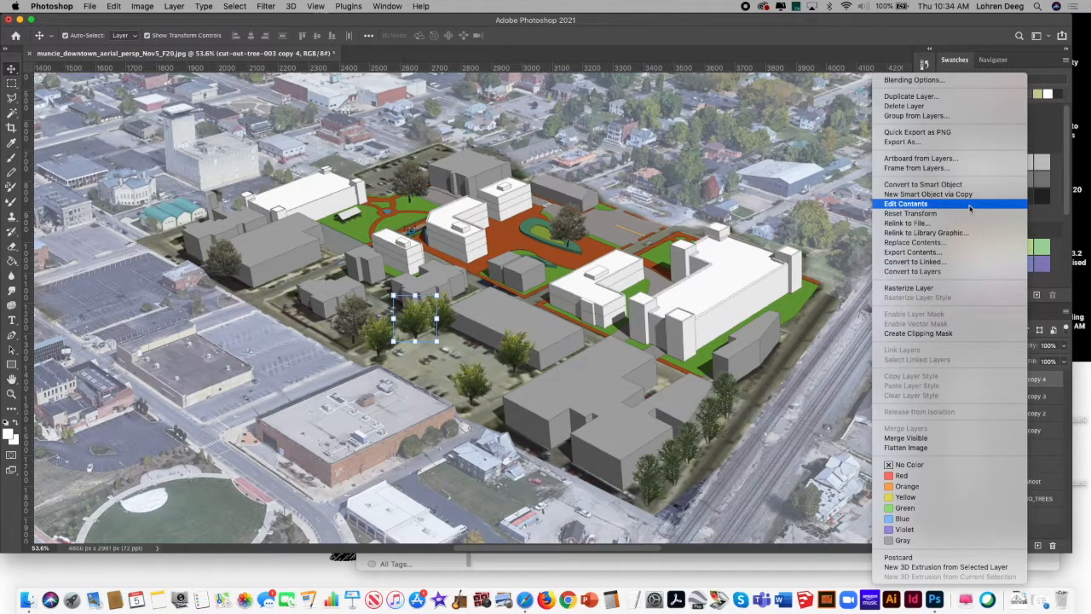
{"action": "left_click", "coordinate": [964, 97]}
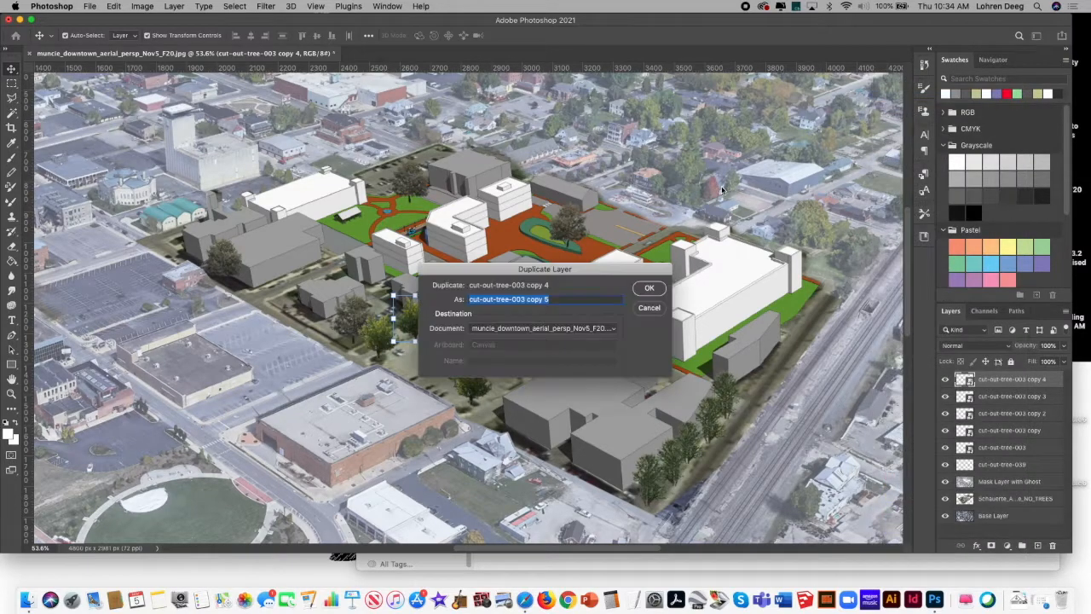
{"action": "left_click", "coordinate": [648, 288]}
{"action": "left_click_drag", "start_coordinate": [419, 317], "coordinate": [506, 363]}
{"action": "left_click_drag", "start_coordinate": [504, 361], "coordinate": [524, 344]}
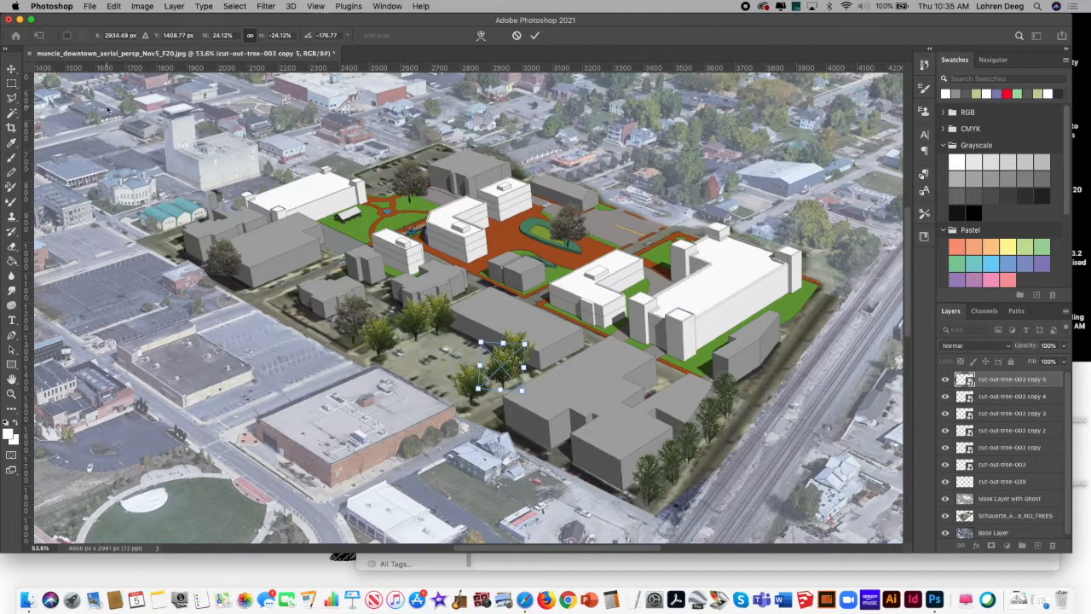
{"action": "left_click", "coordinate": [11, 68]}
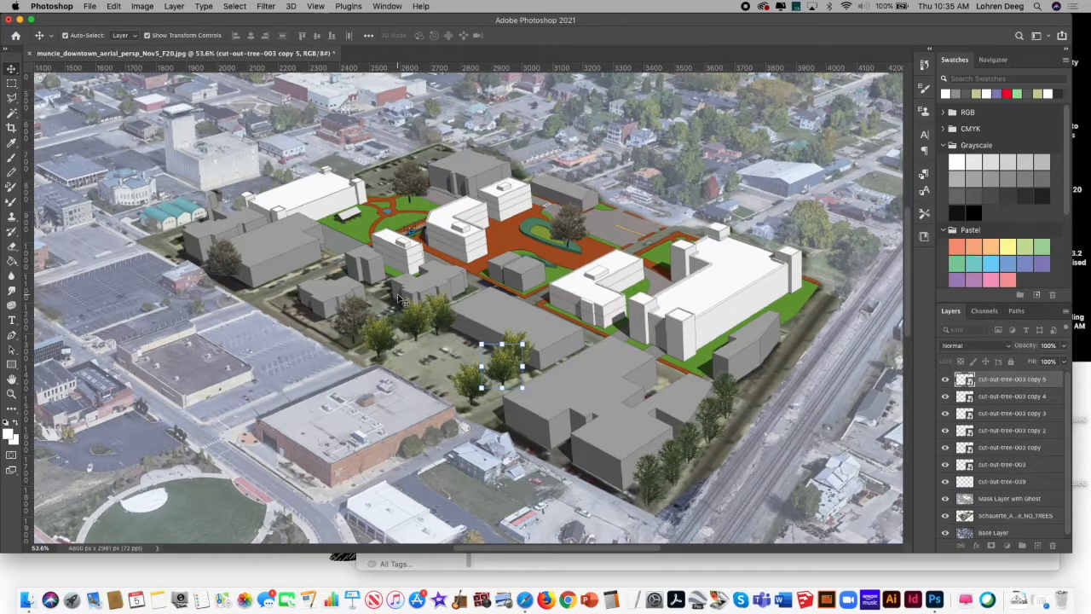
- Scale the cut-out-tree-003 copy 5 tree to 23.19% and set its rotation to 176.47°
{"action": "left_click_drag", "start_coordinate": [482, 388], "coordinate": [482, 381]}
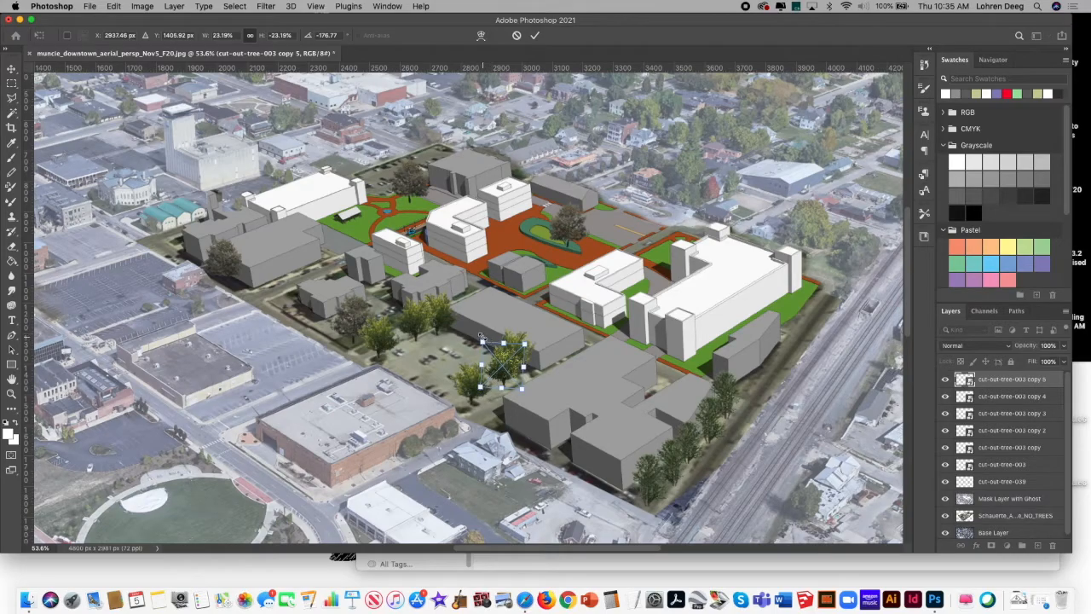
{"action": "left_click_drag", "start_coordinate": [481, 335], "coordinate": [479, 341]}
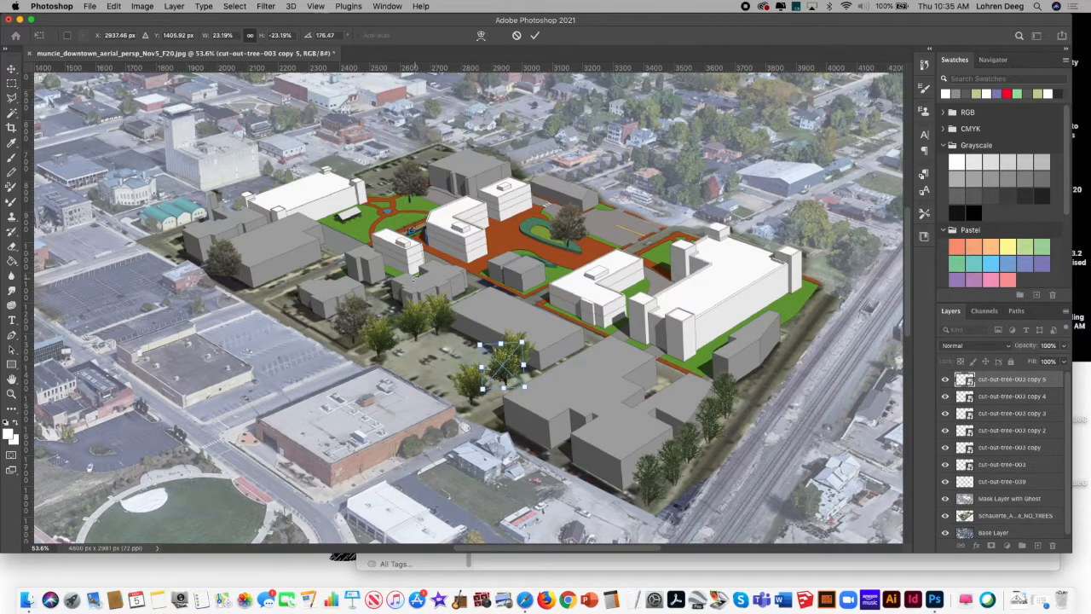
{"action": "left_click", "coordinate": [11, 69]}
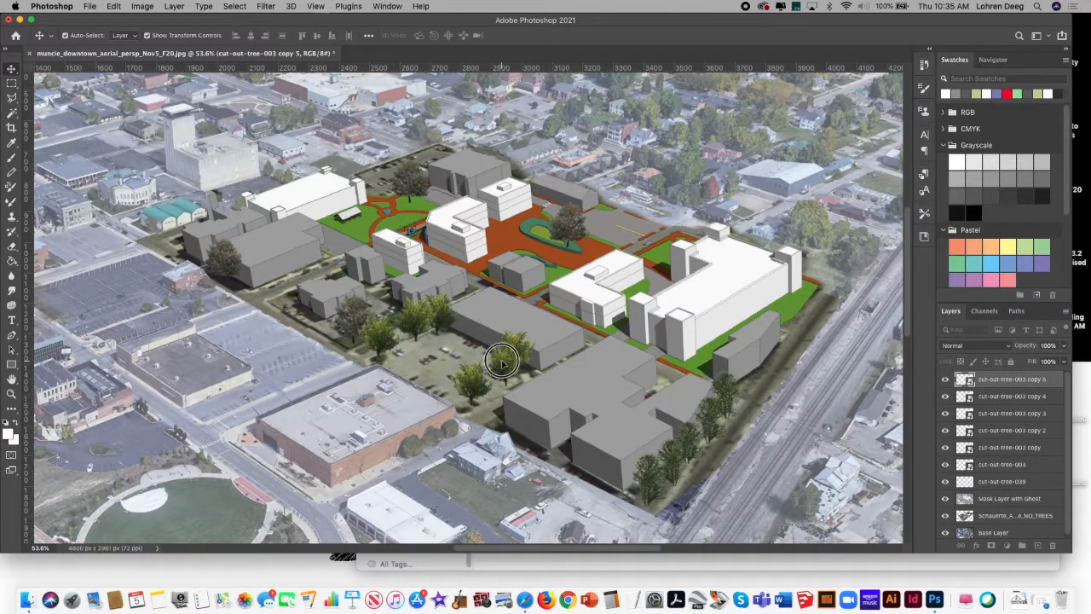
- Bring the cut-out-tree-003 copy layer to the top of the layer stack and scale its tree to 27.10%, nudging it slightly up
{"action": "left_click", "coordinate": [464, 384]}
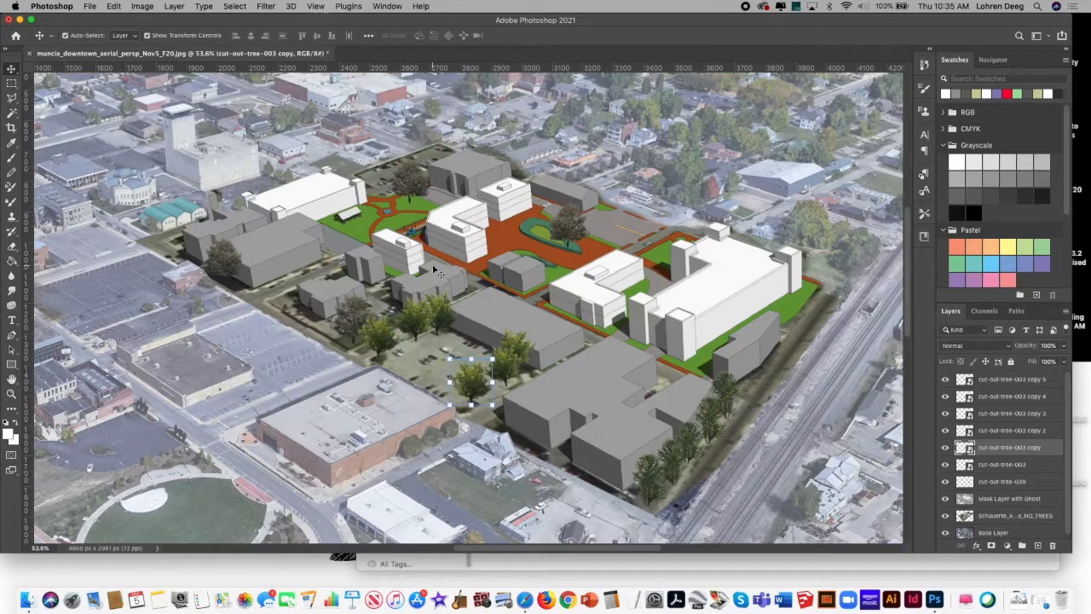
{"action": "left_click_drag", "start_coordinate": [1023, 446], "coordinate": [1014, 380]}
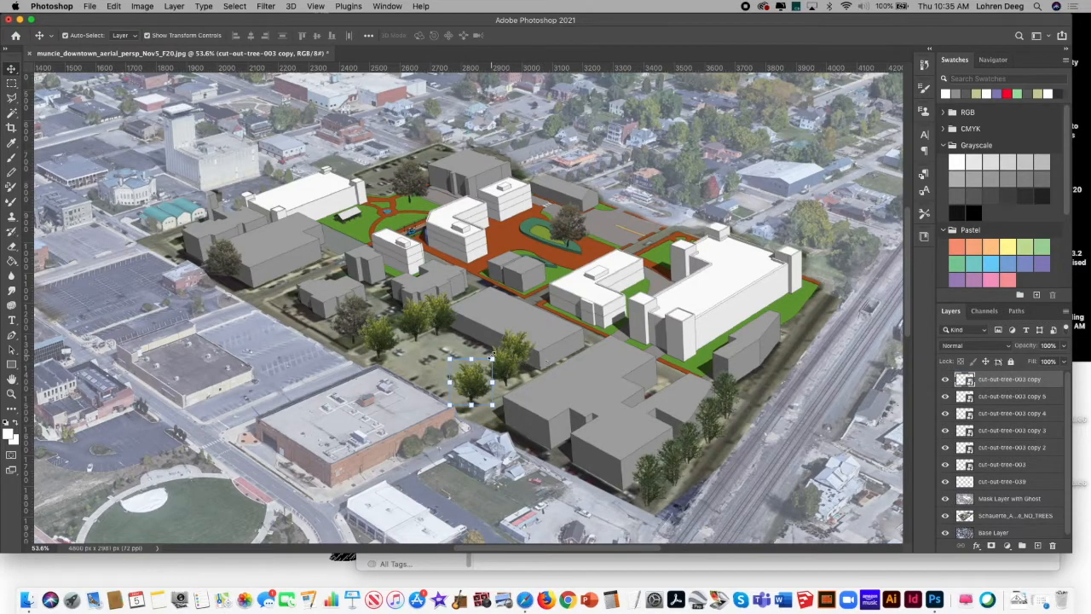
{"action": "mouse_move", "coordinate": [491, 358]}
{"action": "left_mouse_down"}
{"action": "mouse_move", "coordinate": [489, 379]}
{"action": "mouse_move", "coordinate": [496, 354]}
{"action": "left_mouse_up"}
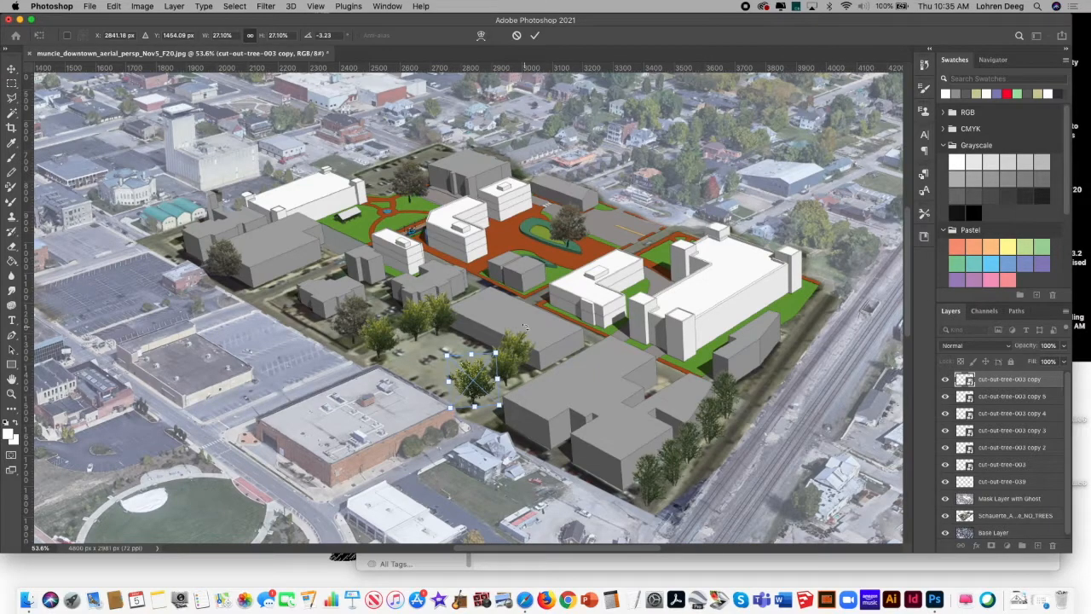
{"action": "left_click", "coordinate": [12, 69]}
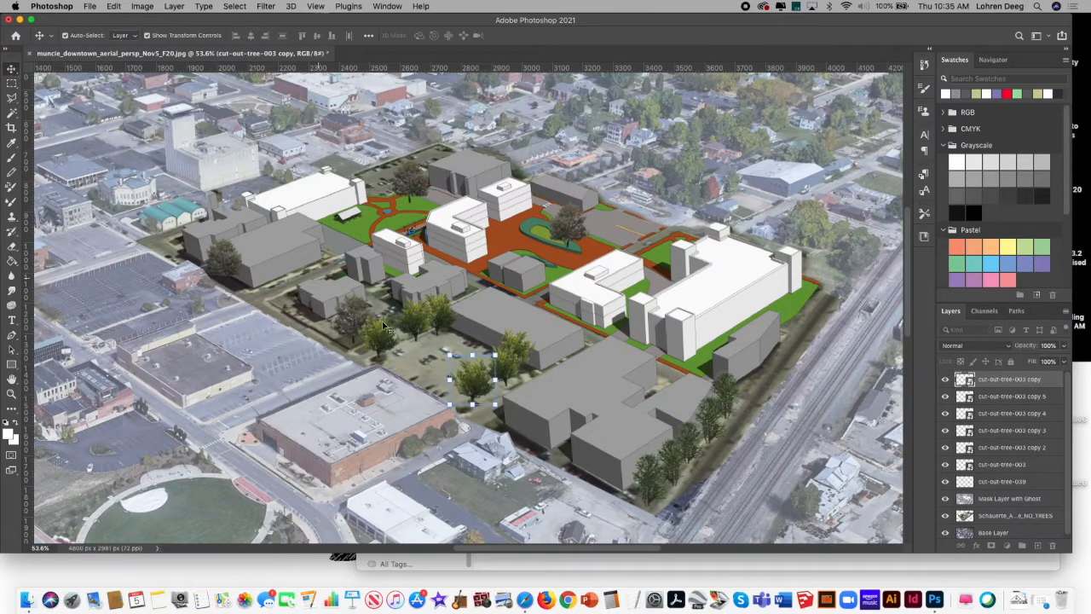
{"action": "left_click_drag", "start_coordinate": [482, 372], "coordinate": [502, 364]}
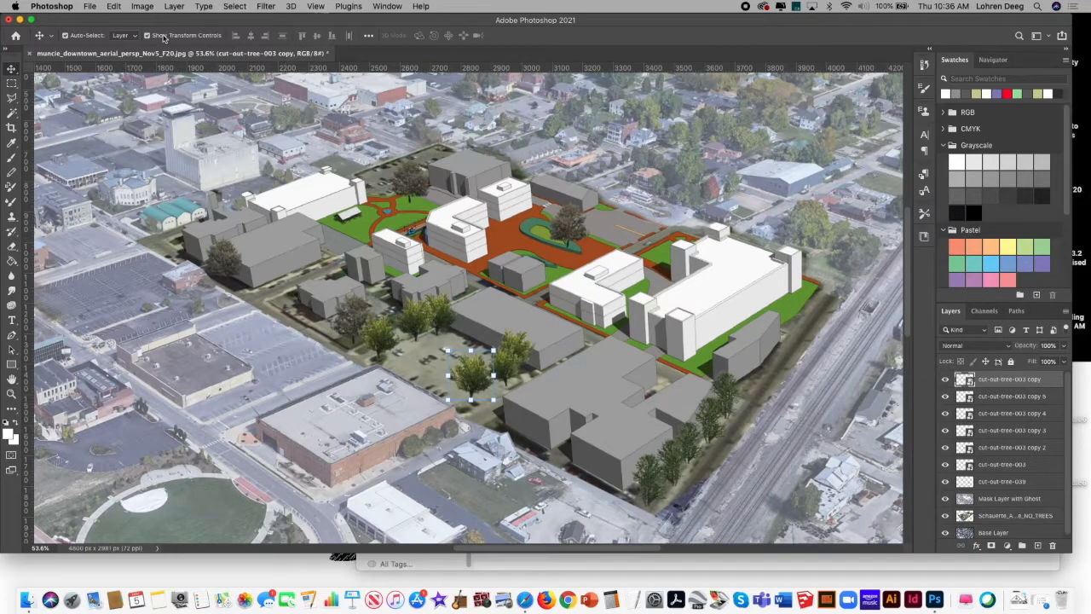
- Duplicate the cut-out-tree-003 copy layer and move the new tree so it overlaps the original on the side toward the brick building
{"action": "right_click", "coordinate": [1023, 386]}
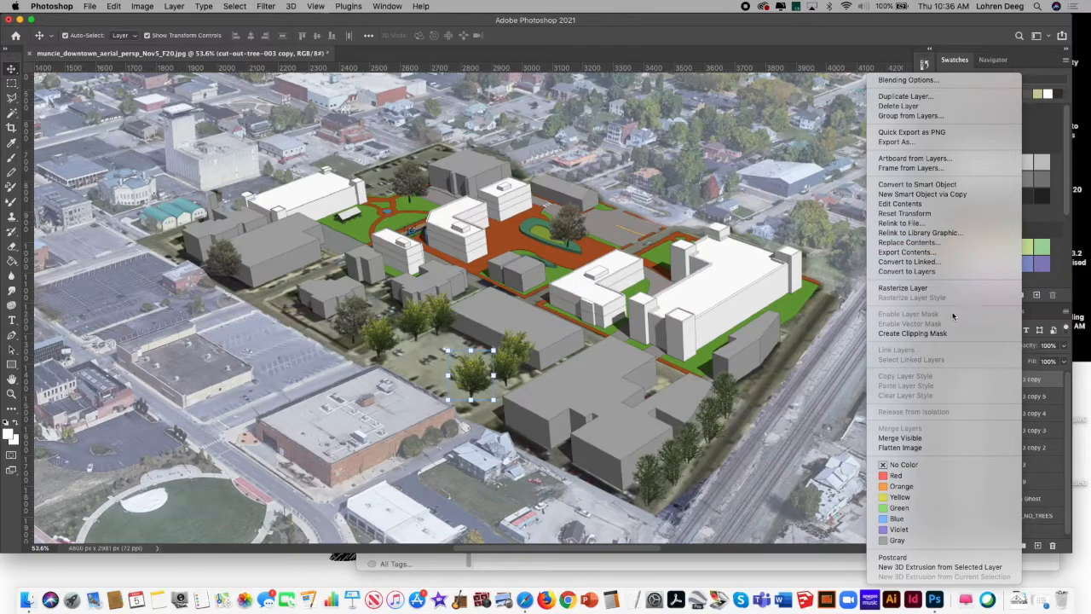
{"action": "left_click", "coordinate": [950, 98]}
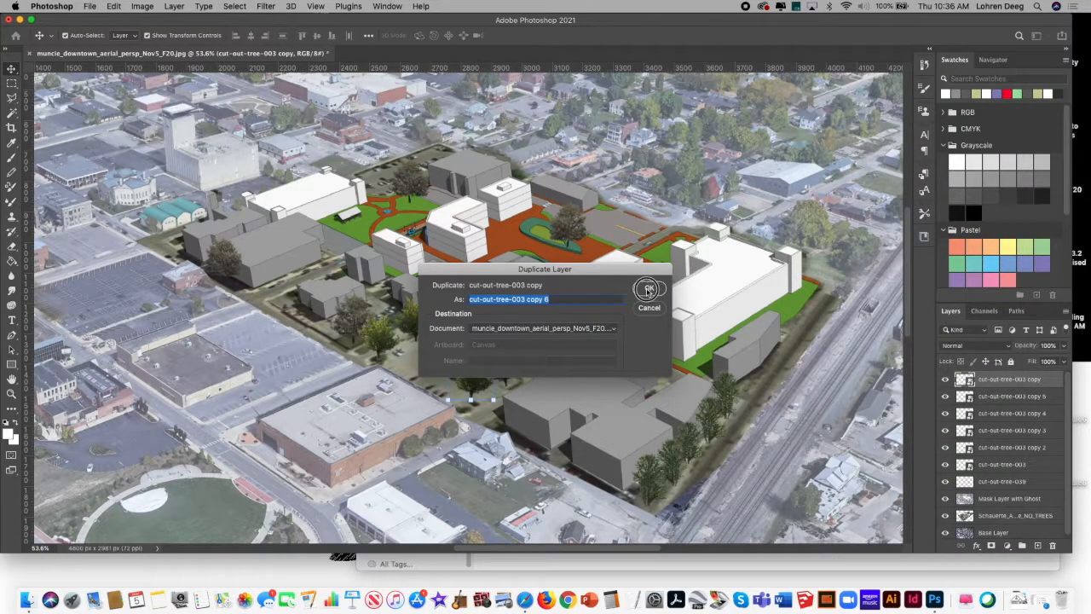
{"action": "left_click", "coordinate": [648, 291]}
{"action": "left_click_drag", "start_coordinate": [484, 367], "coordinate": [459, 390]}
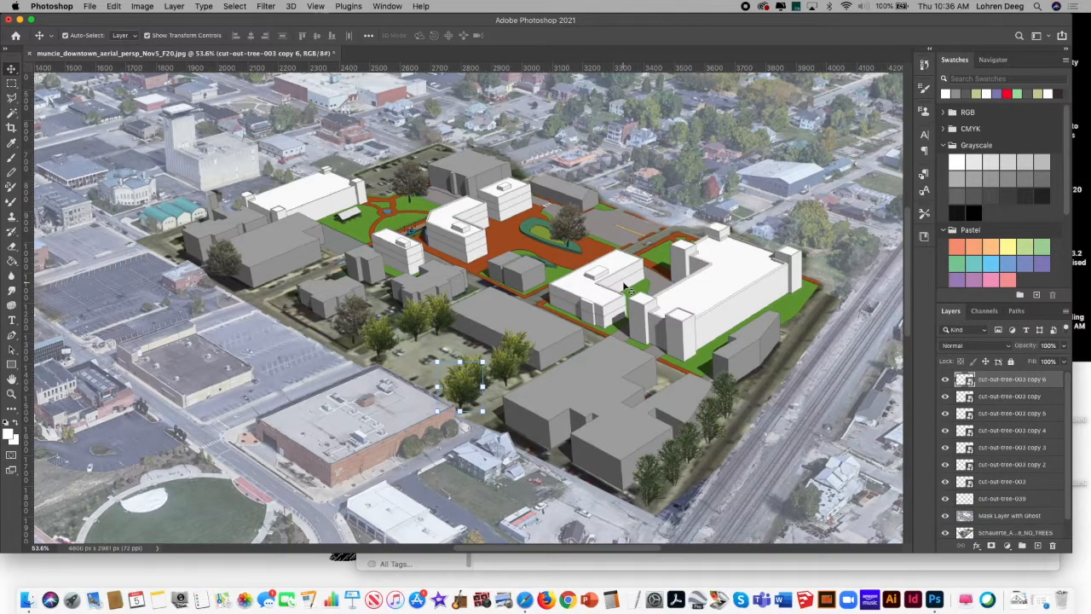
{"action": "left_click", "coordinate": [509, 373]}
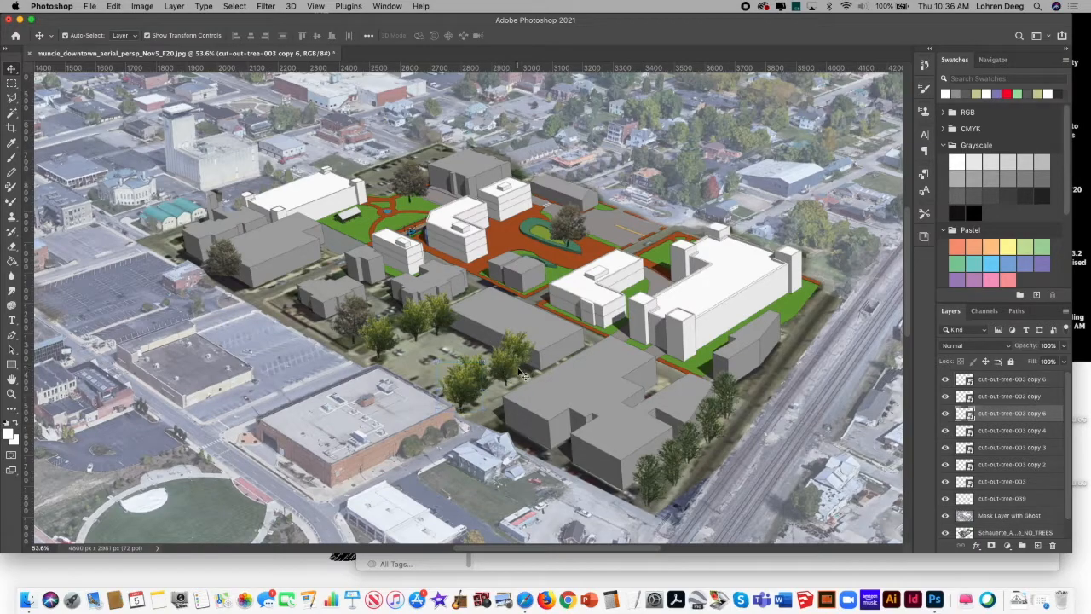
{"action": "key", "text": "super+t"}
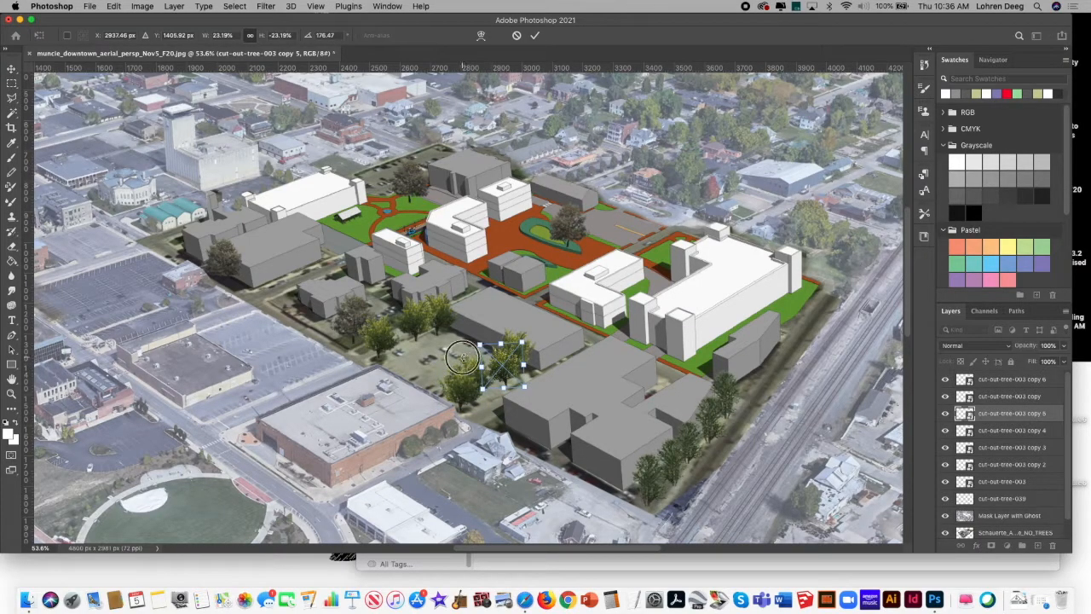
{"action": "left_click", "coordinate": [12, 68]}
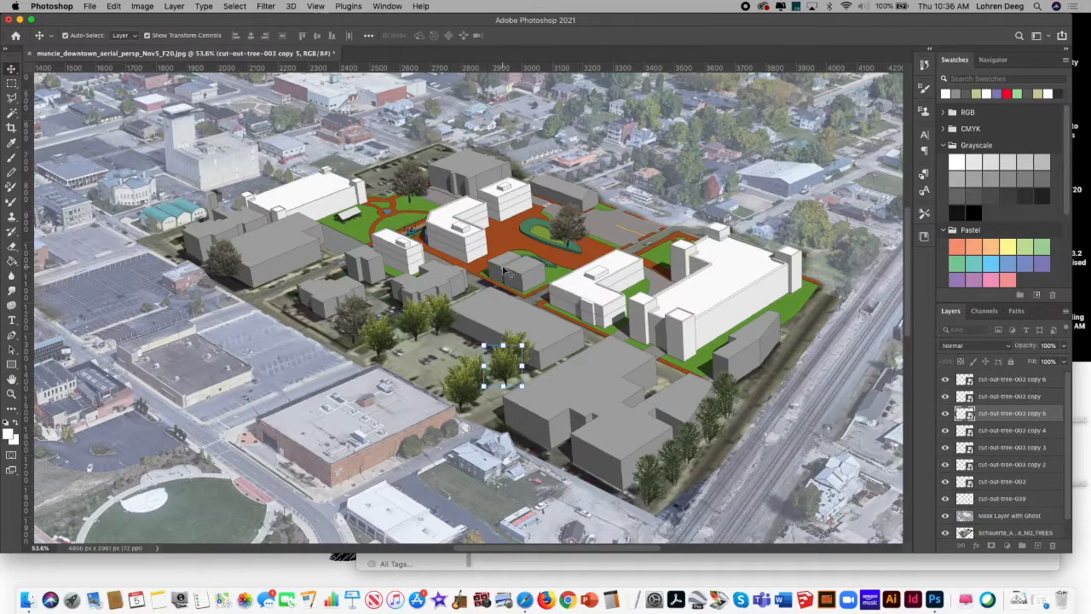
{"action": "left_click", "coordinate": [584, 319]}
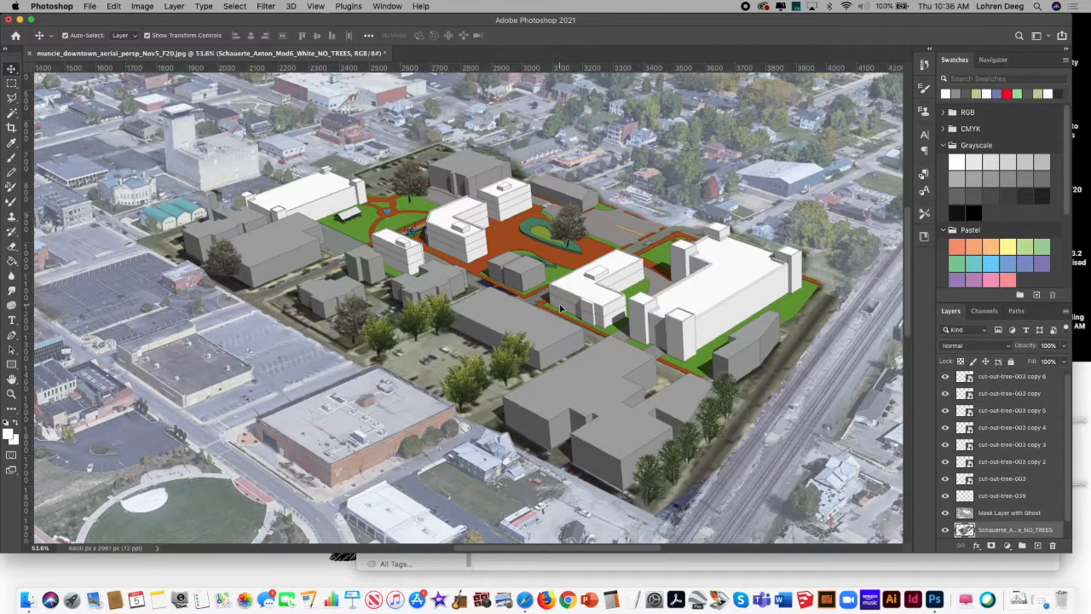
- Duplicate the cut-out-tree-003 copy 6 layer, place the new tree on the plaza's oval planting bed and scale it to 18.94%
{"action": "left_click_drag", "start_coordinate": [1065, 406], "coordinate": [1066, 389]}
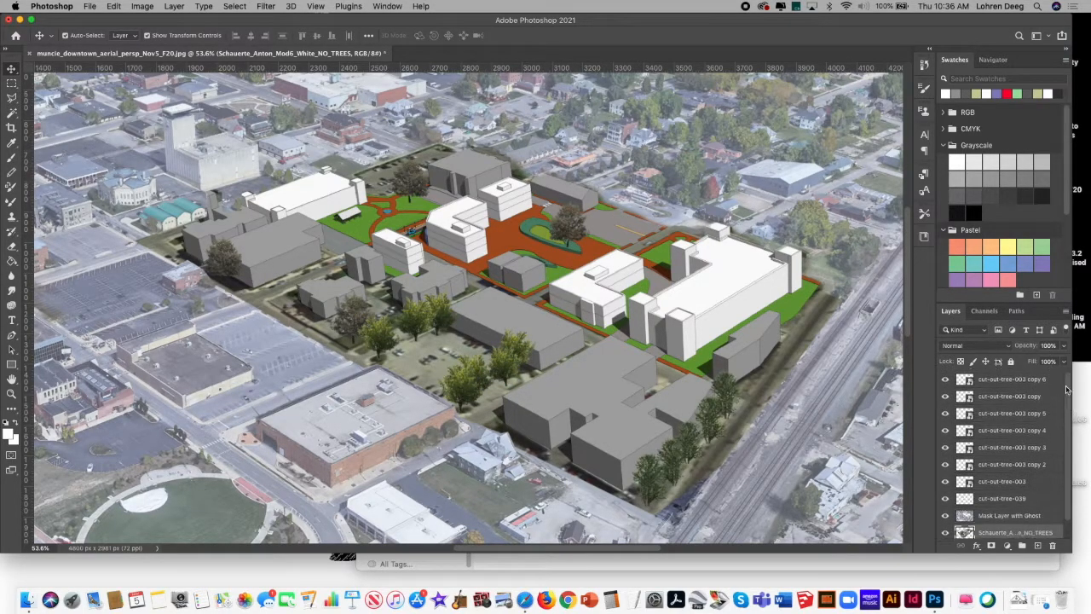
{"action": "right_click", "coordinate": [1010, 384]}
{"action": "left_click", "coordinate": [890, 96]}
{"action": "left_click", "coordinate": [647, 287]}
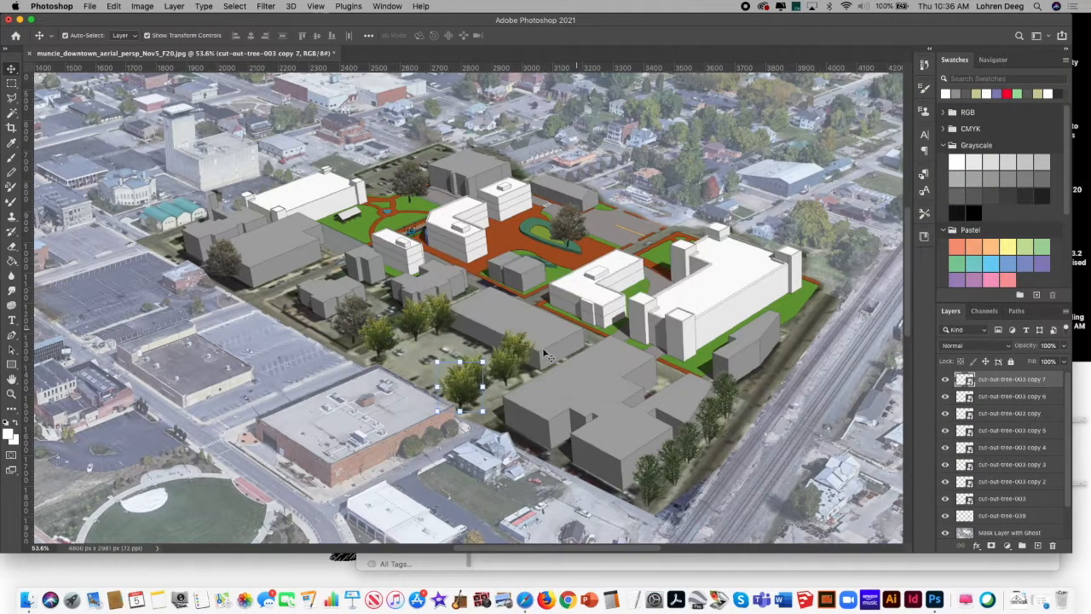
{"action": "left_click_drag", "start_coordinate": [522, 242], "coordinate": [546, 230]}
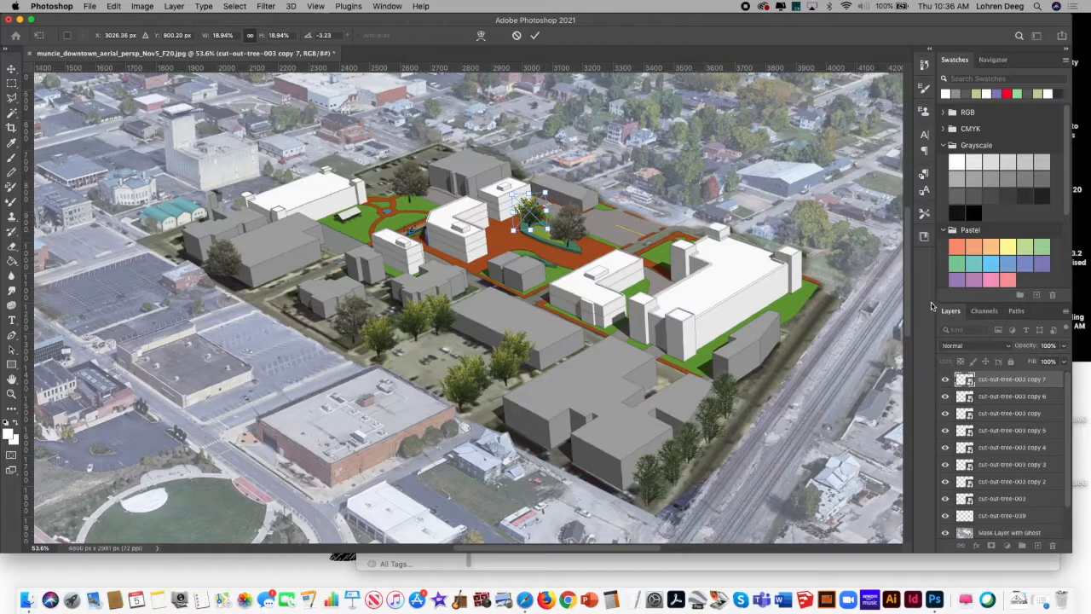
- Duplicate the cut-out-tree-003 copy 7 layer and place the new tree on the lawn beside the end of the long white building
{"action": "right_click", "coordinate": [1017, 378]}
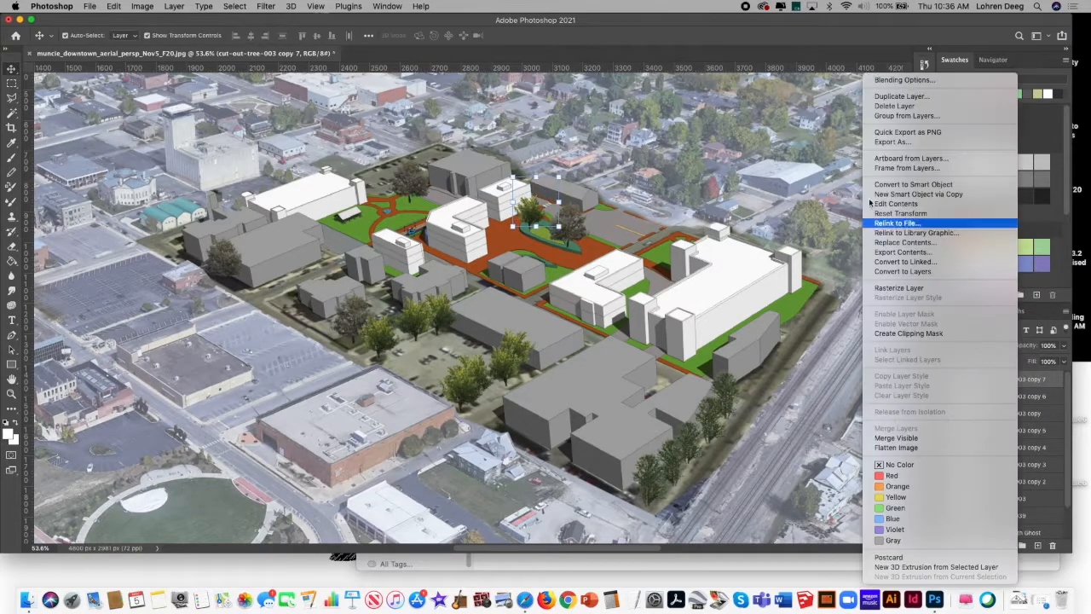
{"action": "left_click", "coordinate": [946, 97]}
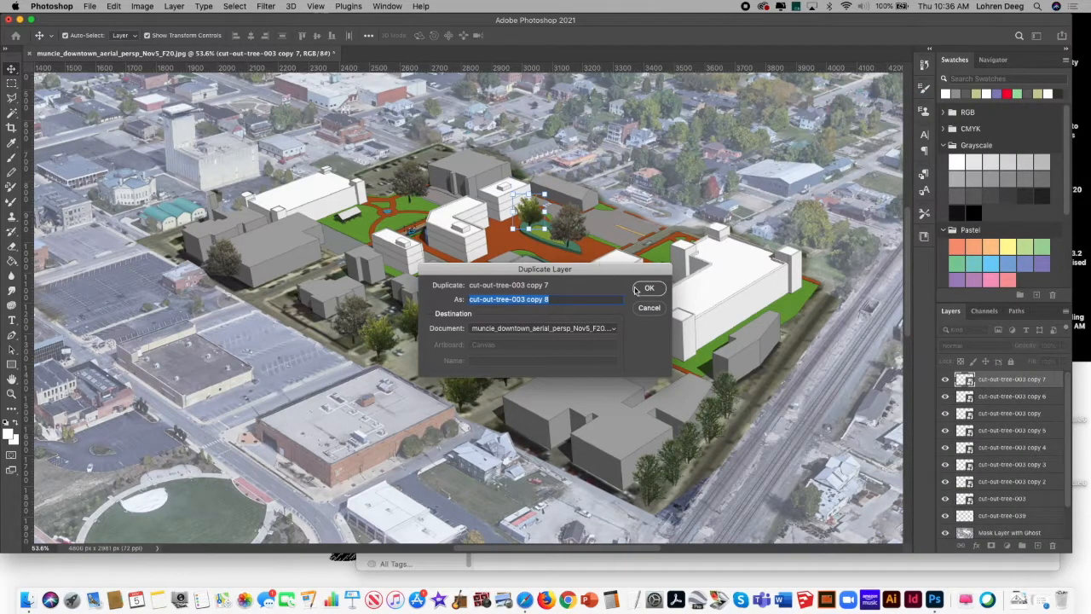
{"action": "left_click", "coordinate": [641, 289]}
{"action": "left_click_drag", "start_coordinate": [401, 192], "coordinate": [354, 212]}
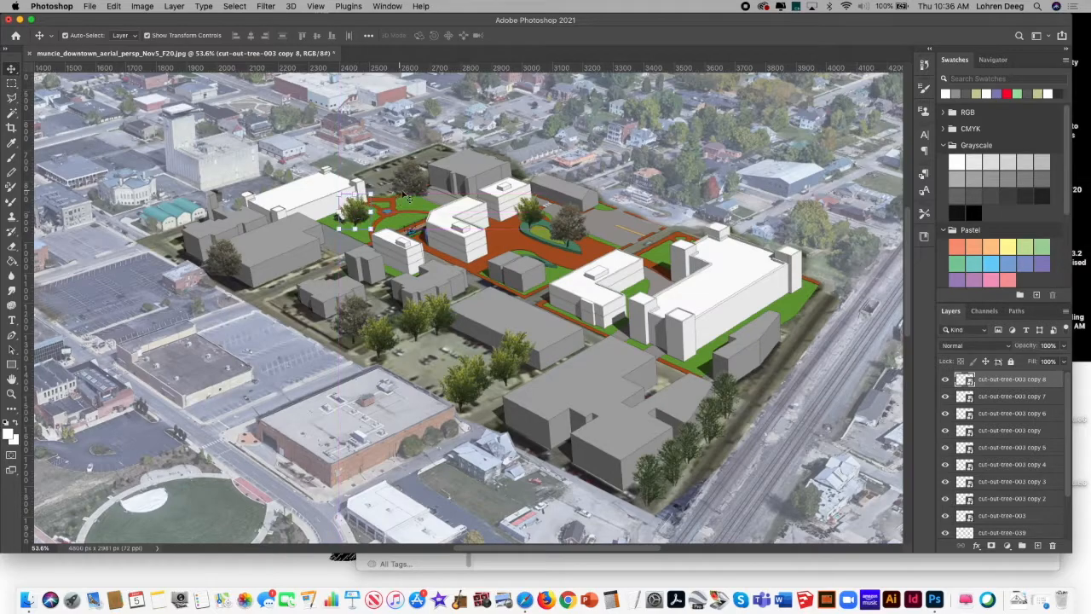
- Duplicate the cut-out-tree-003 copy 8 layer and place the new tree on the lawn behind the smallest white building
{"action": "right_click", "coordinate": [1011, 385]}
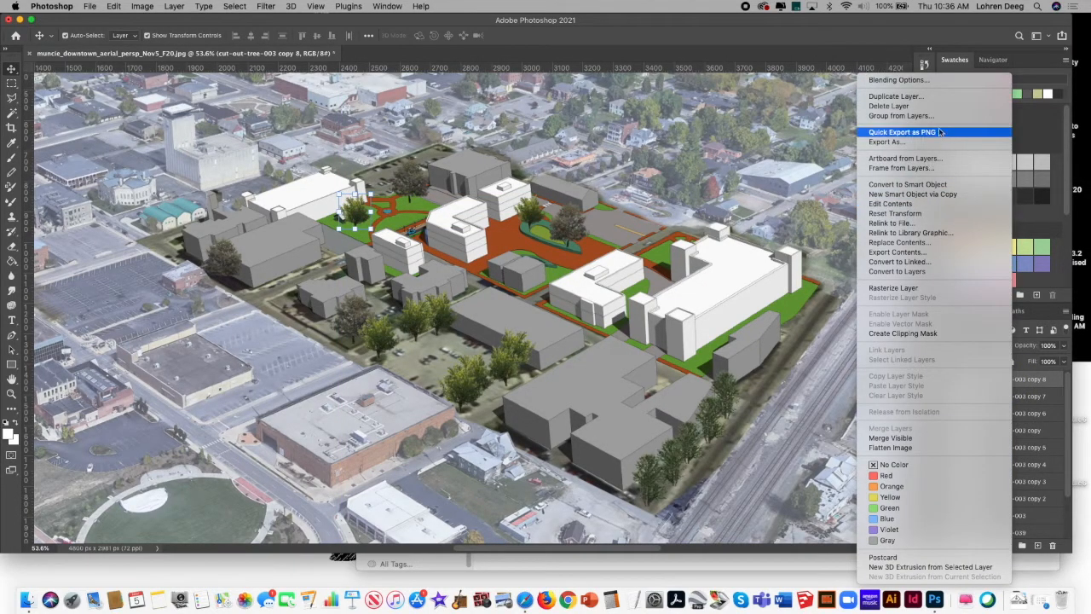
{"action": "left_click", "coordinate": [895, 96]}
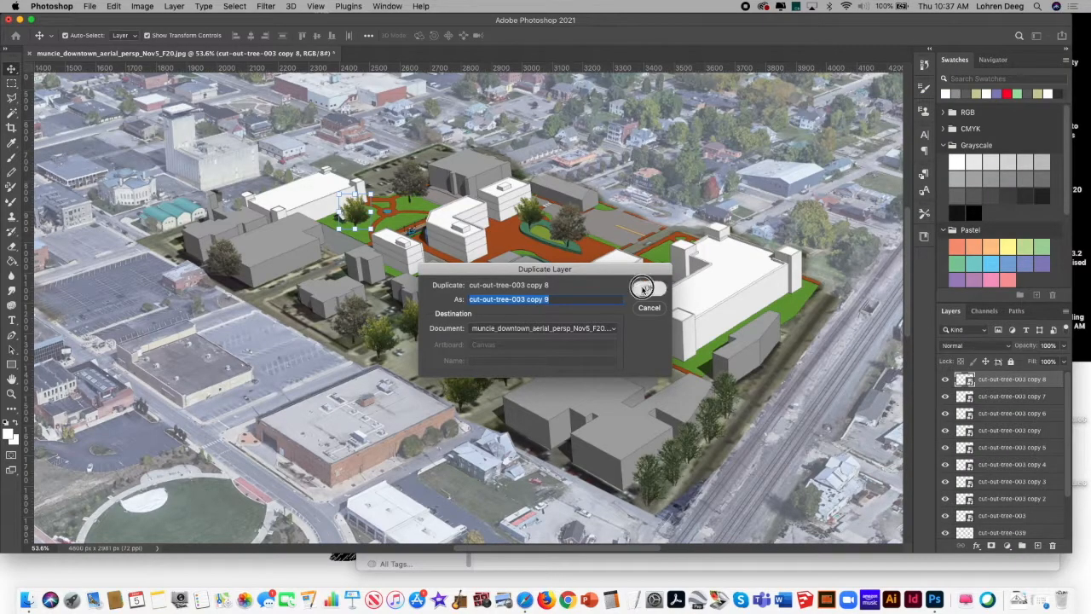
{"action": "left_click", "coordinate": [648, 287]}
{"action": "left_click_drag", "start_coordinate": [424, 215], "coordinate": [403, 210]}
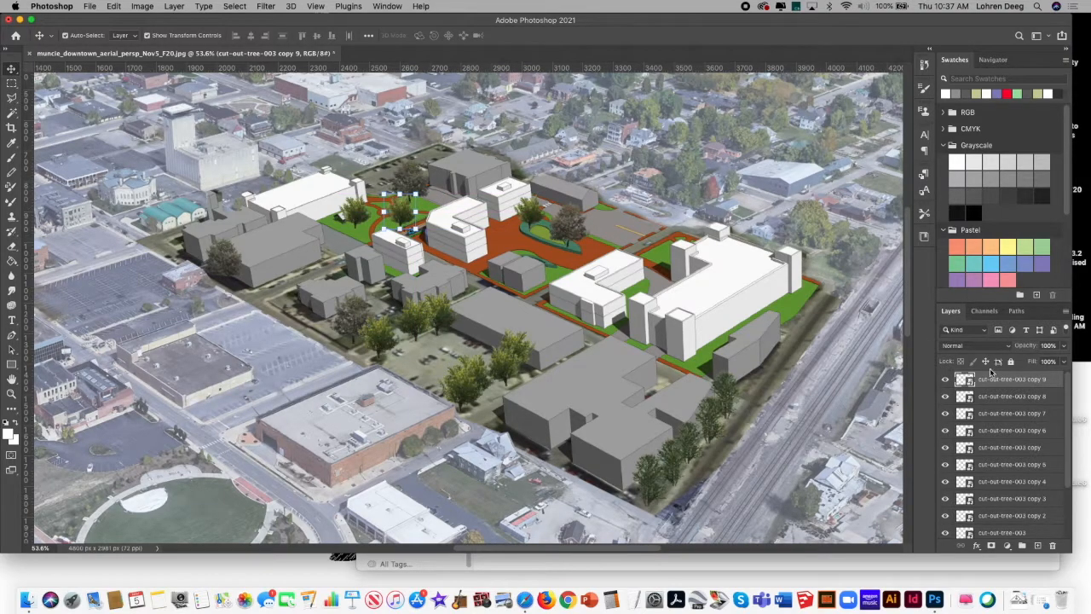
- Duplicate the cut-out-tree-003 copy 9 layer and place the new tree at the parking lot's far edge, beside the end of the gray building
{"action": "right_click", "coordinate": [993, 380]}
{"action": "left_click", "coordinate": [878, 96]}
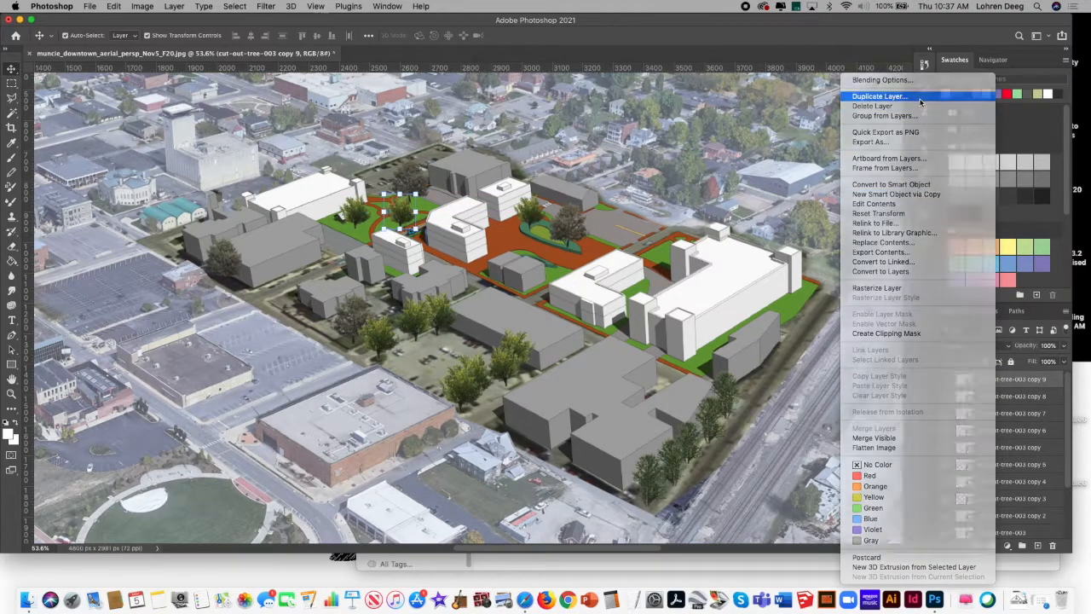
{"action": "left_click", "coordinate": [649, 288]}
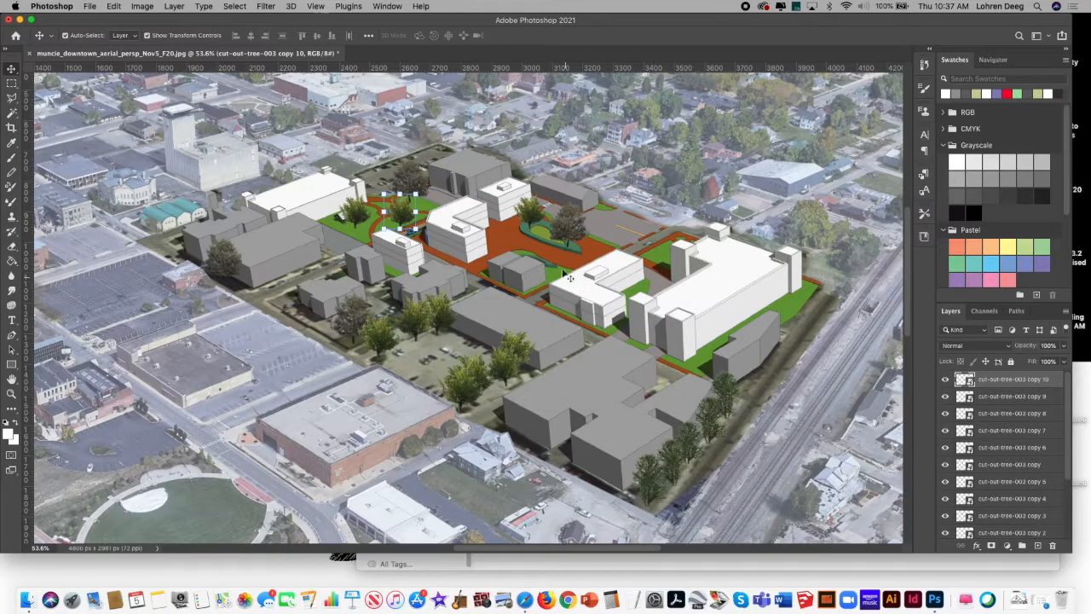
{"action": "left_click_drag", "start_coordinate": [402, 207], "coordinate": [607, 197]}
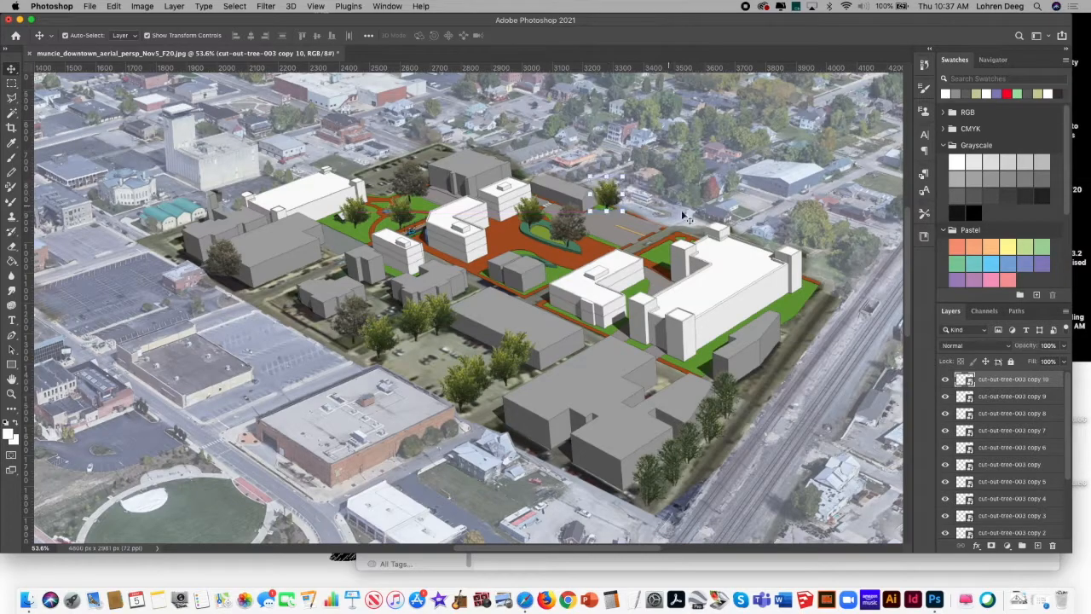
- Duplicate the cut-out-tree-003 copy 10 layer and place the new tree behind the far corner of the large white building
{"action": "right_click", "coordinate": [1019, 380]}
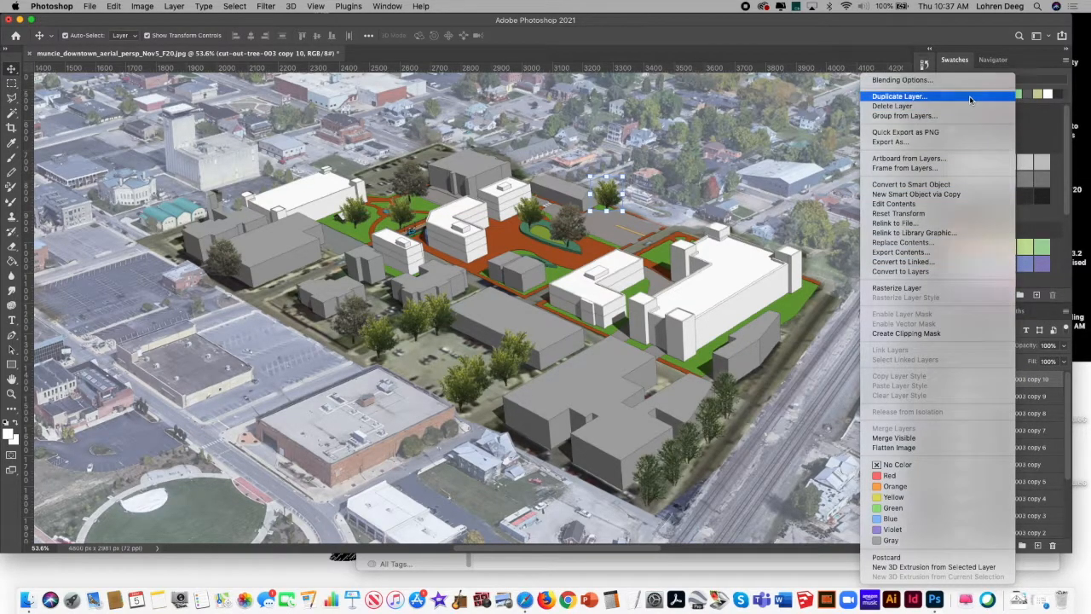
{"action": "left_click", "coordinate": [899, 97]}
{"action": "left_click", "coordinate": [649, 288]}
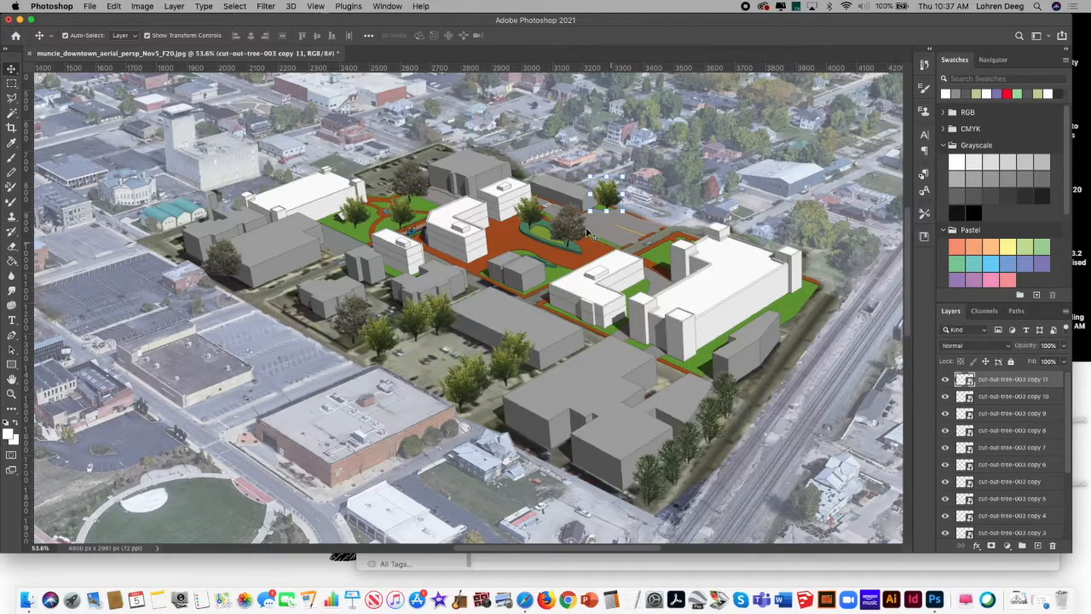
{"action": "left_click_drag", "start_coordinate": [608, 197], "coordinate": [680, 223]}
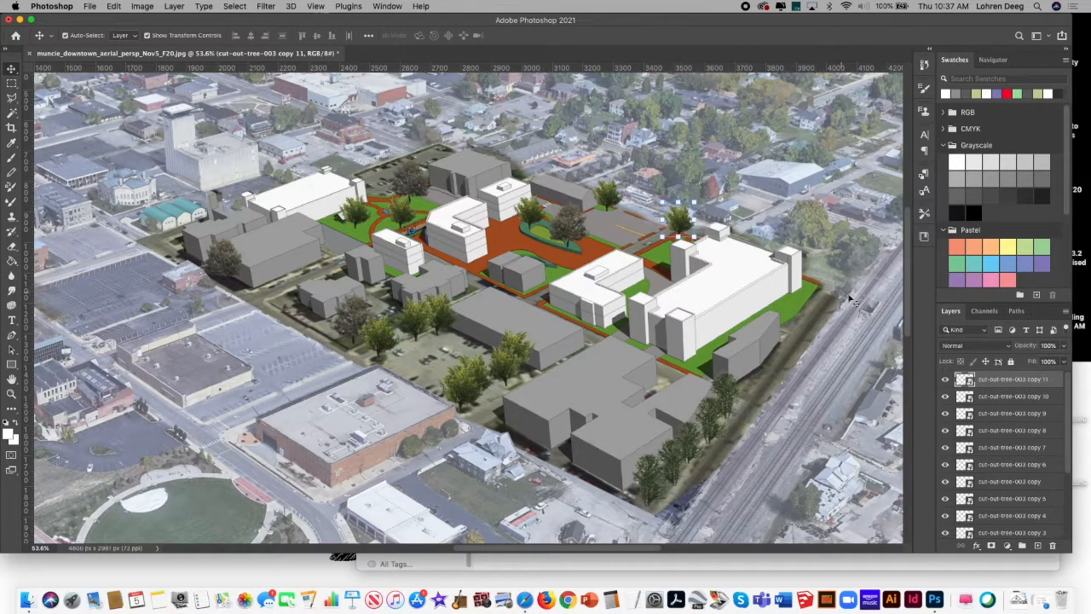
- Duplicate the cut-out-tree-003 copy 11 layer and place the new tree on the green strip between the parking lot and the large white building
{"action": "right_click", "coordinate": [1042, 382]}
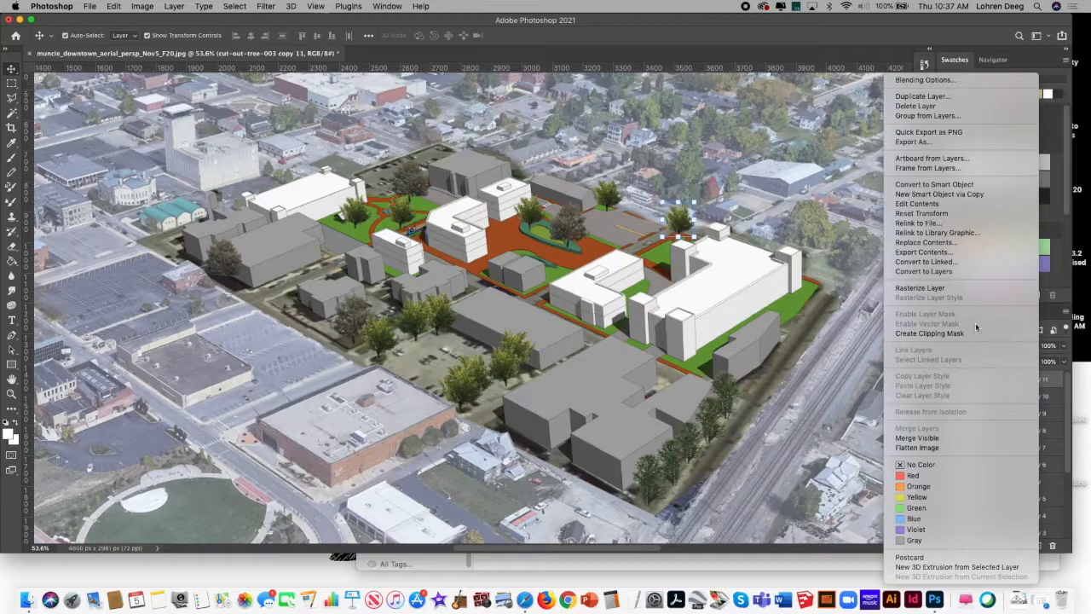
{"action": "left_click", "coordinate": [957, 93]}
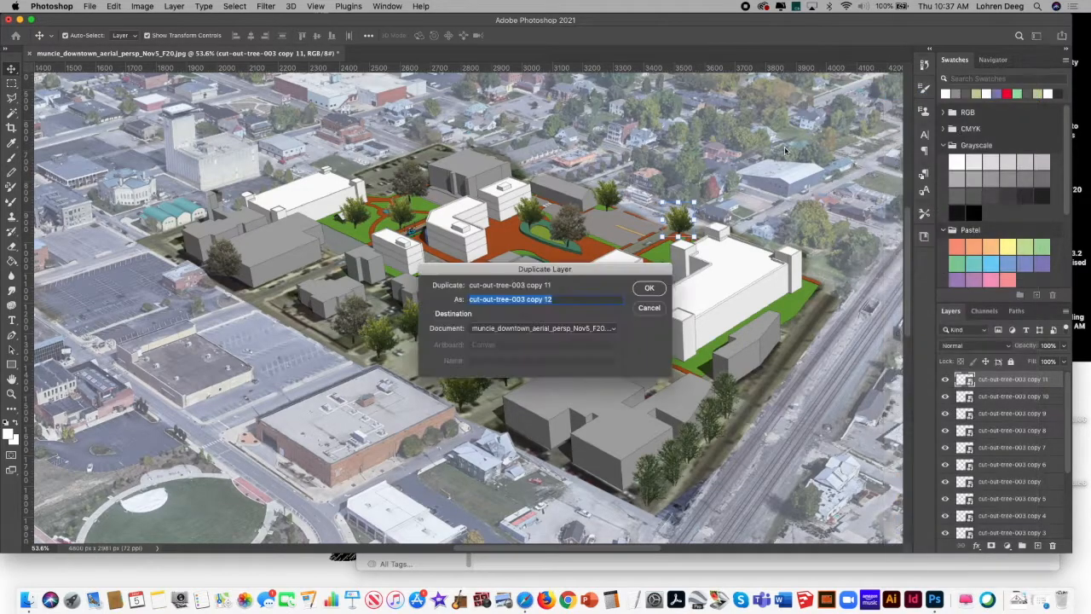
{"action": "left_click", "coordinate": [647, 289]}
{"action": "left_click_drag", "start_coordinate": [679, 218], "coordinate": [652, 241]}
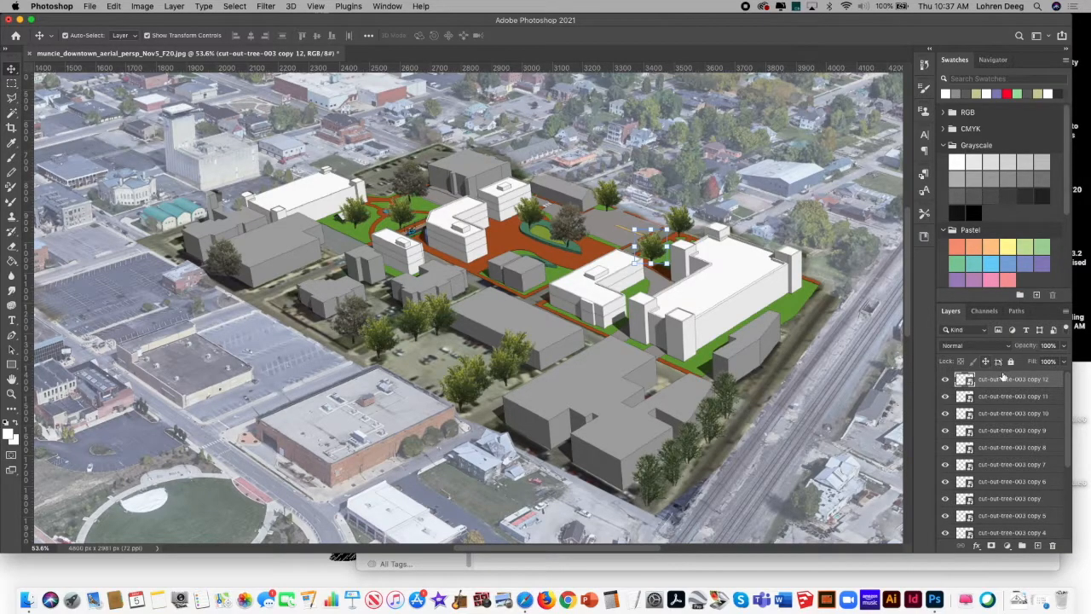
- Select the tree row along the railroad and duplicate its cut-out-tree-039 layer
{"action": "left_click", "coordinate": [722, 388]}
{"action": "left_click", "coordinate": [756, 393]}
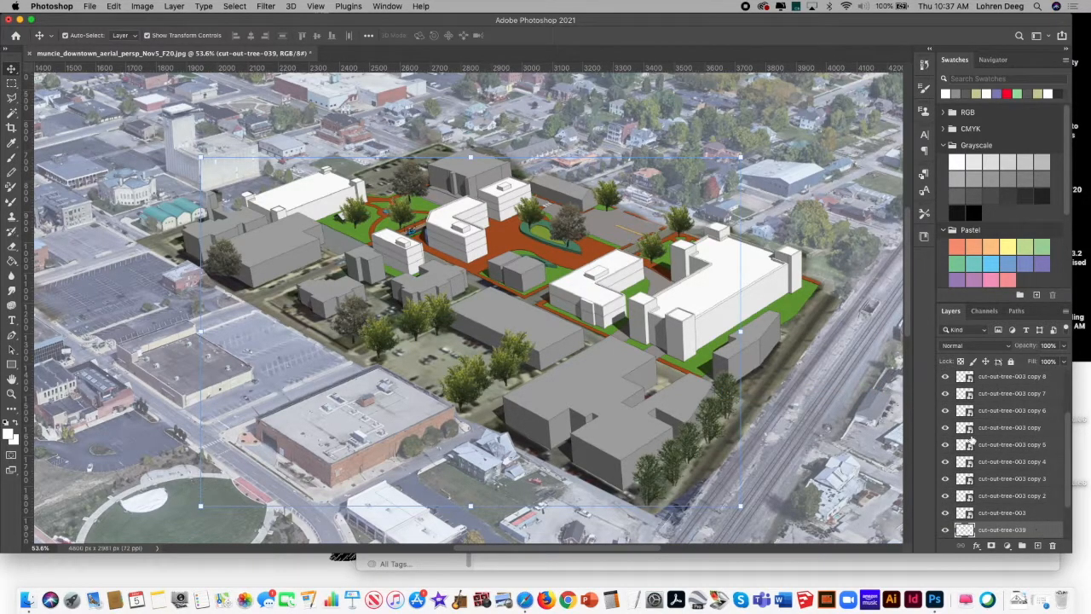
{"action": "right_click", "coordinate": [1026, 527]}
{"action": "left_click", "coordinate": [959, 147]}
{"action": "left_click", "coordinate": [648, 287]}
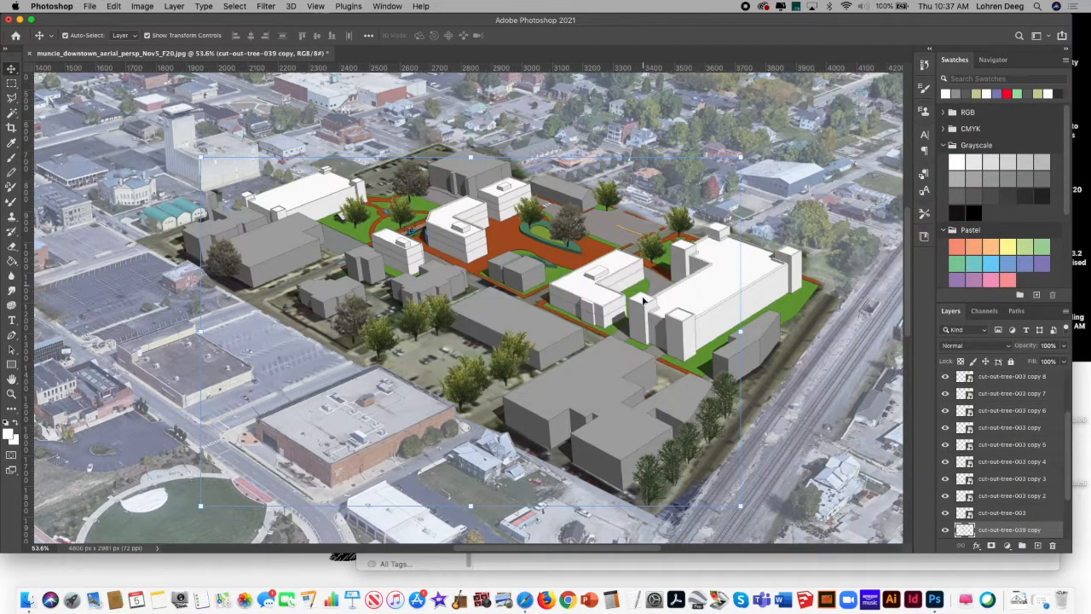
- Move the duplicated trees so they extend the row along the railroad past the large white building, and scale them to 92.65%
{"action": "left_click_drag", "start_coordinate": [682, 449], "coordinate": [778, 331]}
{"action": "left_click_drag", "start_coordinate": [831, 388], "coordinate": [794, 364]}
{"action": "left_click_drag", "start_coordinate": [743, 312], "coordinate": [774, 335]}
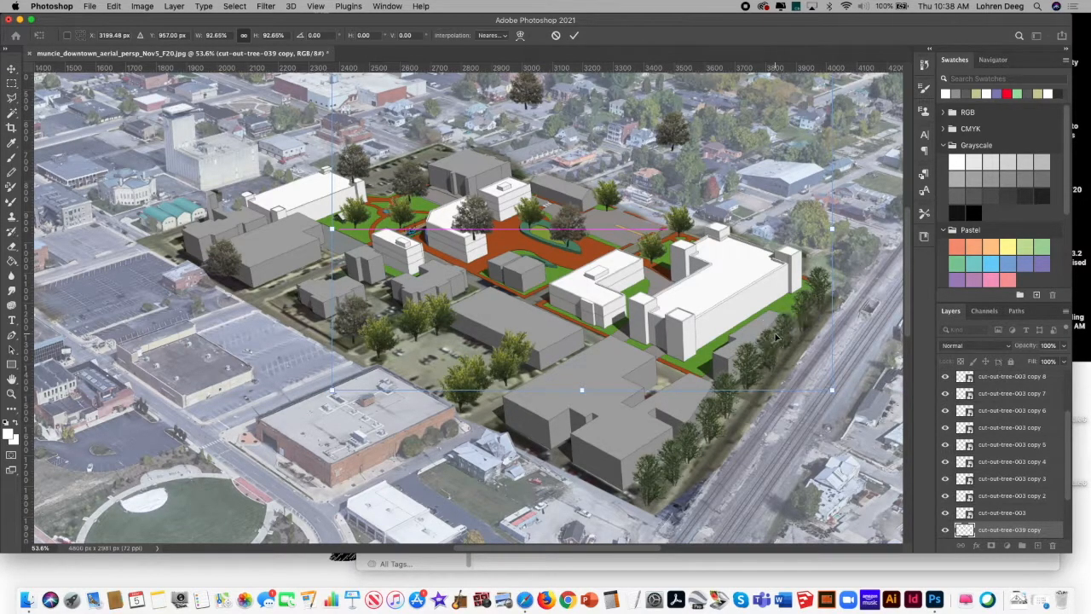
{"action": "key", "text": "Return"}
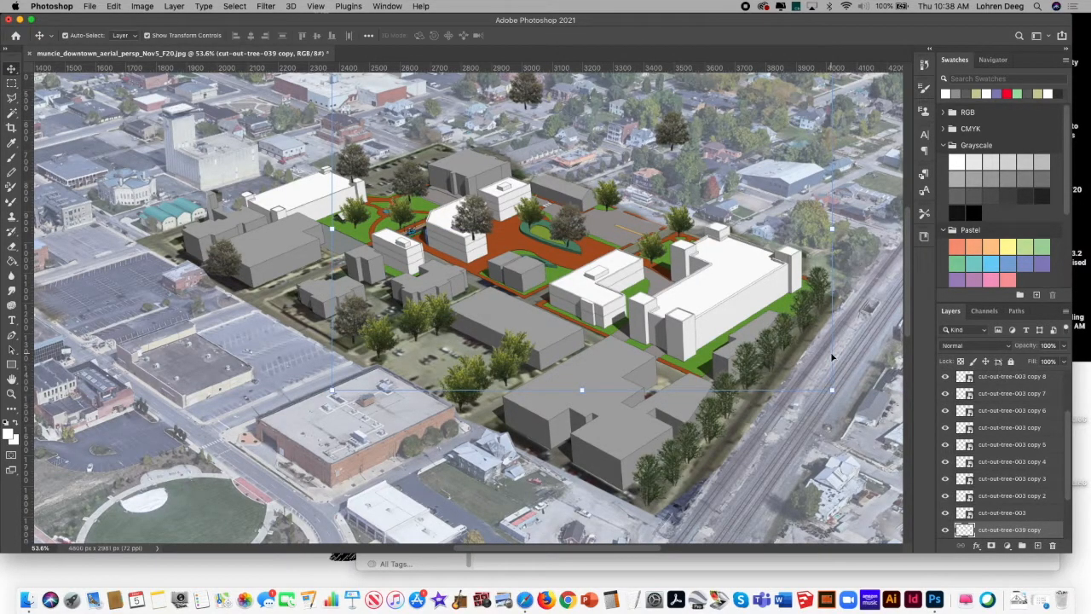
- Outline the duplicated row of trees along the railroad with a Polygonal Lasso selection
{"action": "left_click", "coordinate": [11, 97]}
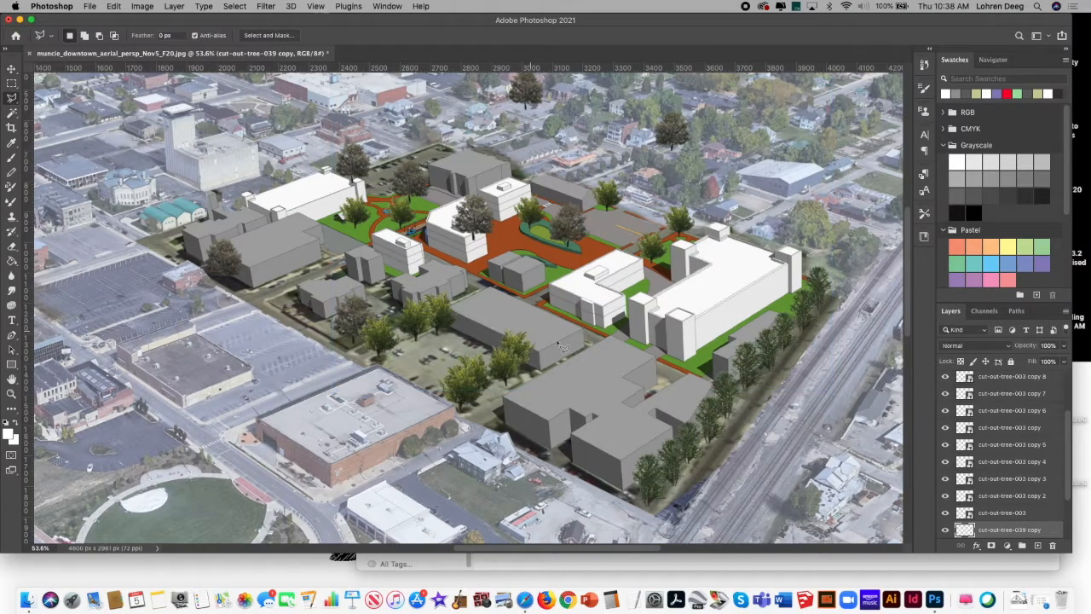
{"action": "left_click", "coordinate": [840, 222]}
{"action": "left_click", "coordinate": [863, 220]}
{"action": "left_click", "coordinate": [868, 309]}
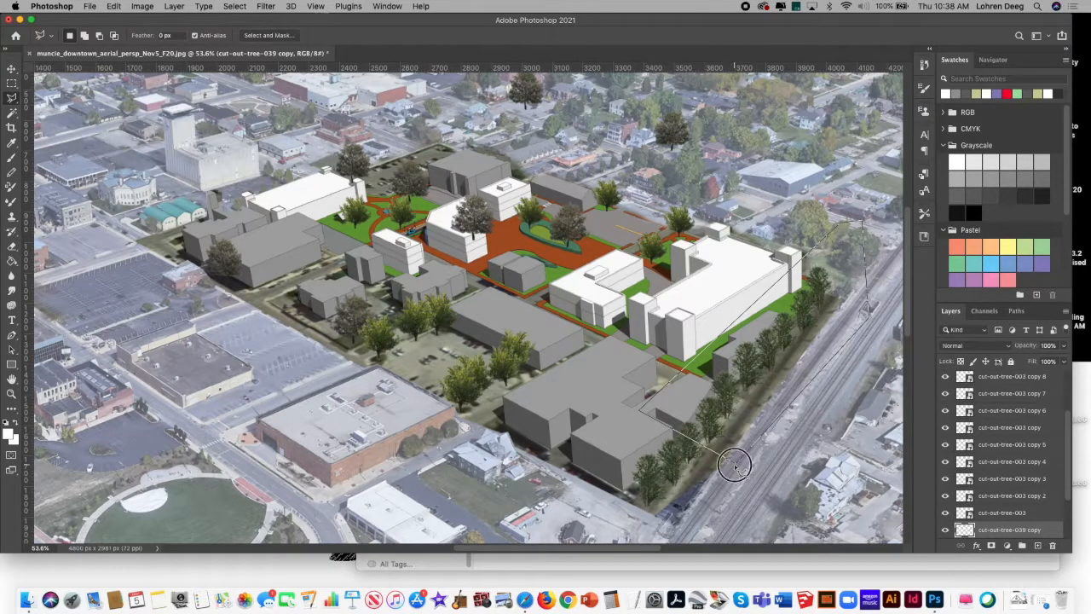
{"action": "double_click", "coordinate": [732, 462]}
- Invert the selection to delete the stray duplicated trees outside the railroad row, and clear the selection
{"action": "left_click", "coordinate": [233, 6]}
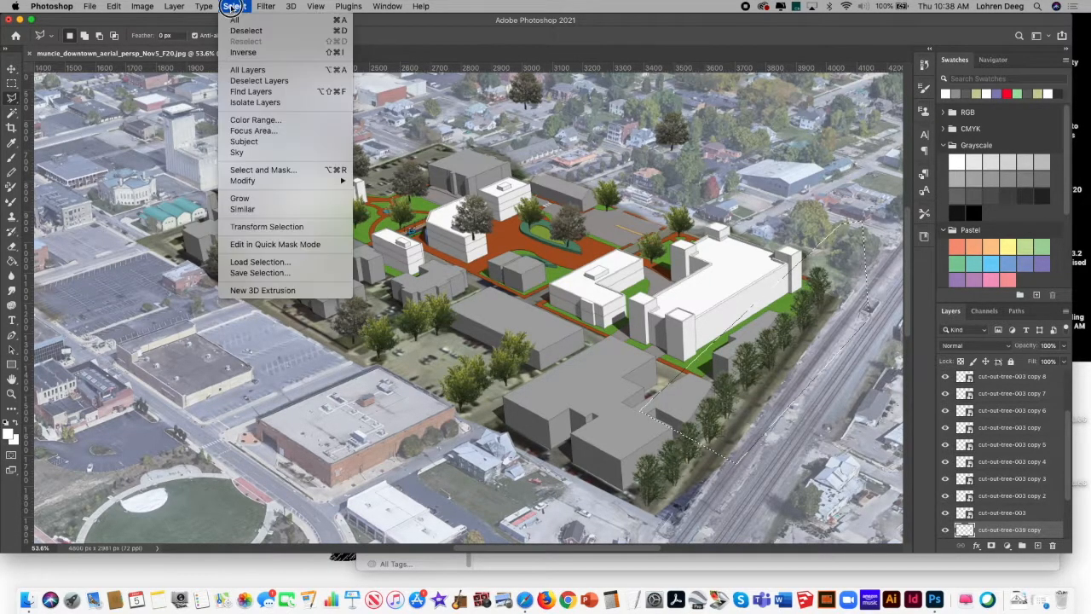
{"action": "left_click", "coordinate": [245, 52]}
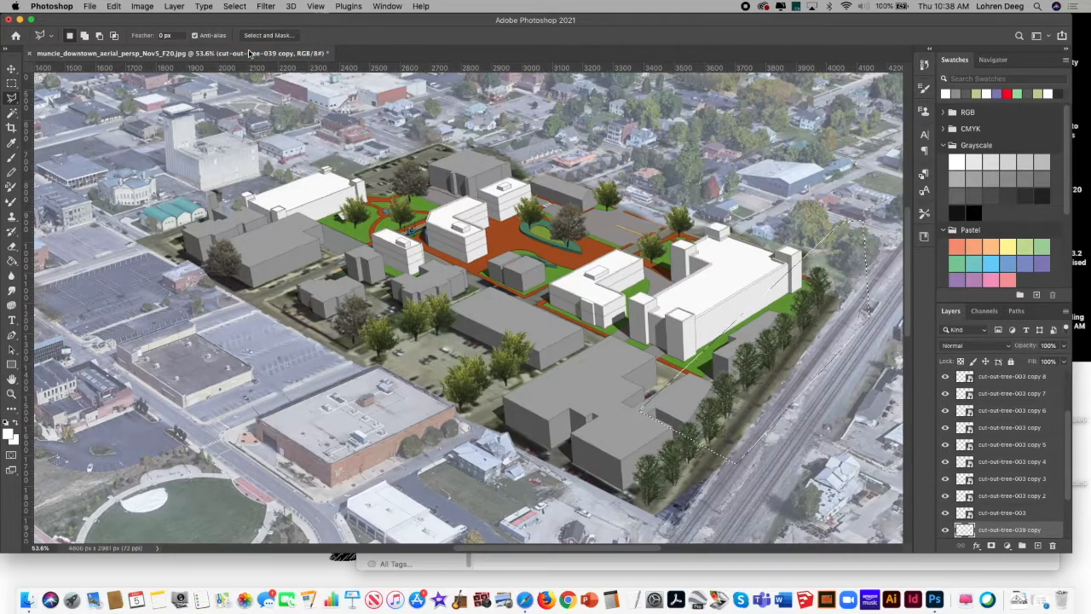
{"action": "left_click", "coordinate": [233, 6]}
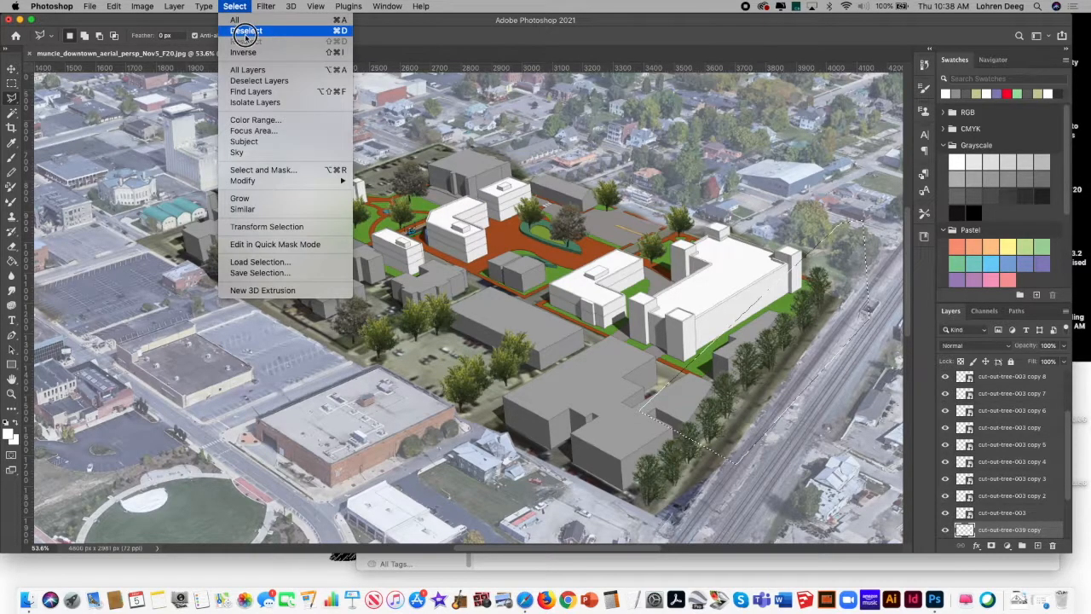
{"action": "left_click", "coordinate": [245, 31]}
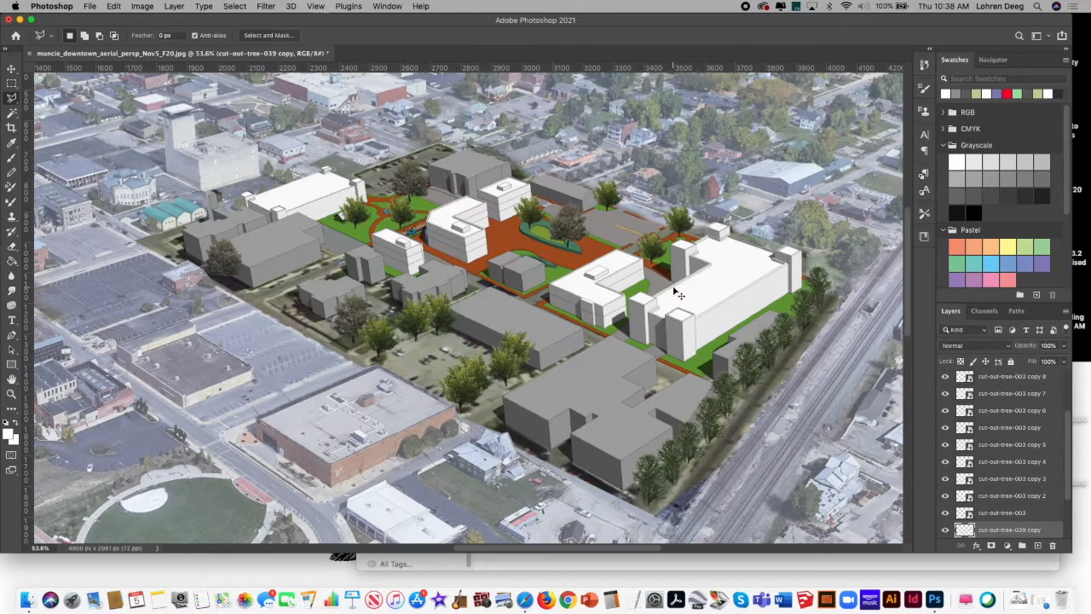
{"action": "key", "text": "super+shift+5"}
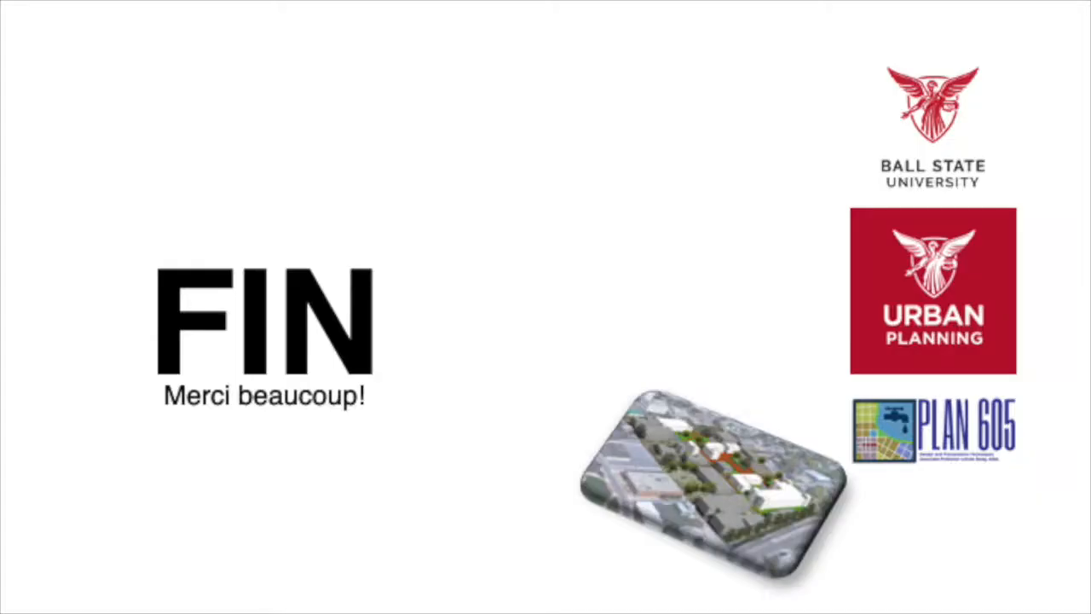